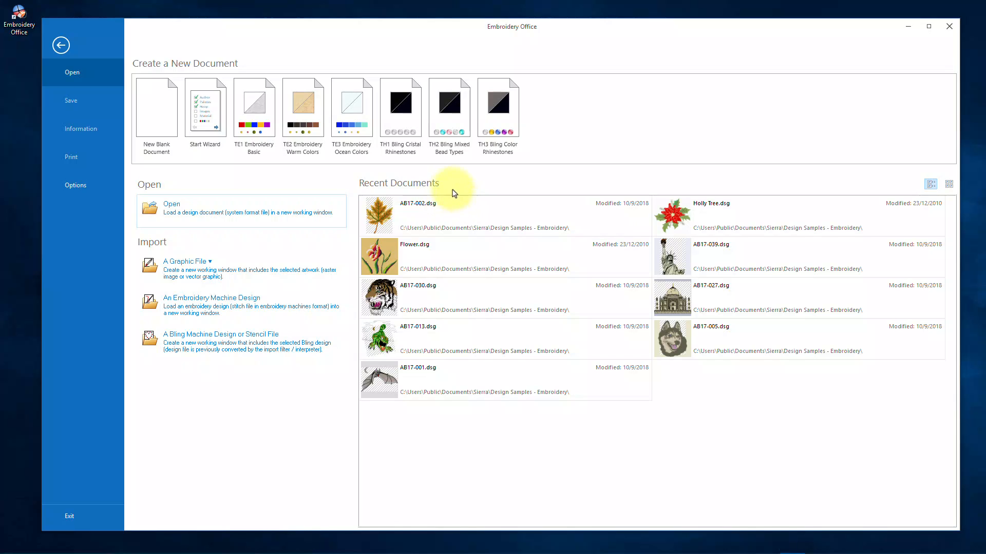
Open the leaf design AB17-002.dsg and the lizard design AB17-013.dsg from the recent documents
{"action": "left_click", "coordinate": [382, 222]}
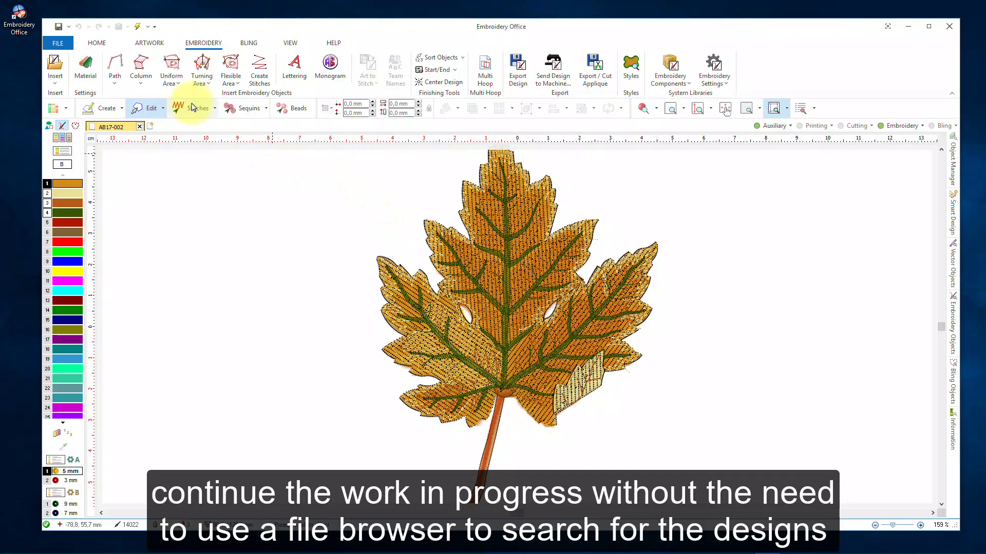
{"action": "left_click", "coordinate": [66, 45]}
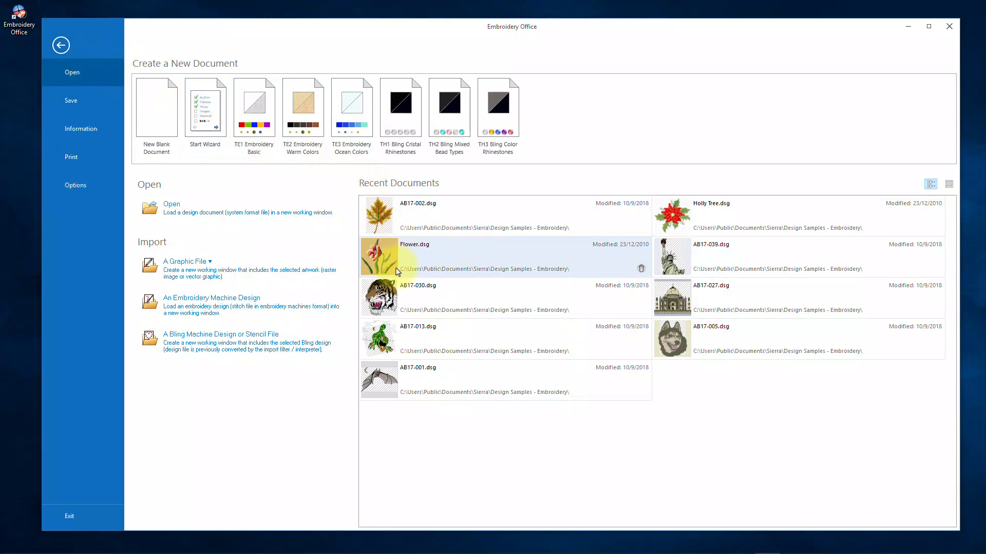
{"action": "double_click", "coordinate": [395, 343]}
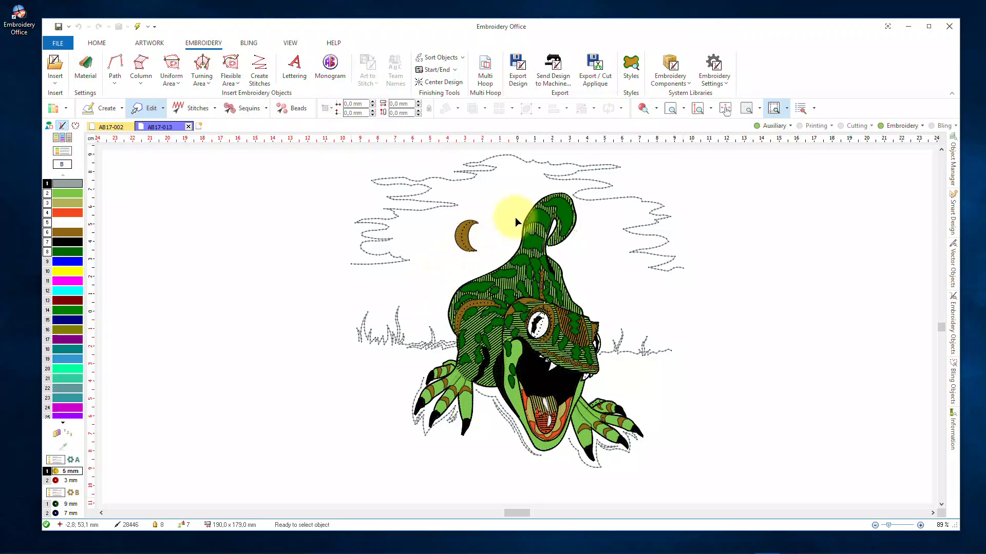
{"action": "left_click", "coordinate": [666, 112]}
{"action": "left_click_drag", "start_coordinate": [458, 283], "coordinate": [659, 481]}
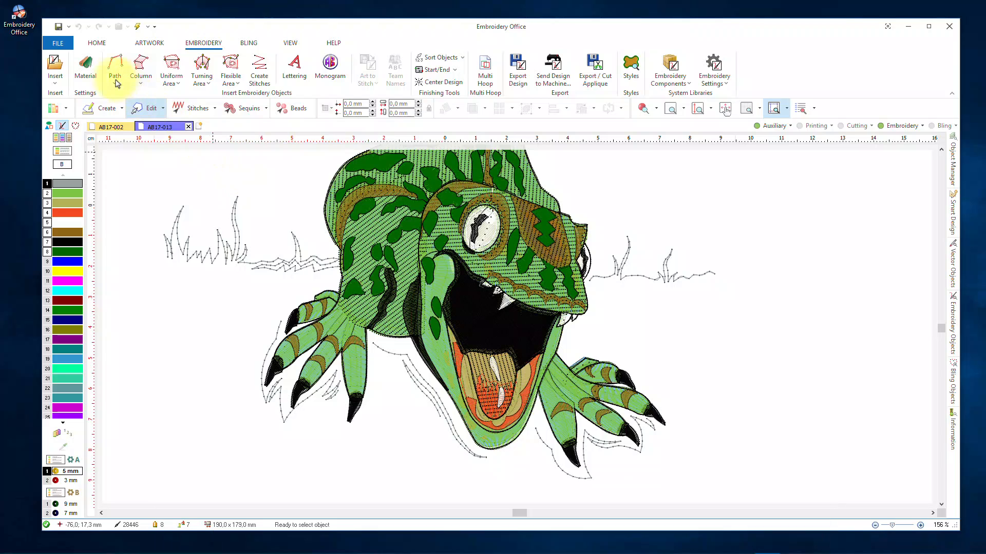
Open the Taj Mahal design AB-2004-027.dsg from the Art of Embroidery (DSG) folder, declining the search for its missing image
{"action": "left_click", "coordinate": [58, 43]}
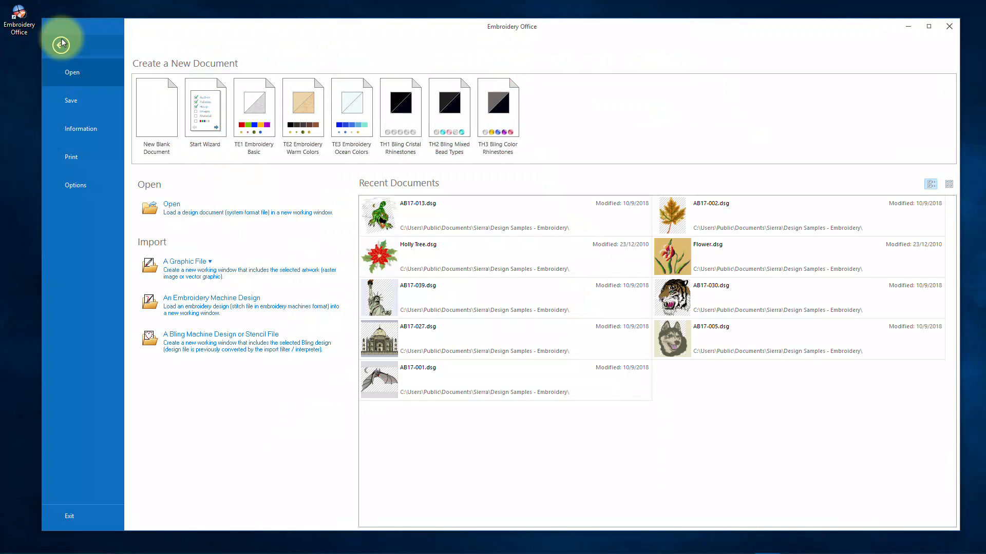
{"action": "left_click", "coordinate": [182, 209]}
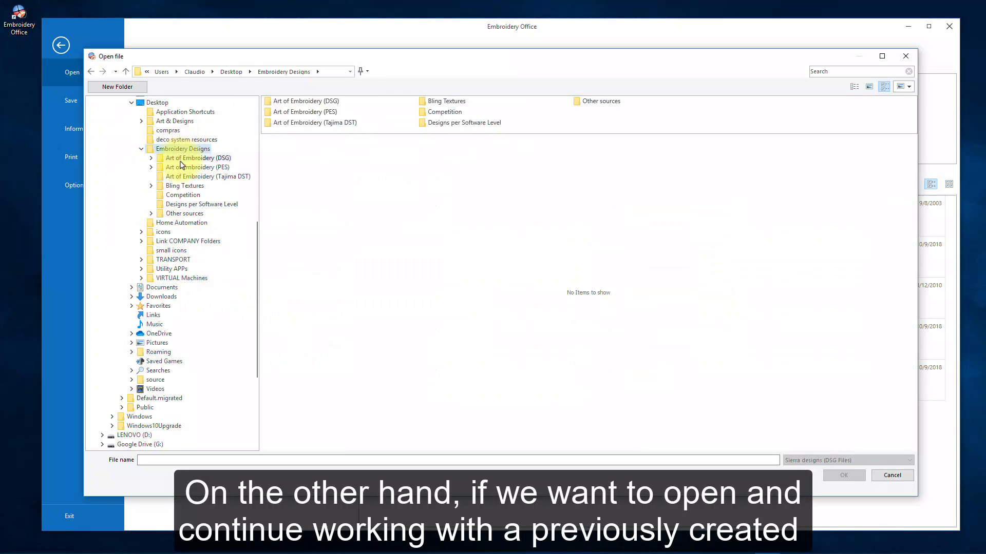
{"action": "left_click", "coordinate": [184, 162]}
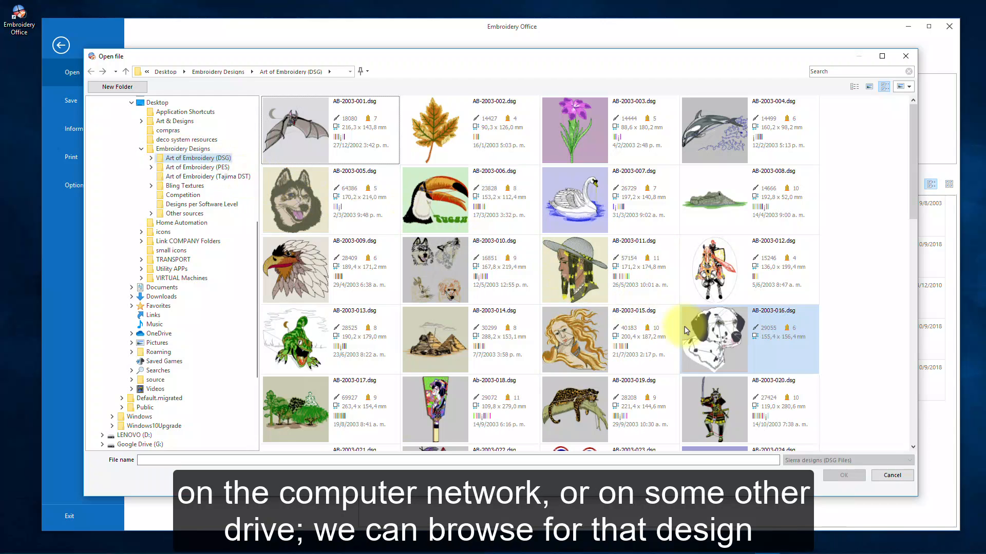
{"action": "left_click", "coordinate": [915, 374]}
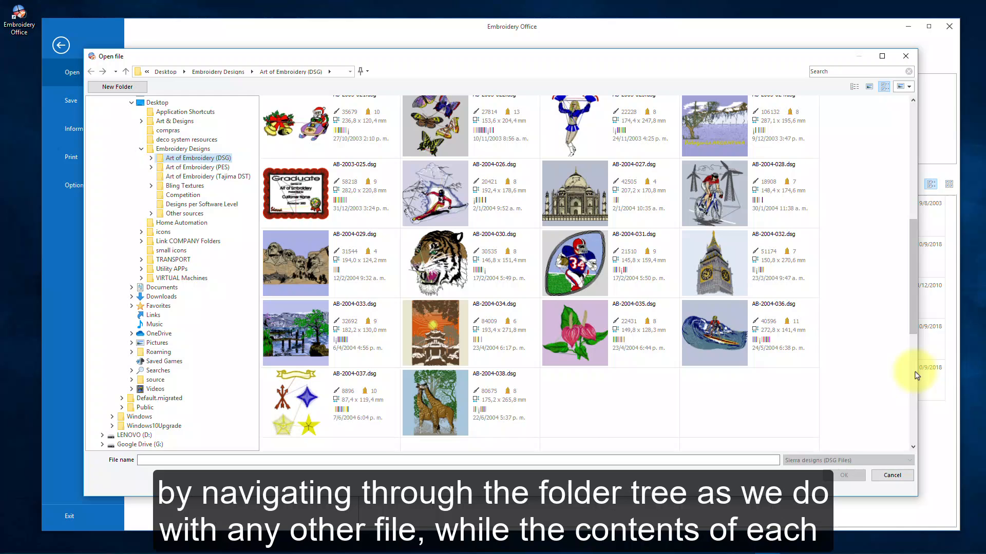
{"action": "double_click", "coordinate": [576, 196]}
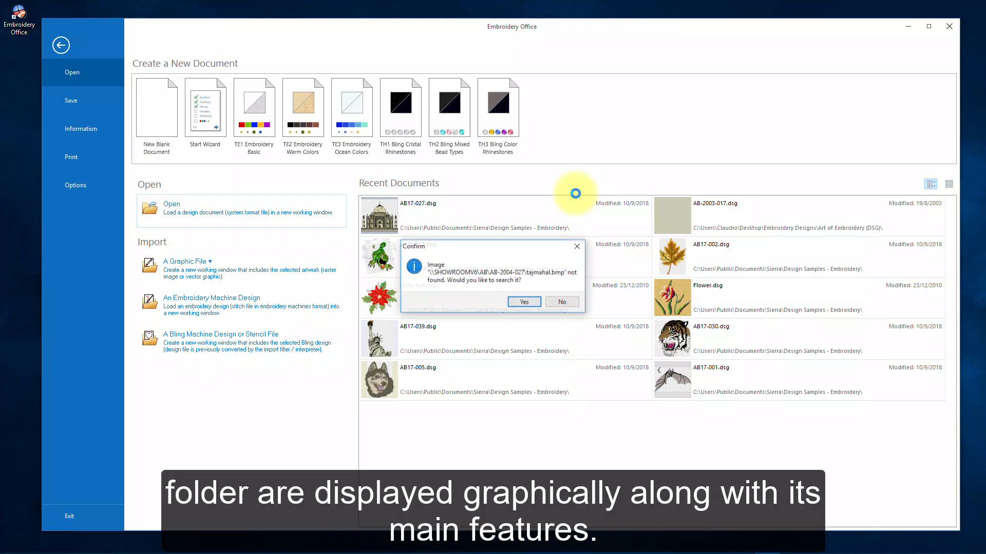
{"action": "left_click", "coordinate": [574, 306]}
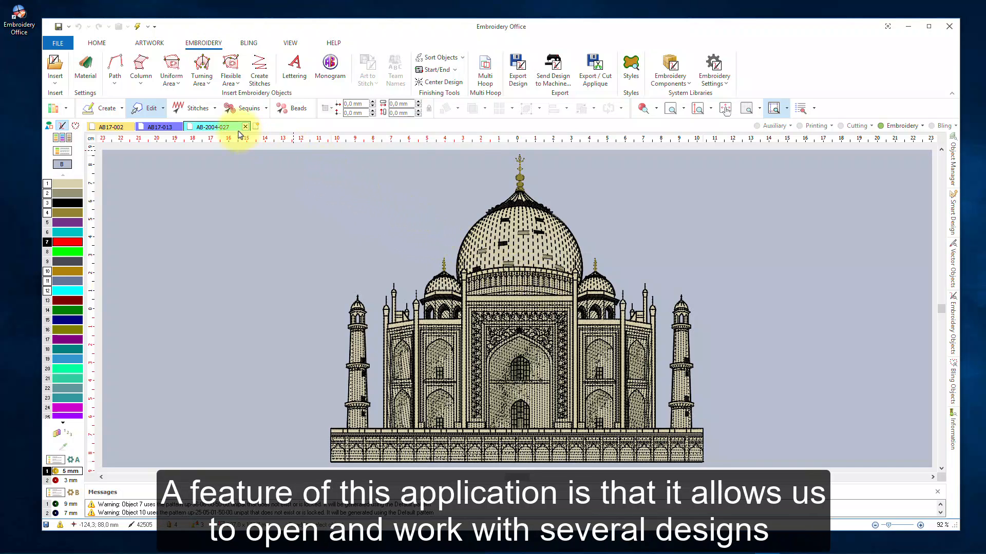
Look through the open designs AB17-013 and AB17-002, and examine the dome of the Taj Mahal in AB-2004-027
{"action": "left_click", "coordinate": [160, 128]}
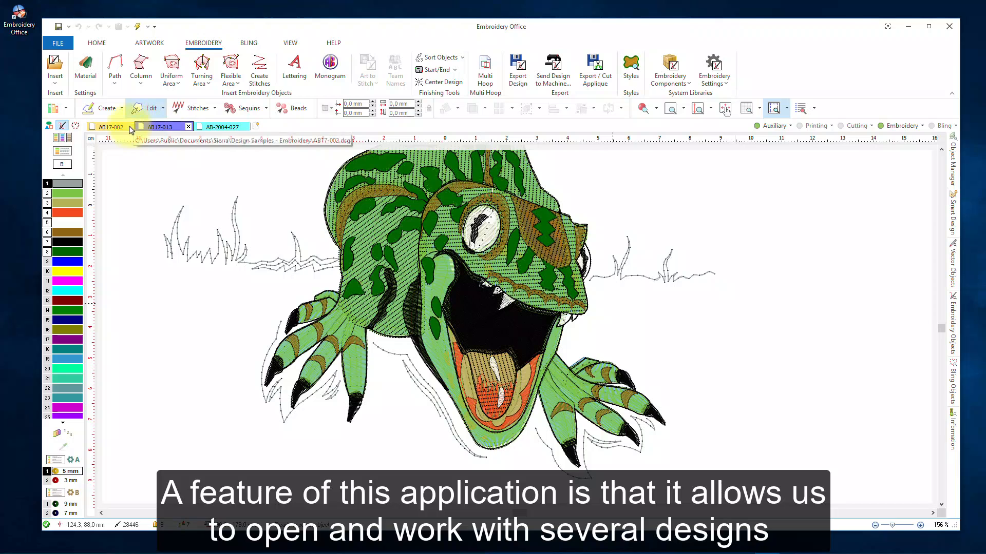
{"action": "left_click", "coordinate": [112, 128]}
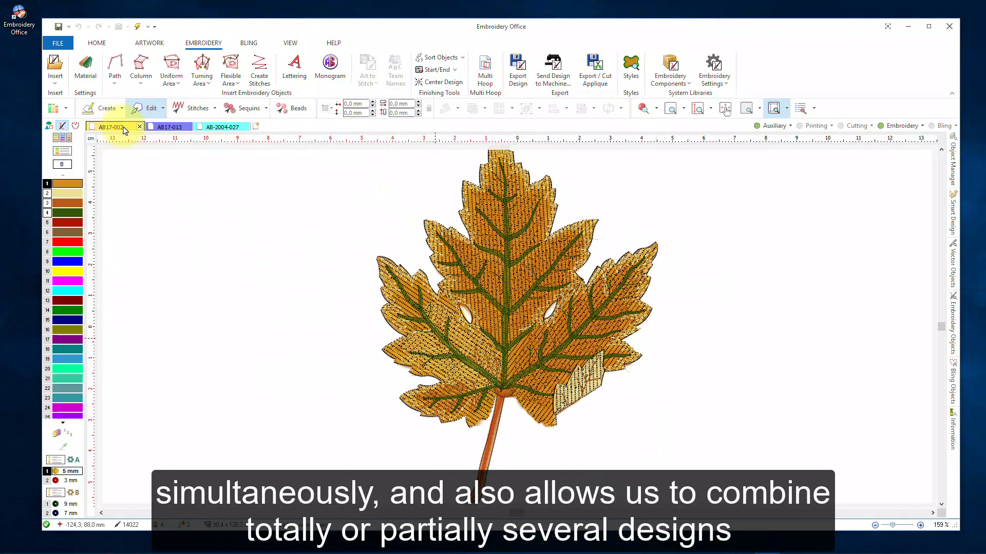
{"action": "left_click", "coordinate": [167, 129]}
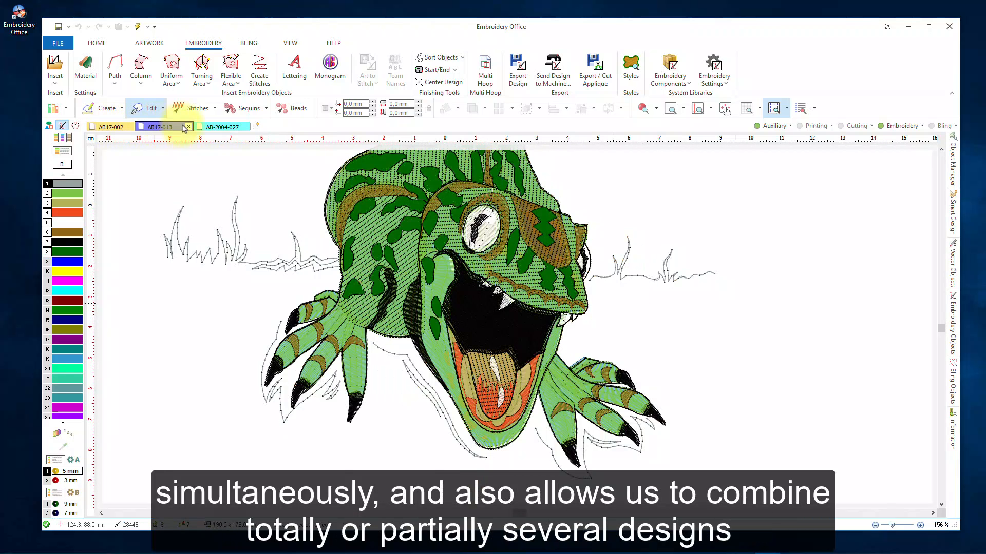
{"action": "left_click", "coordinate": [225, 128]}
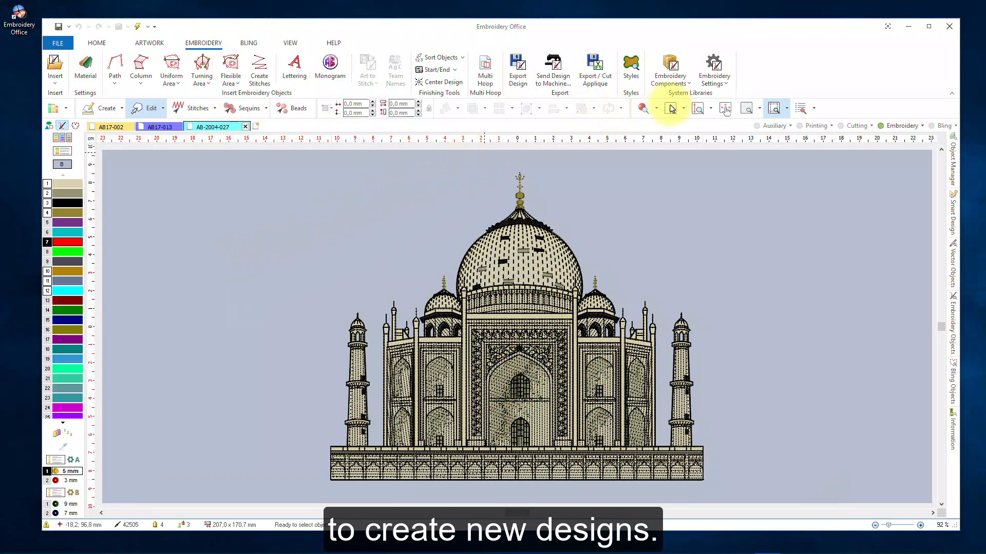
{"action": "left_click", "coordinate": [671, 109]}
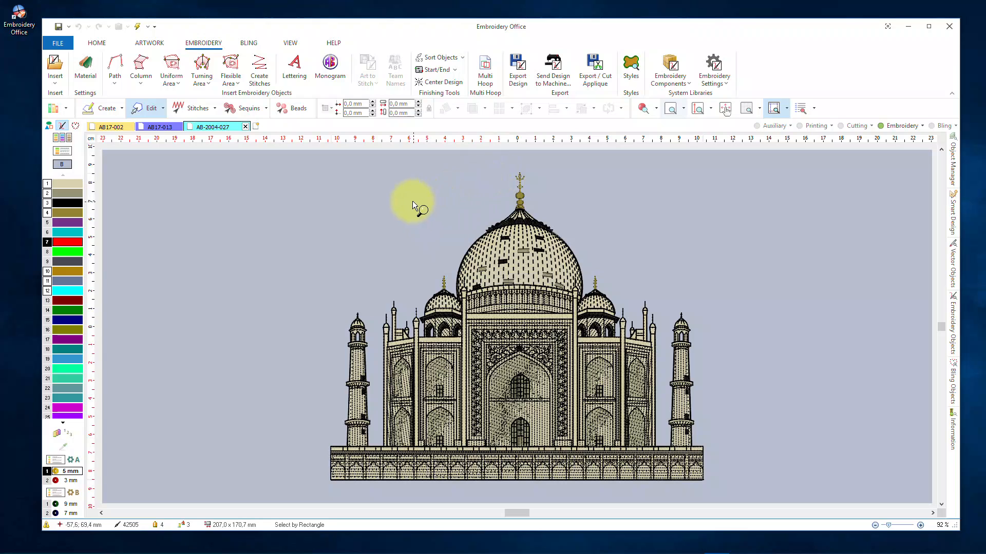
{"action": "left_click_drag", "start_coordinate": [411, 201], "coordinate": [587, 353]}
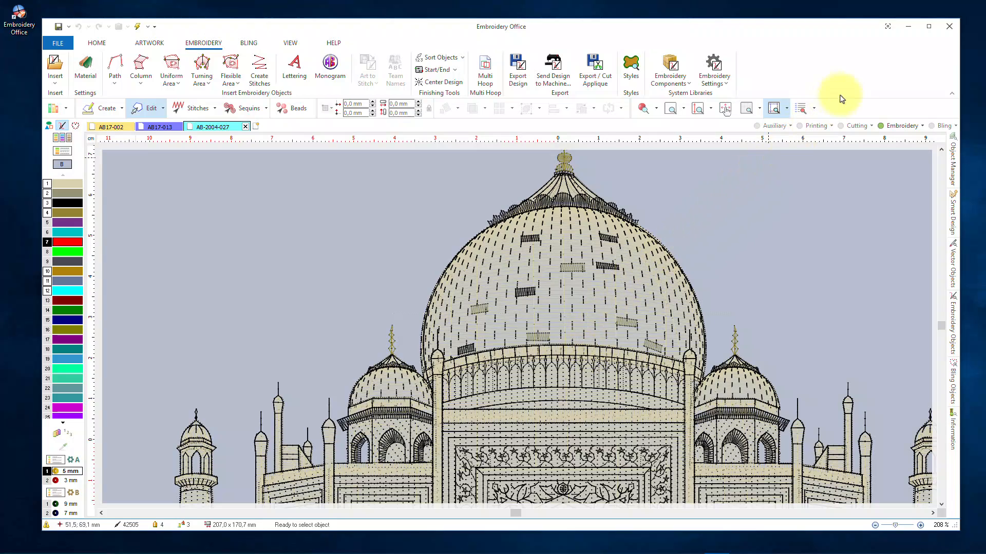
Maximize the window and look through the open designs AB-2003-002, AB-2003-006, AB-2003-013, AB-2003-001, AB-2003-005 and AB-2003-014
{"action": "left_click", "coordinate": [928, 28]}
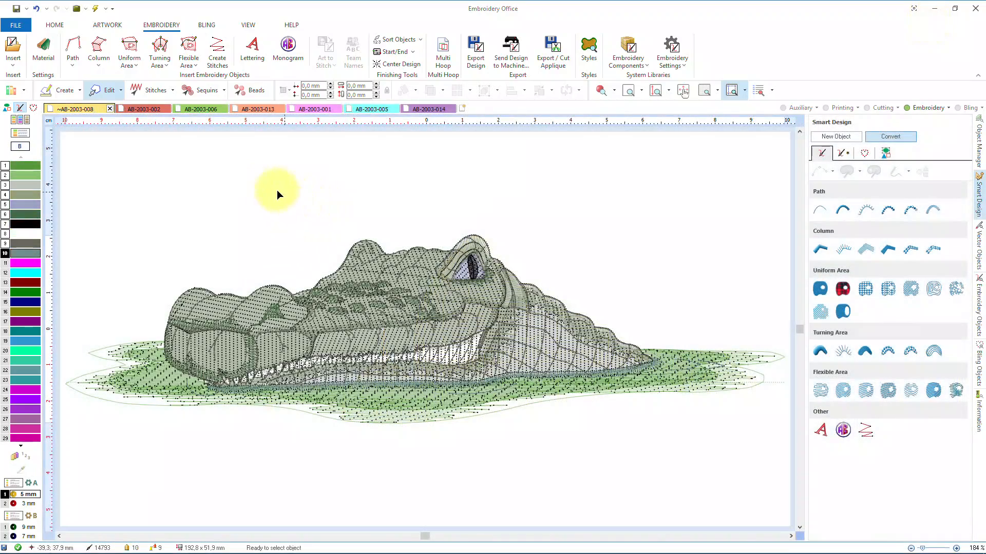
{"action": "left_click", "coordinate": [148, 109]}
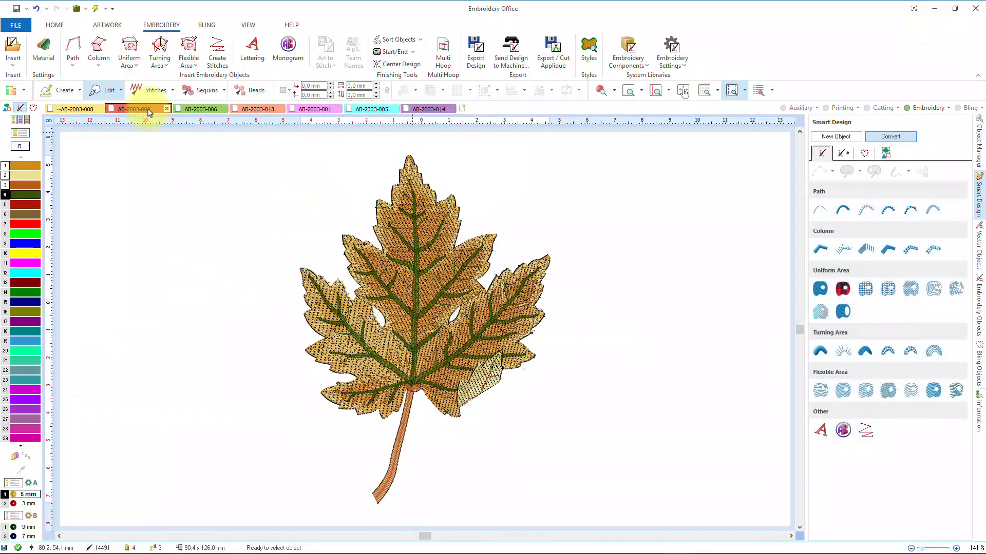
{"action": "left_click", "coordinate": [205, 110]}
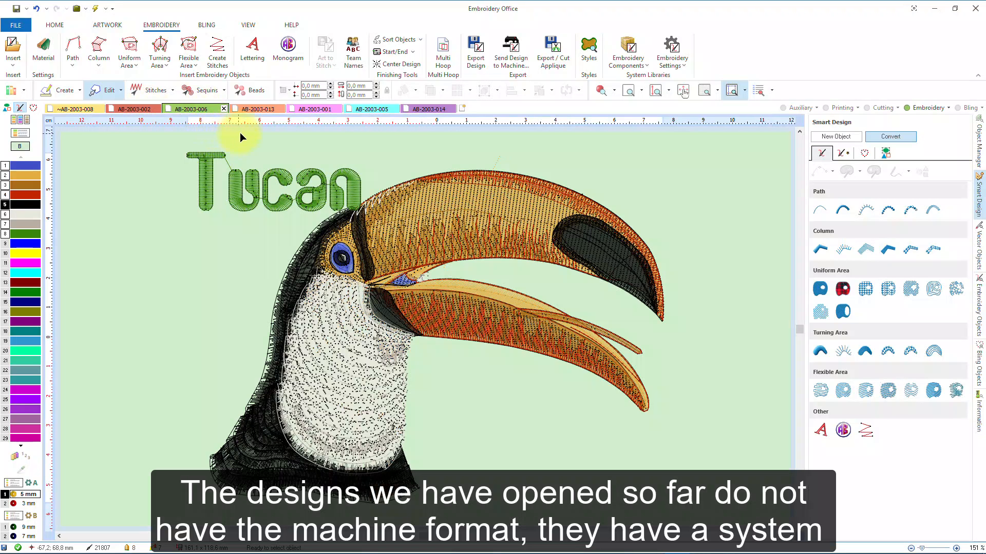
{"action": "left_click", "coordinate": [254, 109]}
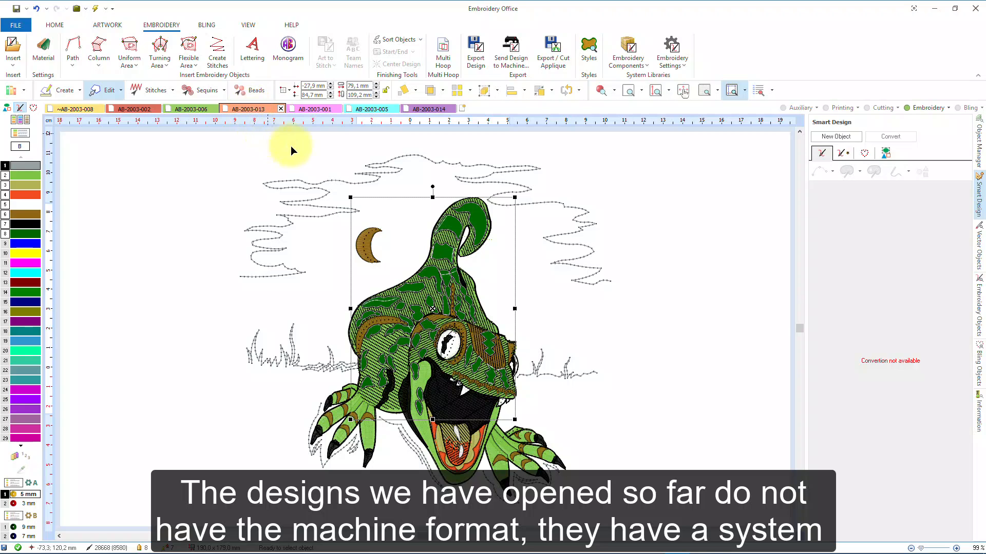
{"action": "left_click", "coordinate": [318, 110]}
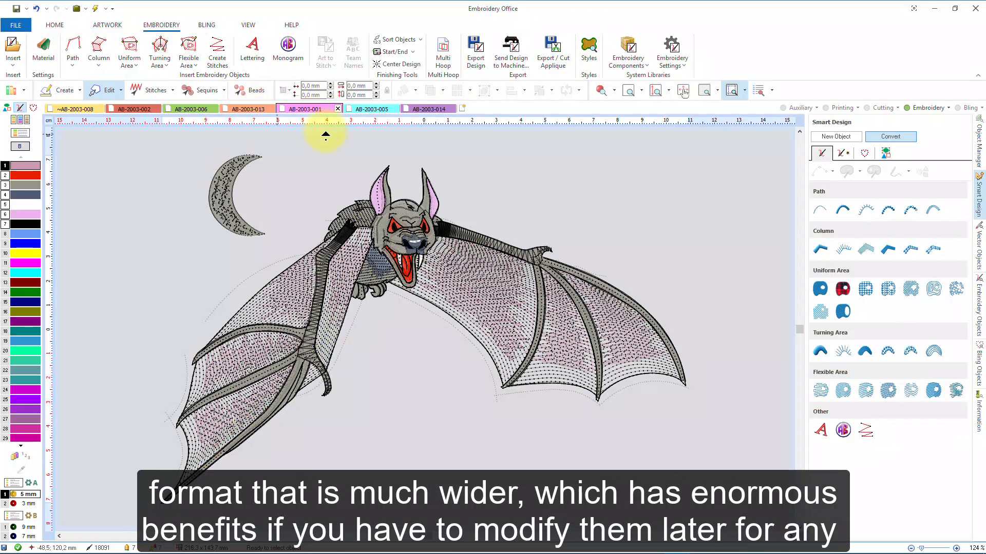
{"action": "left_click", "coordinate": [369, 111]}
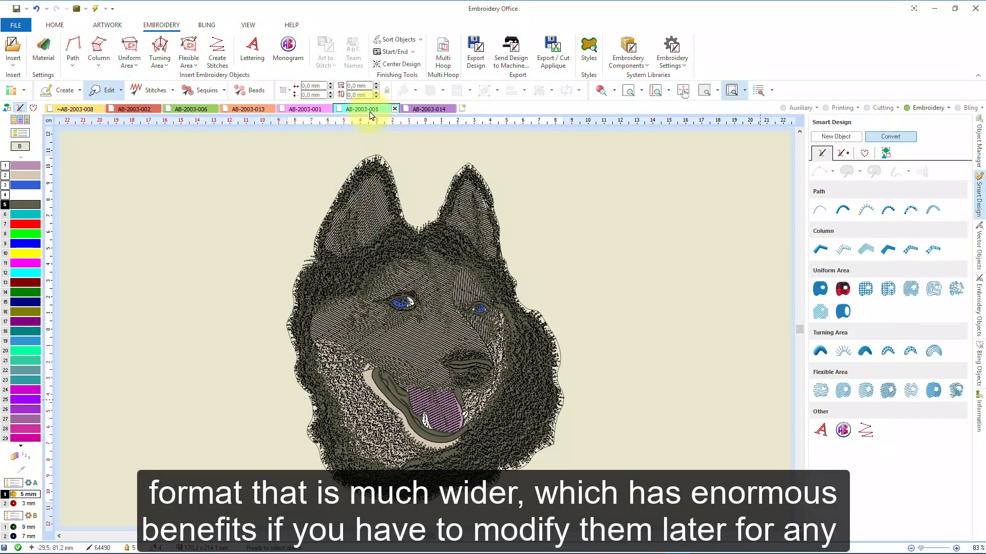
{"action": "left_click", "coordinate": [417, 110]}
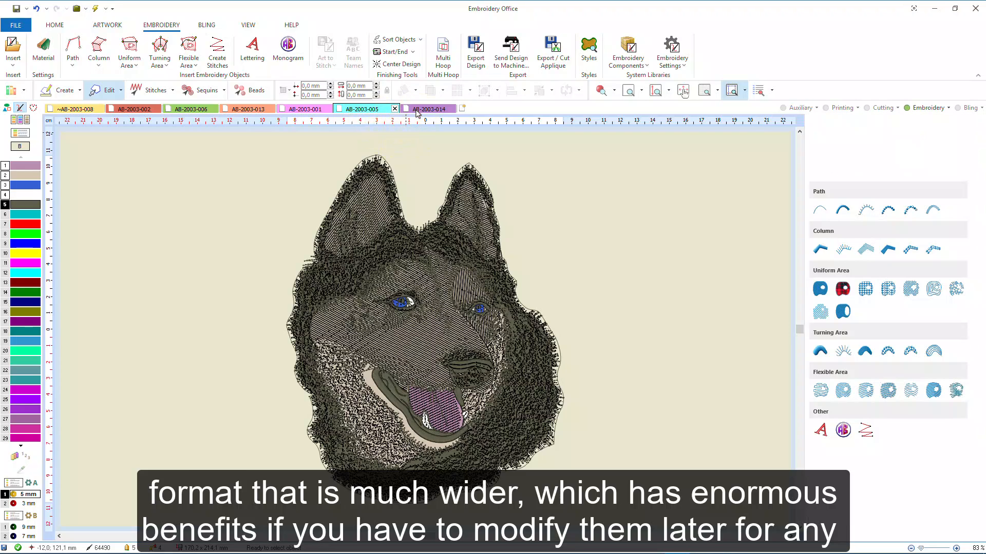
Recolor the sunlit face of the pyramid behind the sphinx with yellow color 10 and show the design in realistic stitch rendering
{"action": "left_click", "coordinate": [360, 201]}
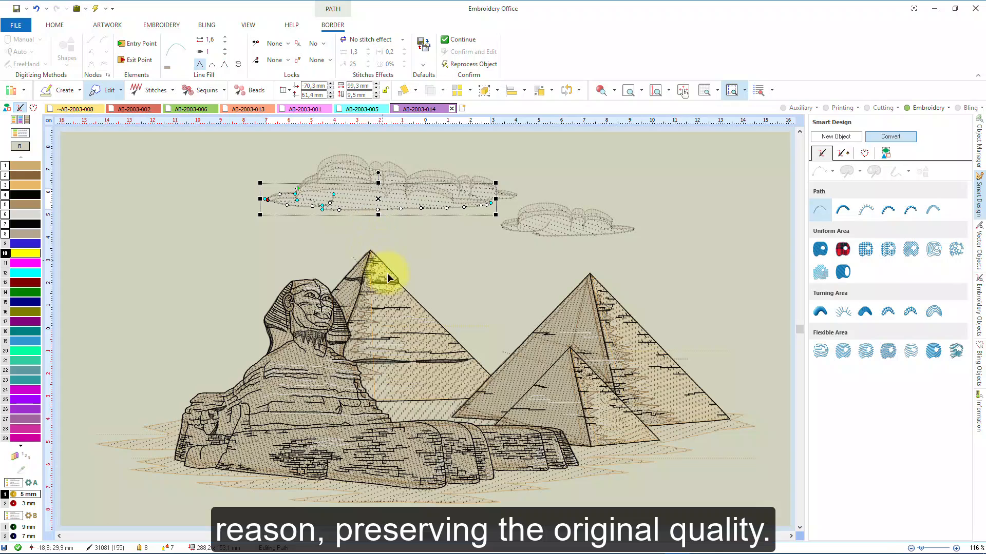
{"action": "left_click", "coordinate": [432, 386]}
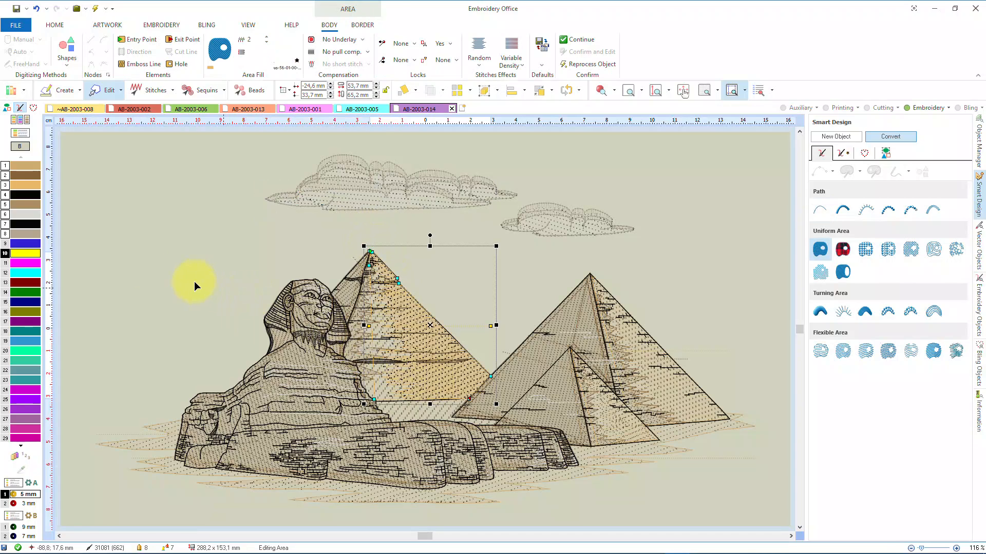
{"action": "left_click", "coordinate": [35, 255]}
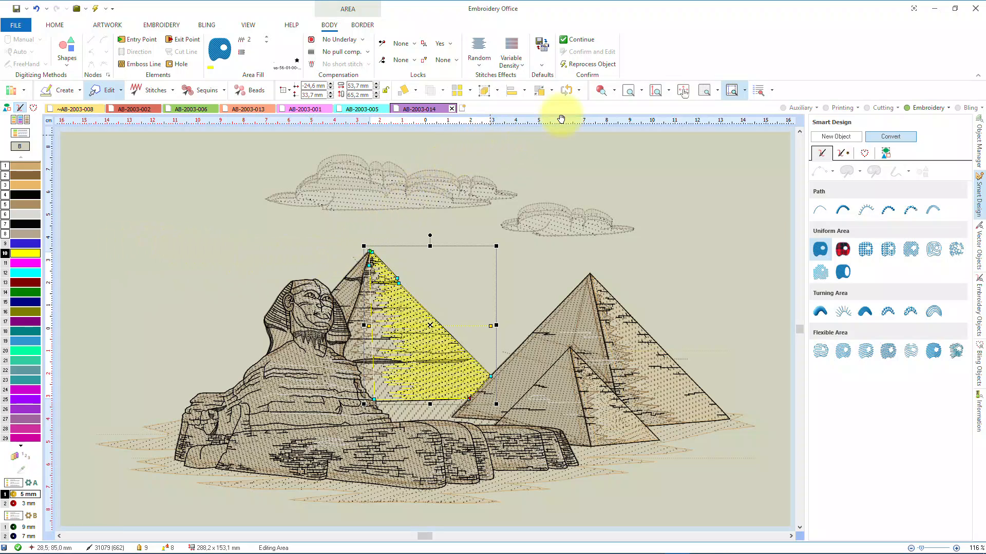
{"action": "left_click", "coordinate": [600, 91]}
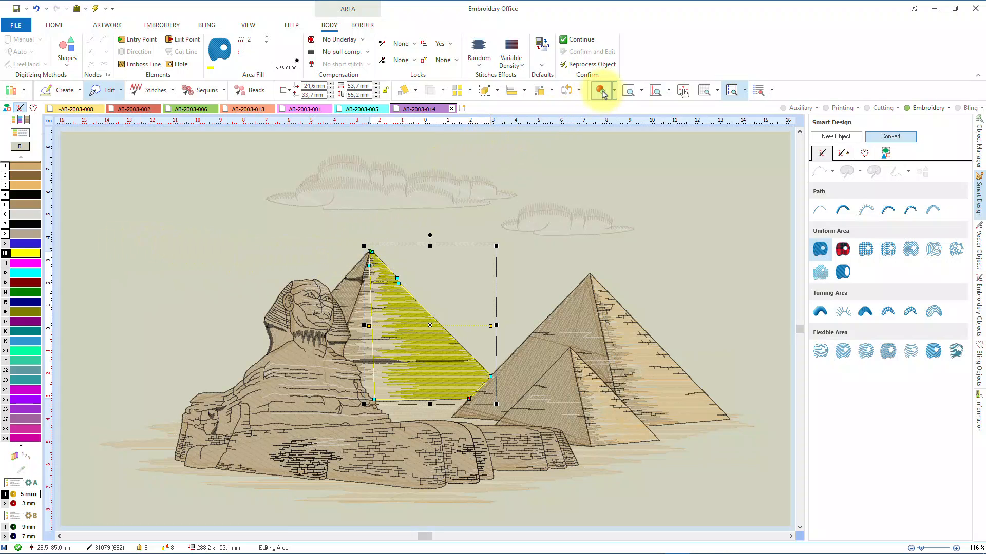
{"action": "left_click", "coordinate": [529, 172]}
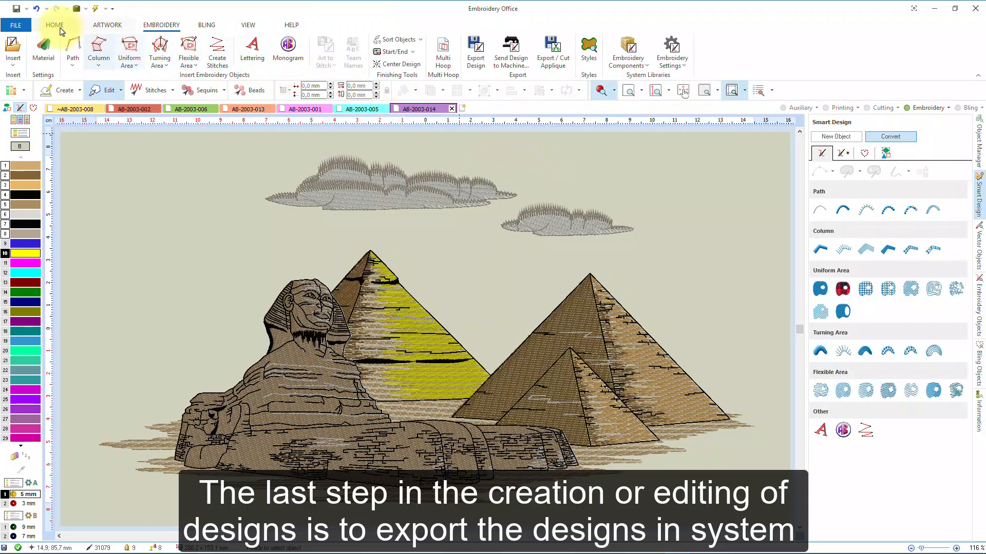
Examine the embroidery machine file export for the pyramid design, with Tajima DST format and the Birds folder, without saving
{"action": "left_click", "coordinate": [22, 25]}
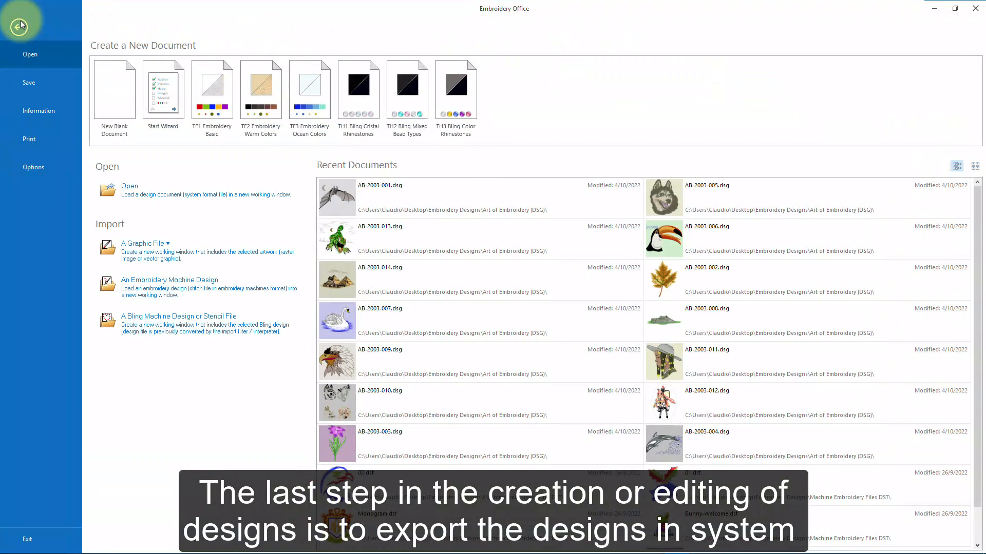
{"action": "left_click", "coordinate": [41, 83]}
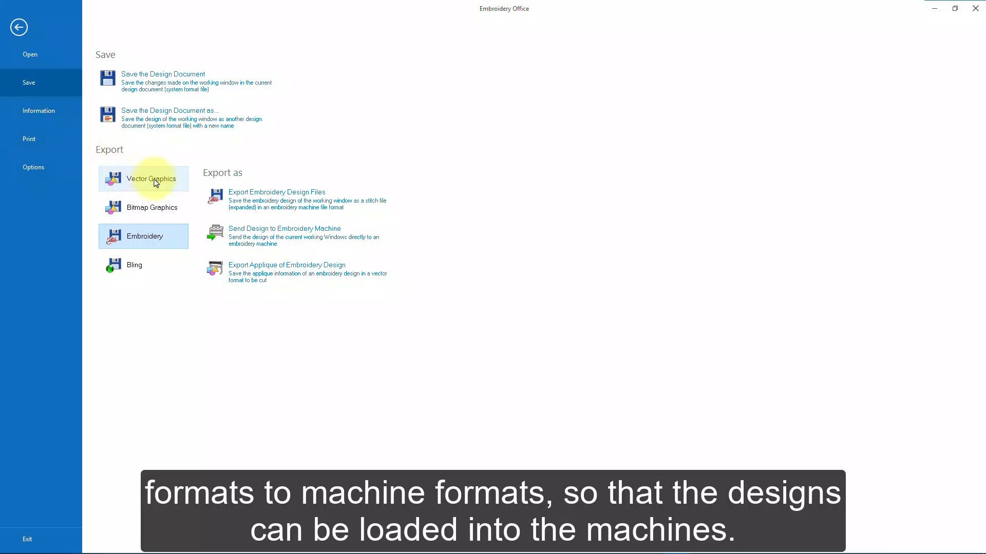
{"action": "left_click", "coordinate": [244, 198]}
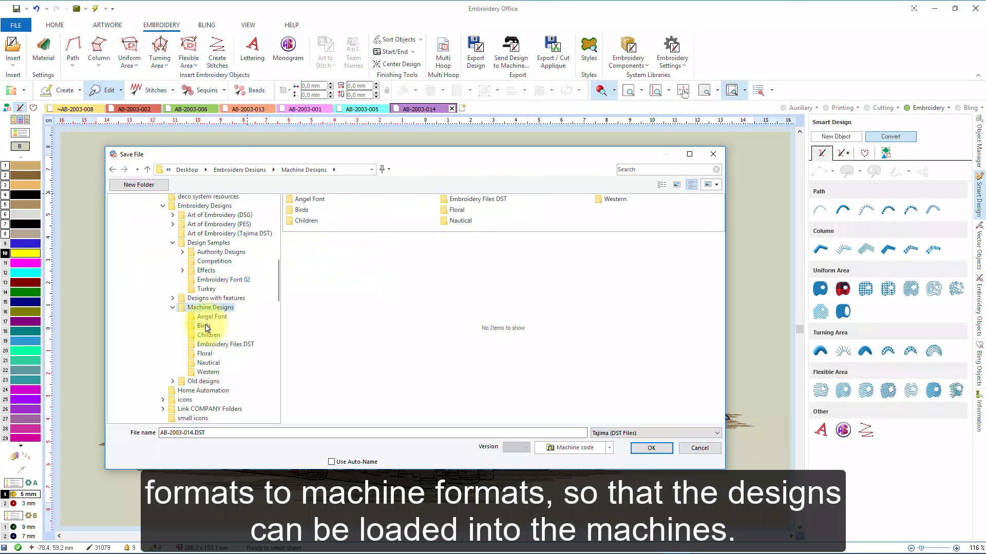
{"action": "left_click", "coordinate": [205, 327]}
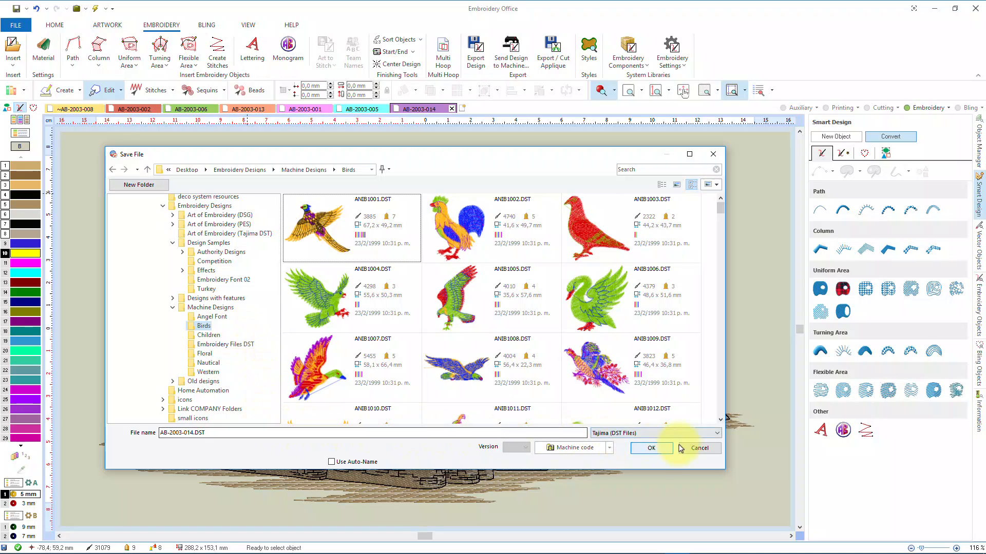
{"action": "left_click", "coordinate": [695, 448]}
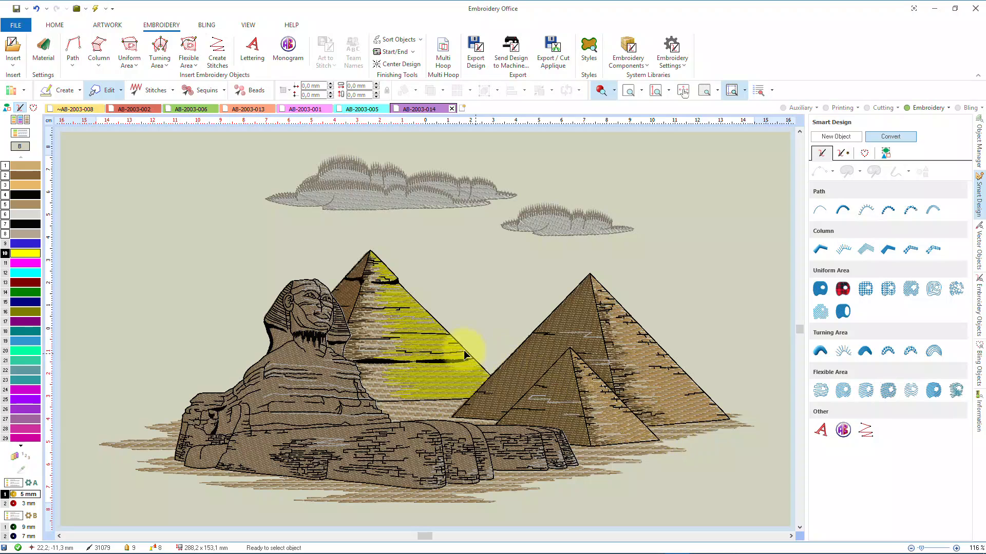
Look through the machine-format designs in the Embroidery Files DST folder for import, without opening any
{"action": "left_click", "coordinate": [16, 25]}
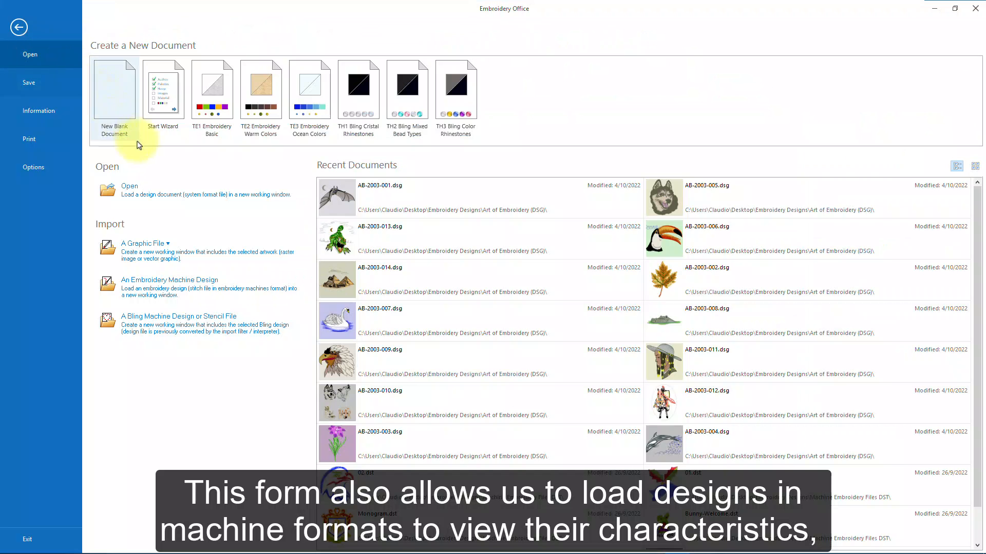
{"action": "left_click", "coordinate": [158, 283]}
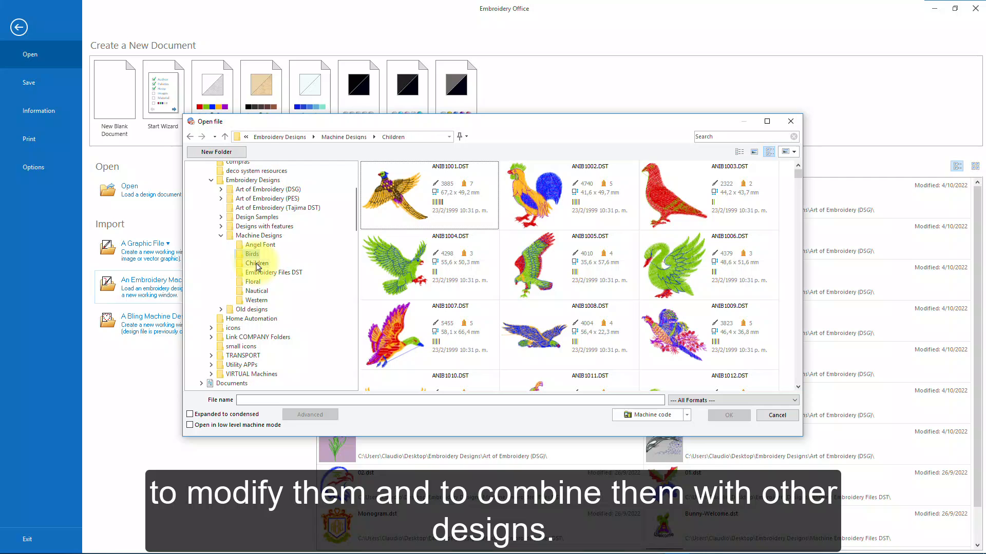
{"action": "left_click", "coordinate": [265, 273]}
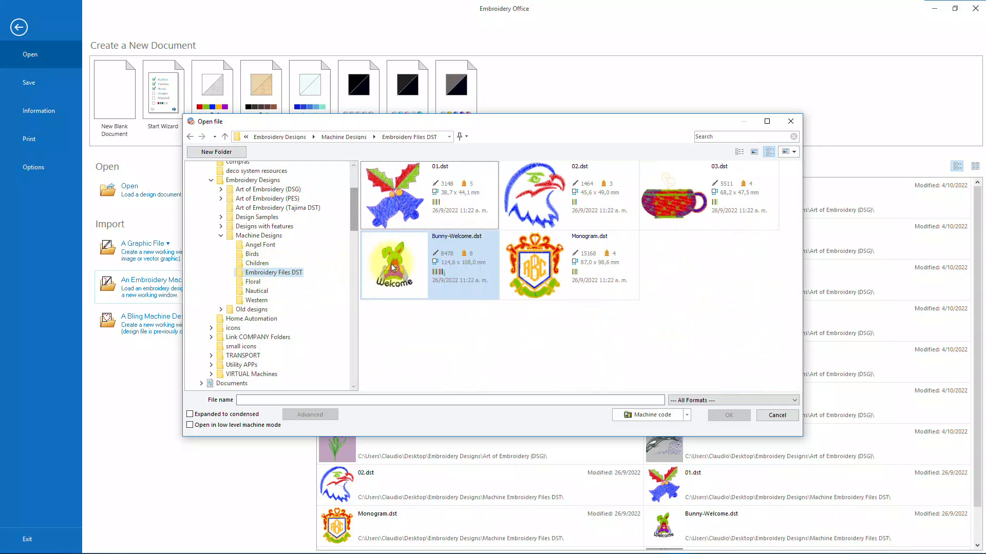
{"action": "mouse_move", "coordinate": [393, 268]}
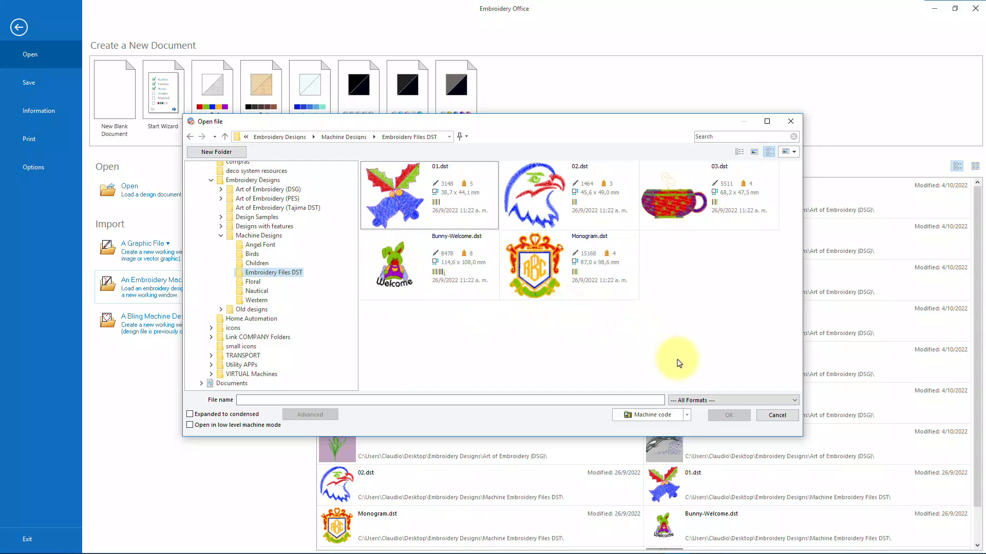
{"action": "left_click", "coordinate": [776, 415]}
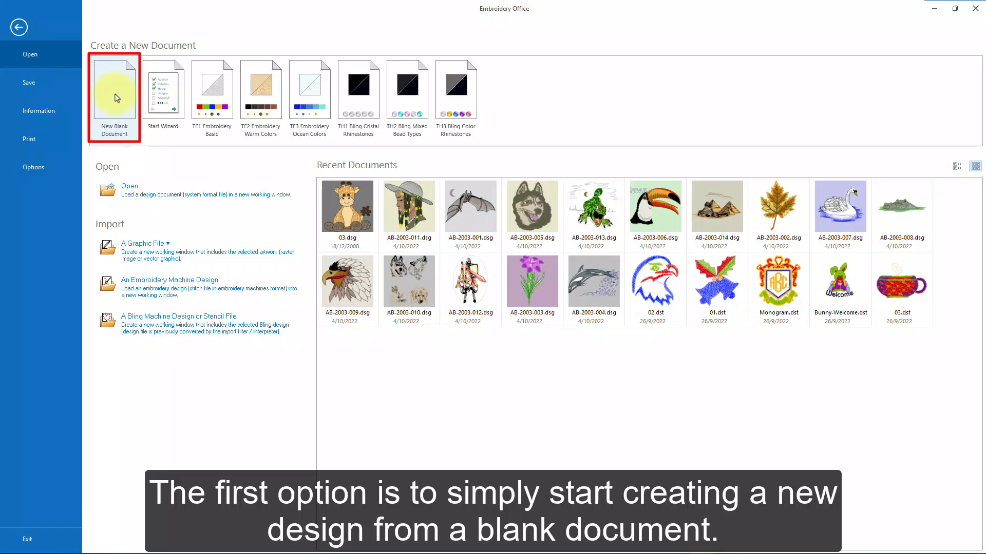
Create a new blank document
{"action": "left_click", "coordinate": [117, 98]}
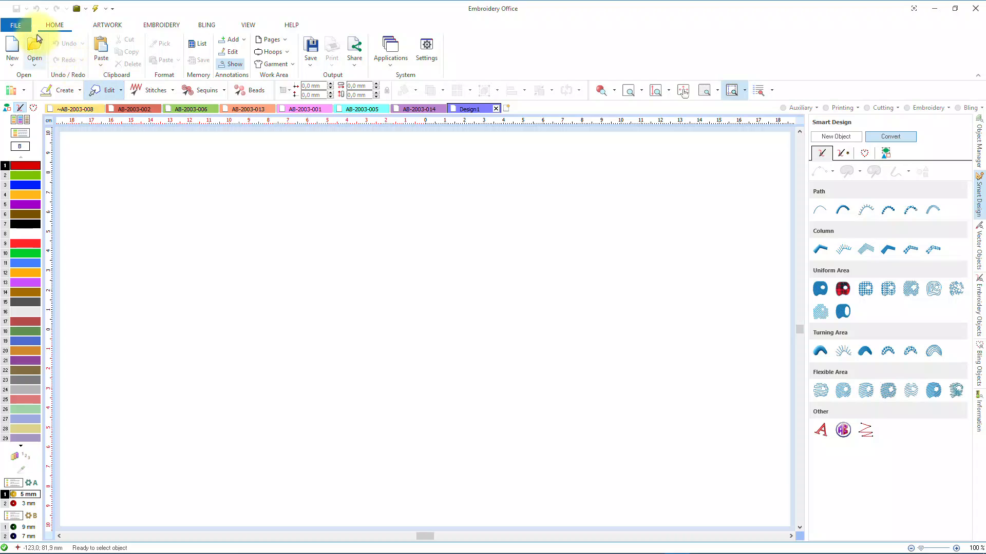
Start a new design with the wizard and choose Embroidery as its decoration type
{"action": "left_click", "coordinate": [23, 26]}
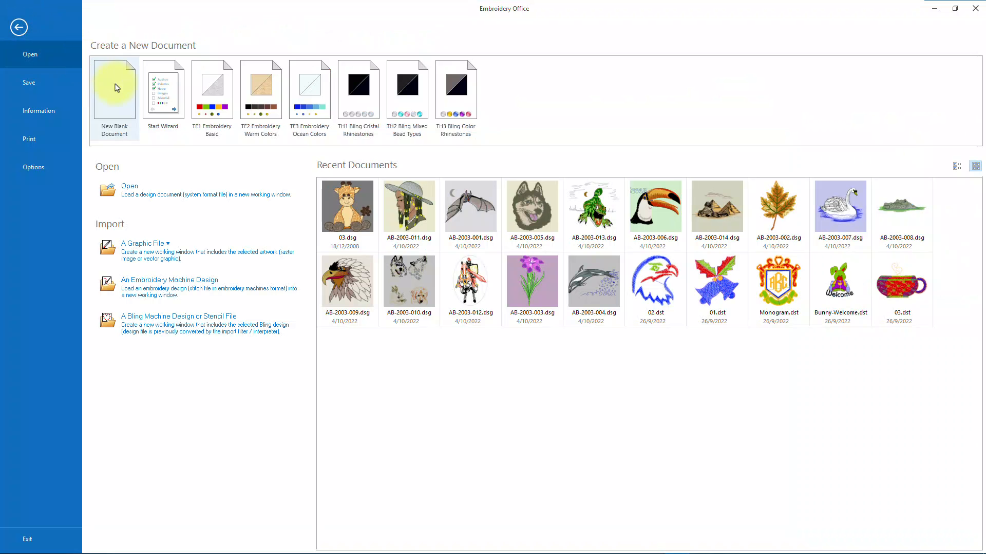
{"action": "left_click", "coordinate": [158, 124]}
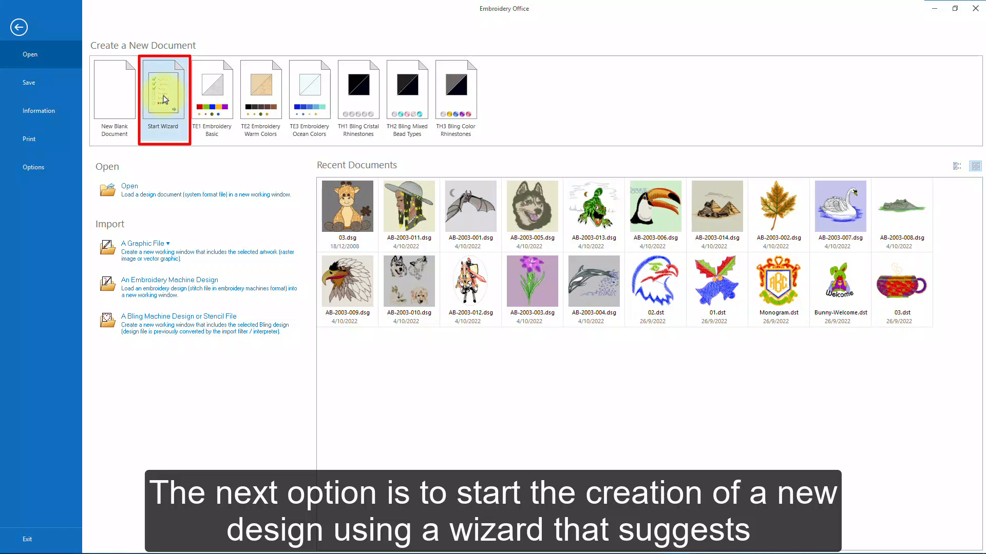
{"action": "left_click", "coordinate": [164, 99]}
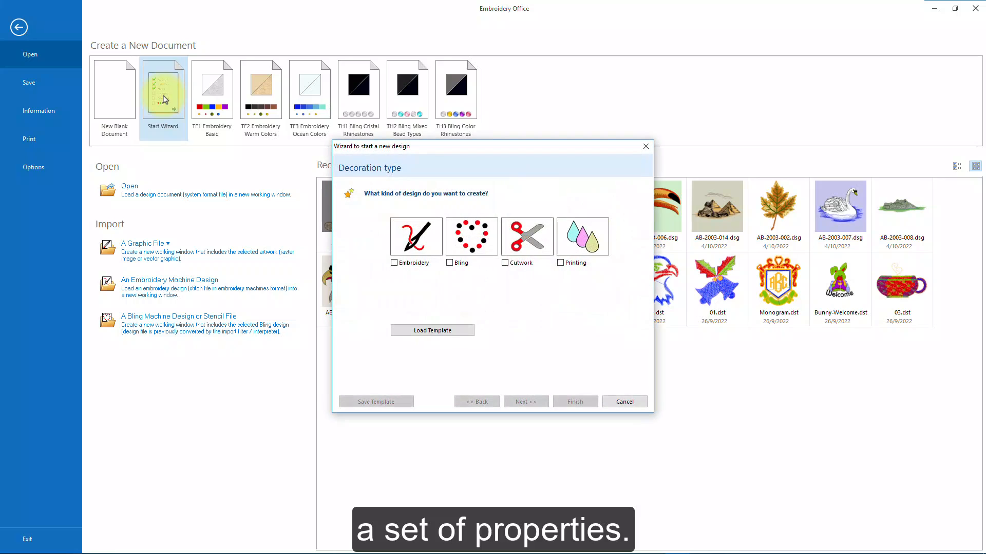
{"action": "left_click", "coordinate": [394, 262]}
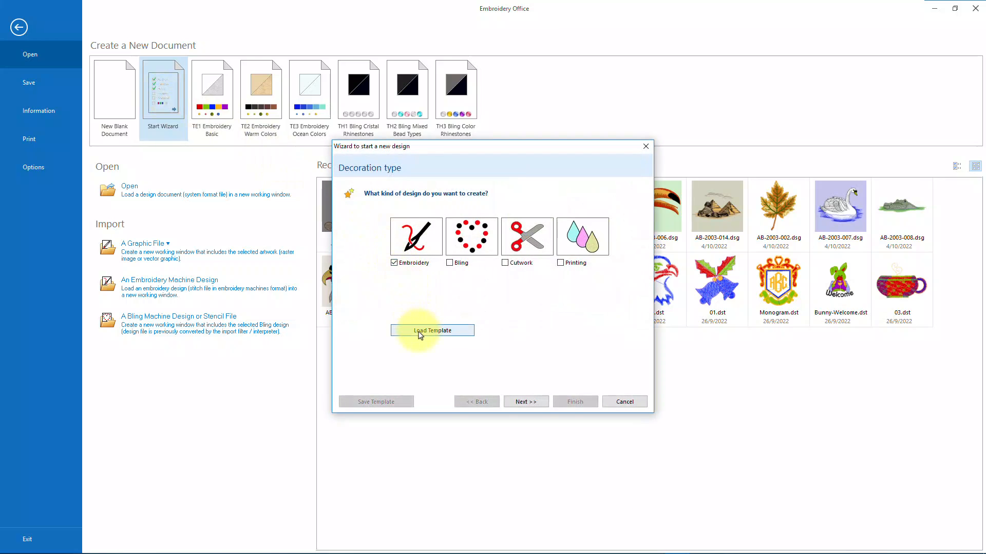
{"action": "left_click", "coordinate": [521, 403]}
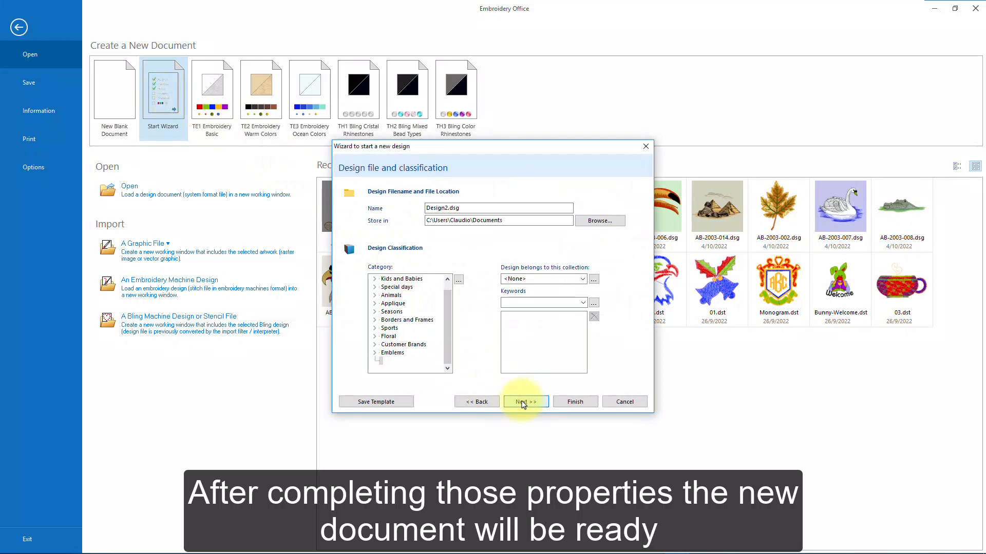
Classify the new design in the Smalls category under Animals
{"action": "double_click", "coordinate": [391, 295]}
{"action": "left_click", "coordinate": [405, 322]}
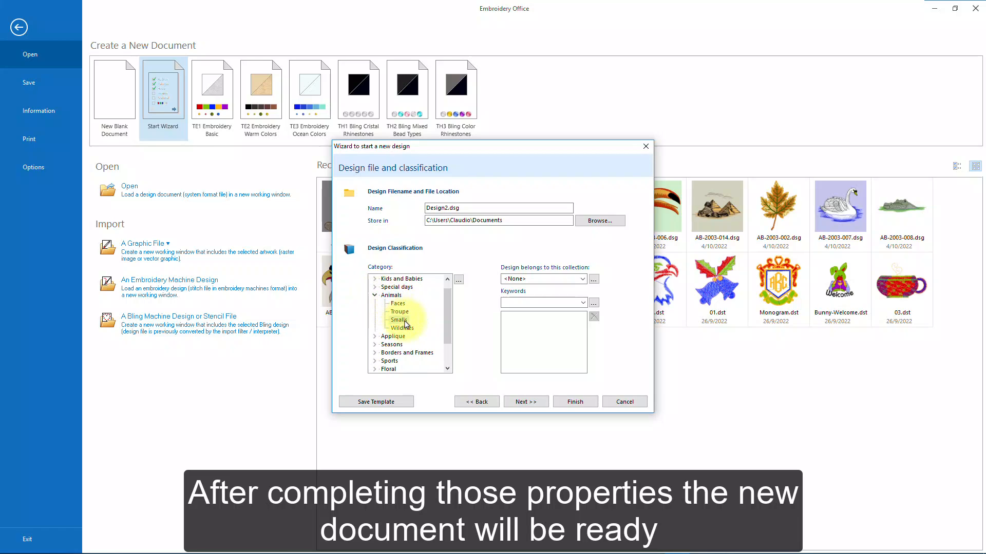
{"action": "left_click", "coordinate": [526, 402]}
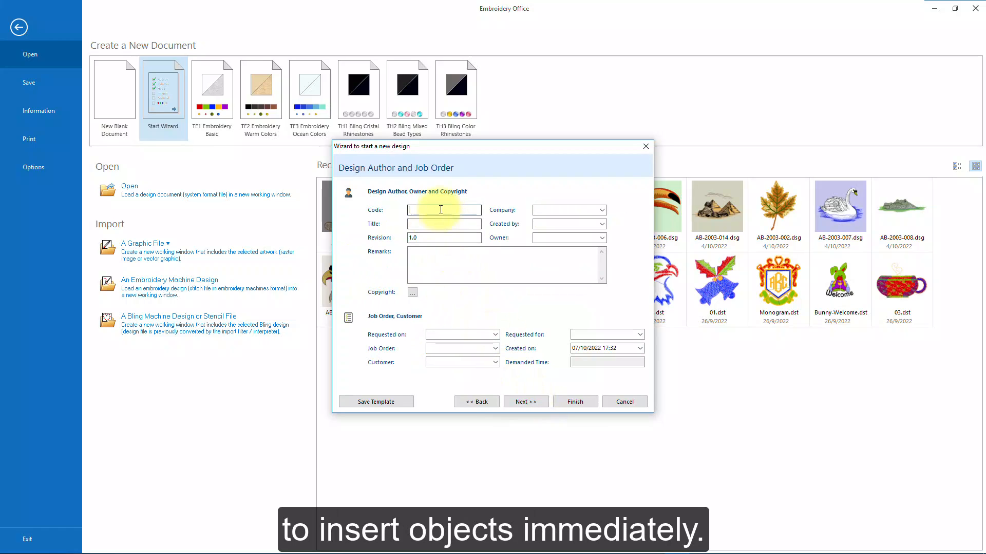
Enter the design code AJ-1023 and the title xxxxxx in the author and job order details
{"action": "left_click", "coordinate": [427, 211]}
{"action": "type", "text": "AJ-1023"}
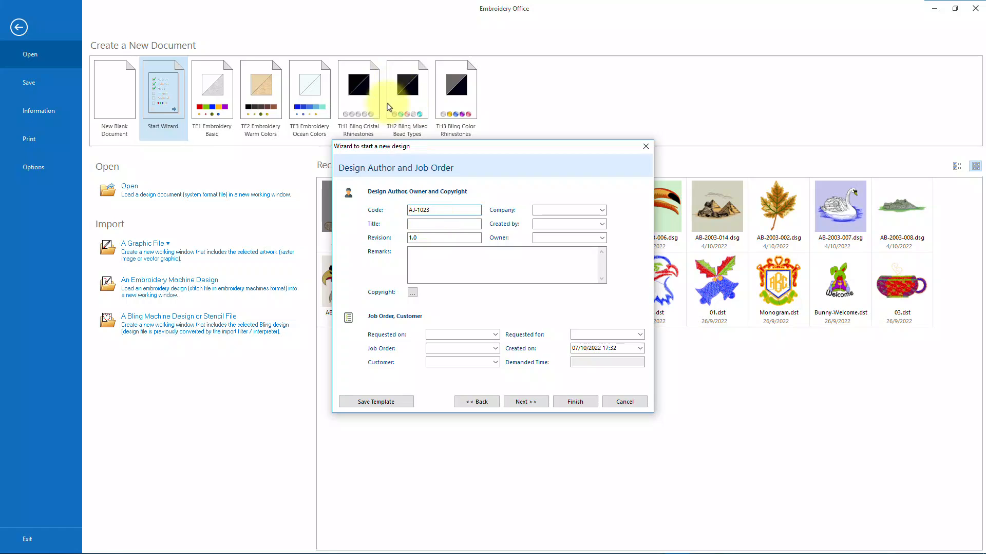
{"action": "left_click", "coordinate": [420, 224]}
{"action": "type", "text": "xxxxxx"}
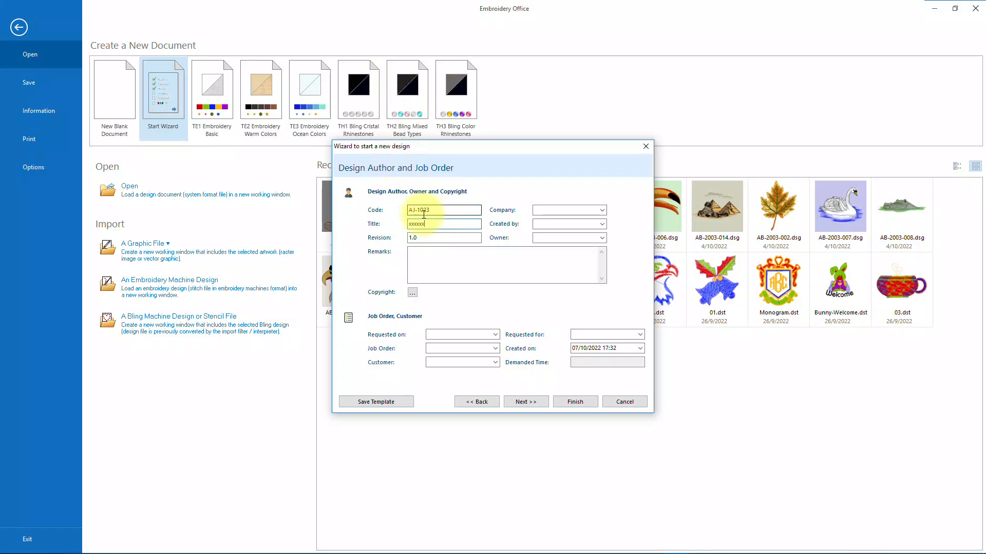
{"action": "left_click", "coordinate": [525, 401]}
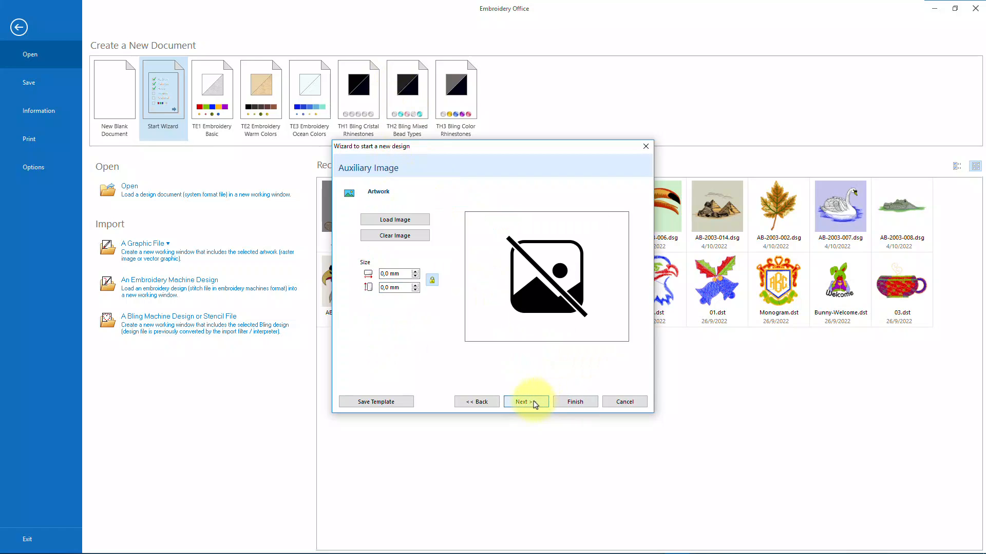
Load the picture of a fist gripping a dumbbell as the design's auxiliary artwork
{"action": "left_click", "coordinate": [394, 220]}
{"action": "double_click", "coordinate": [424, 195]}
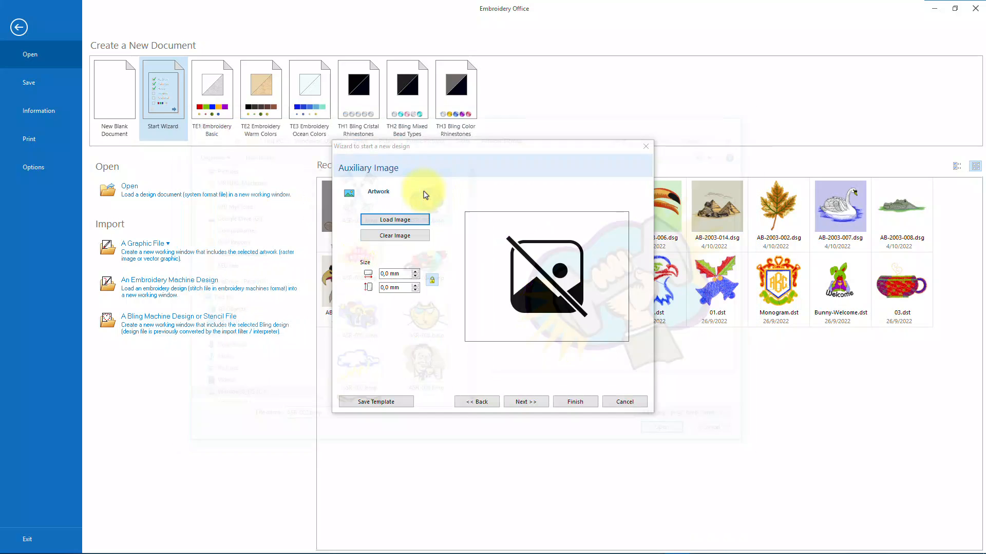
{"action": "left_click", "coordinate": [525, 402]}
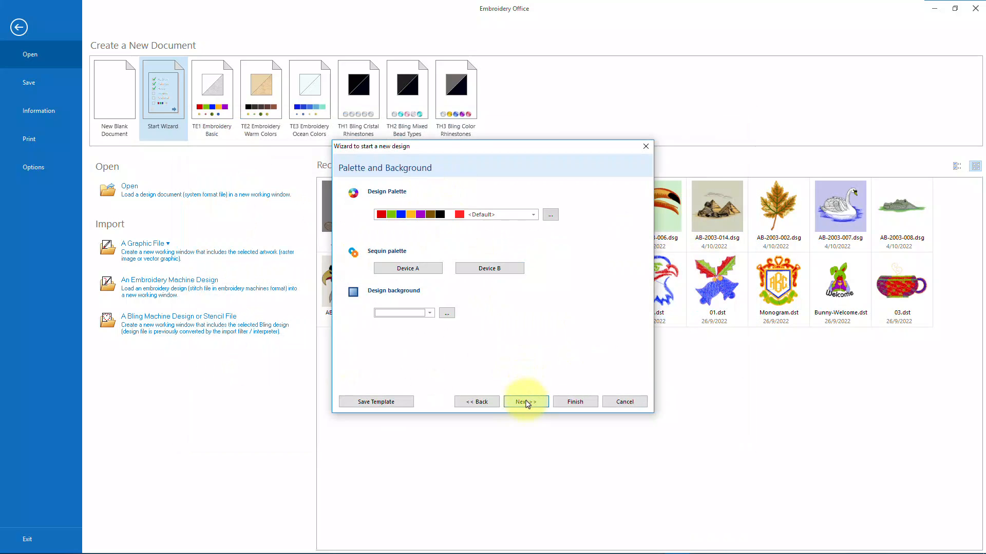
Set the design palette to Thread Palette 3 and the fabric type to Fleece
{"action": "left_click", "coordinate": [518, 214]}
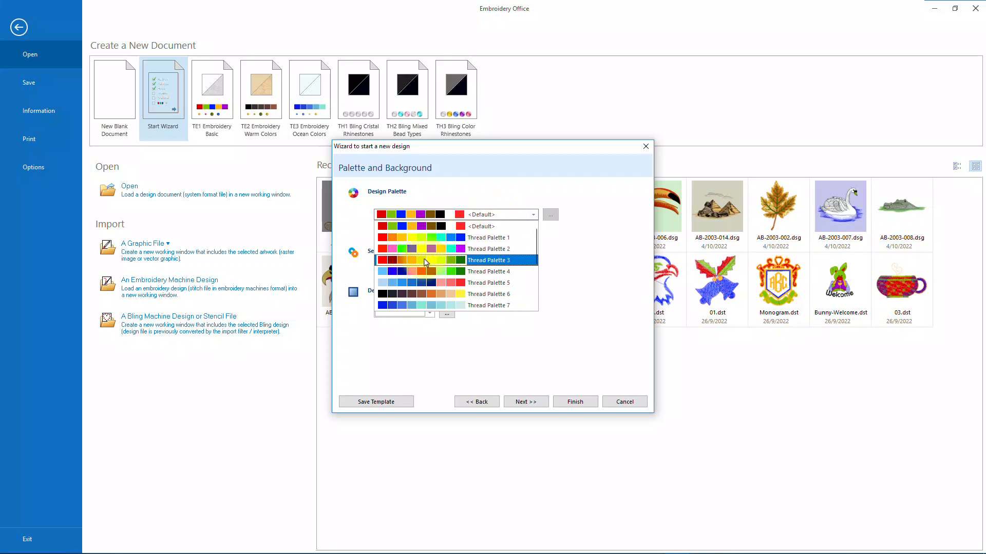
{"action": "left_click", "coordinate": [426, 260]}
{"action": "left_click", "coordinate": [529, 404]}
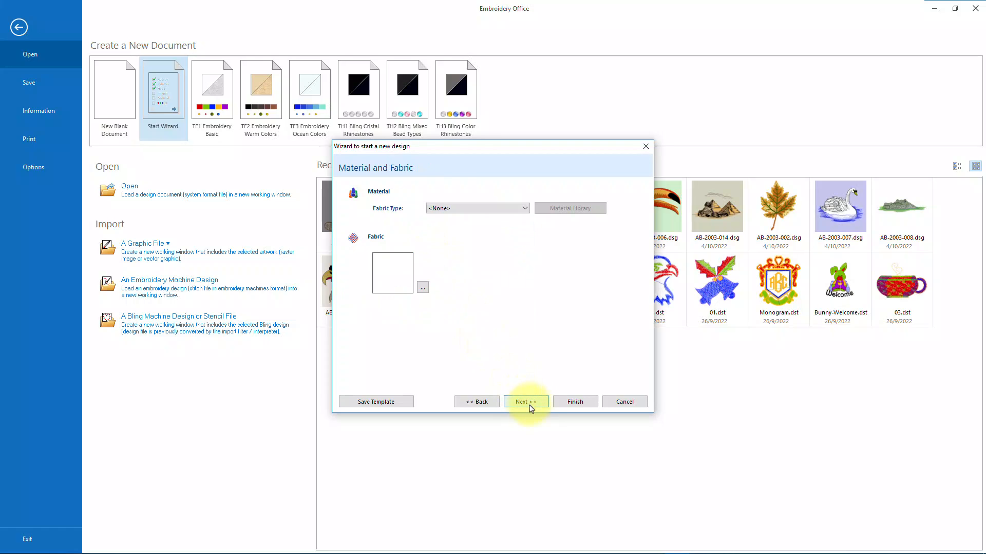
{"action": "left_click", "coordinate": [474, 208]}
{"action": "left_click", "coordinate": [443, 236]}
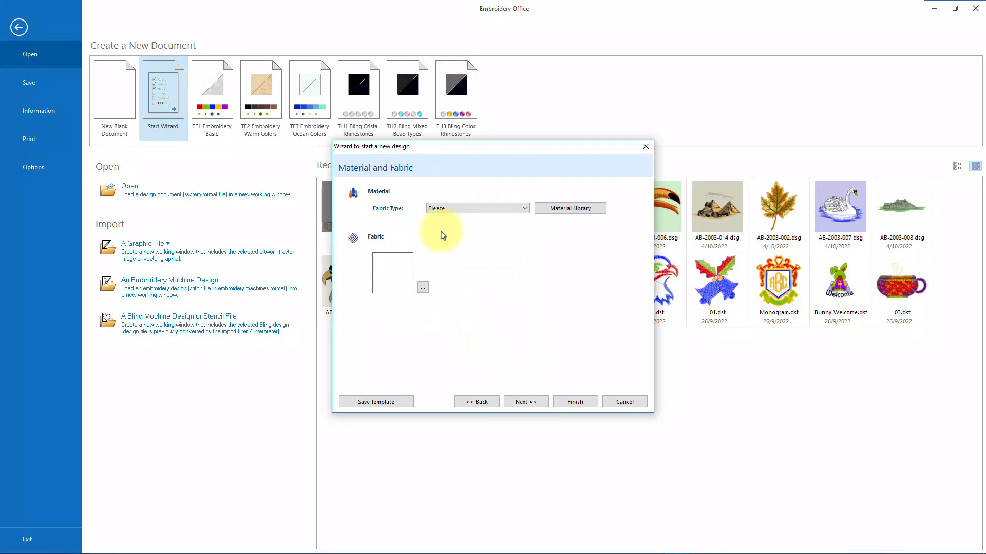
{"action": "left_click", "coordinate": [524, 402]}
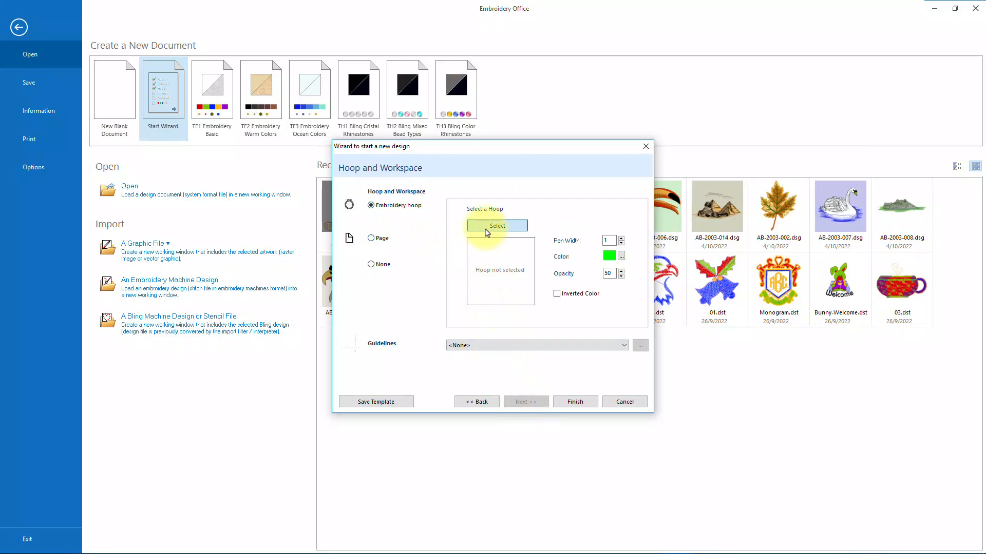
Choose the Avancé-090 embroidery hoop for the workspace and finish the wizard to create the design
{"action": "left_click", "coordinate": [490, 227]}
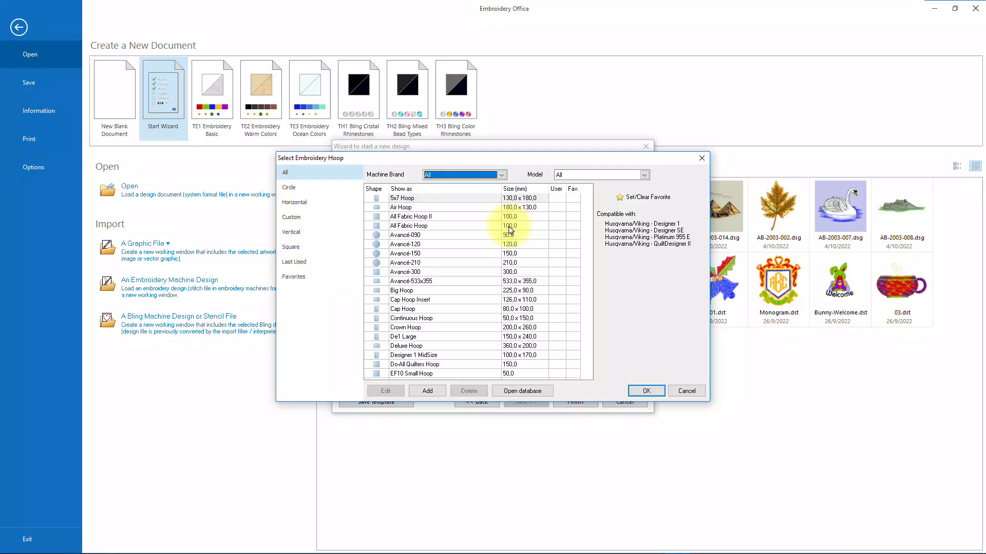
{"action": "left_click", "coordinate": [415, 236]}
{"action": "left_click", "coordinate": [645, 393]}
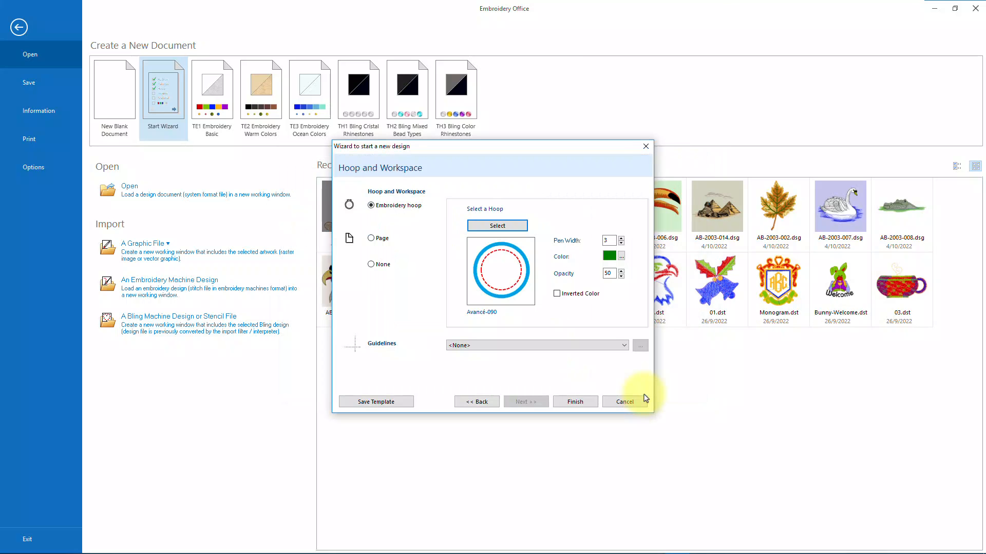
{"action": "left_click", "coordinate": [575, 402]}
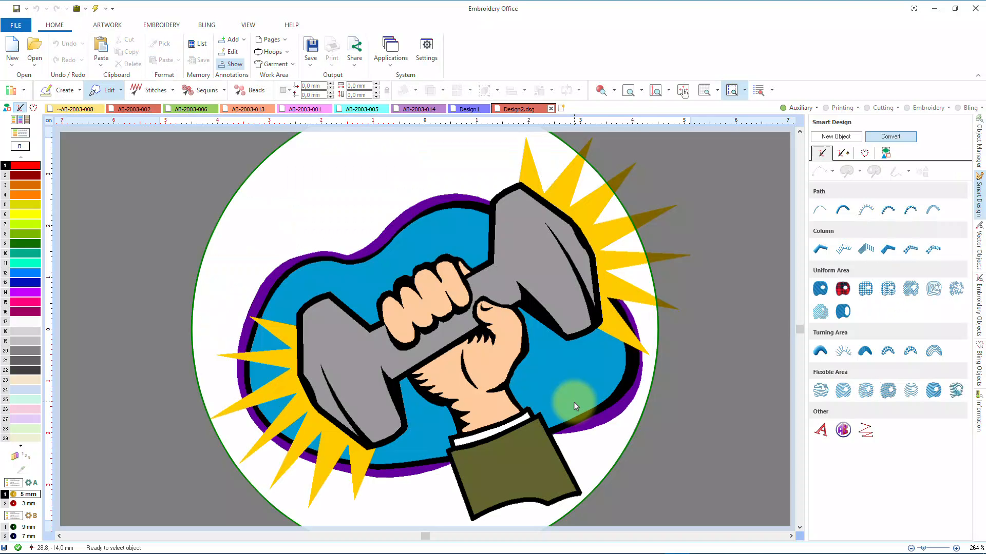
{"action": "scroll", "coordinate": [470, 344], "scroll_direction": "down", "scroll_amount": 2}
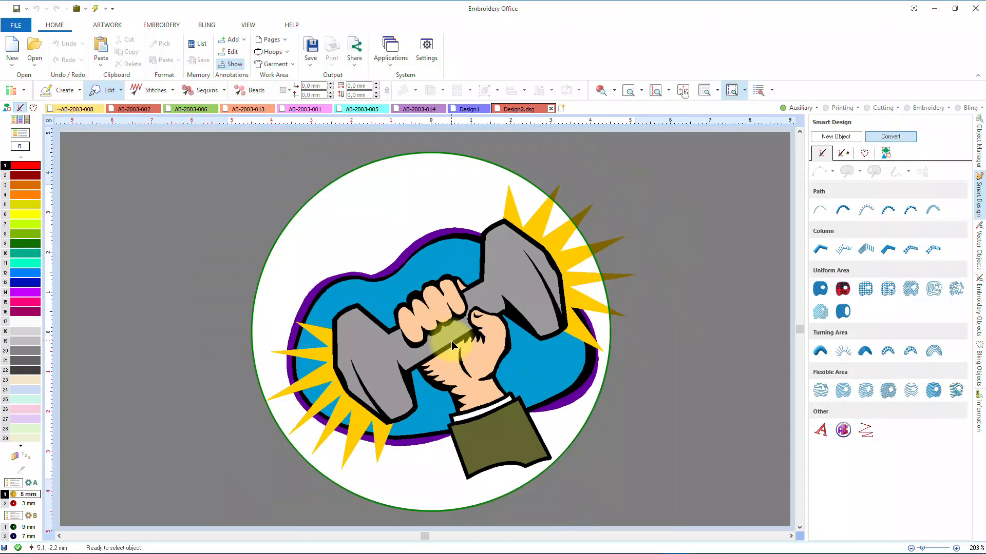
{"action": "scroll", "coordinate": [451, 341], "scroll_direction": "down", "scroll_amount": 1}
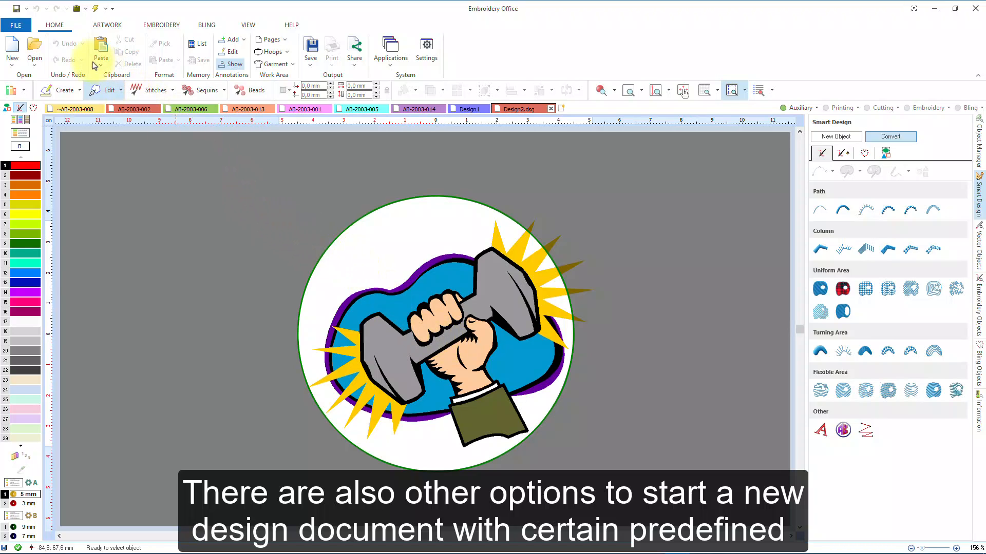
Create another new document from the blank template
{"action": "left_click", "coordinate": [16, 25]}
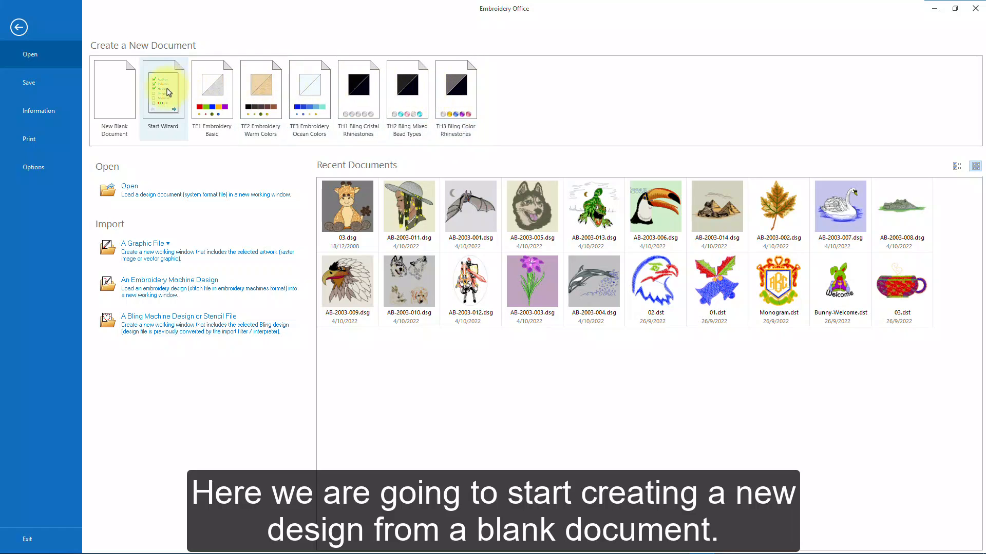
{"action": "left_click", "coordinate": [126, 99]}
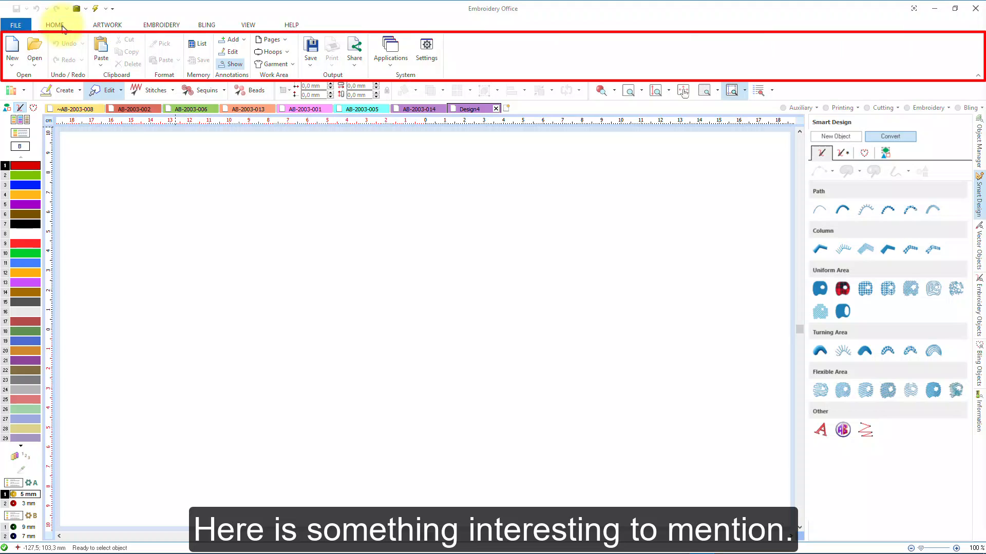
Examine the options for starting and opening designs, and the artwork, embroidery and bling tool sets
{"action": "left_click", "coordinate": [12, 66]}
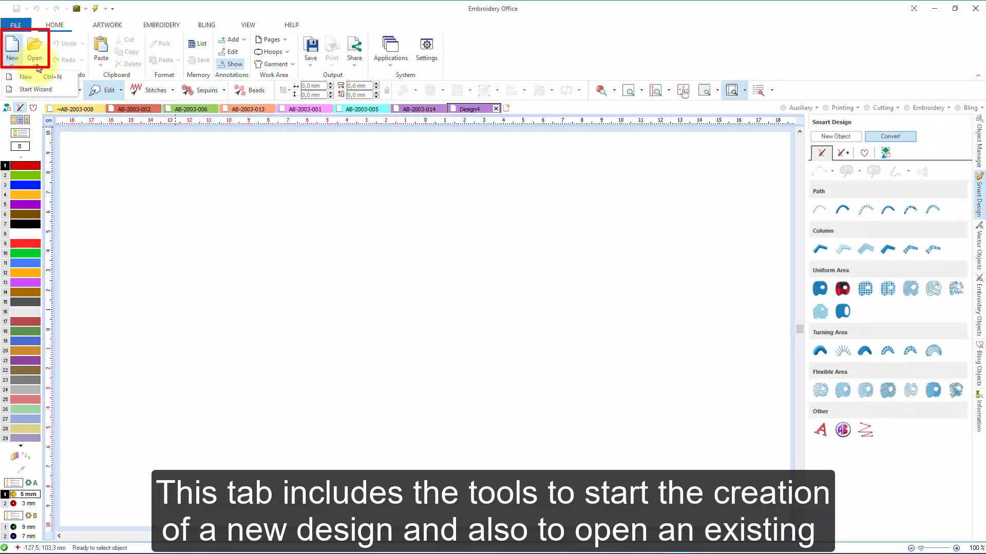
{"action": "left_click", "coordinate": [35, 62]}
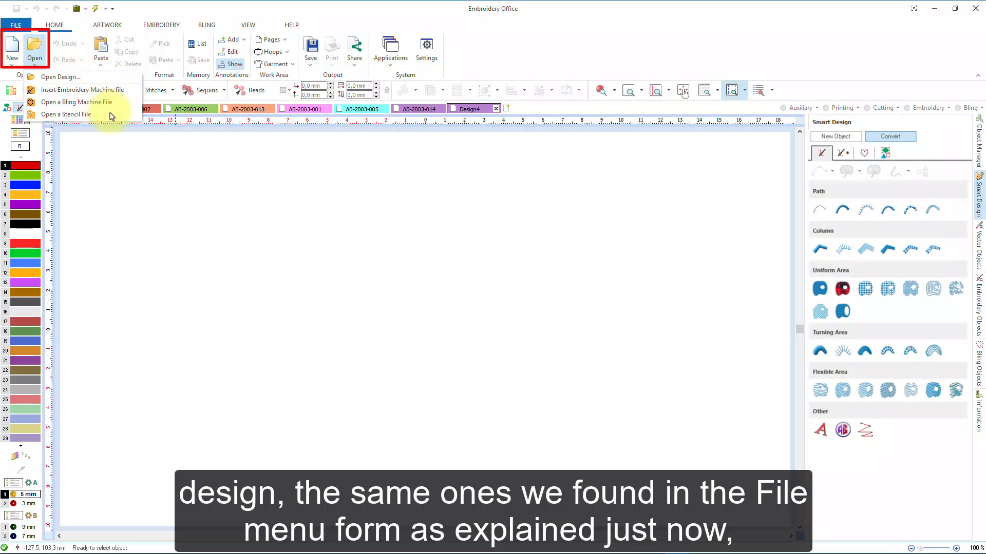
{"action": "left_click", "coordinate": [399, 335]}
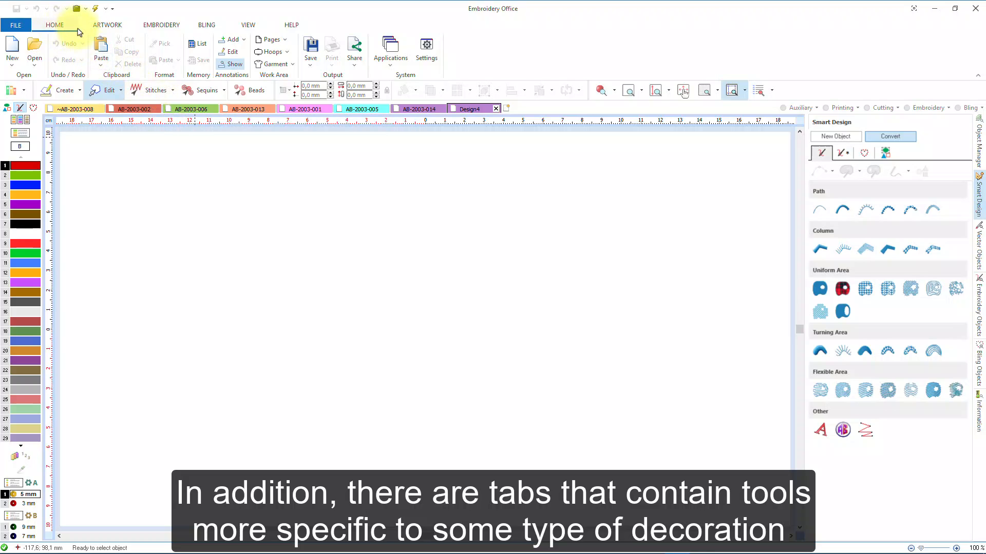
{"action": "left_click", "coordinate": [104, 27]}
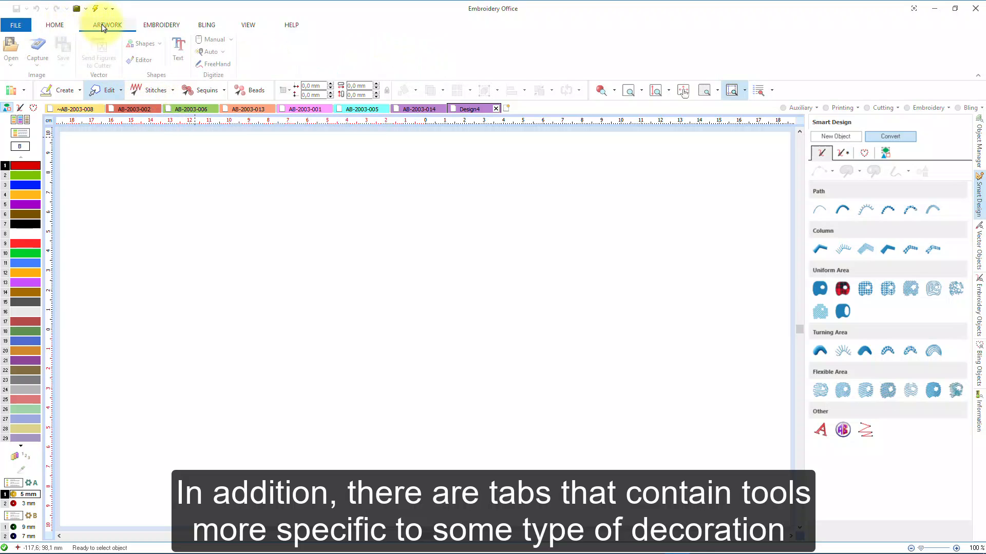
{"action": "left_click", "coordinate": [161, 30]}
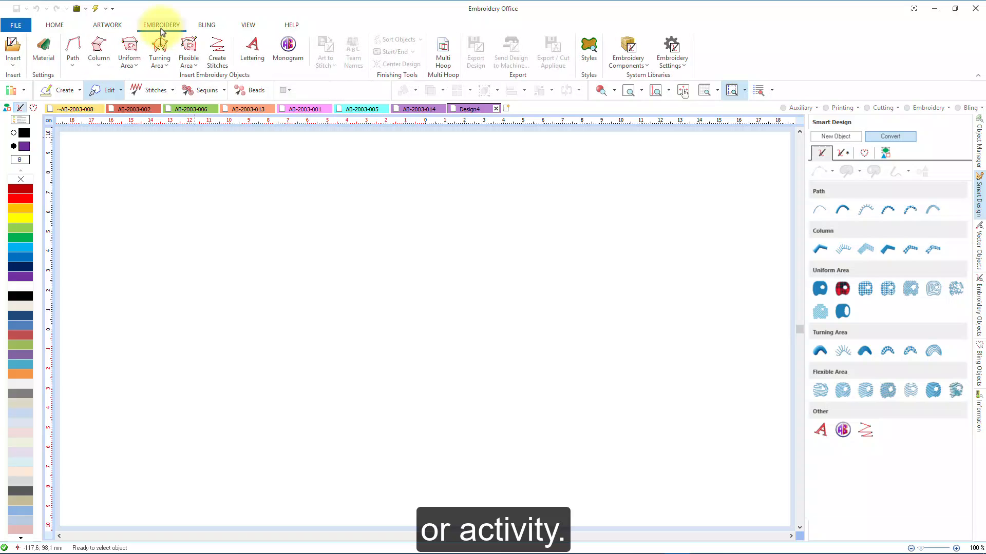
{"action": "left_click", "coordinate": [207, 25]}
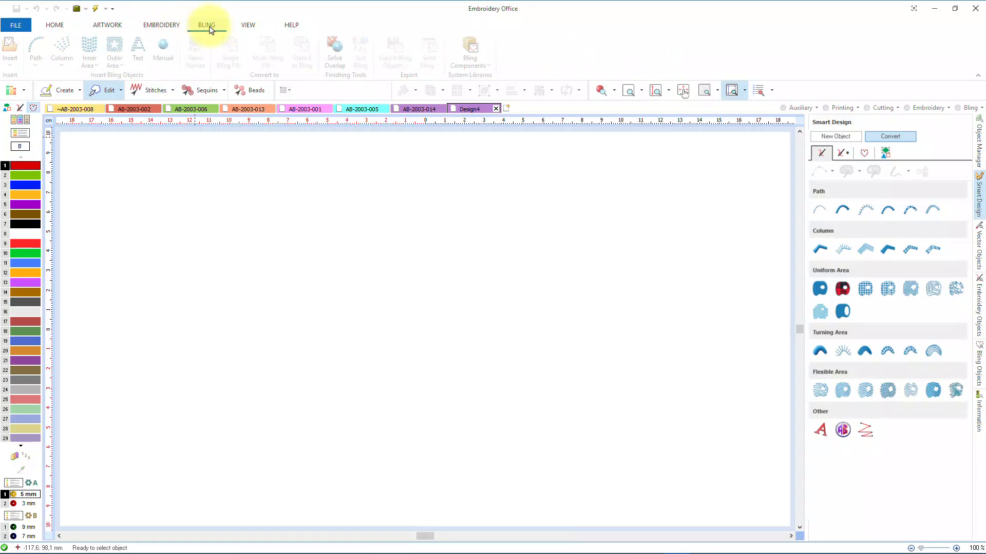
Examine the view tools and the product, licence and help information, and return to the general tool set
{"action": "left_click", "coordinate": [247, 27]}
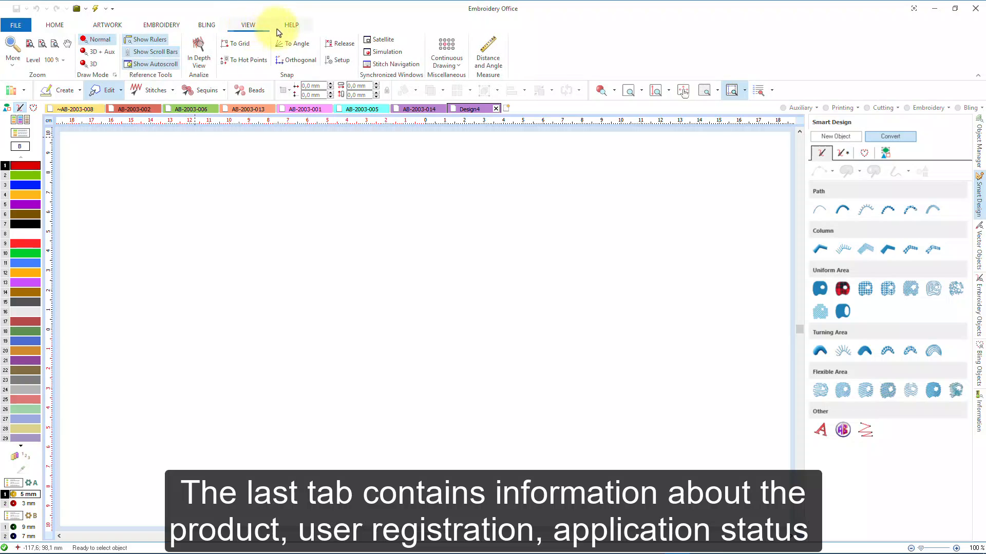
{"action": "left_click", "coordinate": [290, 29]}
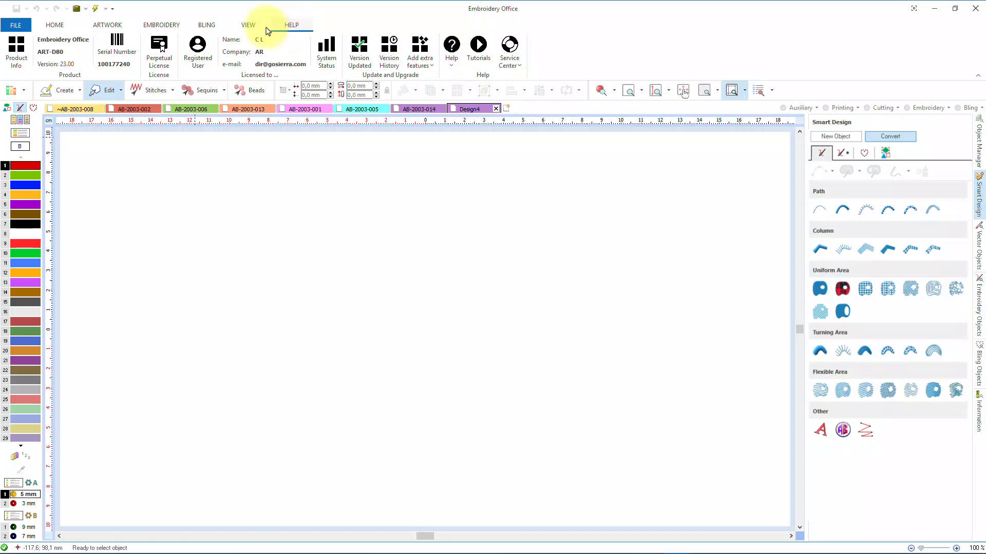
{"action": "left_click", "coordinate": [53, 26]}
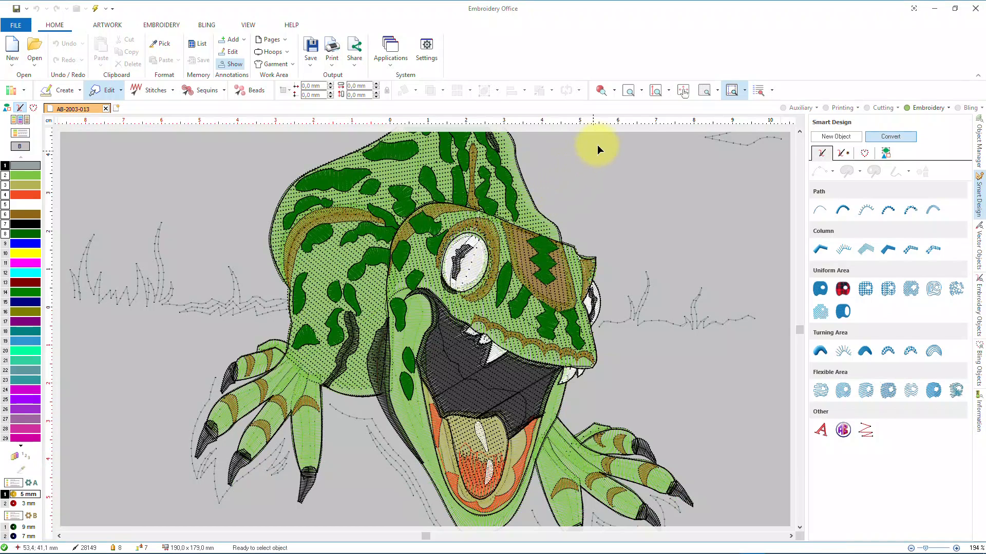
Magnify the creature's head and eye with three successive zoom rectangles, and fit the whole design in the work area
{"action": "left_click", "coordinate": [628, 91]}
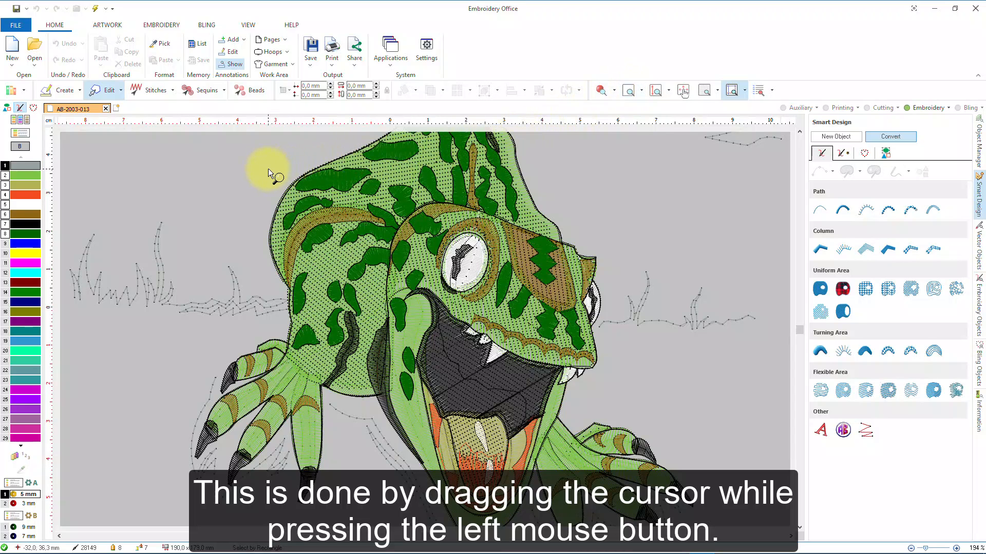
{"action": "left_click_drag", "start_coordinate": [268, 169], "coordinate": [617, 480]}
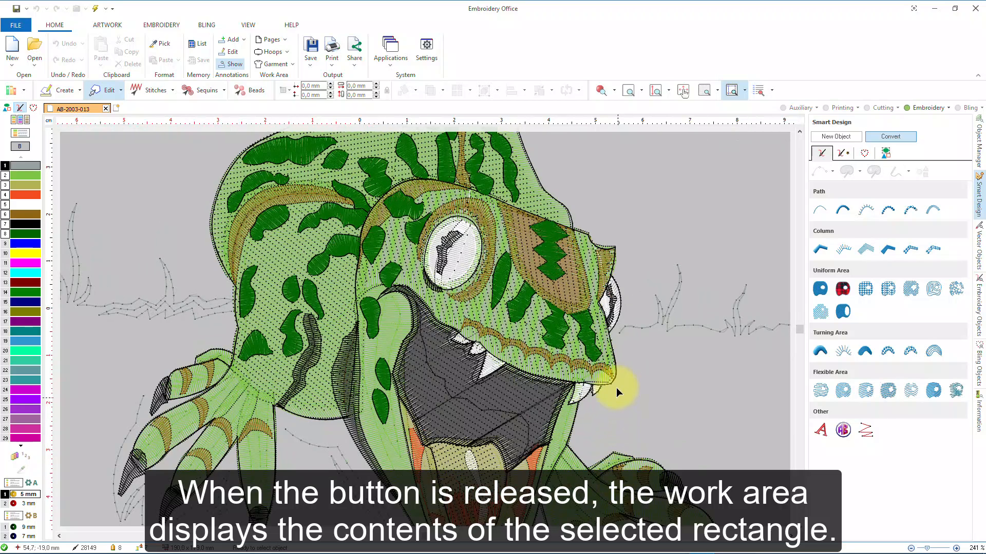
{"action": "left_click", "coordinate": [629, 92]}
{"action": "left_click_drag", "start_coordinate": [321, 172], "coordinate": [585, 442]}
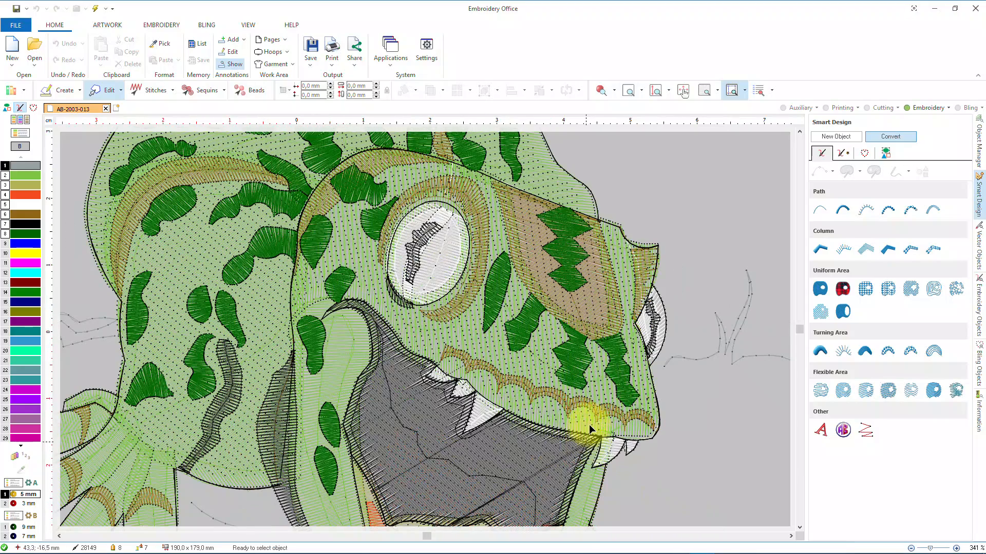
{"action": "left_click", "coordinate": [629, 92]}
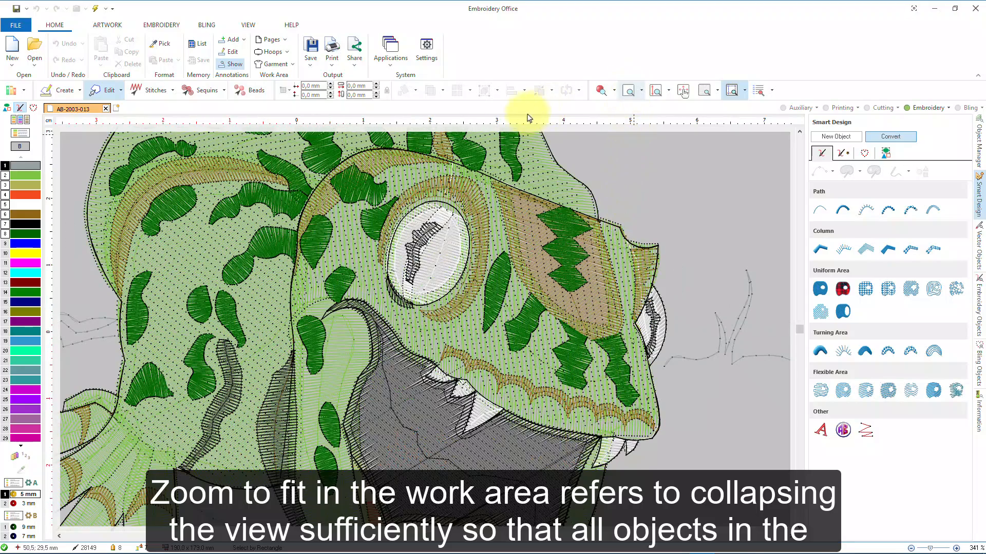
{"action": "left_click_drag", "start_coordinate": [352, 157], "coordinate": [538, 353]}
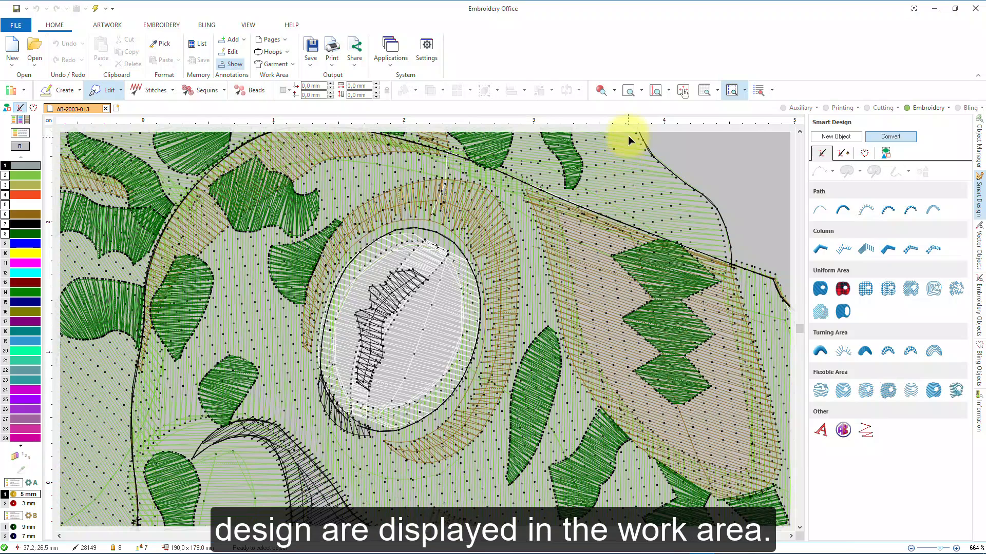
{"action": "left_click", "coordinate": [656, 93]}
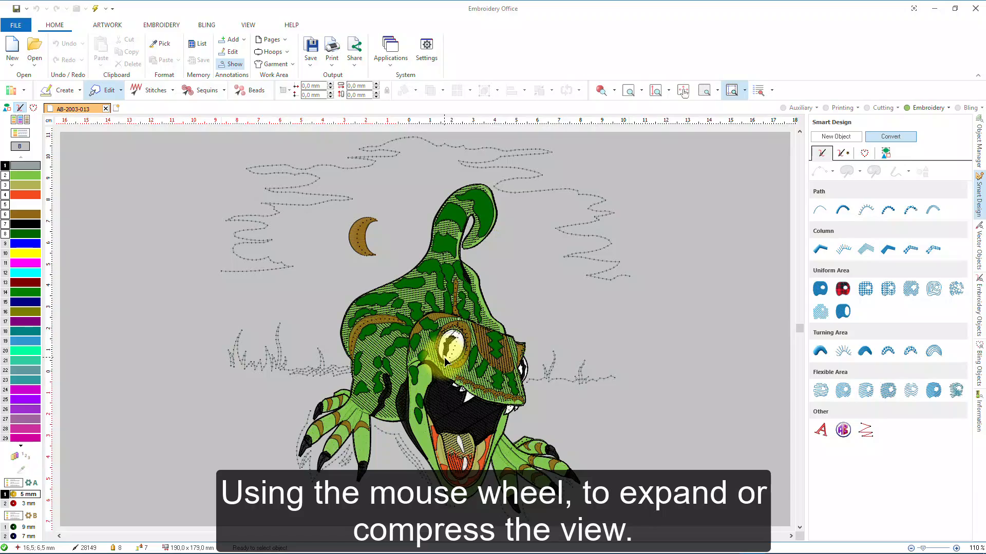
Zoom in and out around different points of the creature, and pan horizontally and vertically using the rulers
{"action": "scroll", "coordinate": [444, 357], "scroll_direction": "up", "scroll_amount": 5}
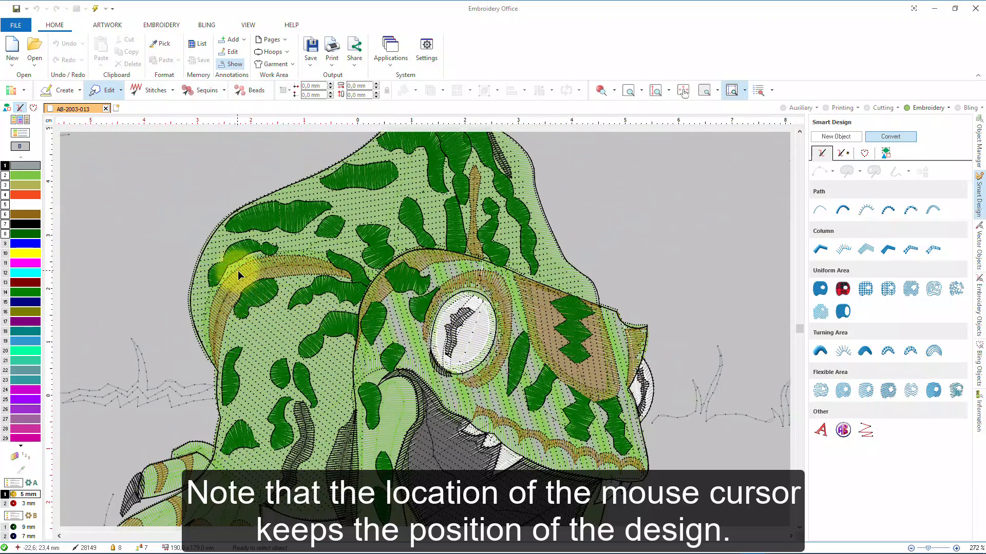
{"action": "scroll", "coordinate": [238, 270], "scroll_direction": "up", "scroll_amount": 3}
{"action": "scroll", "coordinate": [246, 276], "scroll_direction": "down", "scroll_amount": 3}
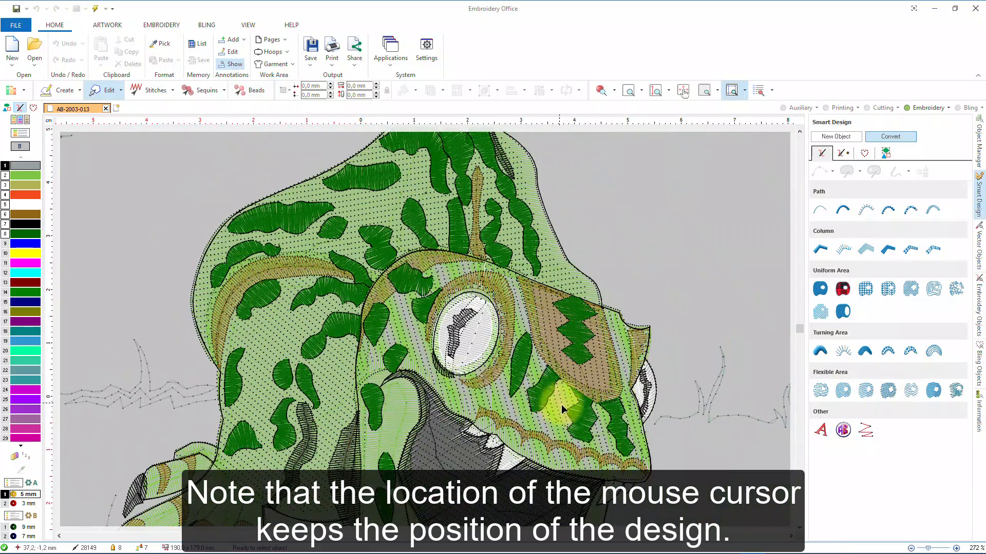
{"action": "scroll", "coordinate": [580, 414], "scroll_direction": "down", "scroll_amount": 1}
{"action": "scroll", "coordinate": [580, 414], "scroll_direction": "down", "scroll_amount": 2}
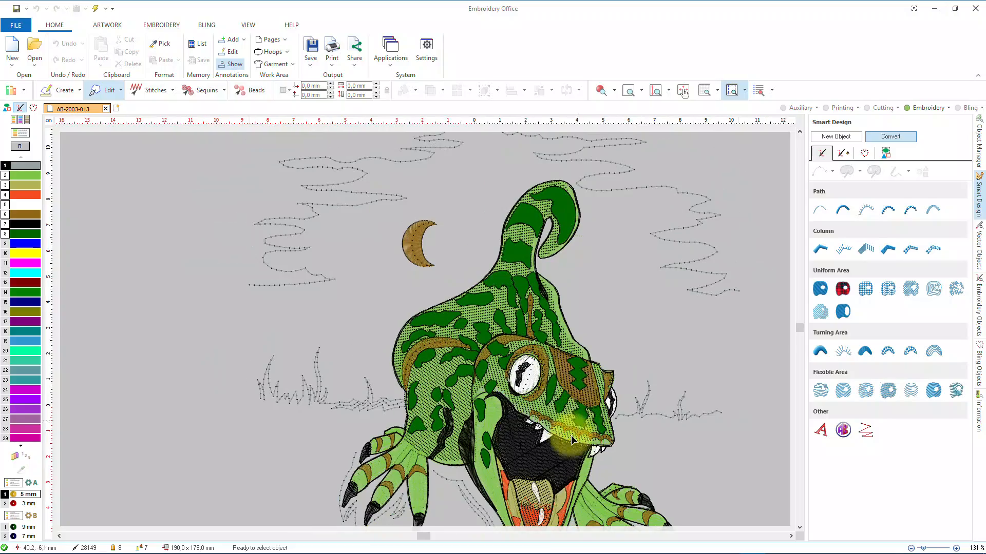
{"action": "scroll", "coordinate": [538, 503], "scroll_direction": "up", "scroll_amount": 2}
{"action": "scroll", "coordinate": [538, 503], "scroll_direction": "up", "scroll_amount": 4}
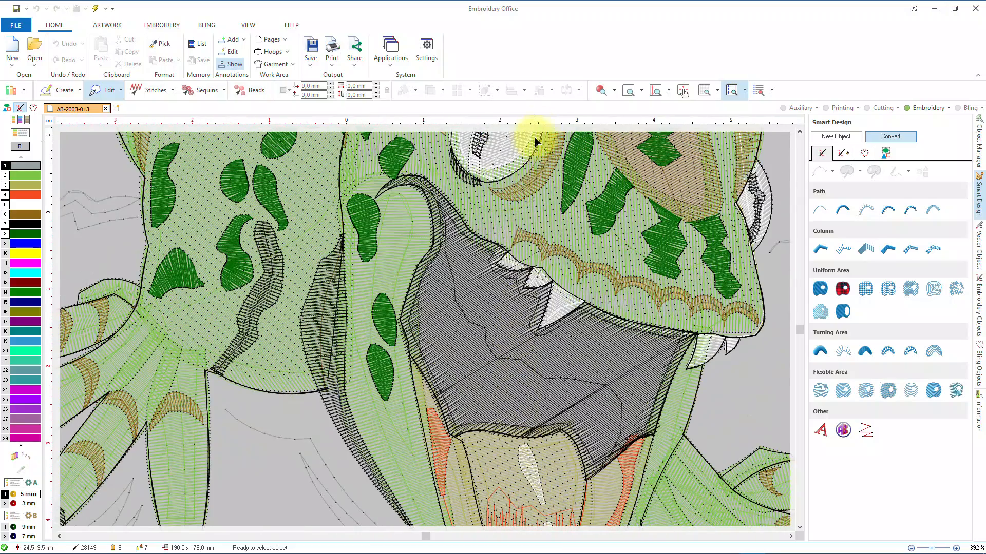
{"action": "left_click_drag", "start_coordinate": [537, 123], "coordinate": [583, 120]}
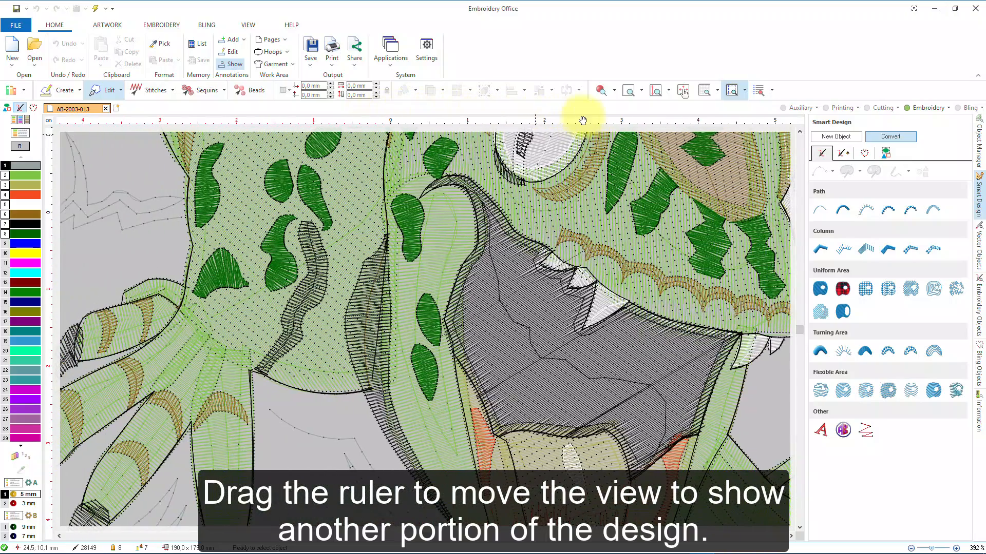
{"action": "left_click_drag", "start_coordinate": [47, 252], "coordinate": [70, 220]}
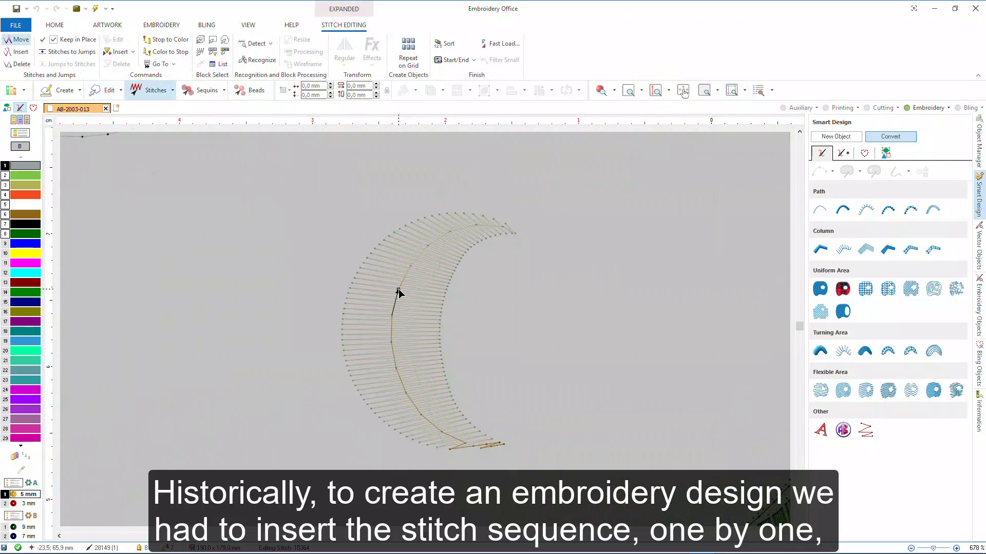
Step forward stitch by stitch through the crescent moon's sequence, and leave stitch editing
{"action": "key", "text": "Right"}
{"action": "key", "text": "Right"}
{"action": "key", "text": "Right"}
{"action": "key", "text": "Right"}
{"action": "key", "text": "Right"}
{"action": "key", "text": "Right"}
{"action": "key", "text": "Right"}
{"action": "key", "text": "Right"}
{"action": "key", "text": "Right"}
{"action": "key", "text": "Right"}
{"action": "key", "text": "Right"}
{"action": "key", "text": "Right"}
{"action": "key", "text": "Right"}
{"action": "key", "text": "Right"}
{"action": "key", "text": "Right"}
{"action": "key", "text": "Right"}
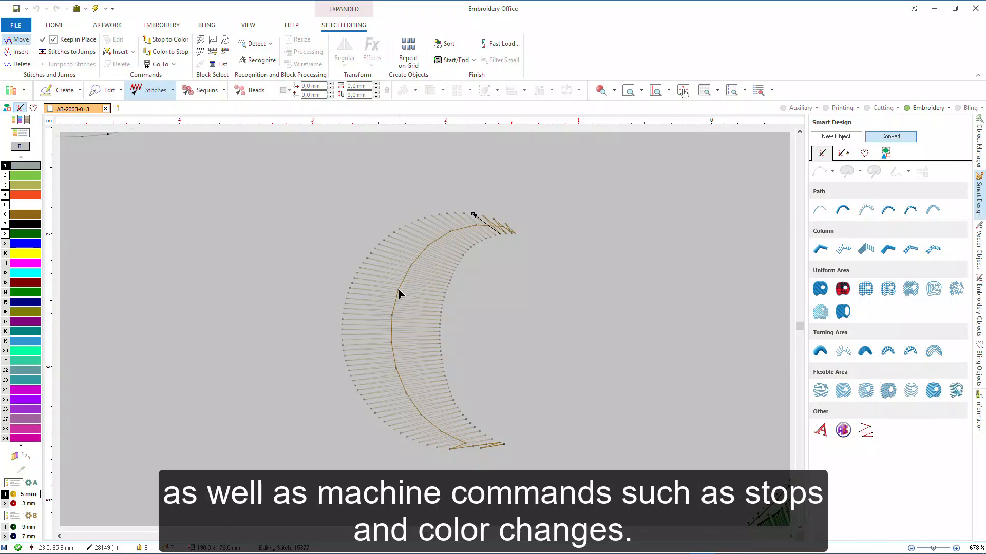
{"action": "key", "text": "Right"}
{"action": "key", "text": "Right"}
{"action": "key", "text": "Right"}
{"action": "key", "text": "Right"}
{"action": "key", "text": "Right"}
{"action": "key", "text": "Right"}
{"action": "key", "text": "Right"}
{"action": "key", "text": "Right"}
{"action": "key", "text": "Right"}
{"action": "key", "text": "Right"}
{"action": "key", "text": "Right"}
{"action": "key", "text": "Right"}
{"action": "key", "text": "Right"}
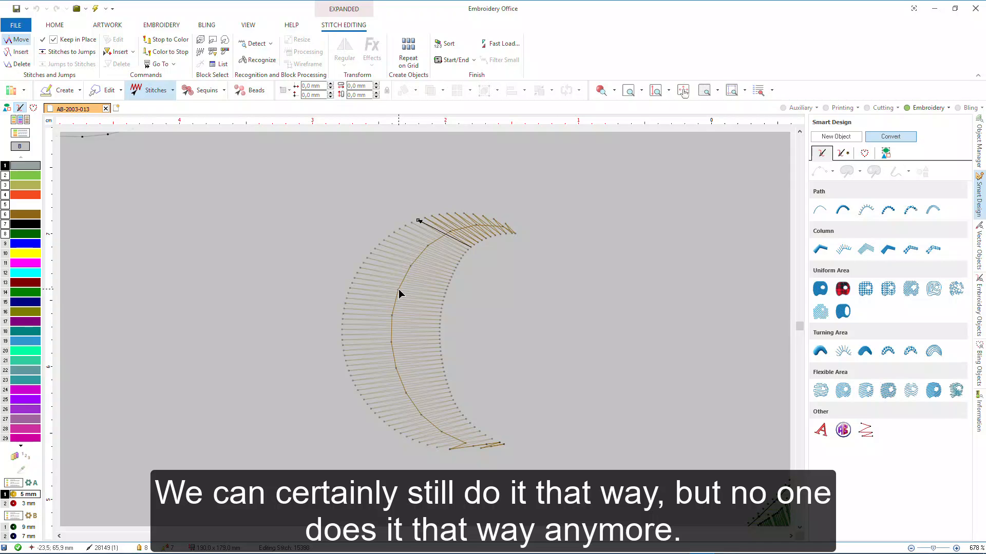
{"action": "key", "text": "Right"}
{"action": "key", "text": "Right"}
{"action": "key", "text": "Right"}
{"action": "key", "text": "Right"}
{"action": "key", "text": "Right"}
{"action": "key", "text": "Right"}
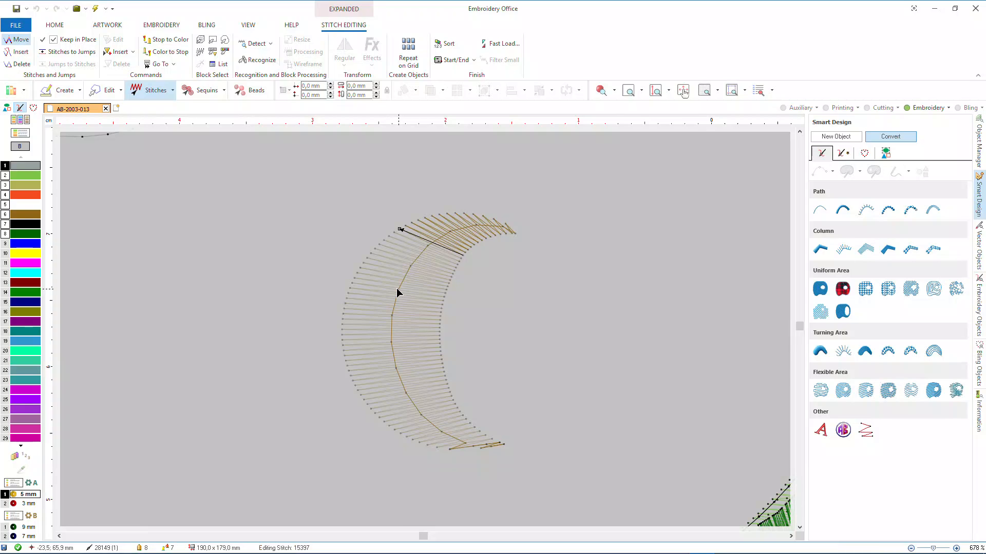
{"action": "key", "text": "Escape"}
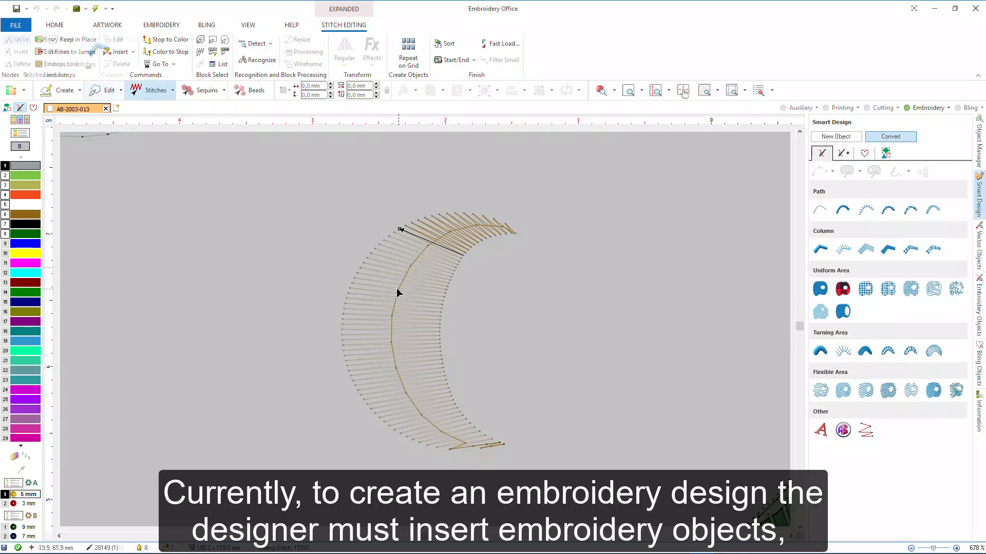
Select the crescent moon's column object and reshape its inner curve by moving three nodes outward
{"action": "left_click", "coordinate": [446, 268]}
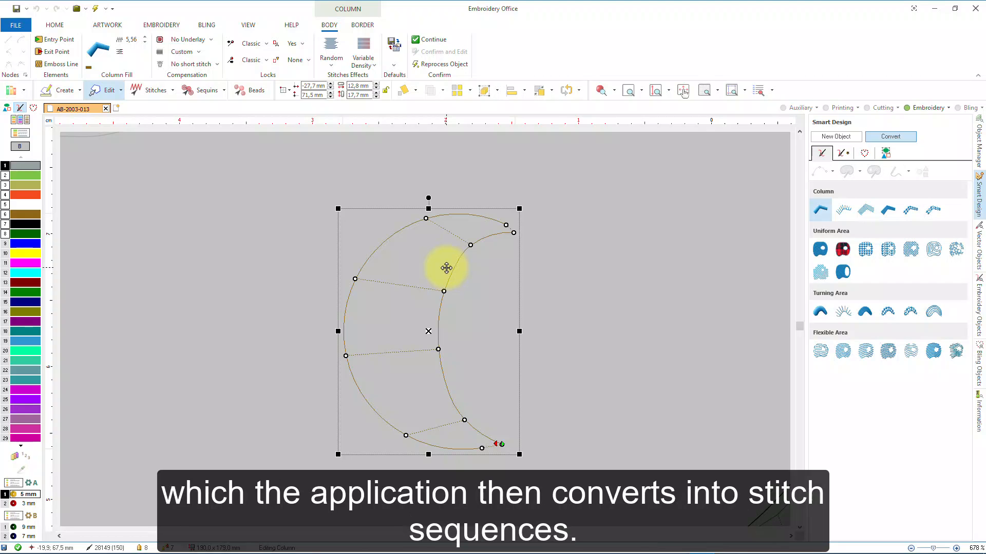
{"action": "left_click", "coordinate": [454, 295]}
{"action": "left_click_drag", "start_coordinate": [454, 295], "coordinate": [467, 298]}
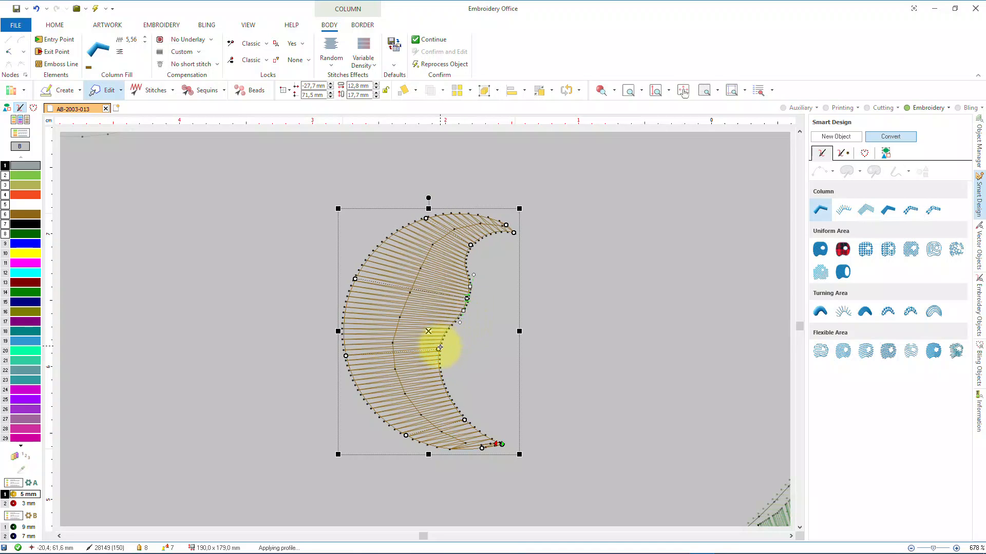
{"action": "left_click_drag", "start_coordinate": [439, 349], "coordinate": [461, 361]}
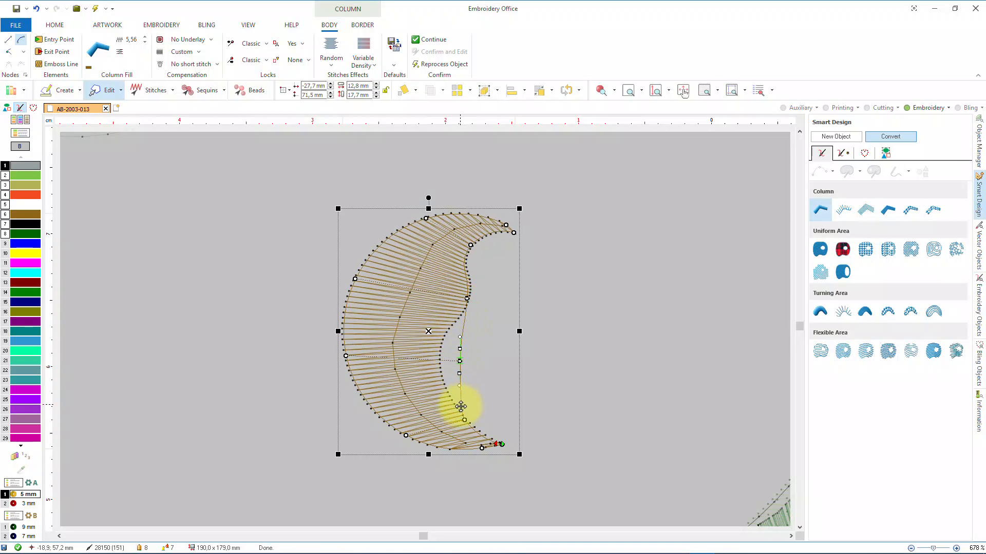
{"action": "left_click_drag", "start_coordinate": [465, 418], "coordinate": [486, 420]}
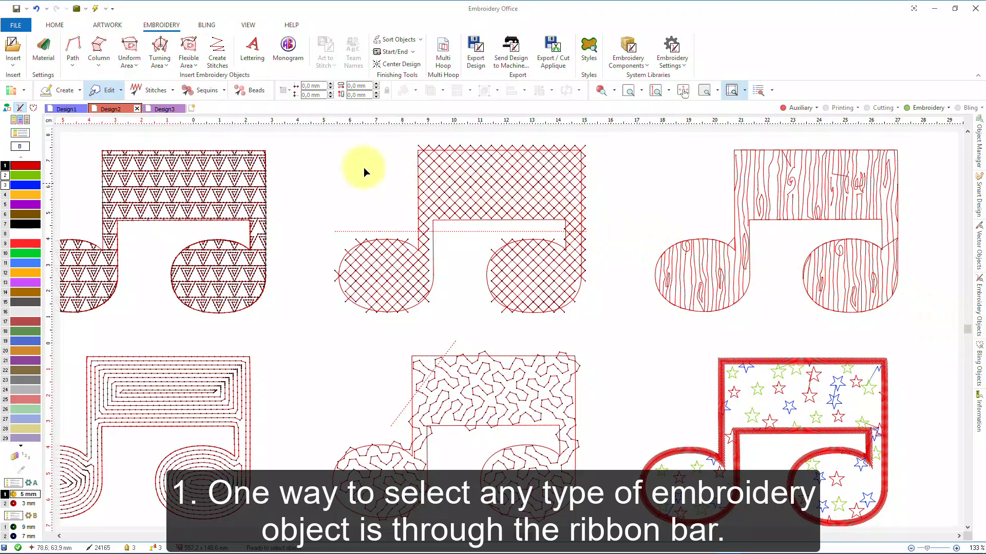
Switch to Design3, review the embroidery area types and start inserting an Area with Pattern object
{"action": "left_click", "coordinate": [165, 109]}
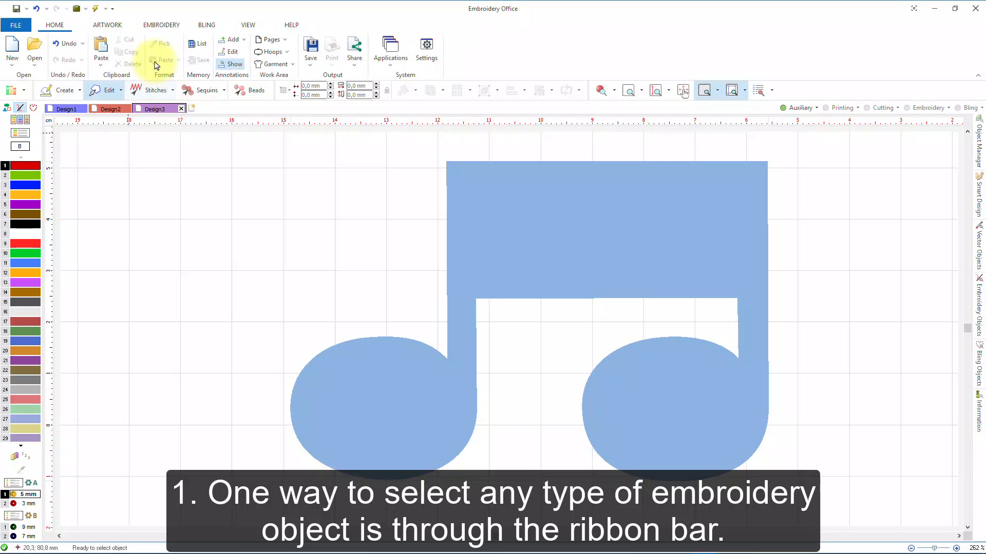
{"action": "left_click", "coordinate": [160, 26]}
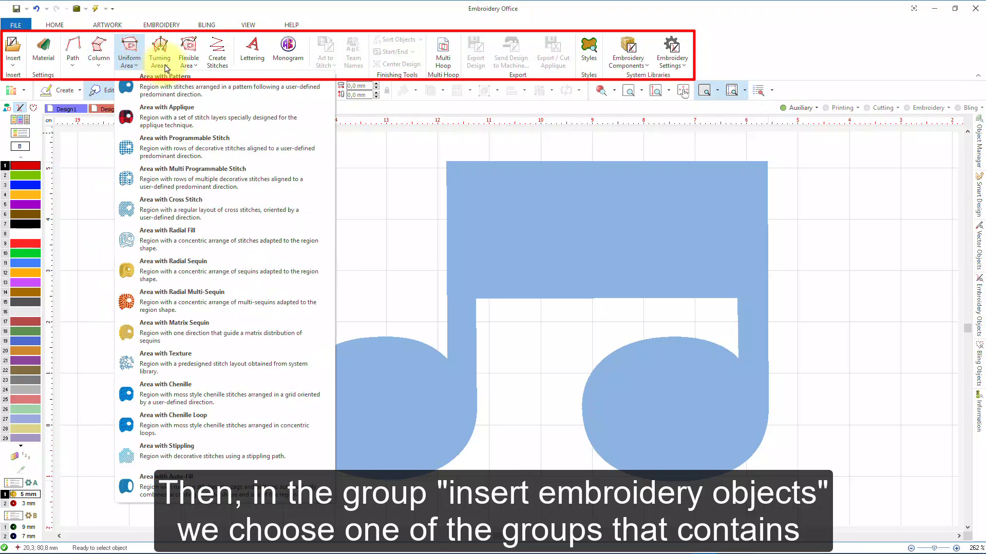
{"action": "mouse_move", "coordinate": [197, 68]}
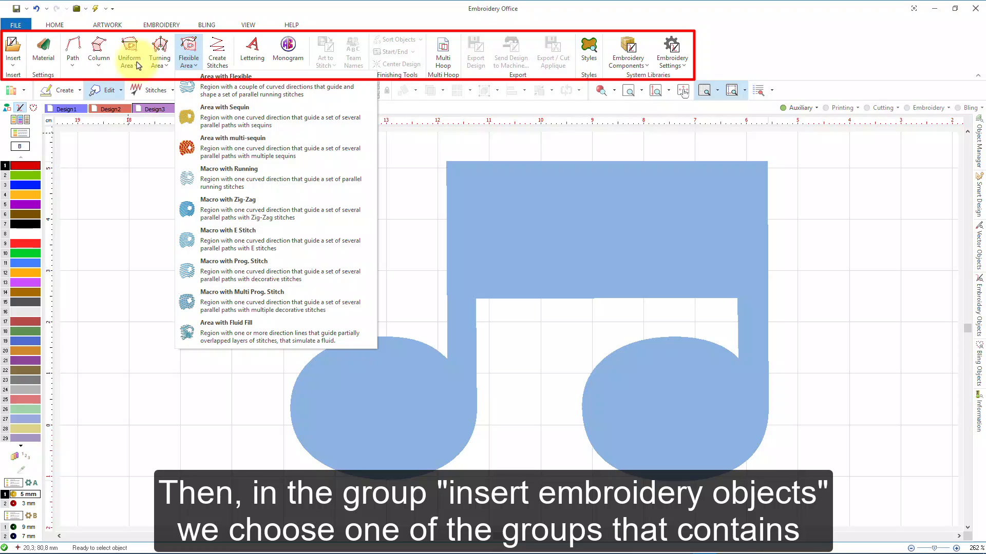
{"action": "mouse_move", "coordinate": [138, 66]}
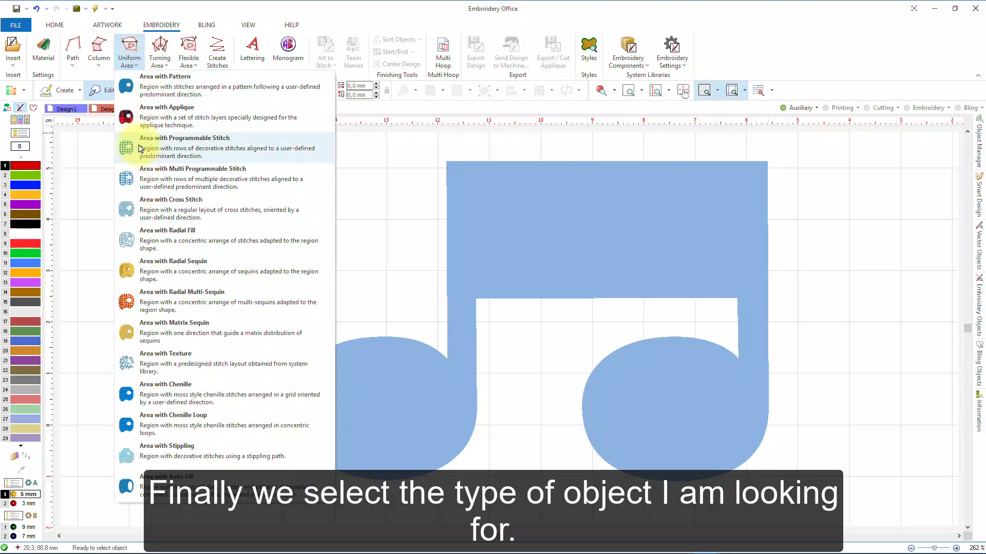
{"action": "left_click", "coordinate": [148, 85]}
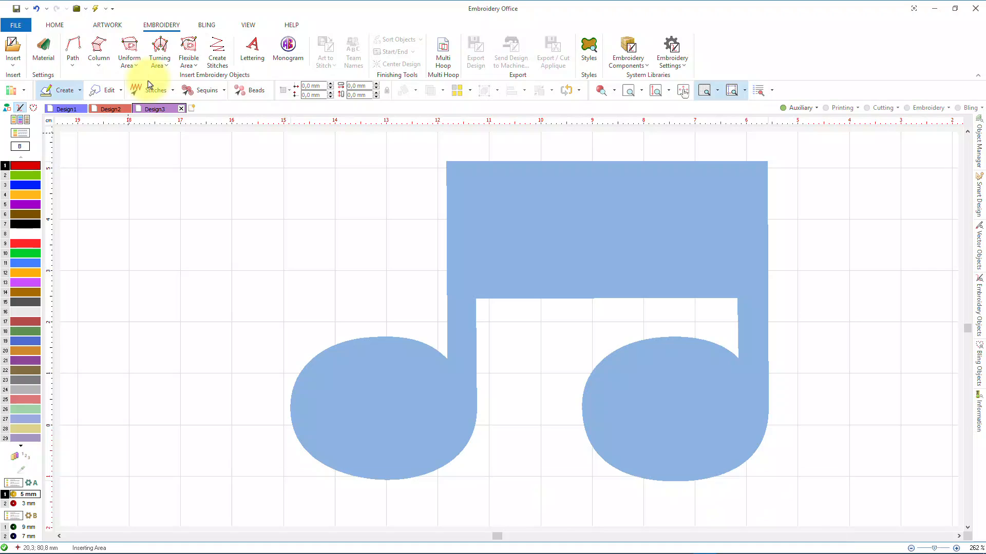
Trace the area's outline along the music note's upper edge, right stem and right note head to the beam's inner edge
{"action": "left_click", "coordinate": [446, 161]}
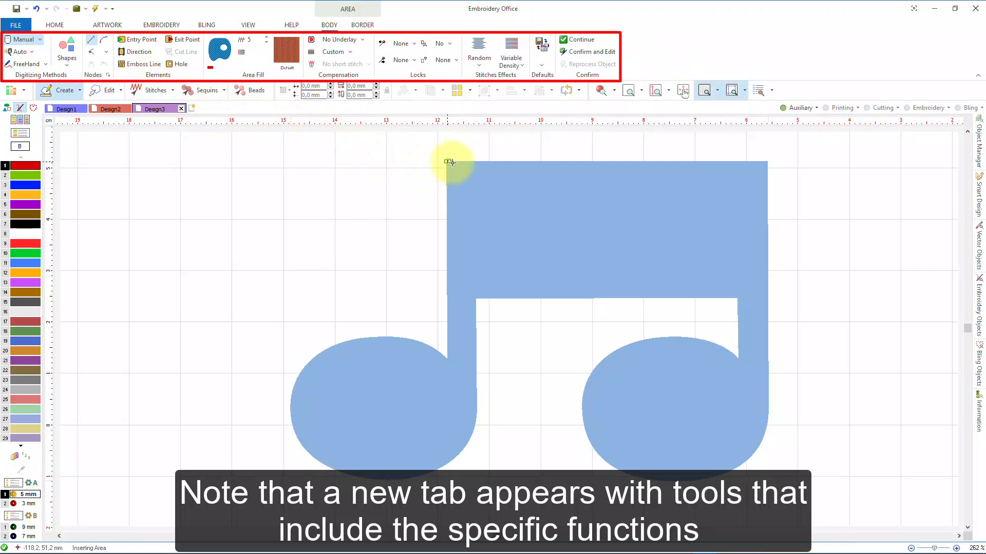
{"action": "left_click", "coordinate": [767, 162]}
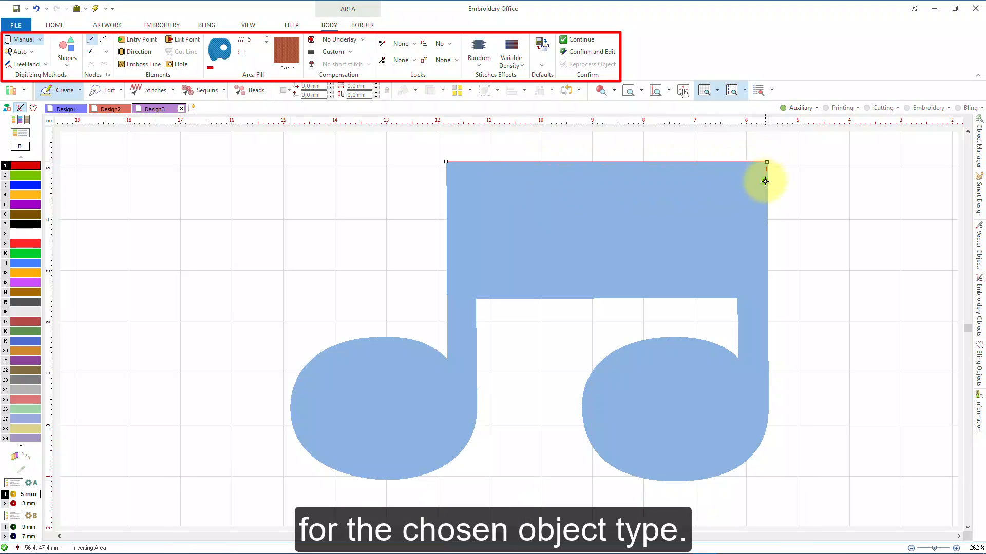
{"action": "left_click", "coordinate": [767, 385]}
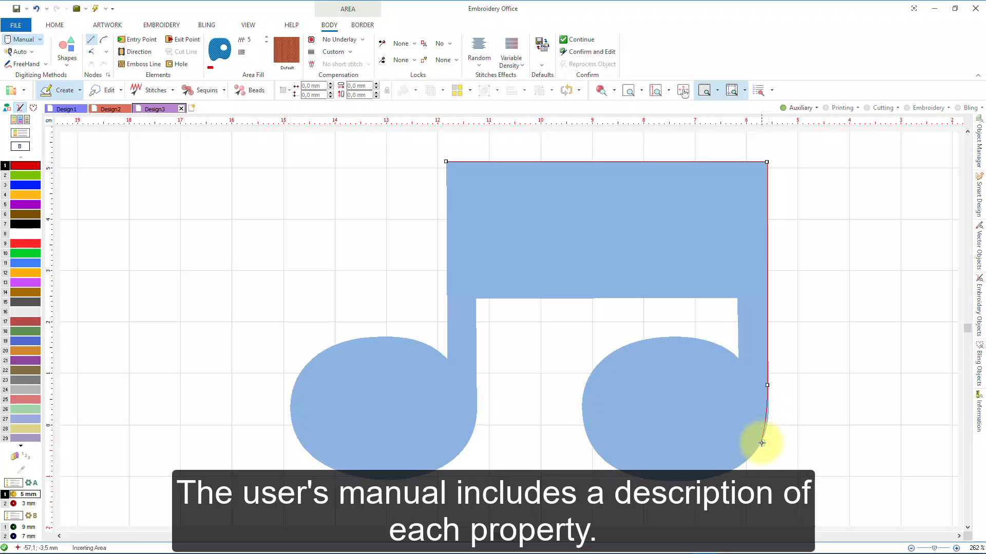
{"action": "left_click", "coordinate": [760, 441]}
{"action": "left_click", "coordinate": [674, 483]}
{"action": "left_click", "coordinate": [602, 461]}
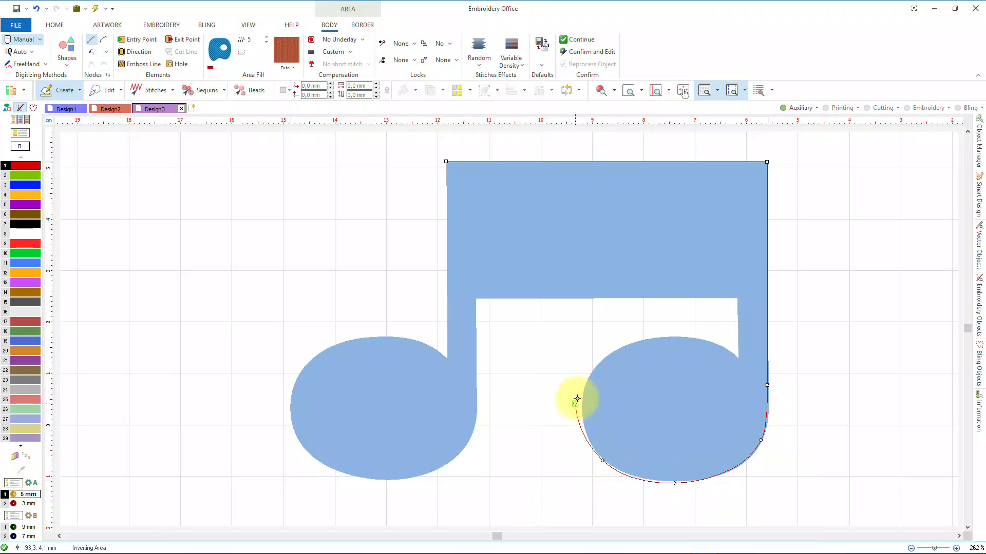
{"action": "left_click", "coordinate": [586, 382]}
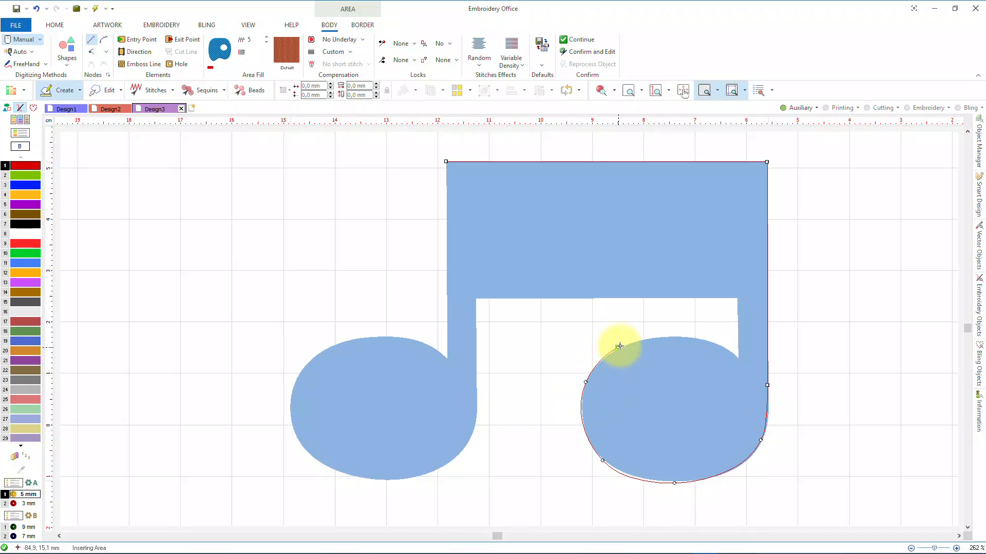
{"action": "left_click", "coordinate": [617, 347]}
{"action": "left_click", "coordinate": [677, 338]}
{"action": "left_click", "coordinate": [737, 358]}
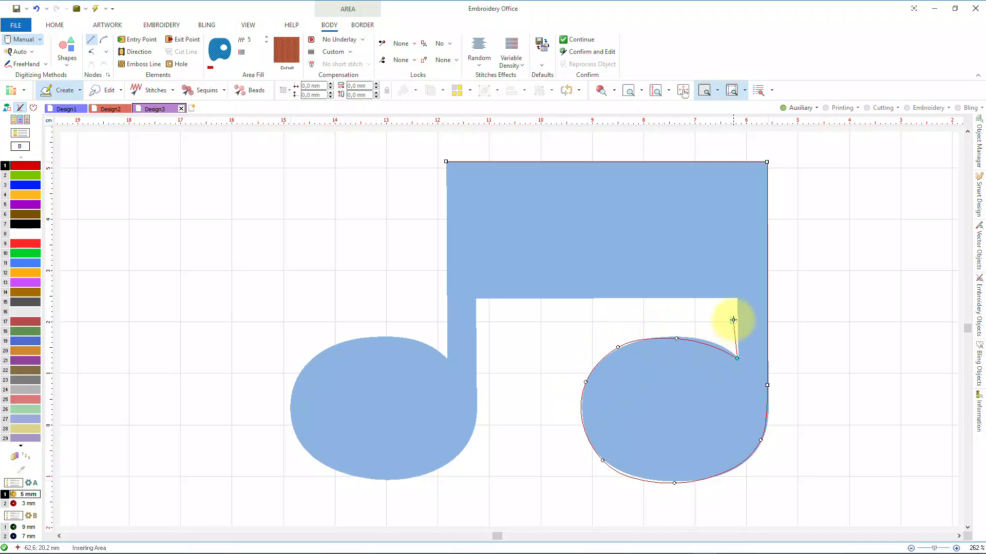
{"action": "left_click", "coordinate": [737, 298]}
{"action": "left_click", "coordinate": [476, 298]}
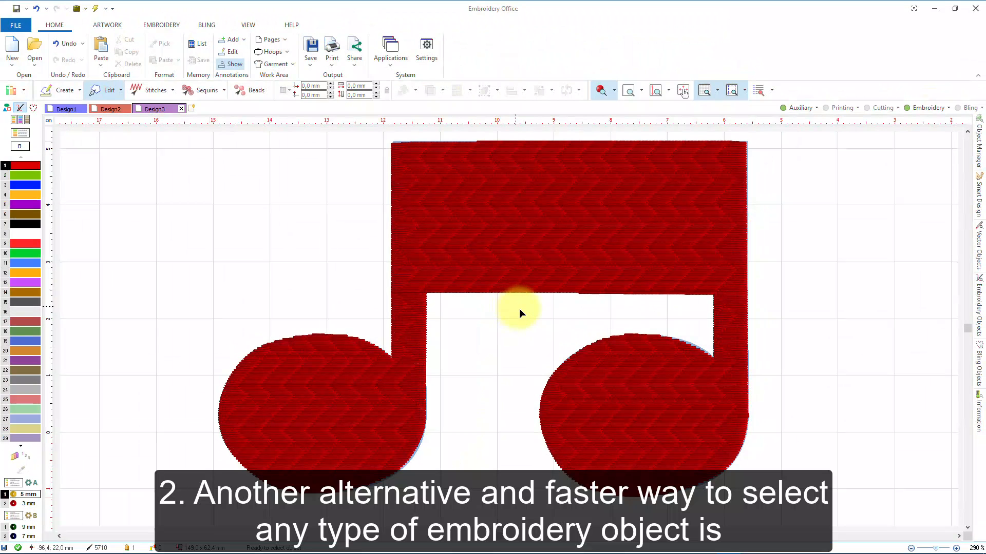
Start an Area with Pattern object on the blue music note and trace its upper edge and right stem
{"action": "left_click", "coordinate": [615, 539]}
{"action": "left_click", "coordinate": [615, 539]}
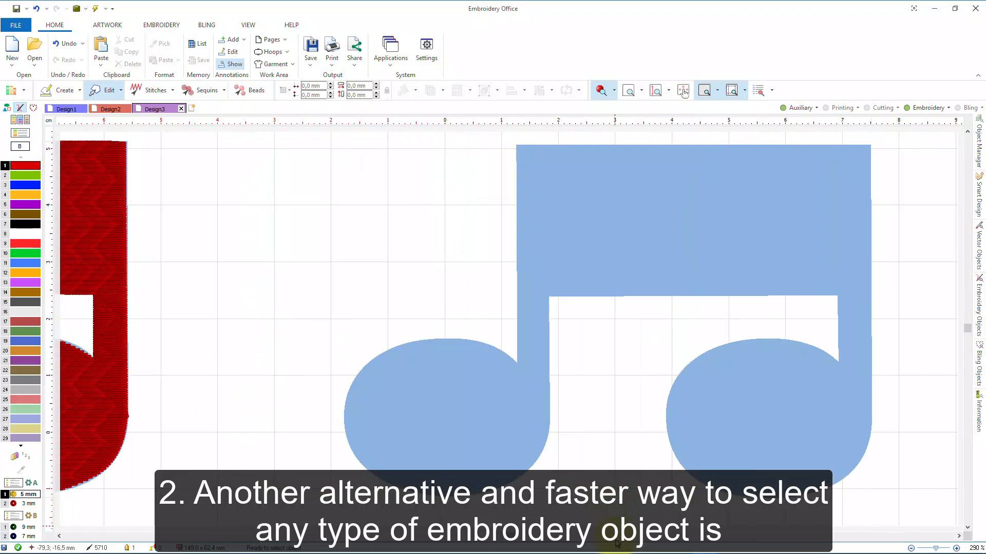
{"action": "left_click", "coordinate": [80, 92]}
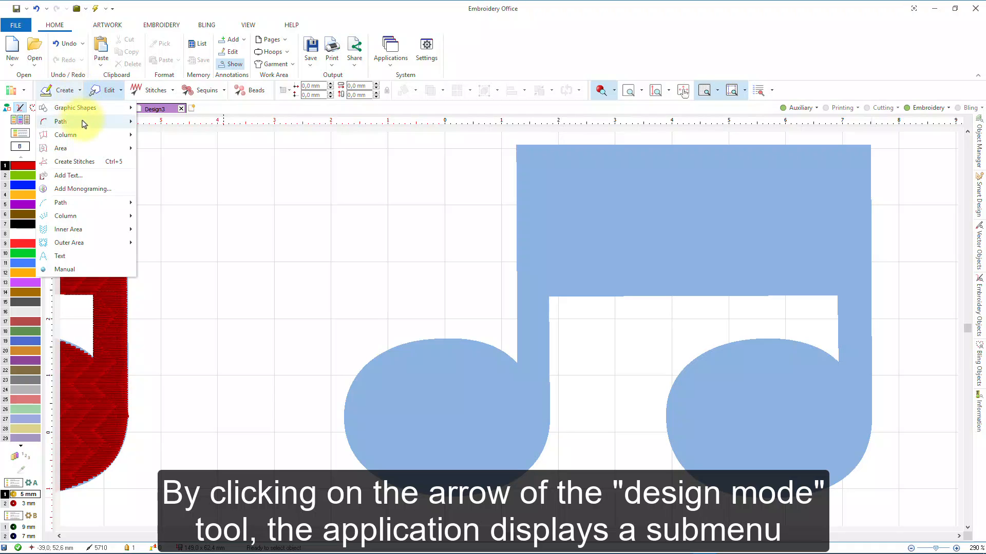
{"action": "mouse_move", "coordinate": [86, 138]}
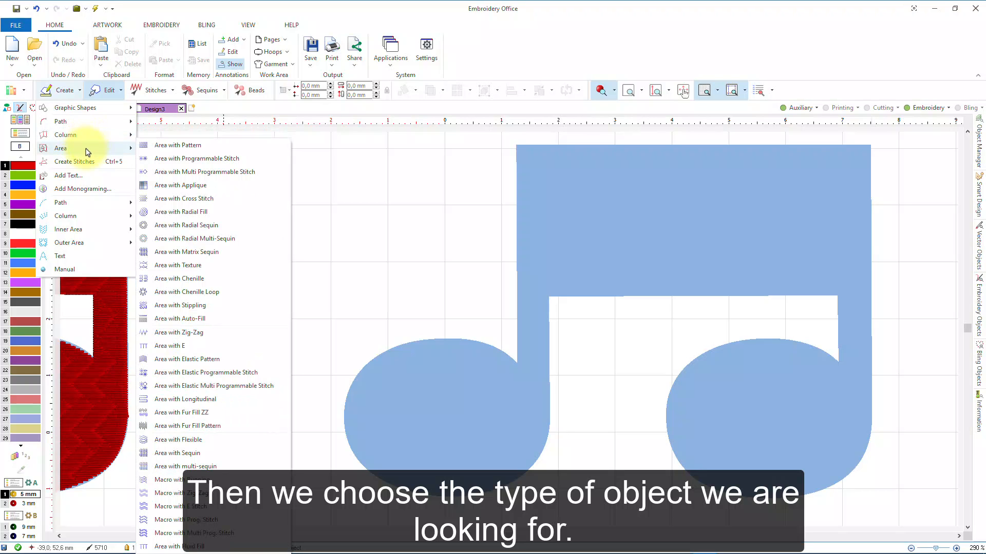
{"action": "left_click", "coordinate": [179, 146]}
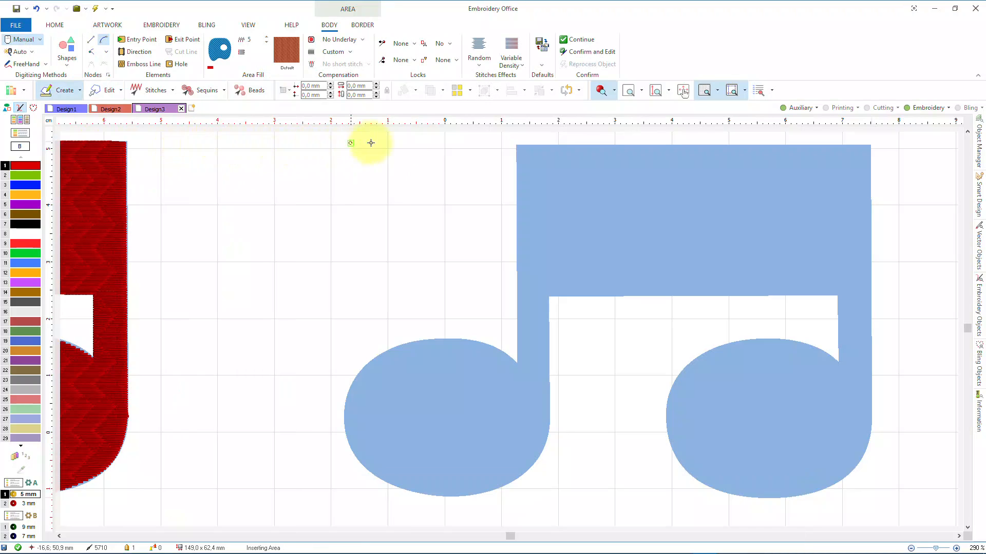
{"action": "left_click", "coordinate": [516, 144]}
{"action": "left_click", "coordinate": [869, 144]}
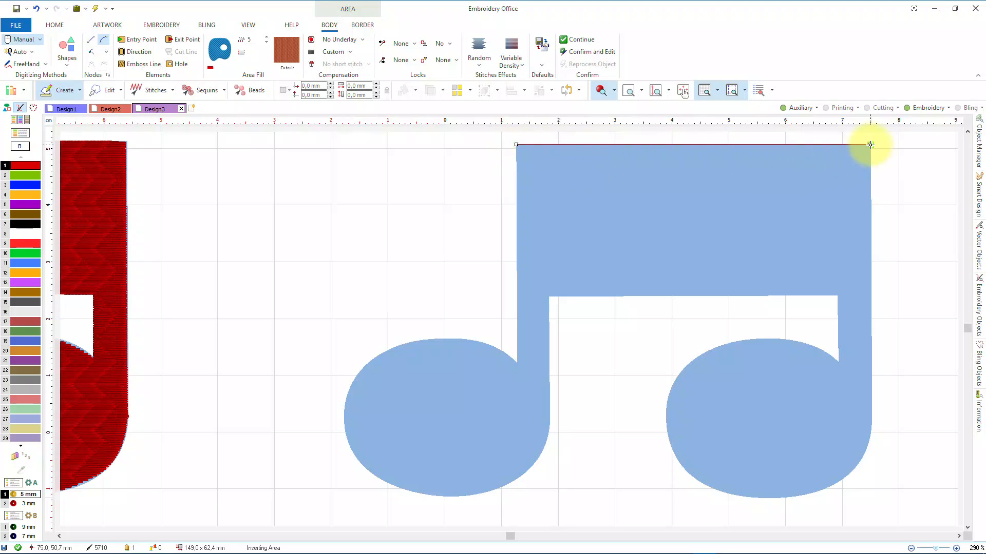
{"action": "left_click", "coordinate": [871, 420]}
Continue the area's outline with curve points around the right note head and straight up to the beam's inner corner
{"action": "right_click", "coordinate": [848, 473]}
{"action": "right_click", "coordinate": [774, 496]}
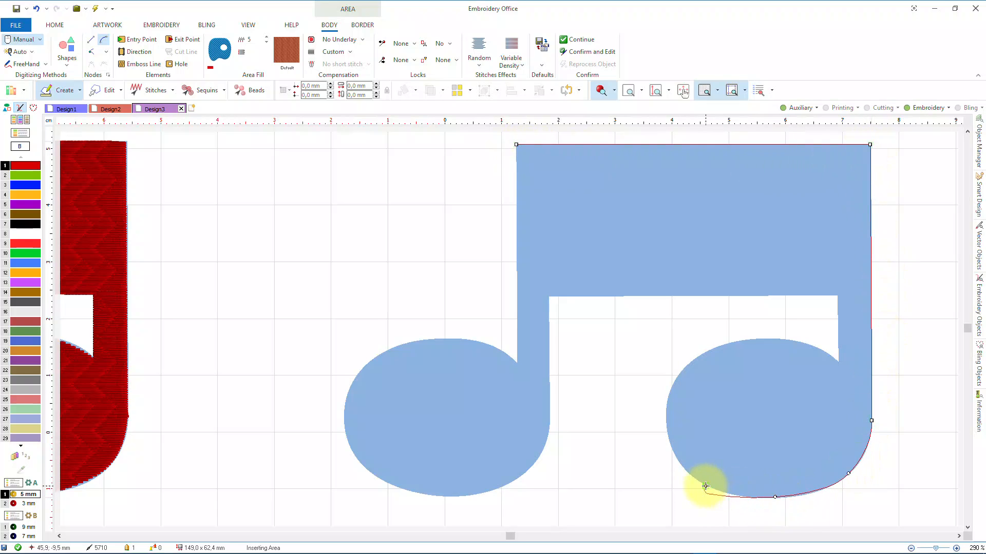
{"action": "right_click", "coordinate": [705, 486]}
{"action": "right_click", "coordinate": [666, 434]}
{"action": "right_click", "coordinate": [673, 380]}
{"action": "right_click", "coordinate": [718, 345]}
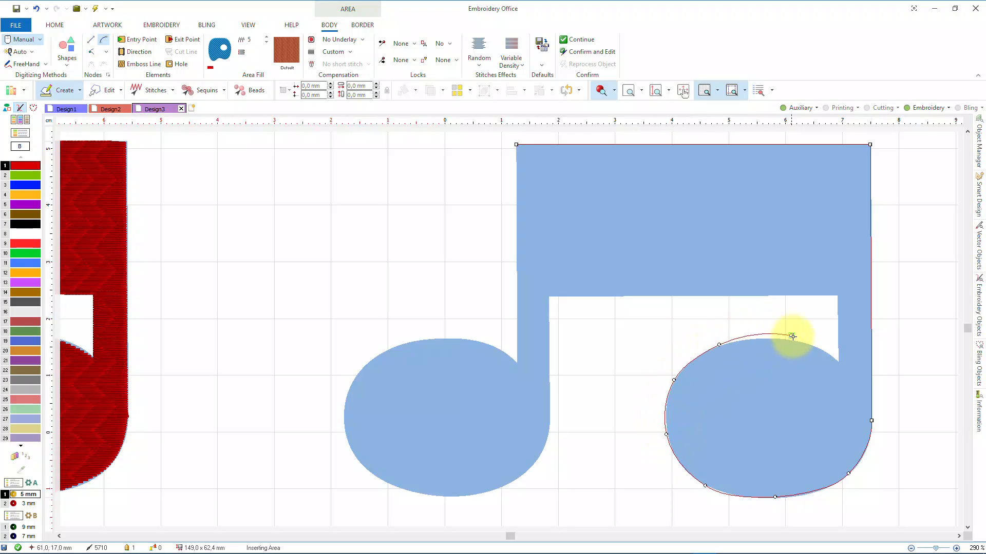
{"action": "right_click", "coordinate": [793, 337]}
{"action": "left_click", "coordinate": [837, 359]}
{"action": "left_click", "coordinate": [837, 293]}
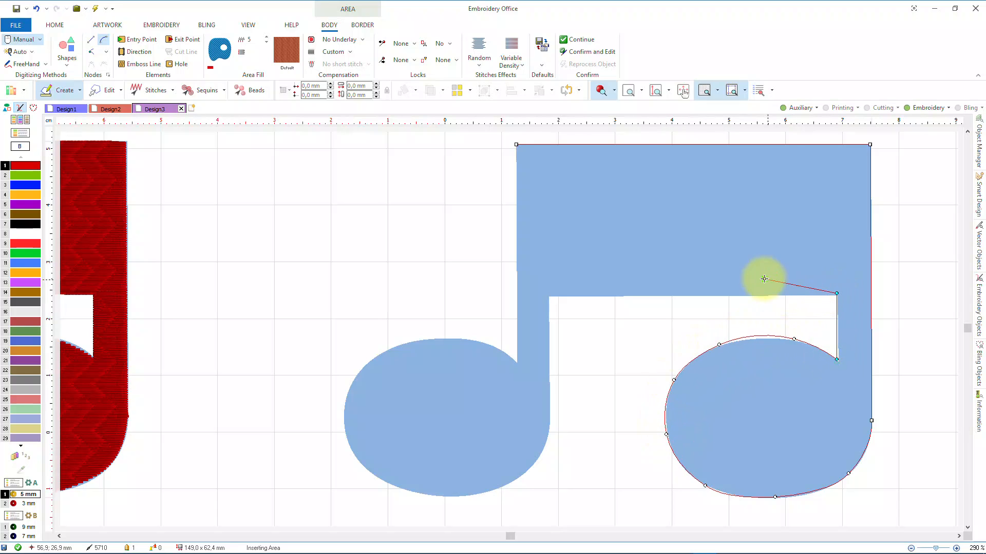
Trace the beam's inner edge, left stem and left note head, and close the area's outline at the starting corner
{"action": "left_click", "coordinate": [548, 297]}
{"action": "left_click", "coordinate": [548, 425]}
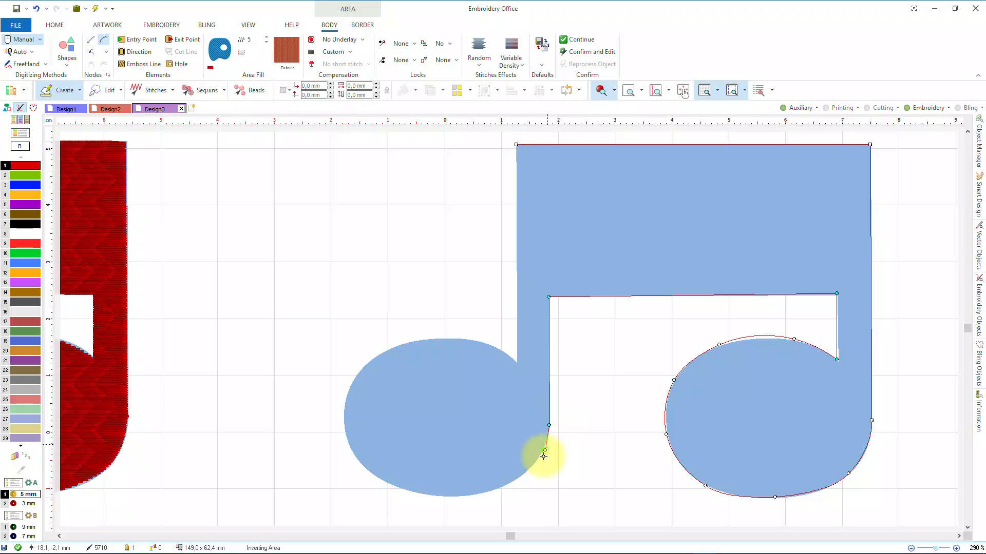
{"action": "right_click", "coordinate": [510, 483]}
{"action": "right_click", "coordinate": [420, 491]}
{"action": "right_click", "coordinate": [345, 435]}
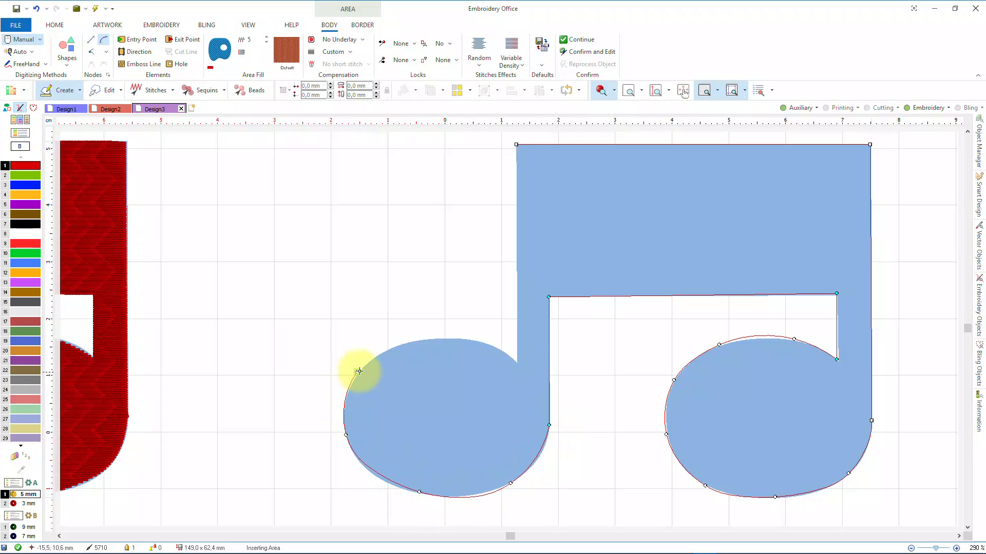
{"action": "right_click", "coordinate": [359, 370]}
{"action": "right_click", "coordinate": [416, 339]}
{"action": "right_click", "coordinate": [481, 341]}
{"action": "left_click", "coordinate": [518, 363]}
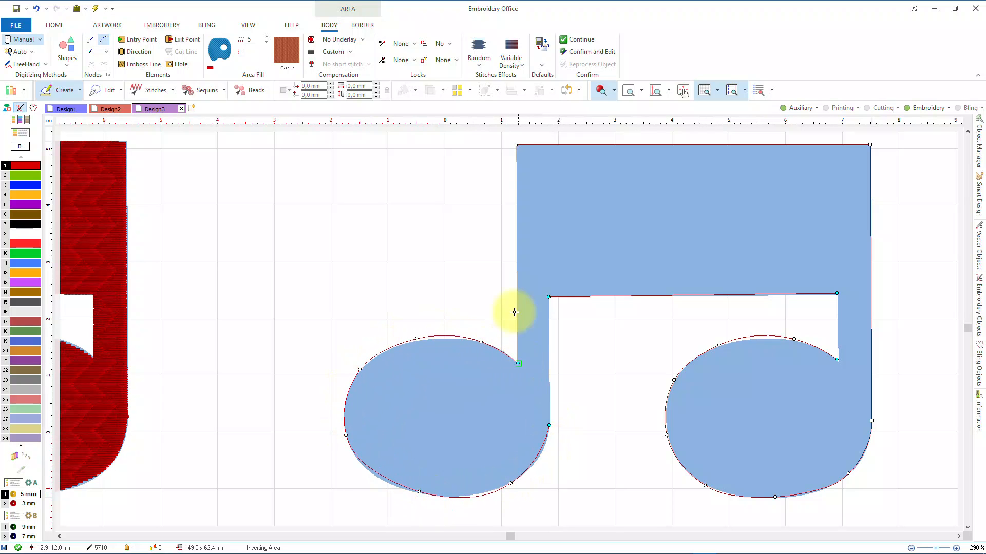
{"action": "left_click", "coordinate": [515, 145]}
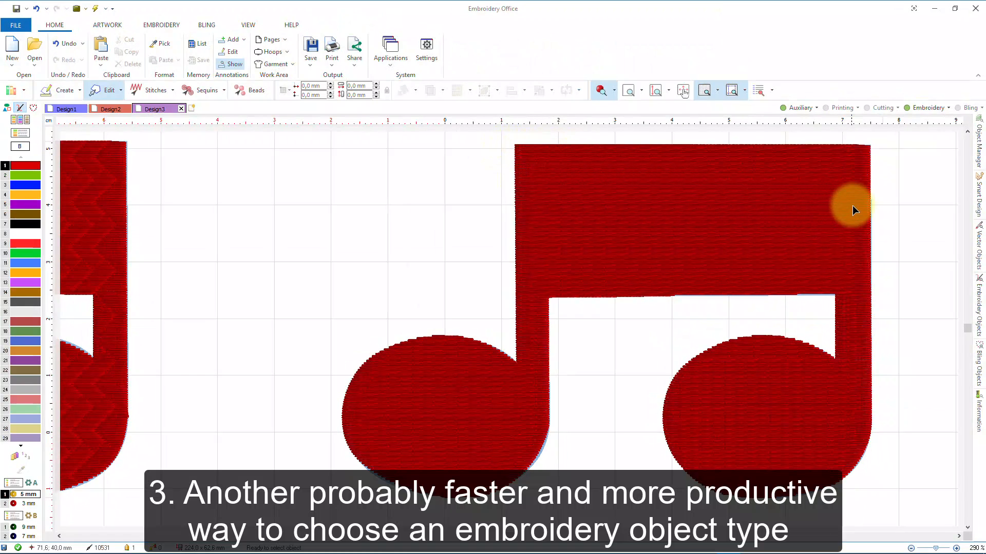
Start the second Smart Design path type in thread color 4 and trace the second music note's upper edge and right stem
{"action": "left_click", "coordinate": [979, 199]}
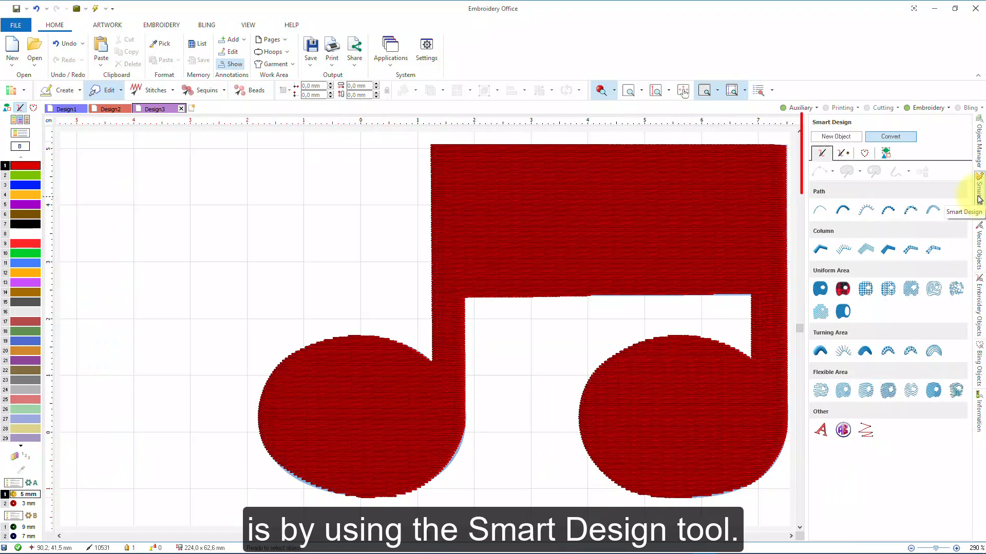
{"action": "left_click", "coordinate": [790, 536]}
{"action": "left_click", "coordinate": [790, 536]}
{"action": "left_click", "coordinate": [790, 535]}
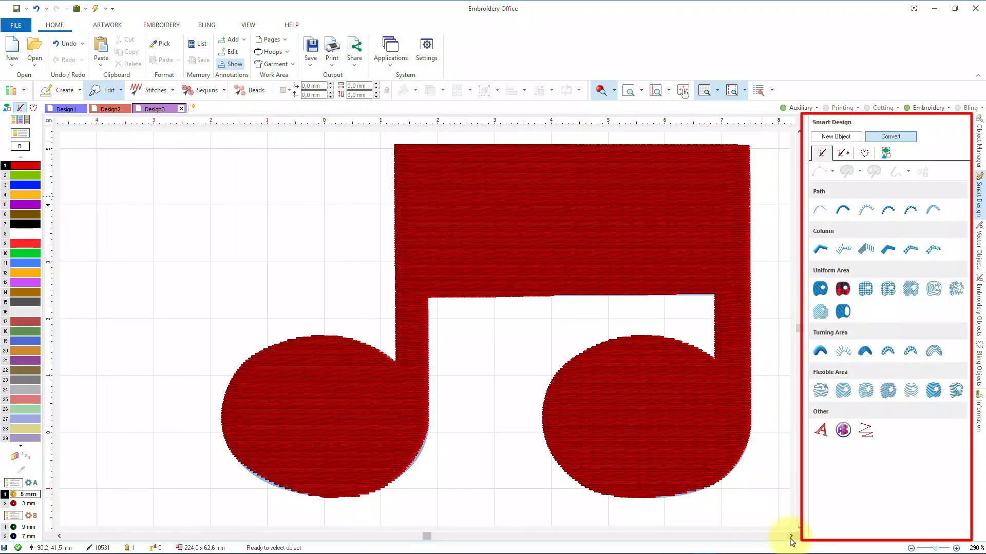
{"action": "left_click", "coordinate": [791, 536]}
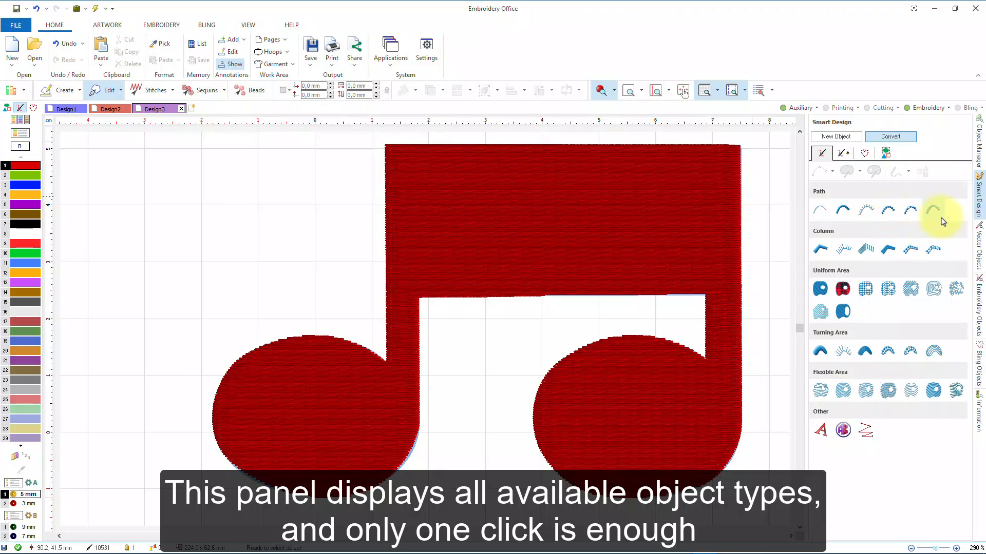
{"action": "left_click", "coordinate": [843, 211]}
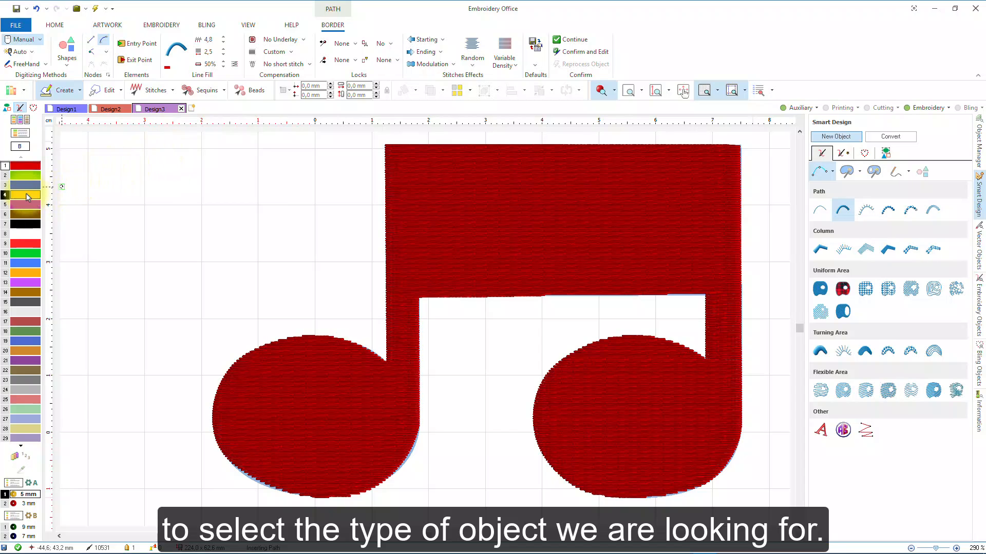
{"action": "left_click", "coordinate": [28, 198]}
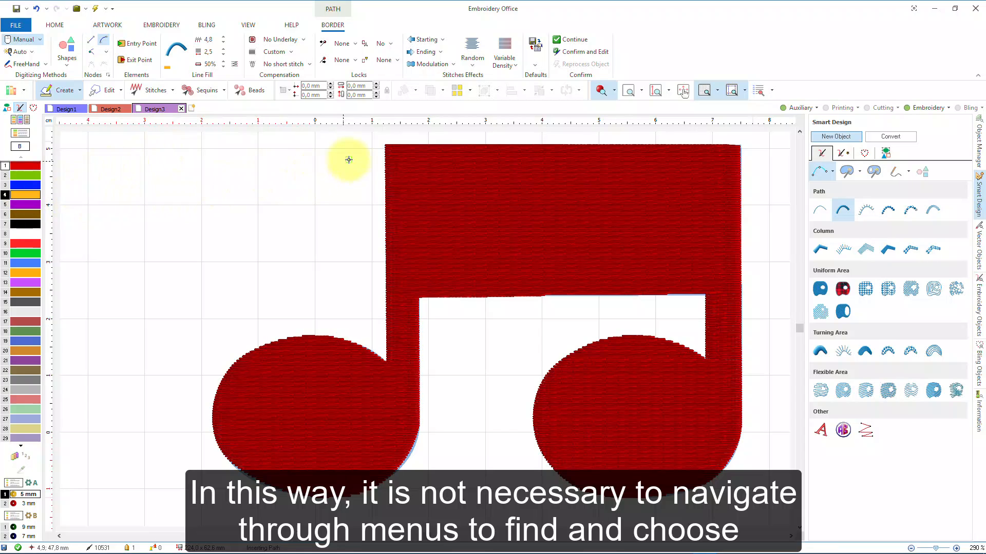
{"action": "left_click", "coordinate": [385, 144]}
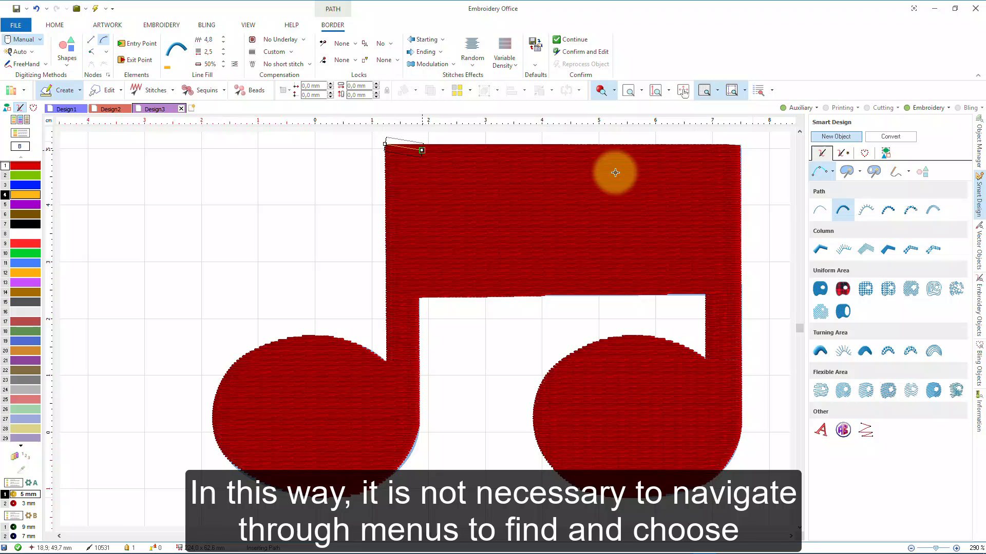
{"action": "left_click", "coordinate": [740, 147]}
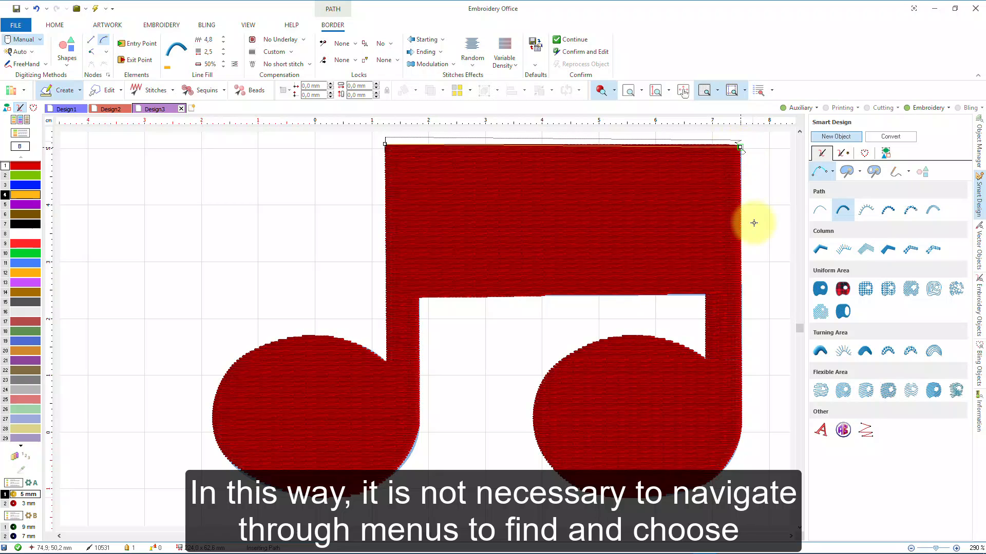
{"action": "left_click", "coordinate": [742, 431]}
Continue the border path around the right note head to its junction with the stem's inner edge
{"action": "left_click", "coordinate": [697, 487]}
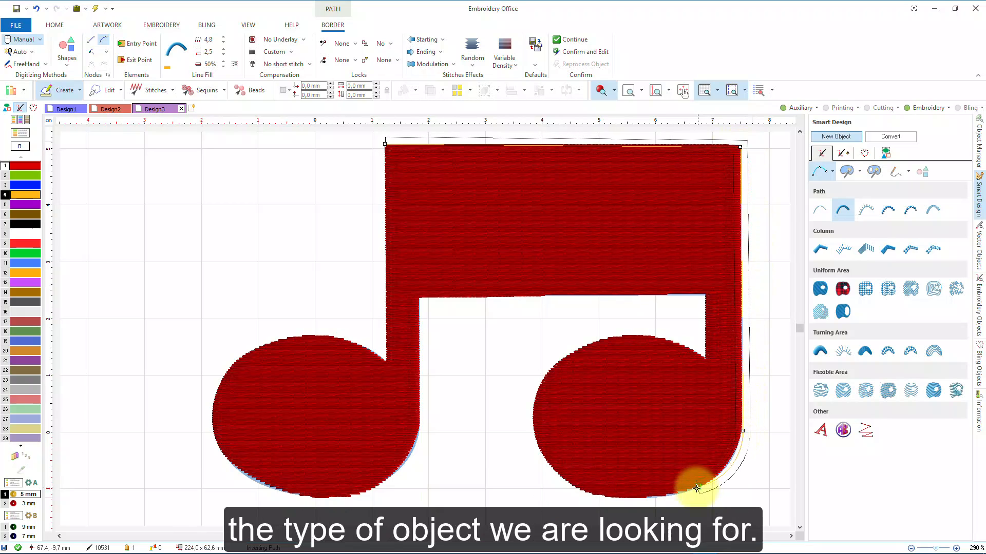
{"action": "left_click", "coordinate": [608, 496]}
{"action": "left_click", "coordinate": [541, 455]}
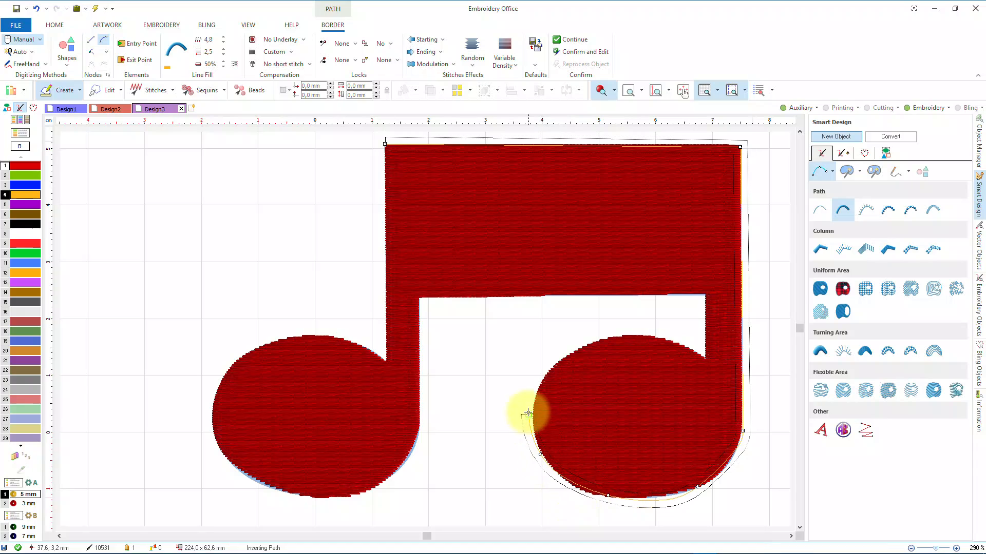
{"action": "left_click", "coordinate": [543, 378]}
{"action": "left_click", "coordinate": [592, 341]}
{"action": "left_click", "coordinate": [653, 339]}
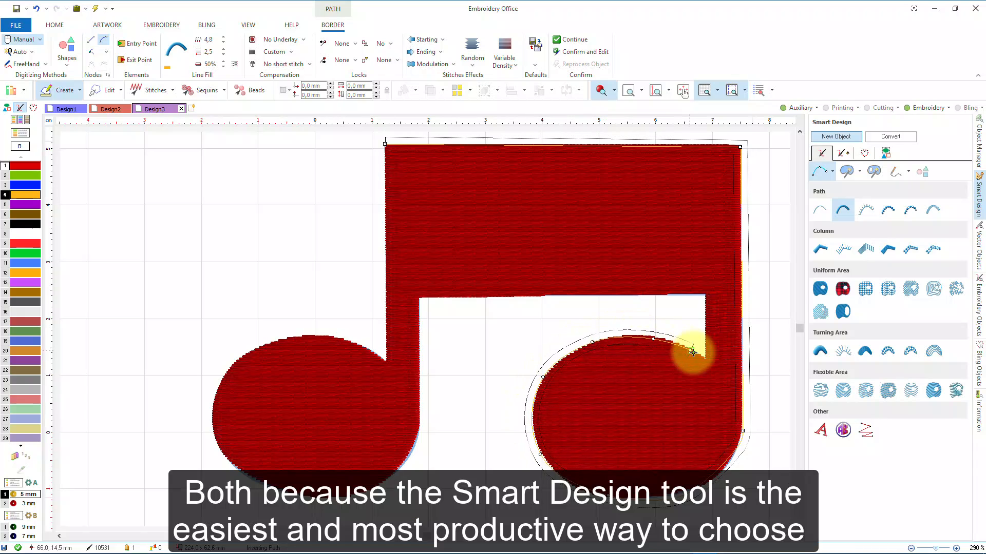
{"action": "left_click", "coordinate": [702, 358]}
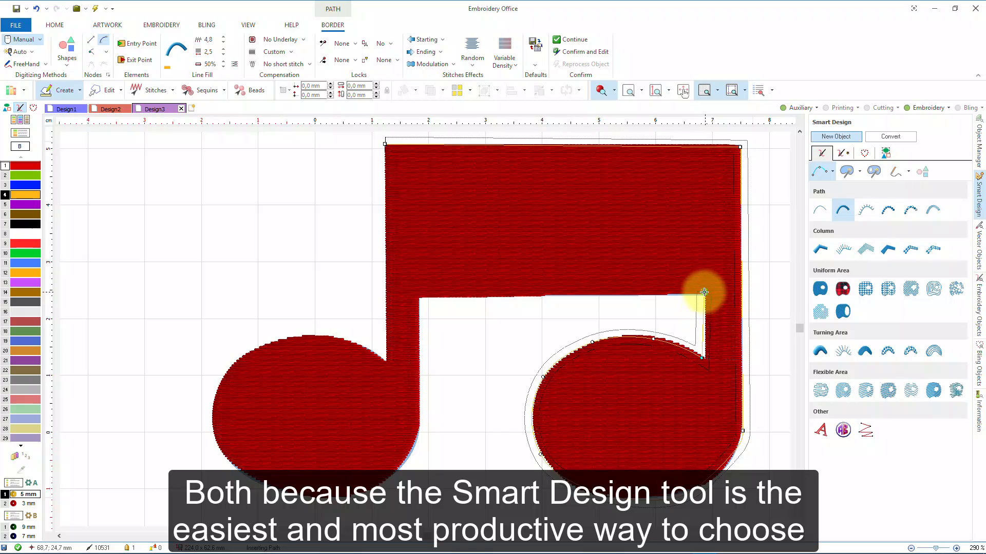
Trace the border path along the beam's inner edge and around the left note head, ending at the starting corner
{"action": "left_click", "coordinate": [703, 292]}
{"action": "left_click", "coordinate": [419, 292]}
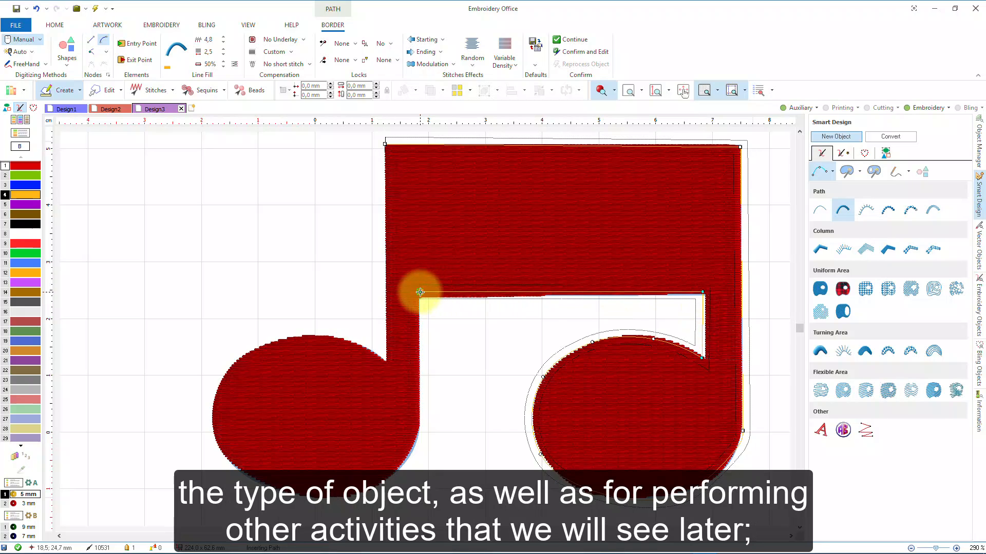
{"action": "left_click", "coordinate": [419, 427]}
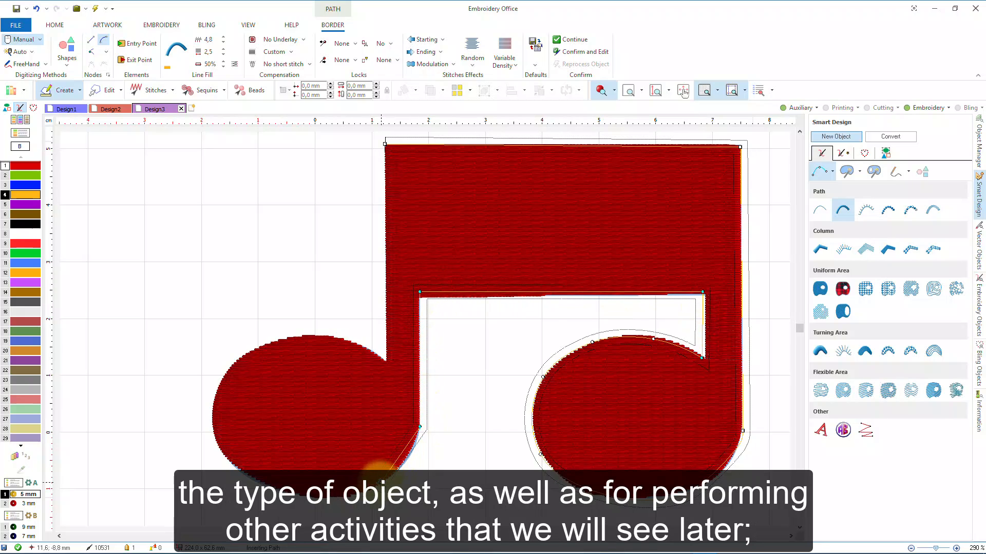
{"action": "left_click", "coordinate": [216, 443]}
{"action": "left_click", "coordinate": [219, 387]}
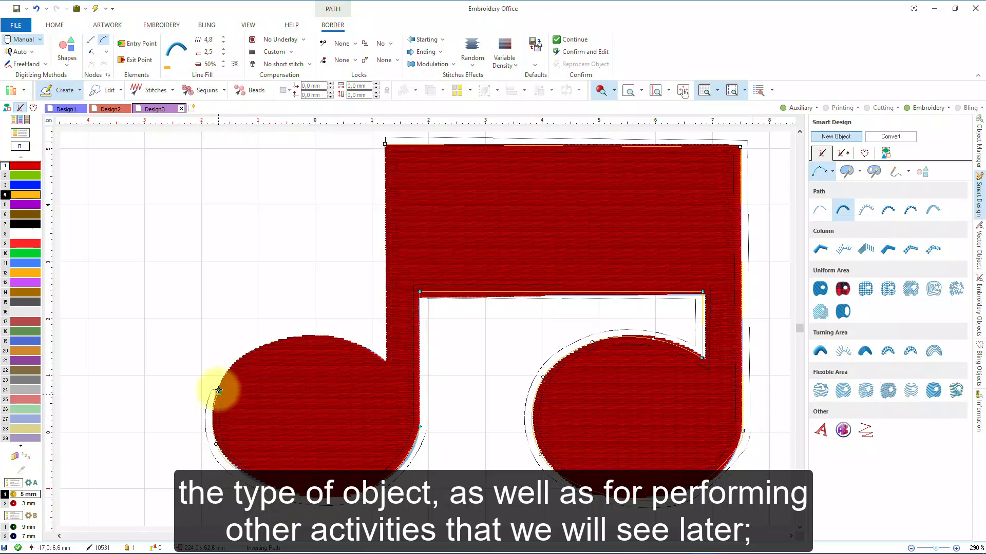
{"action": "left_click", "coordinate": [271, 342]}
{"action": "left_click", "coordinate": [338, 337]}
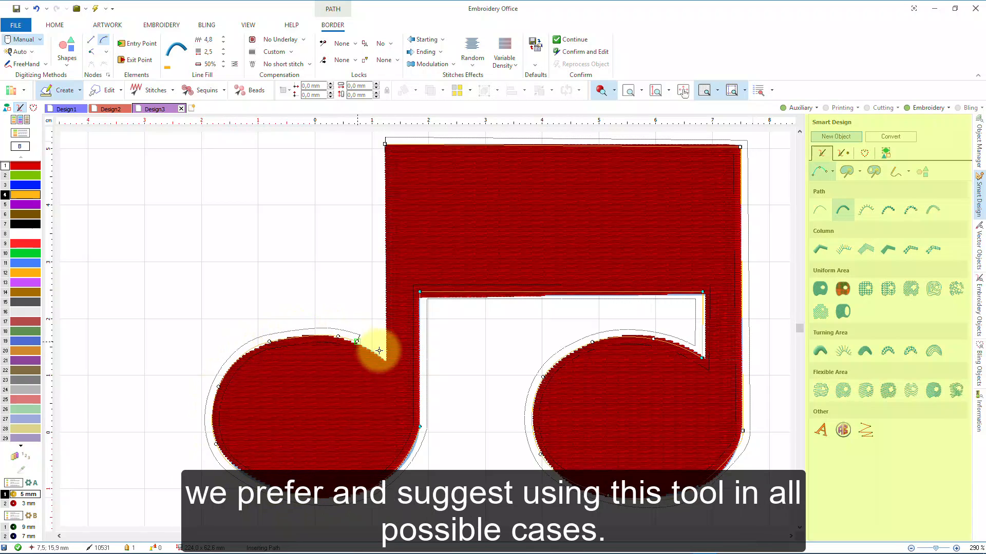
{"action": "left_click", "coordinate": [384, 362]}
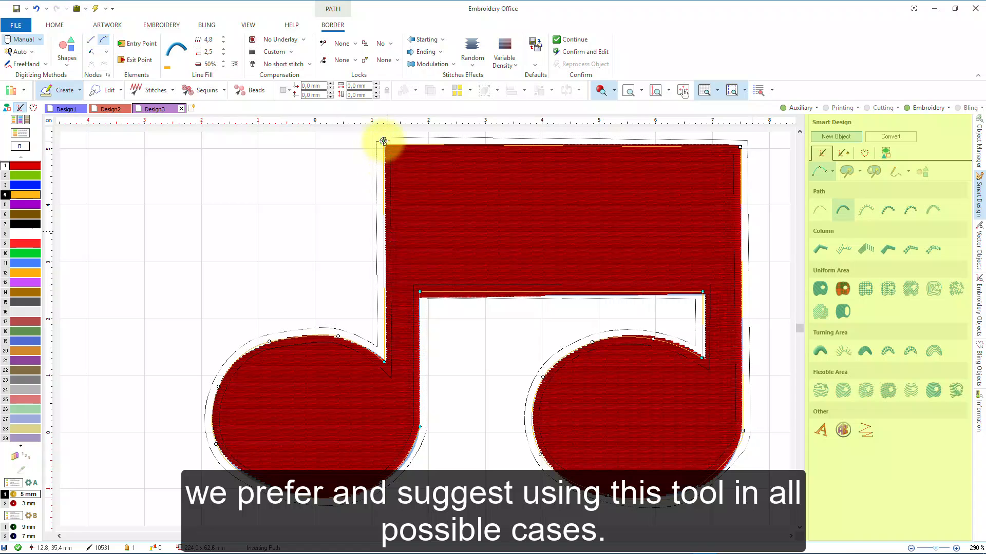
{"action": "left_click", "coordinate": [385, 143]}
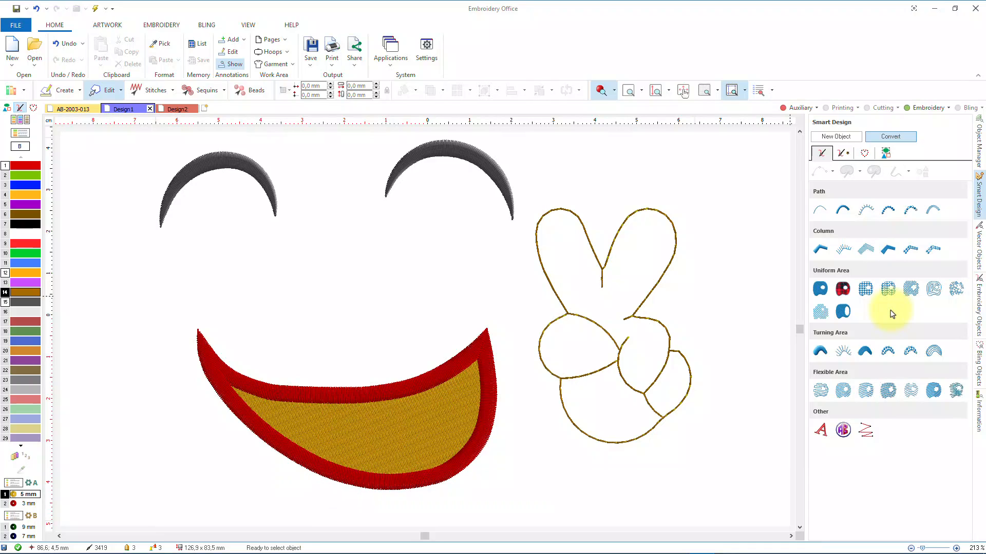
Examine the Smart Design stitch types of Design1's hand outline path, red mouth border column and right eye's turning area
{"action": "left_click", "coordinate": [611, 247]}
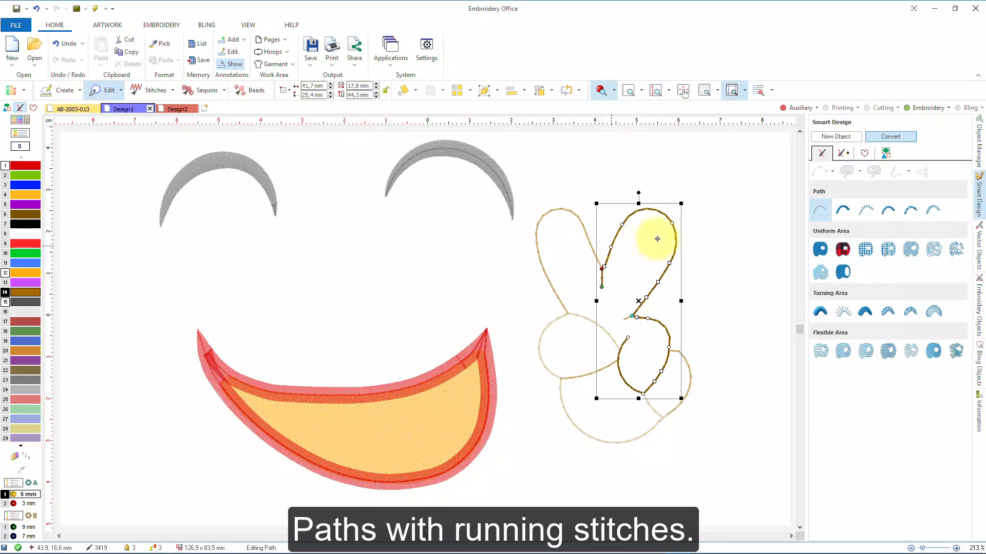
{"action": "left_click", "coordinate": [816, 214]}
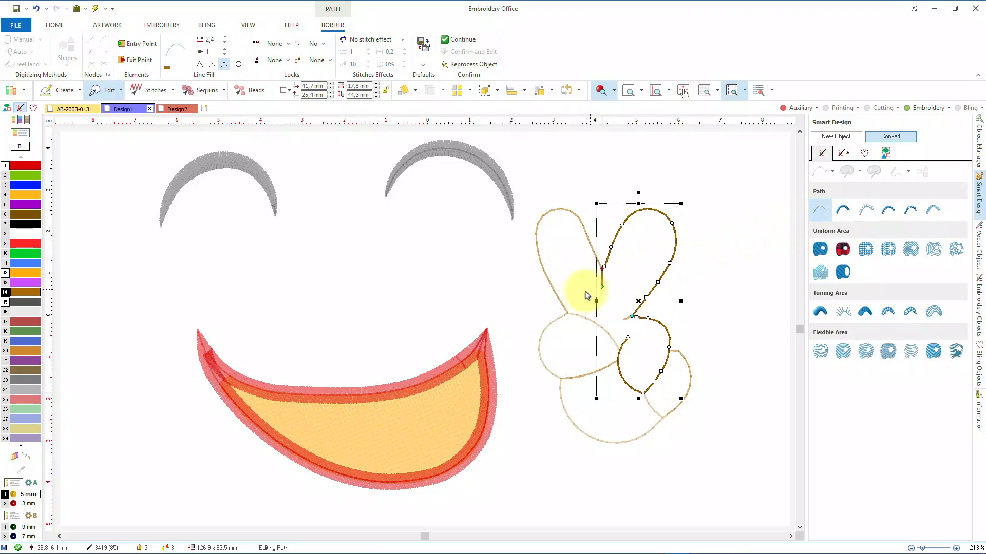
{"action": "left_click", "coordinate": [478, 352]}
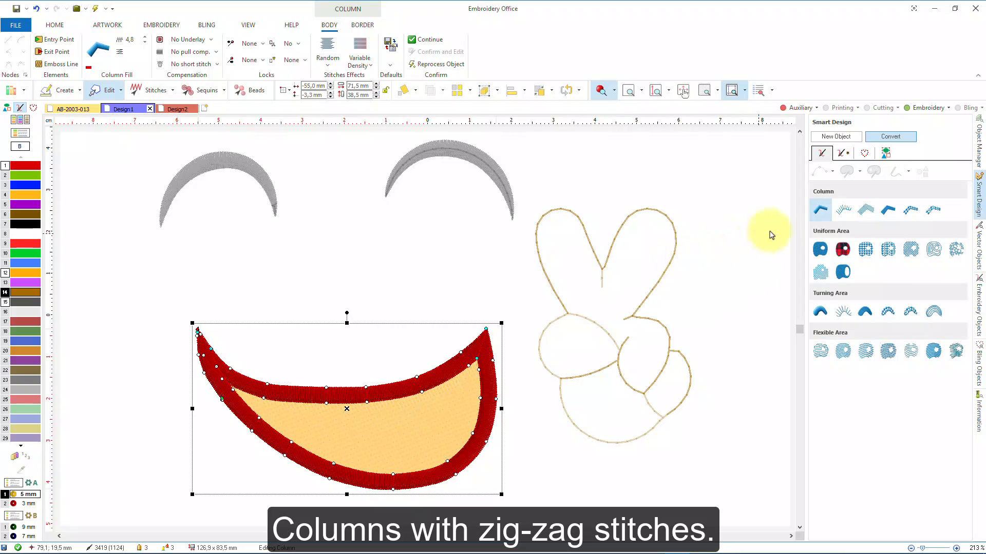
{"action": "left_click", "coordinate": [817, 212]}
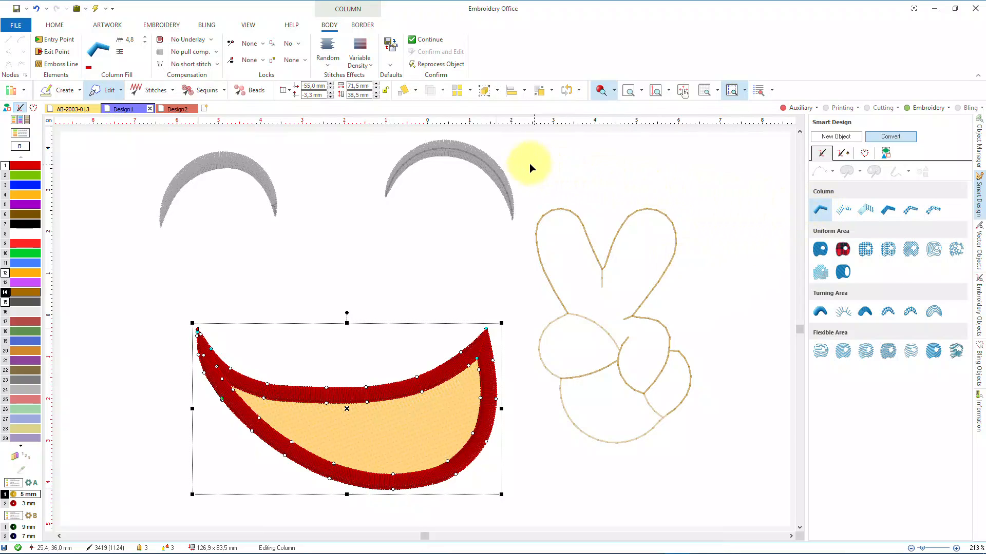
{"action": "left_click", "coordinate": [484, 162]}
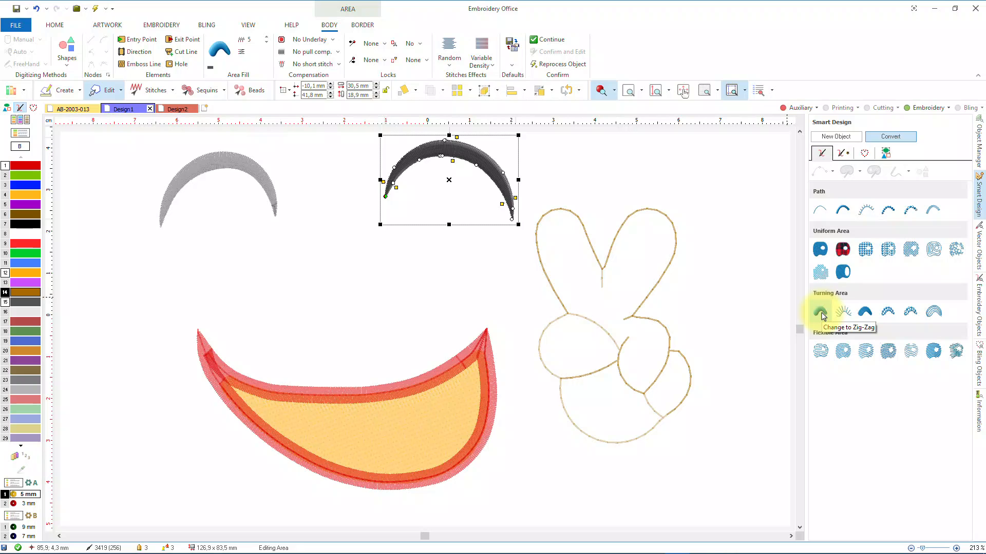
{"action": "left_click", "coordinate": [821, 312]}
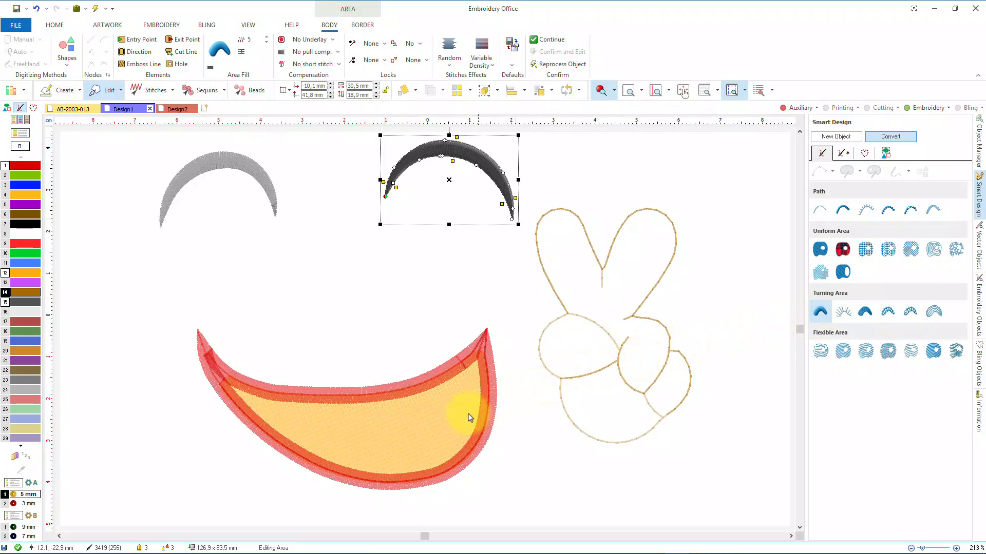
Examine the Smart Design stitch type of the mouth's yellow fill in Design1
{"action": "left_click", "coordinate": [421, 424]}
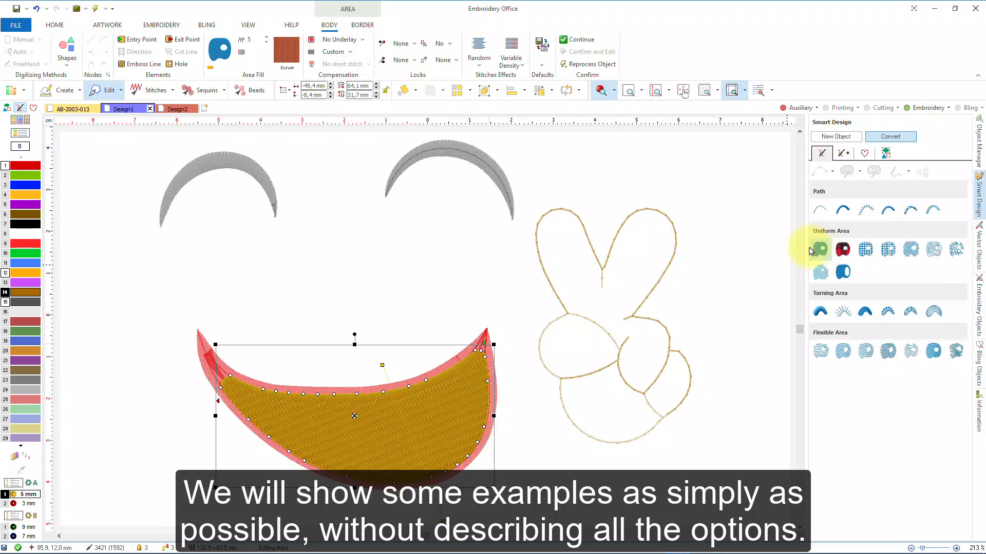
{"action": "left_click", "coordinate": [750, 247]}
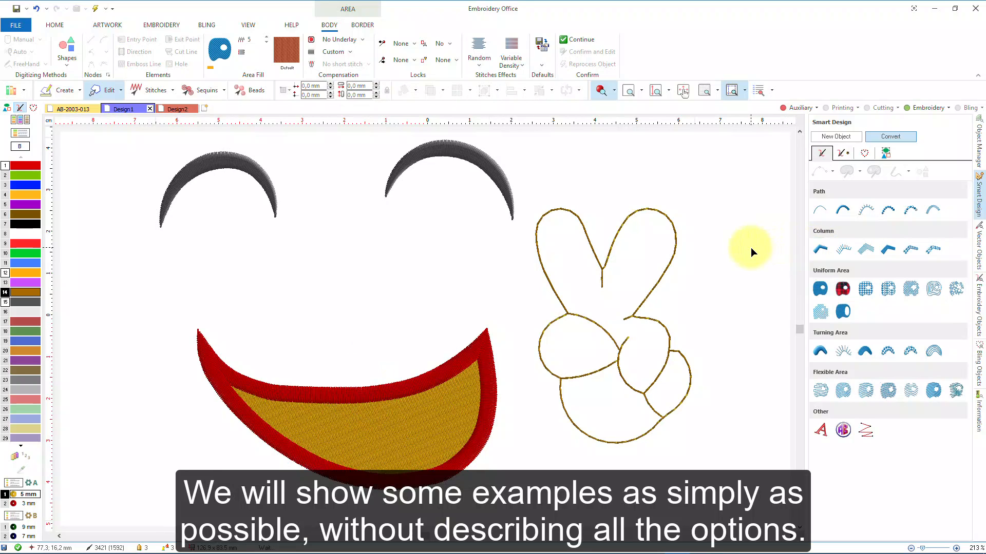
{"action": "left_click", "coordinate": [604, 96]}
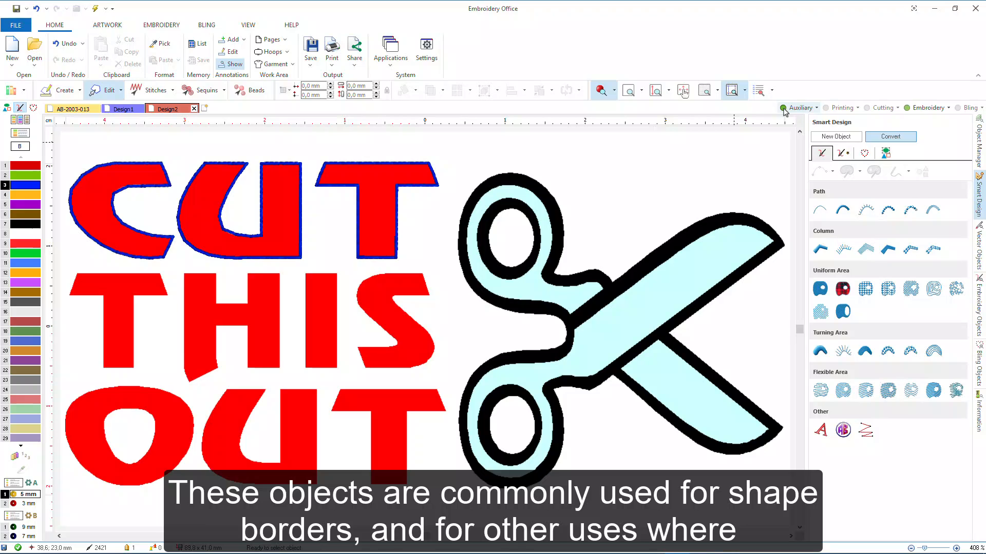
Hide Design2's auxiliary artwork to view the running-stitch outlines of the word CUT alone, and show it again
{"action": "left_click", "coordinate": [783, 108]}
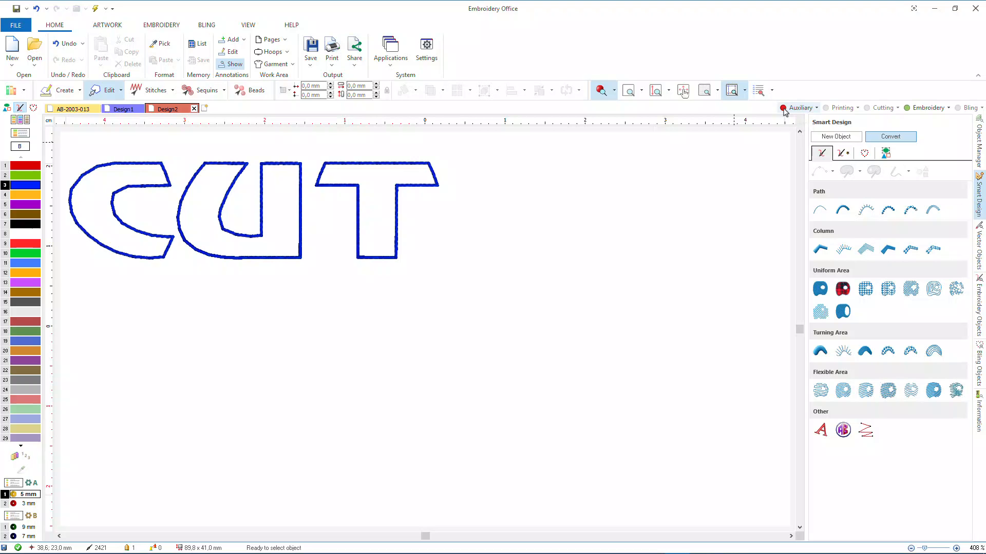
{"action": "left_click", "coordinate": [783, 108]}
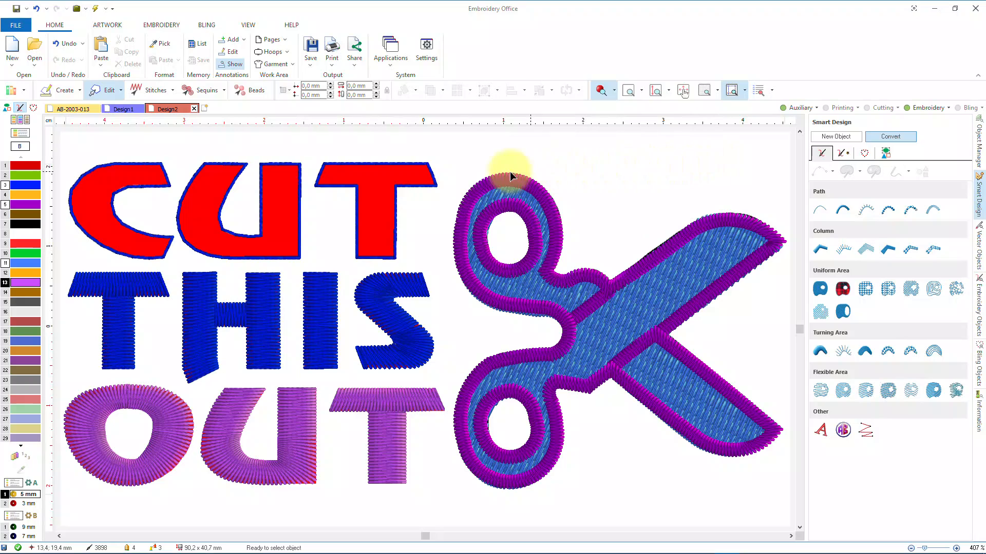
Create a new design and insert the CUT THIS OUT scissors image from the raster catalog
{"action": "left_click", "coordinate": [208, 109]}
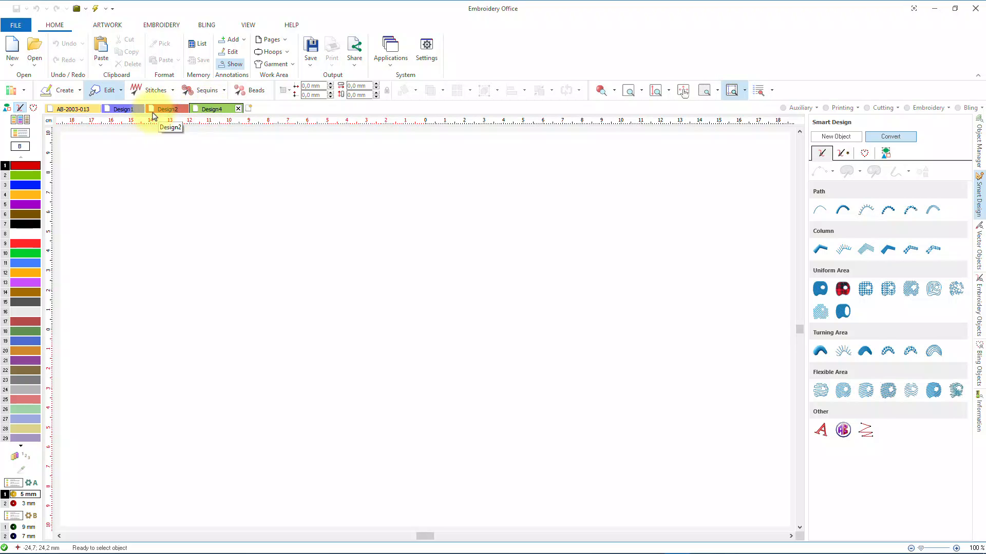
{"action": "left_click", "coordinate": [17, 94]}
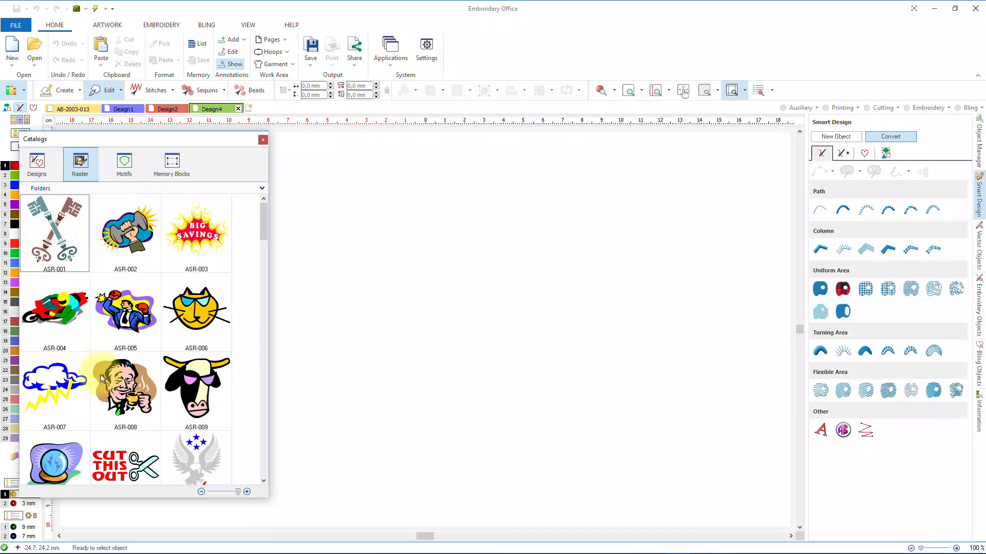
{"action": "left_click_drag", "start_coordinate": [116, 466], "coordinate": [404, 285]}
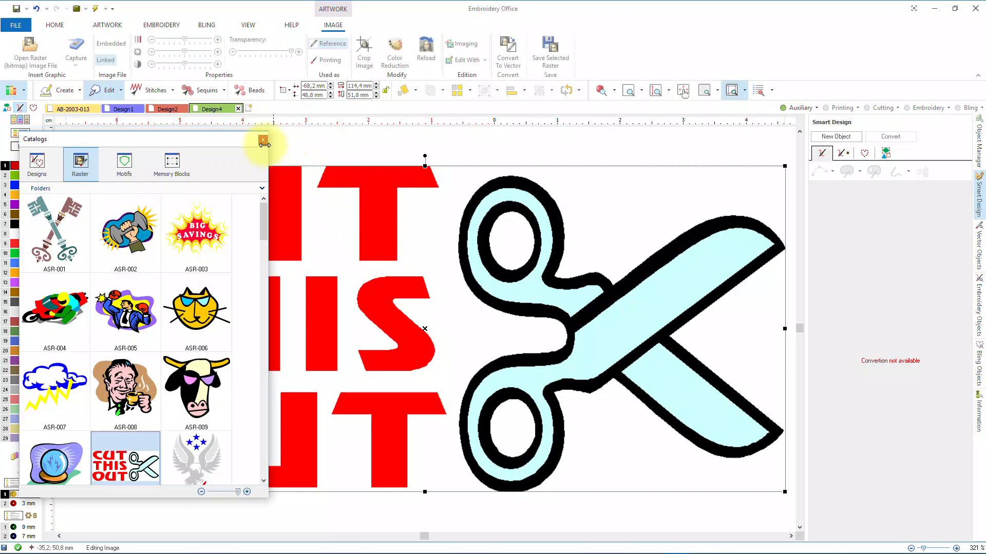
{"action": "left_click", "coordinate": [262, 140]}
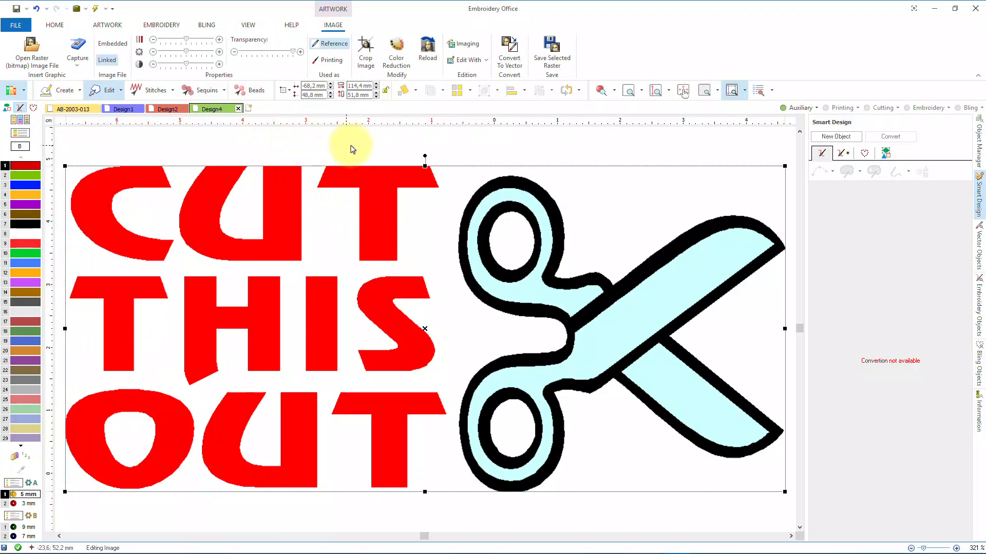
Center the scissors image at the origin of the work area
{"action": "left_click", "coordinate": [524, 90]}
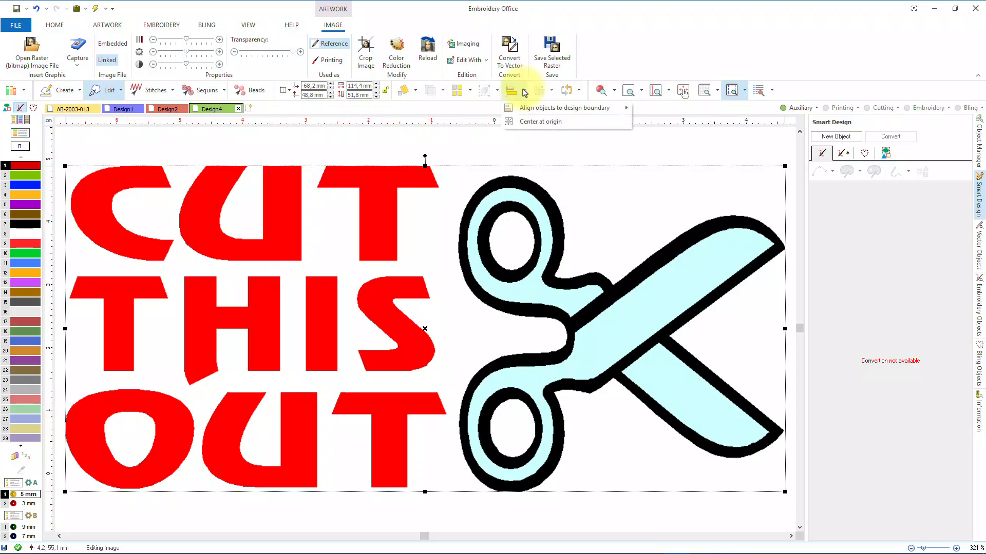
{"action": "left_click", "coordinate": [529, 123]}
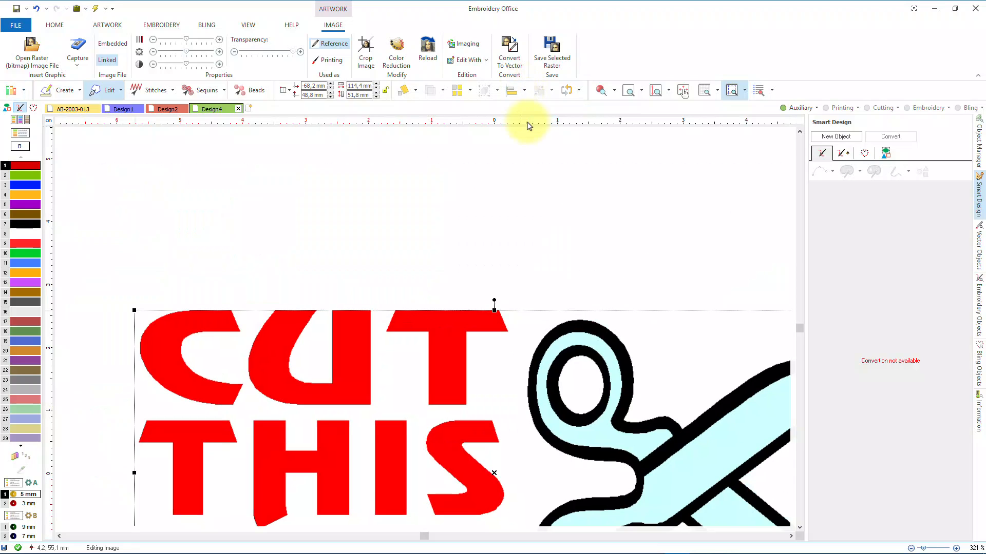
{"action": "left_click", "coordinate": [656, 92]}
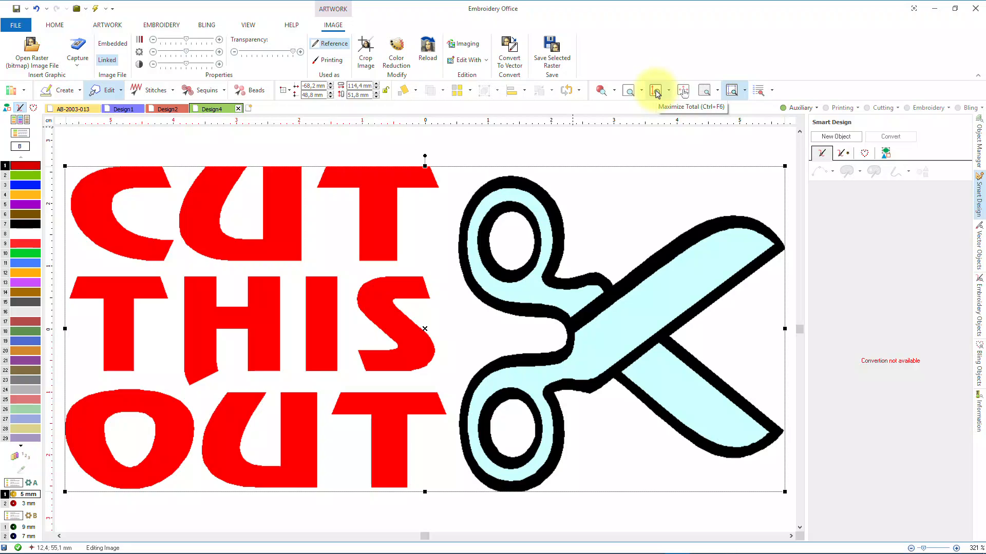
Start a manually digitized running-stitch path in thread color 3 and trace the letter C's upper arm round to its inner edge
{"action": "left_click", "coordinate": [826, 139]}
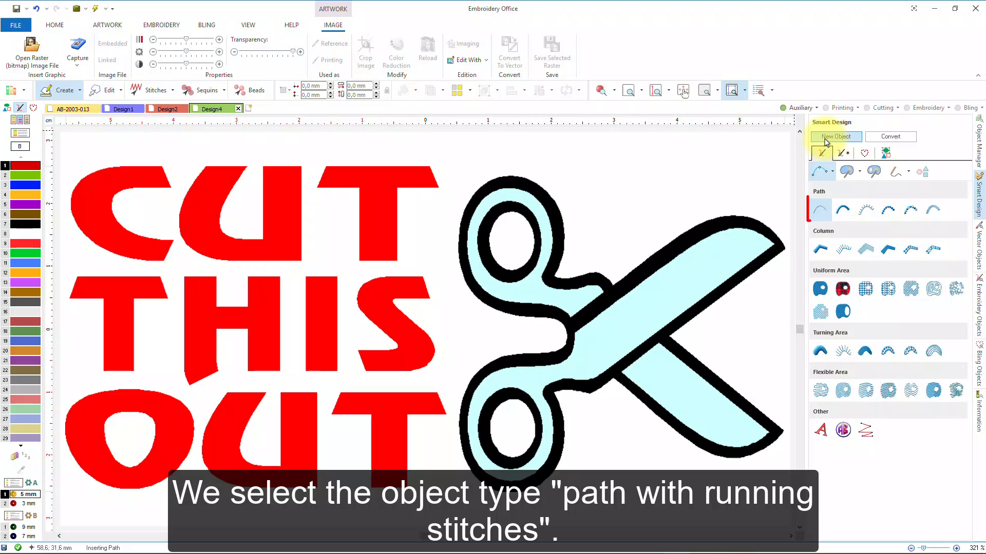
{"action": "left_click", "coordinate": [821, 155]}
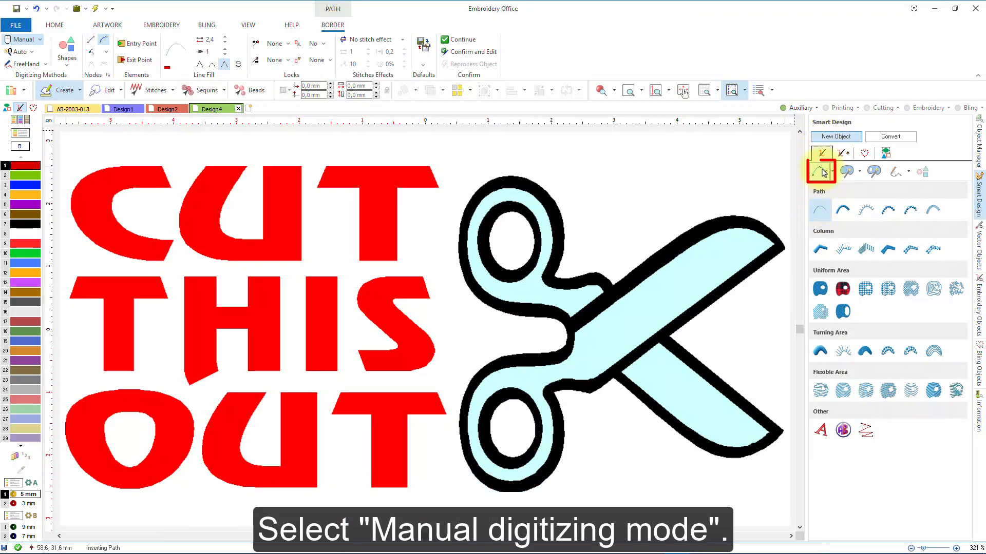
{"action": "left_click", "coordinate": [630, 91]}
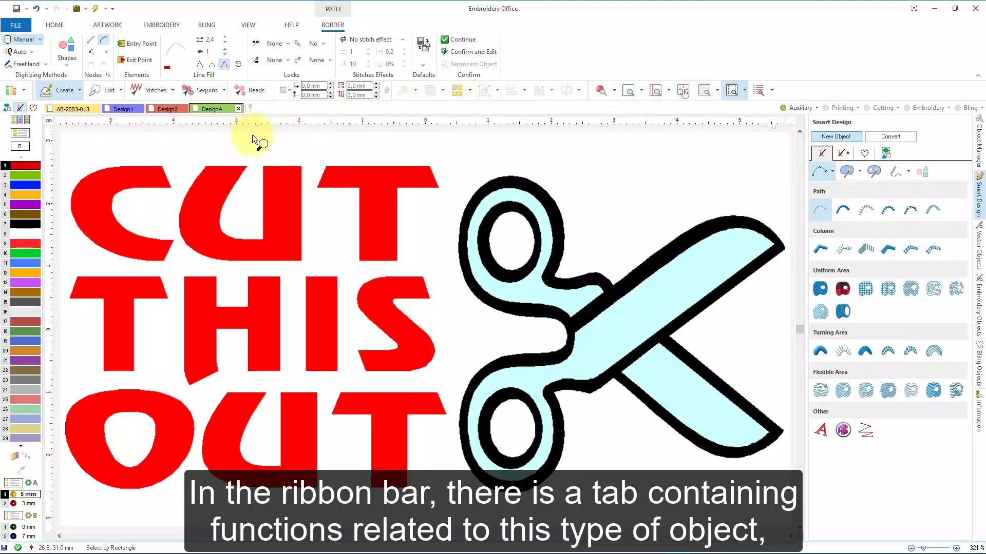
{"action": "mouse_move", "coordinate": [67, 148]}
{"action": "left_mouse_down"}
{"action": "mouse_move", "coordinate": [149, 200]}
{"action": "mouse_move", "coordinate": [315, 266]}
{"action": "left_mouse_up"}
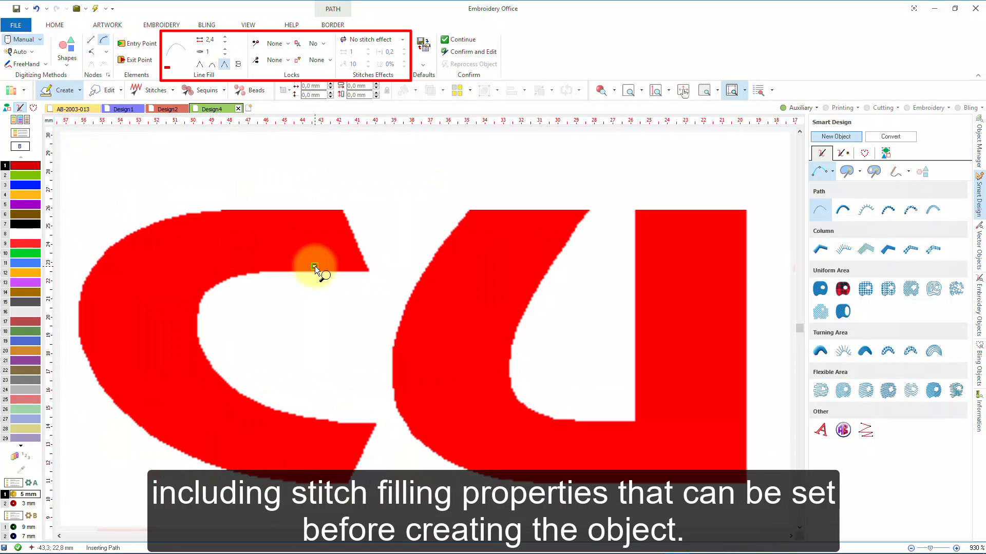
{"action": "left_click", "coordinate": [33, 185]}
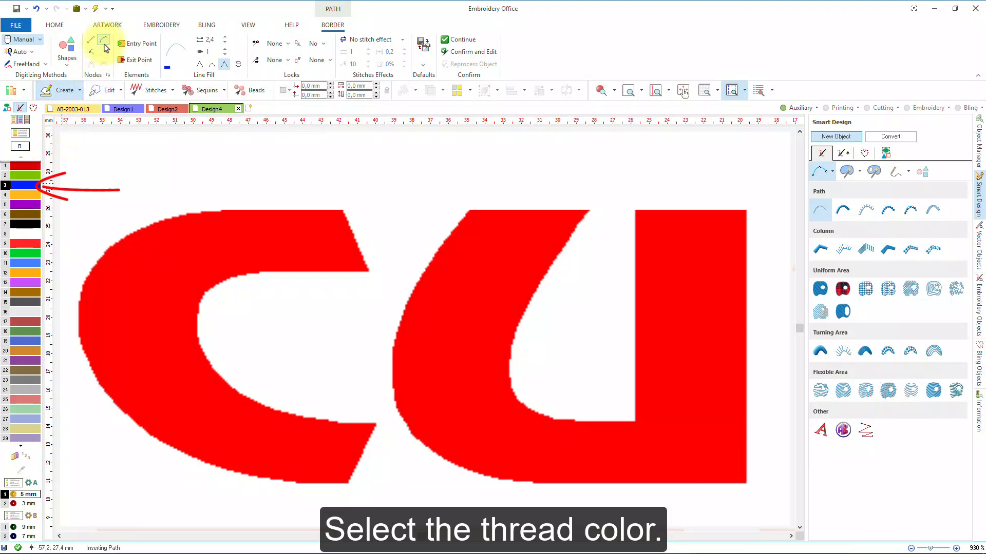
{"action": "left_click", "coordinate": [111, 246]}
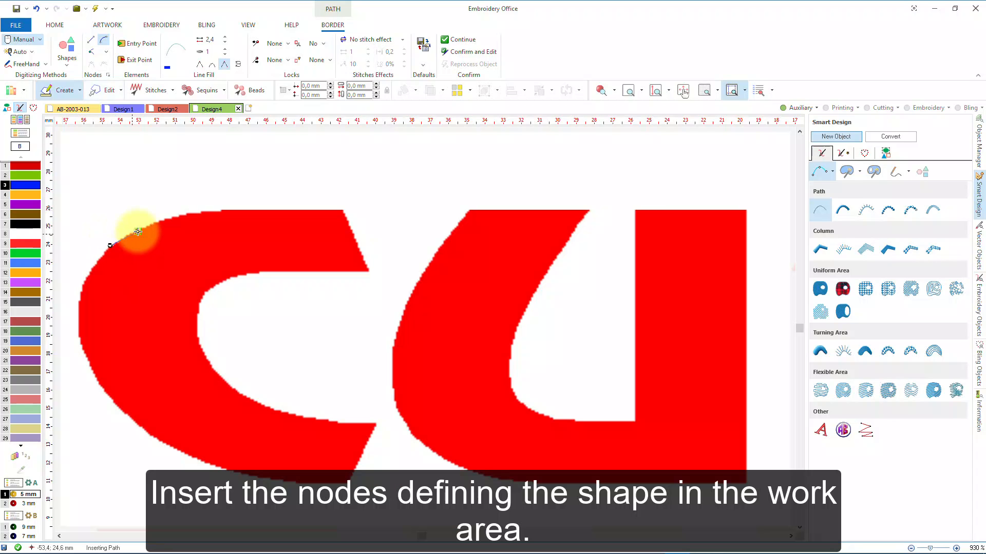
{"action": "left_click", "coordinate": [153, 222]}
{"action": "left_click", "coordinate": [222, 209]}
{"action": "left_click", "coordinate": [334, 206]}
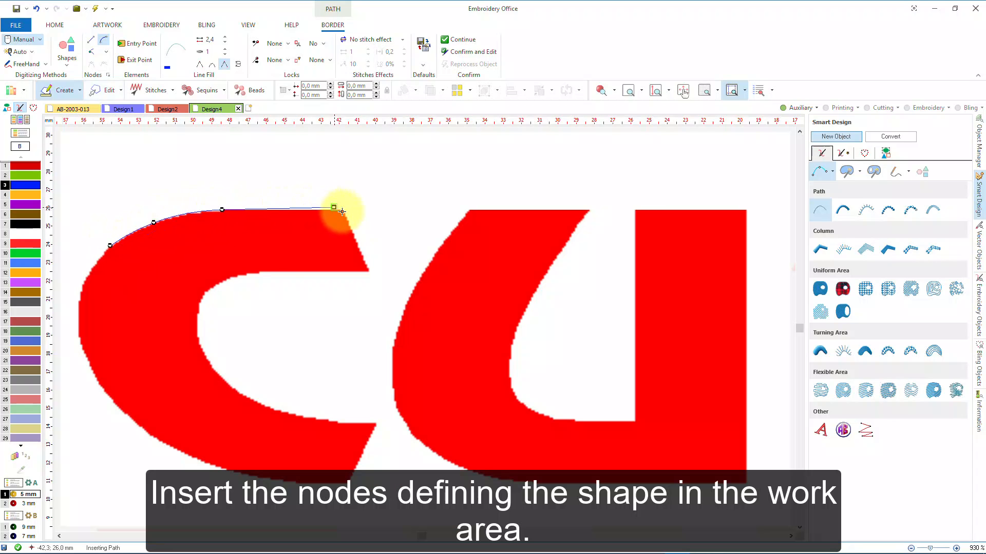
{"action": "left_click", "coordinate": [368, 270]}
{"action": "left_click", "coordinate": [263, 271]}
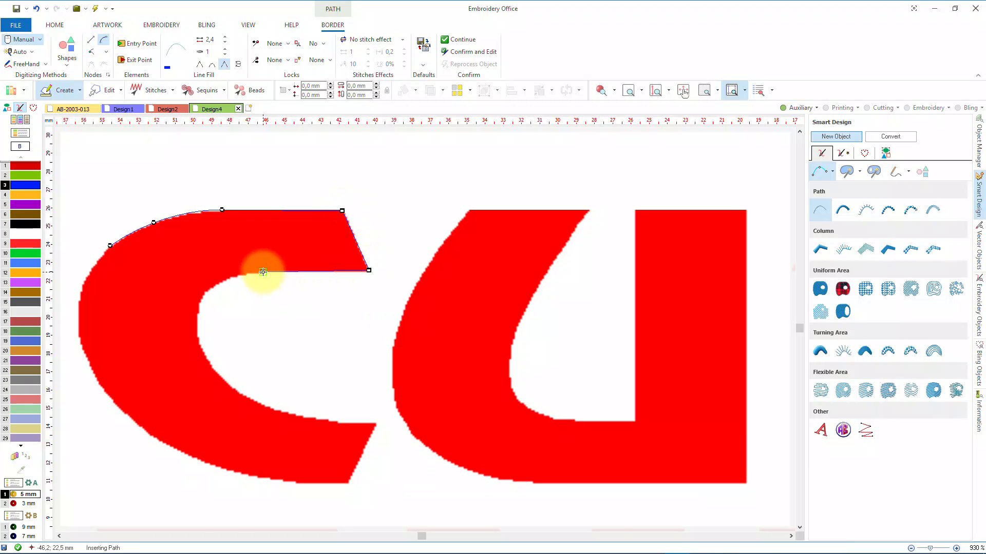
Continue the path around the C's inner curve to the upper corner of its lower arm
{"action": "left_click", "coordinate": [223, 280]}
{"action": "left_click", "coordinate": [198, 313]}
{"action": "left_click", "coordinate": [205, 358]}
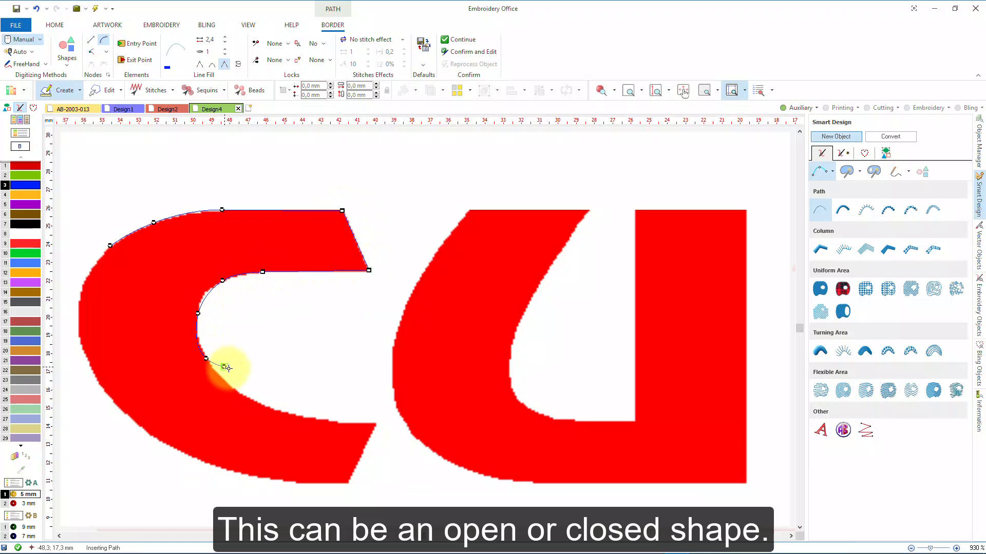
{"action": "left_click", "coordinate": [262, 403]}
{"action": "left_click", "coordinate": [324, 421]}
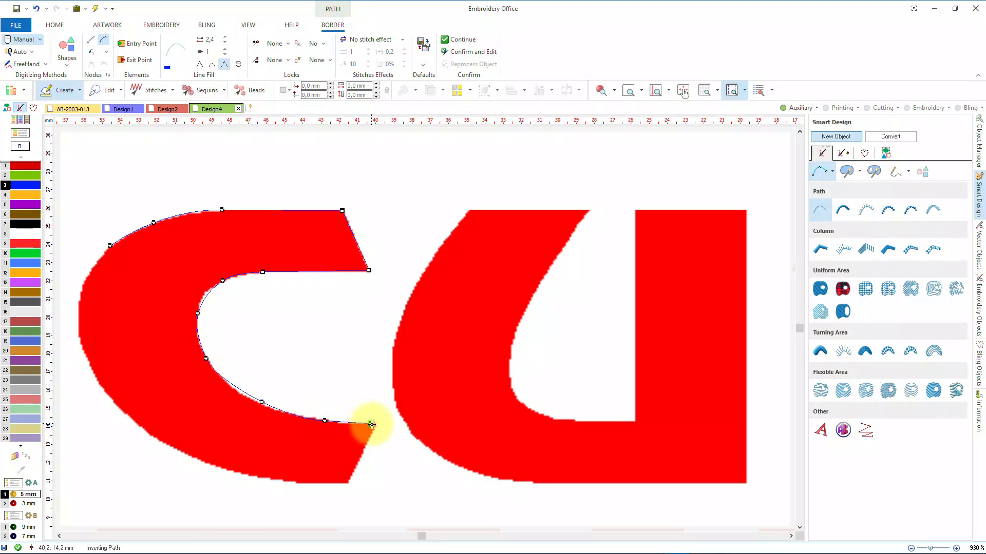
{"action": "left_click", "coordinate": [378, 425], "text": "shift"}
Trace the C's lower arm end and outer curve back to the starting node, and complete the path object
{"action": "left_click", "coordinate": [348, 482], "text": "shift"}
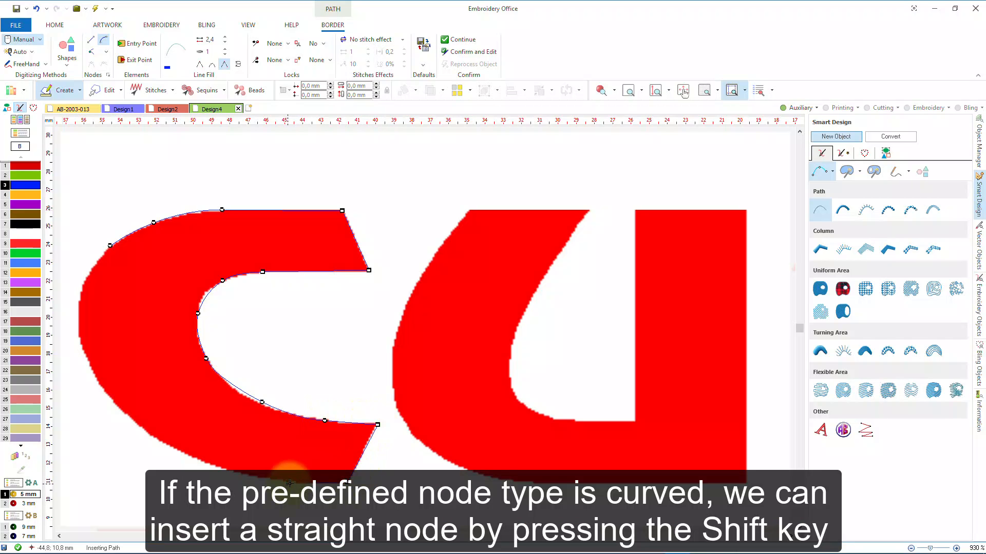
{"action": "left_click", "coordinate": [289, 483], "text": "shift"}
{"action": "left_click", "coordinate": [182, 454]}
{"action": "left_click", "coordinate": [128, 417]}
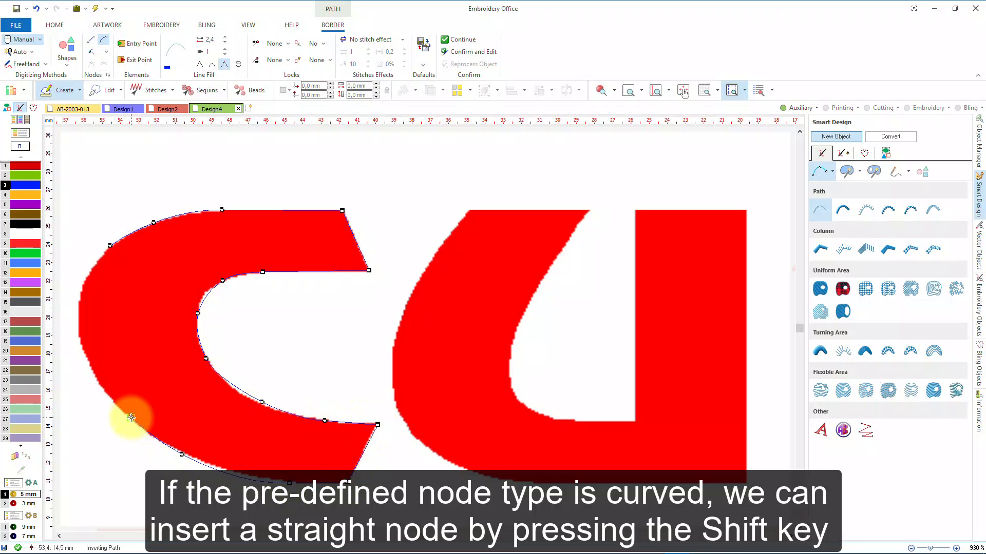
{"action": "left_click", "coordinate": [86, 358]}
{"action": "left_click", "coordinate": [86, 277]}
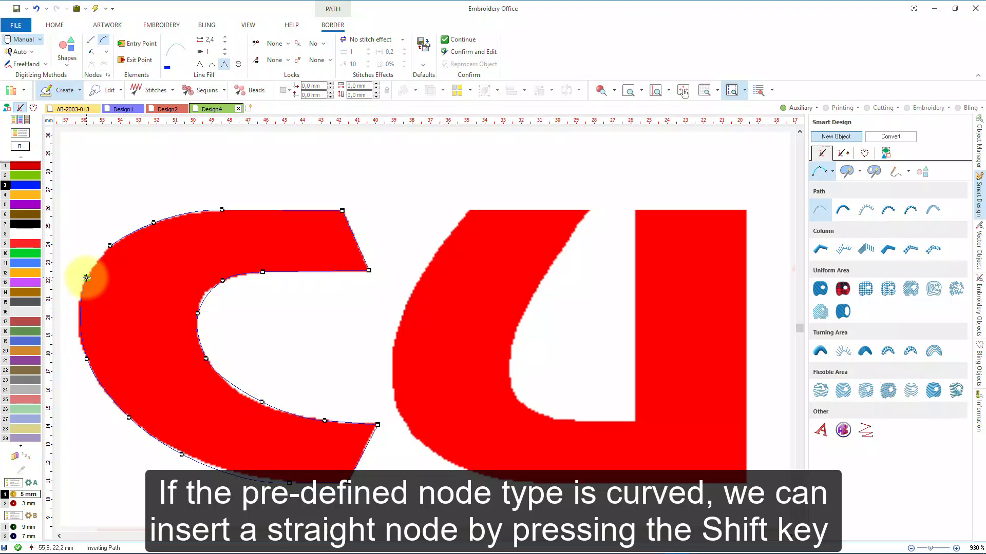
{"action": "left_click", "coordinate": [110, 245]}
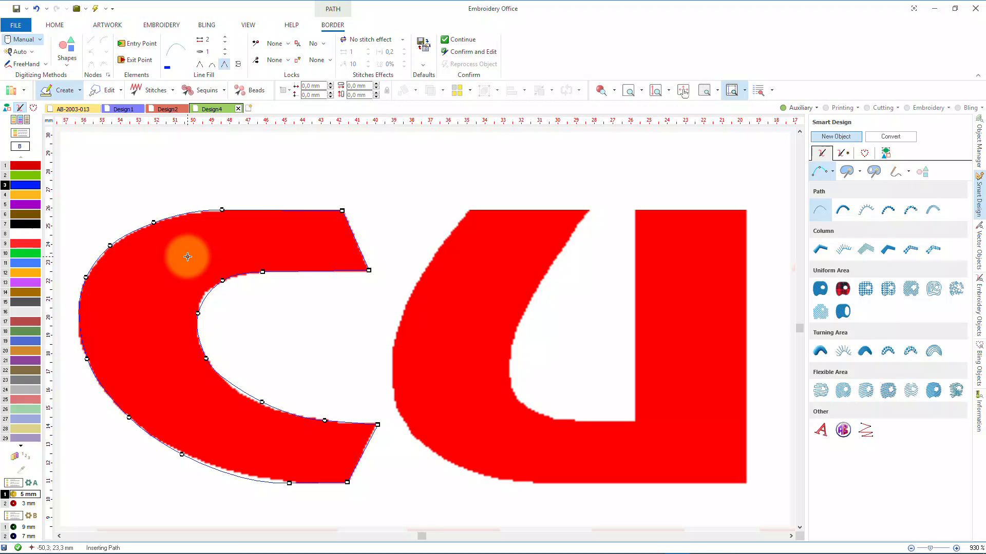
{"action": "key", "text": "Return"}
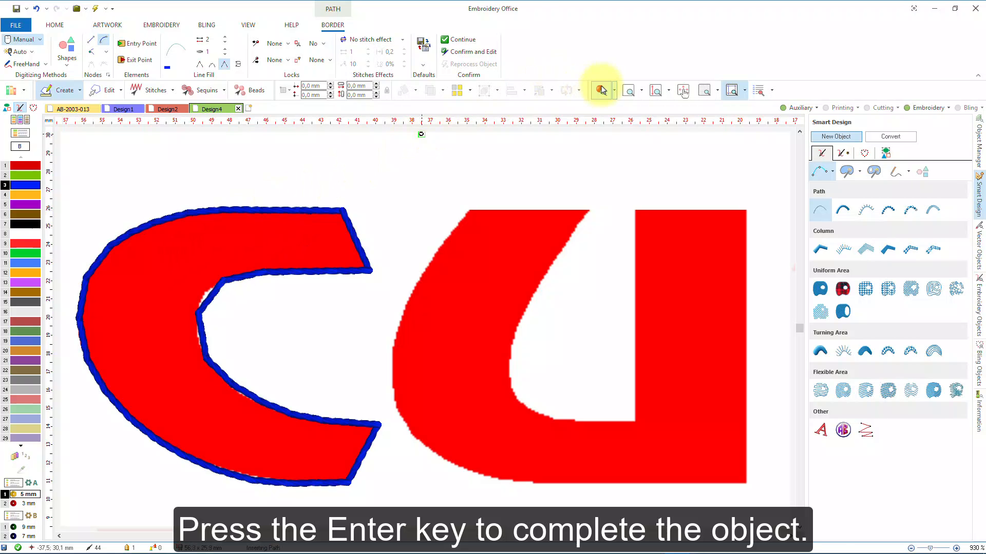
Start another running-stitch path and trace the first U's left arm top and inner curve to the straight inner bottom edge
{"action": "left_click", "coordinate": [820, 208]}
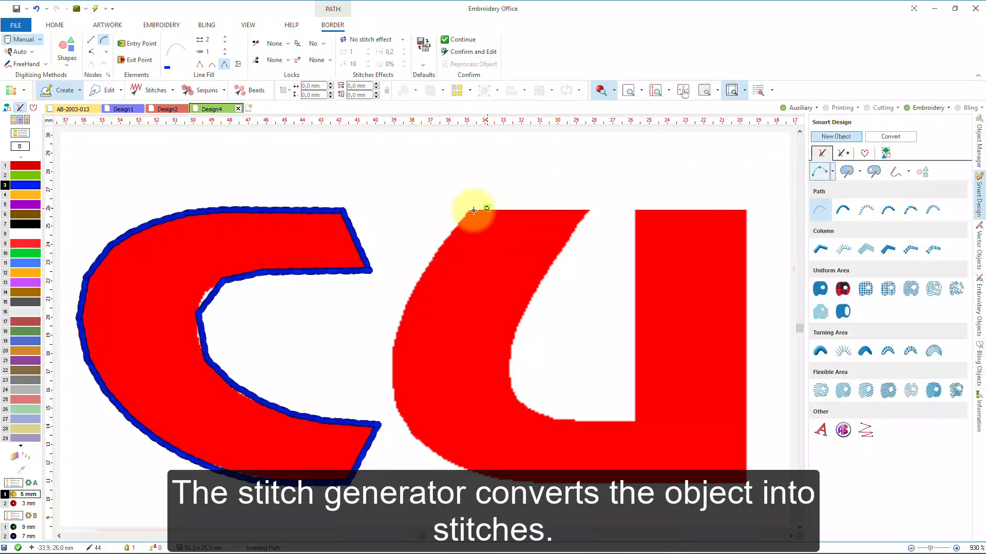
{"action": "left_click", "coordinate": [470, 212]}
{"action": "left_click", "coordinate": [586, 210]}
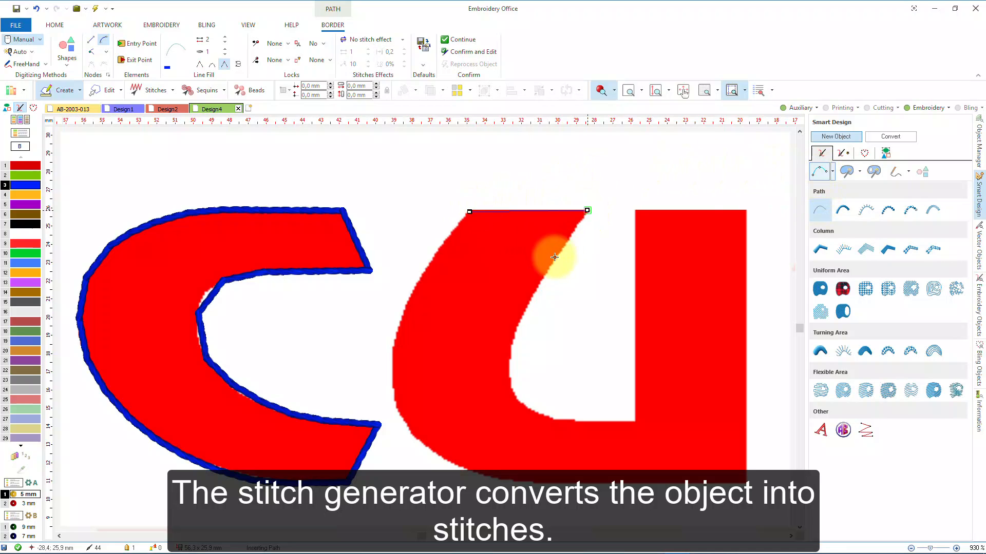
{"action": "left_click", "coordinate": [549, 270]}
{"action": "left_click", "coordinate": [524, 312]}
{"action": "left_click", "coordinate": [509, 355]}
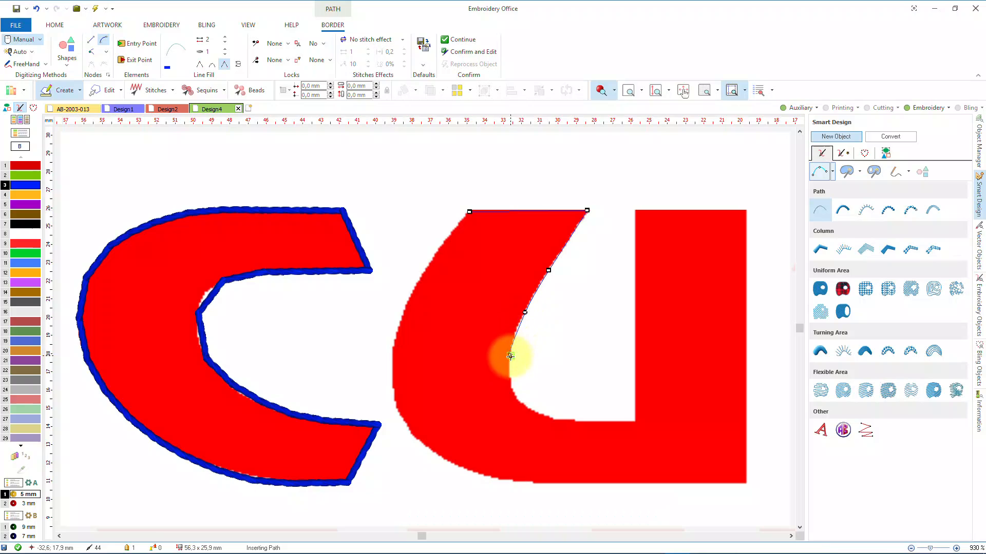
{"action": "left_click", "coordinate": [515, 398]}
{"action": "left_click", "coordinate": [571, 421]}
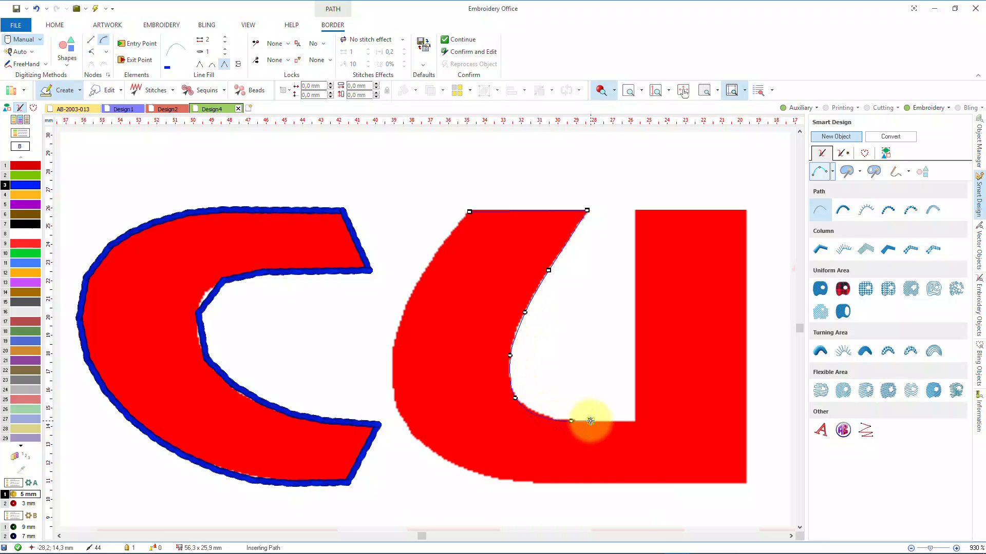
Continue the path around the U's straight right arm and along its bottom edge to the start of the outer curve
{"action": "left_click", "coordinate": [633, 420]}
{"action": "left_click", "coordinate": [633, 210]}
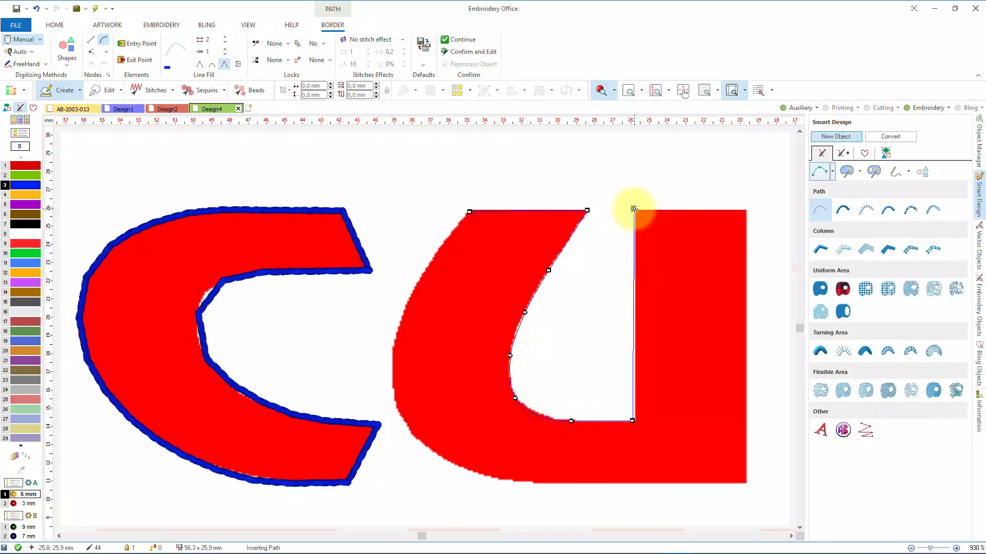
{"action": "left_click", "coordinate": [744, 210]}
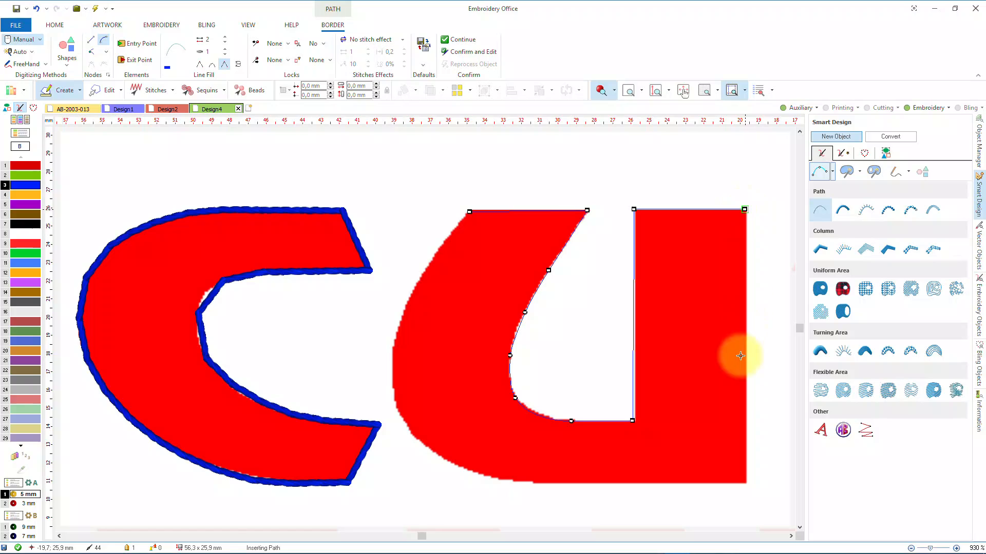
{"action": "left_click", "coordinate": [745, 482]}
{"action": "left_click", "coordinate": [532, 483]}
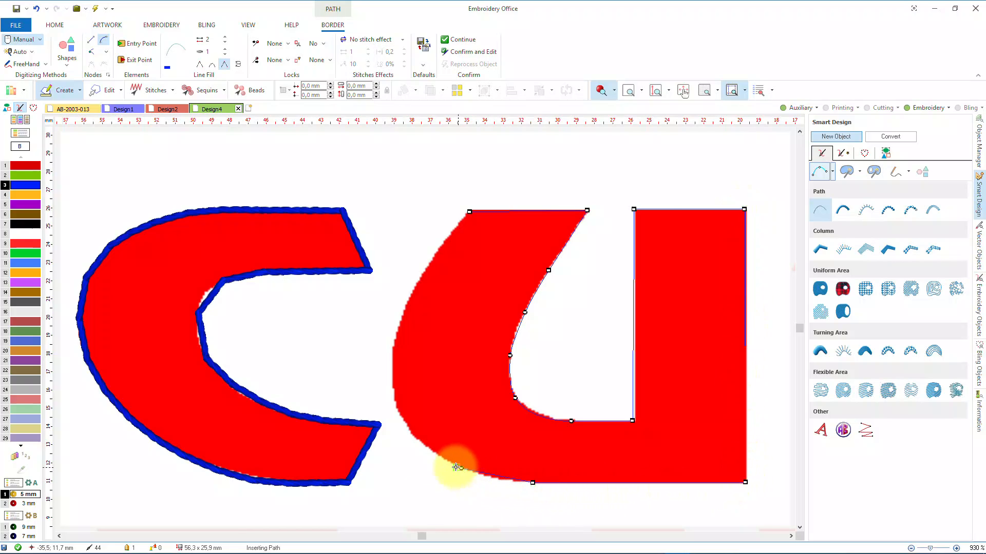
Trace the first U's outer left curve from its bottom edge up to the starting node and complete the path object
{"action": "left_click", "coordinate": [461, 468]}
{"action": "left_click", "coordinate": [409, 432]}
{"action": "left_click", "coordinate": [390, 362]}
{"action": "left_click", "coordinate": [413, 290]}
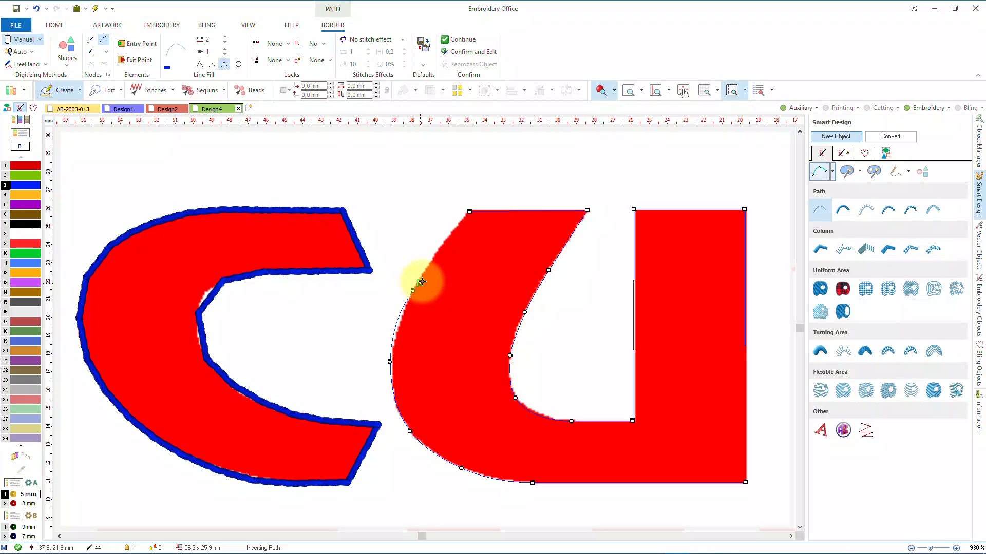
{"action": "left_click", "coordinate": [444, 241]}
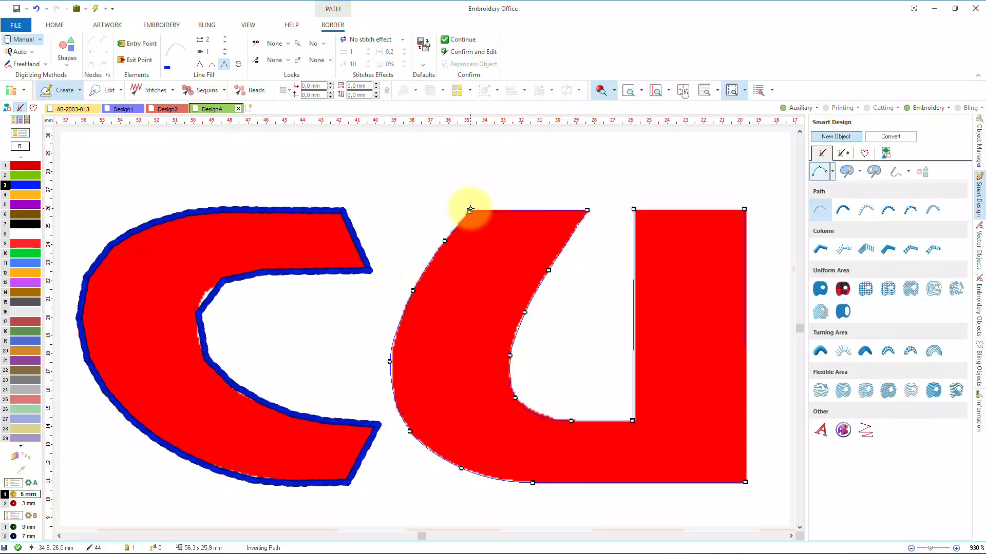
{"action": "left_click", "coordinate": [470, 209]}
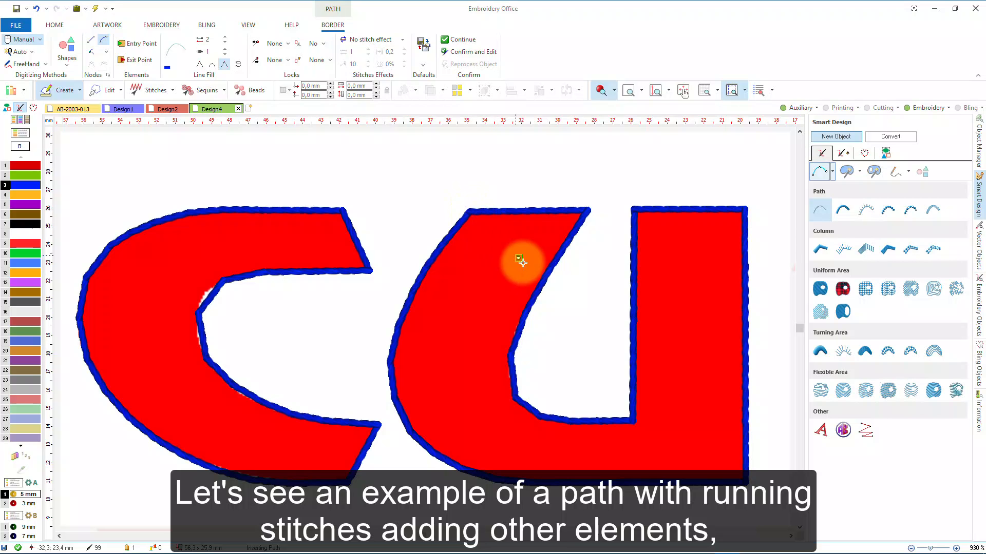
Trace the outline of the T in CUT as a closed running-stitch path, from the crossbar's lower left tip clockwise around the stem
{"action": "left_click_drag", "start_coordinate": [594, 340], "coordinate": [133, 345]}
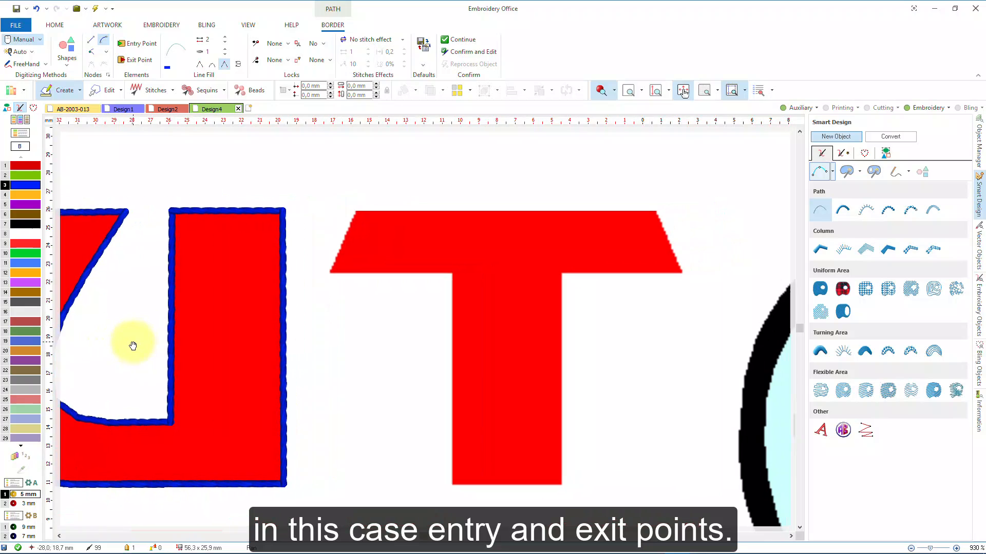
{"action": "left_click", "coordinate": [331, 272]}
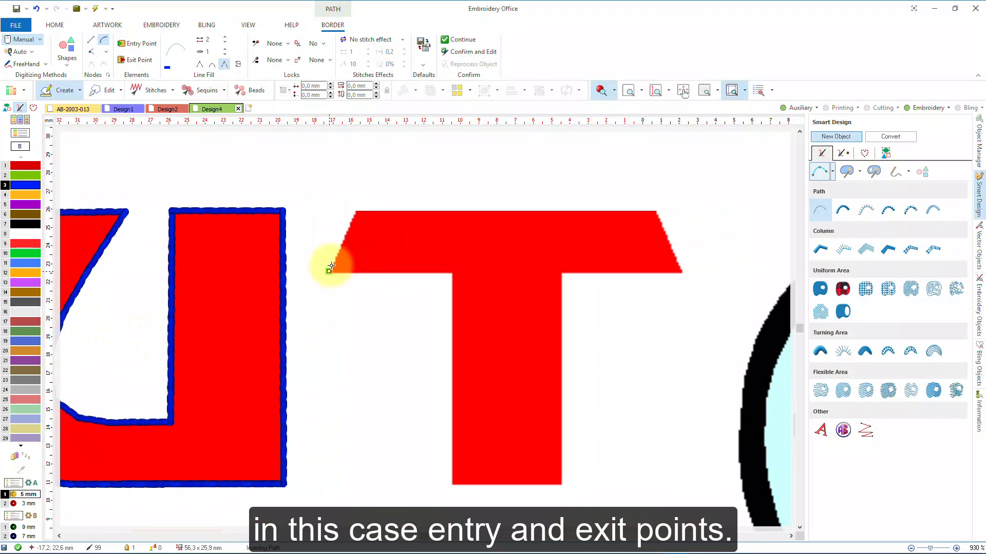
{"action": "left_click", "coordinate": [355, 209]}
{"action": "left_click", "coordinate": [653, 208]}
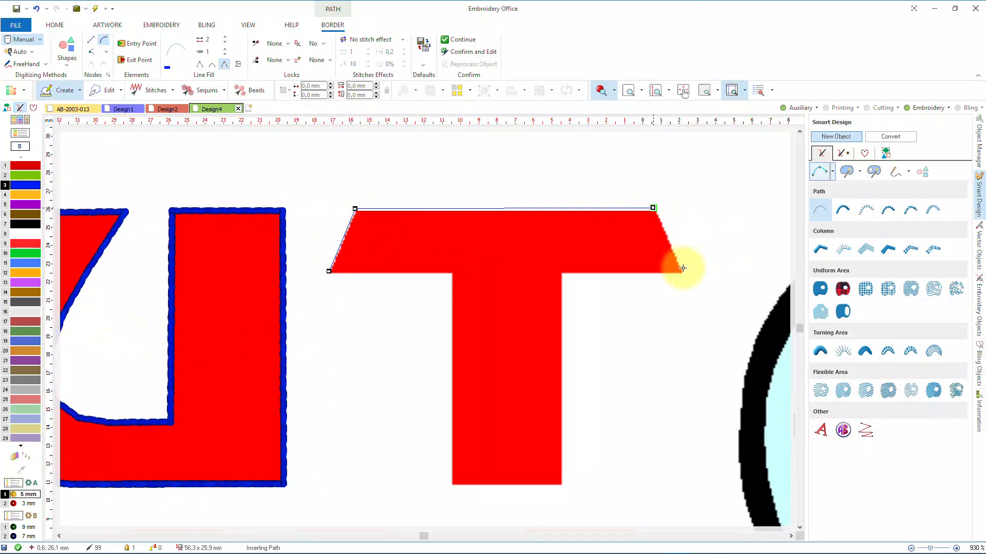
{"action": "left_click", "coordinate": [683, 272]}
{"action": "left_click", "coordinate": [561, 273]}
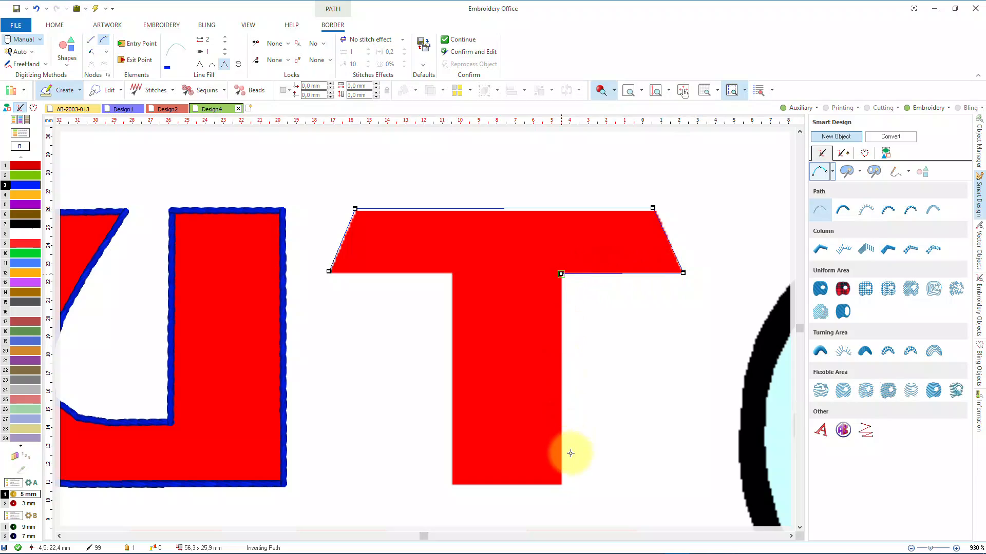
{"action": "left_click", "coordinate": [562, 485]}
{"action": "left_click", "coordinate": [454, 484]}
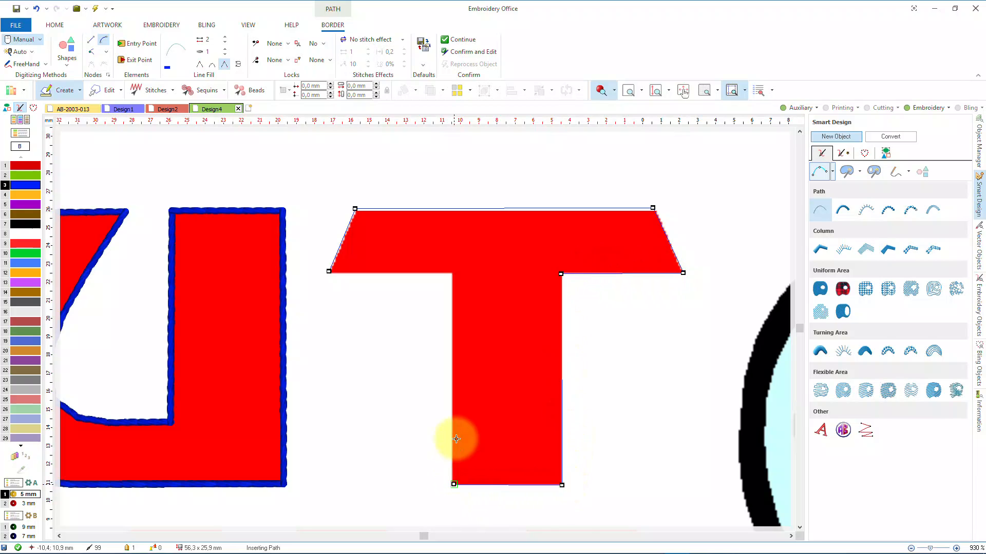
{"action": "left_click", "coordinate": [452, 272]}
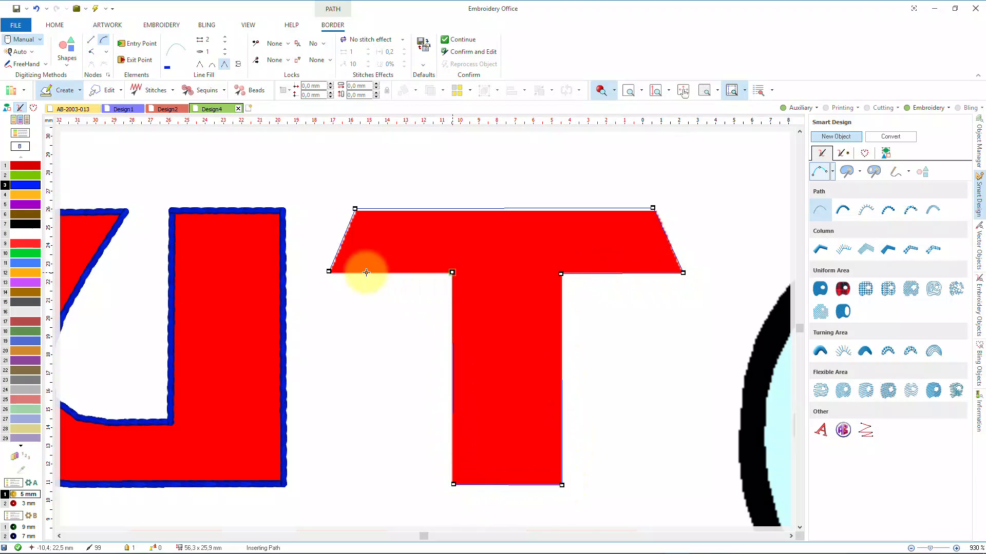
{"action": "right_click", "coordinate": [330, 271]}
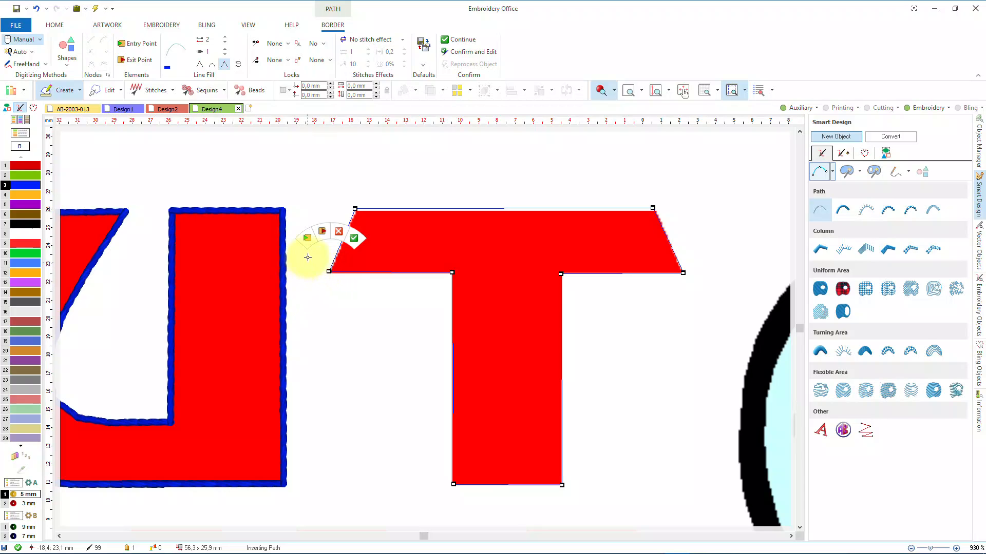
Add an entry point just outside the T crossbar's lower left tip and an exit point just outside its lower right tip
{"action": "left_click", "coordinate": [311, 240]}
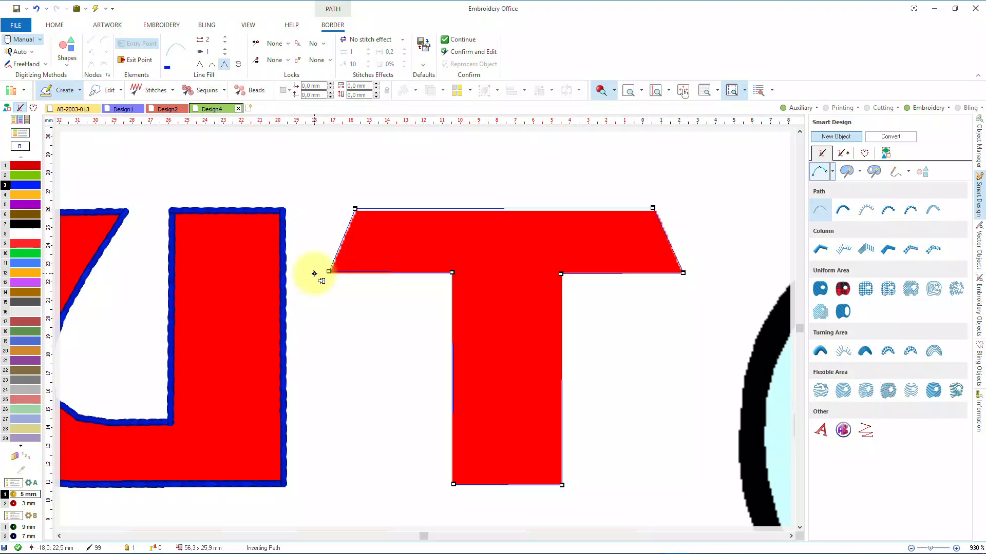
{"action": "left_click", "coordinate": [313, 272]}
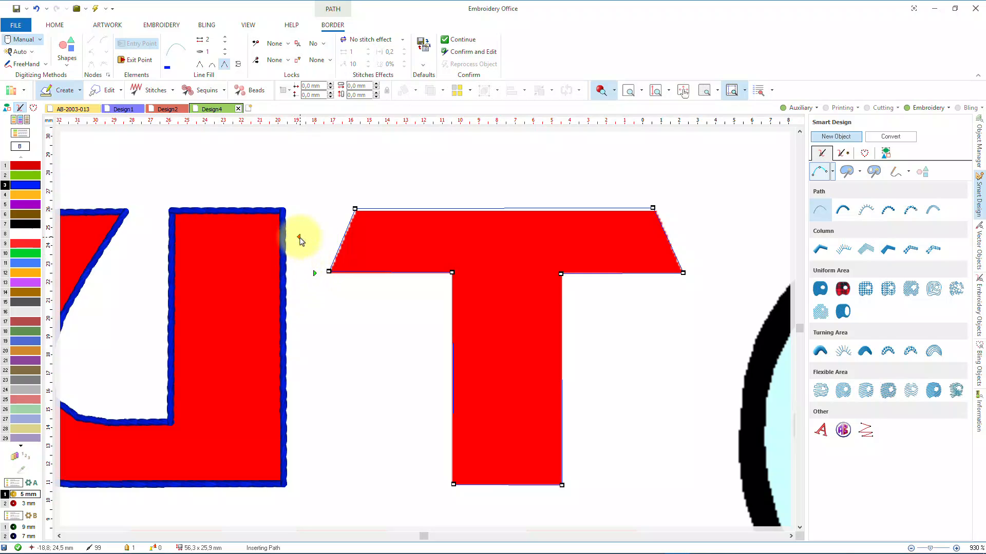
{"action": "left_click", "coordinate": [300, 238]}
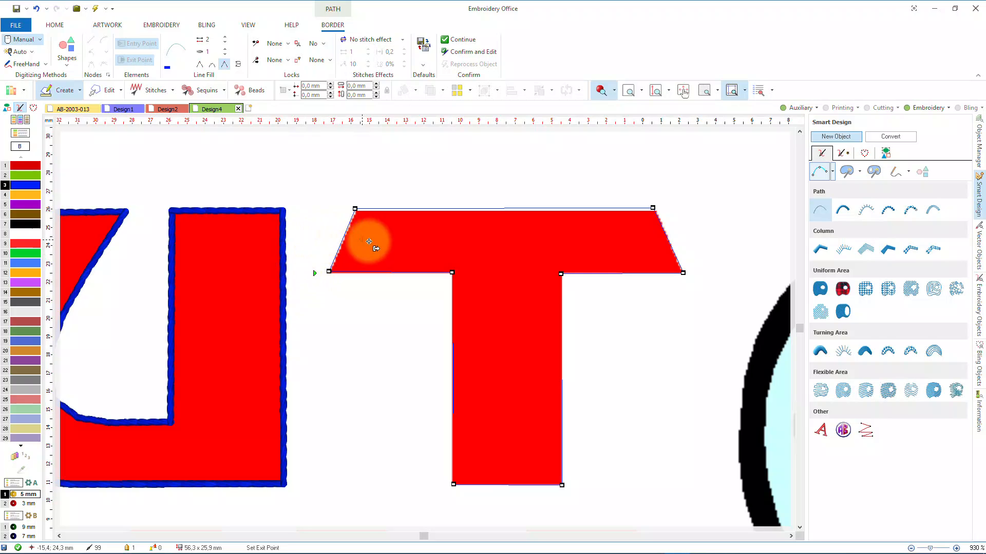
{"action": "left_click", "coordinate": [694, 282]}
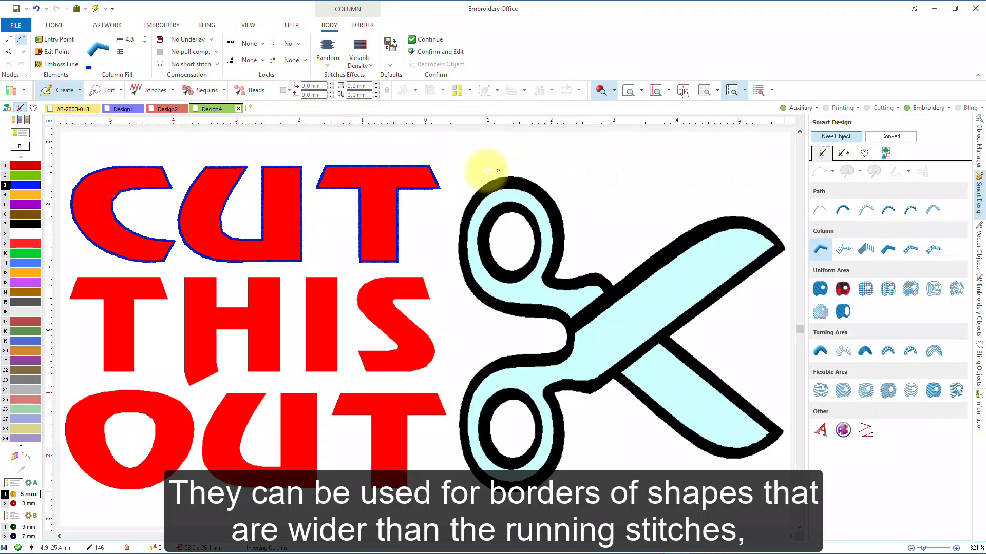
Digitize the crossbar of the T in THIS as a zig-zag column, placing node pairs at its slanted left and right ends
{"action": "left_click", "coordinate": [124, 184]}
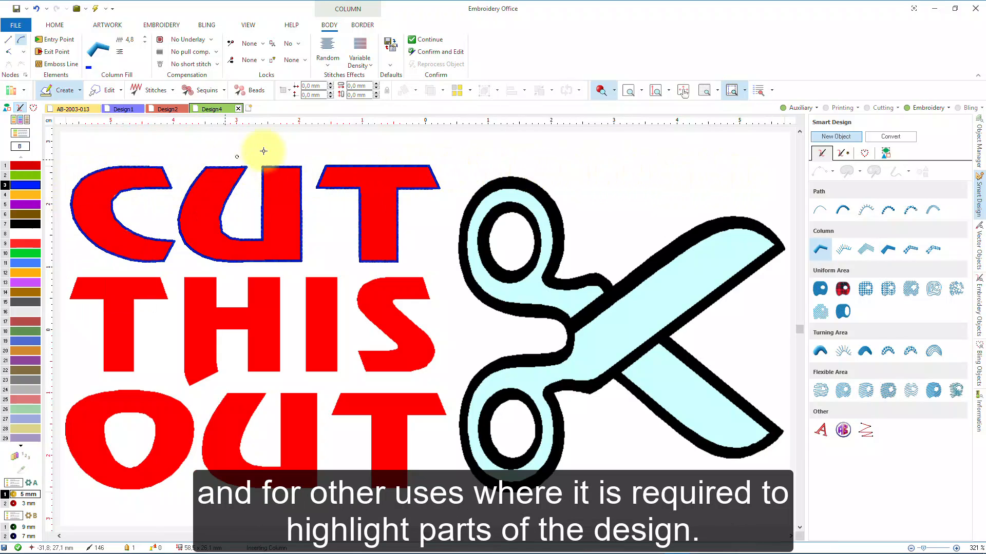
{"action": "left_click", "coordinate": [630, 91]}
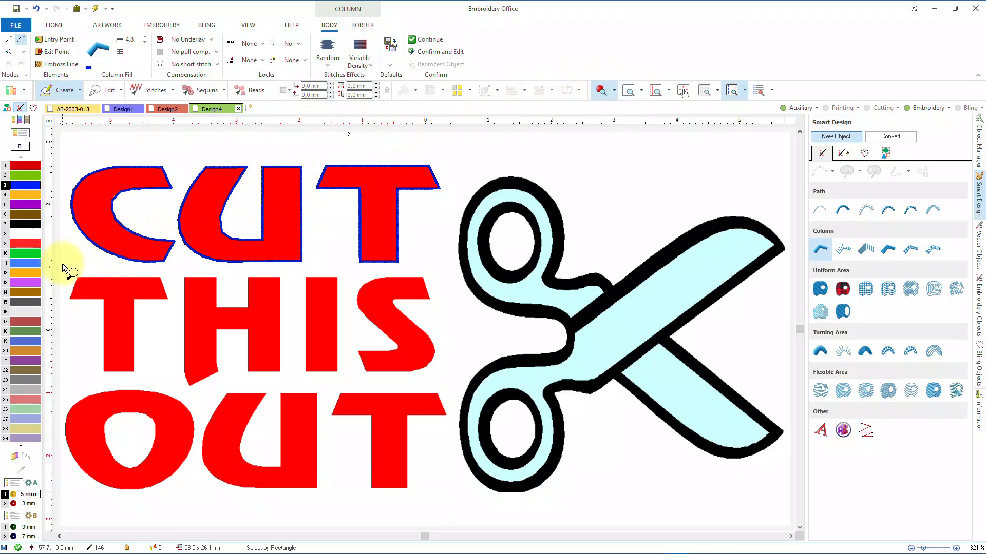
{"action": "left_click_drag", "start_coordinate": [63, 264], "coordinate": [294, 389]}
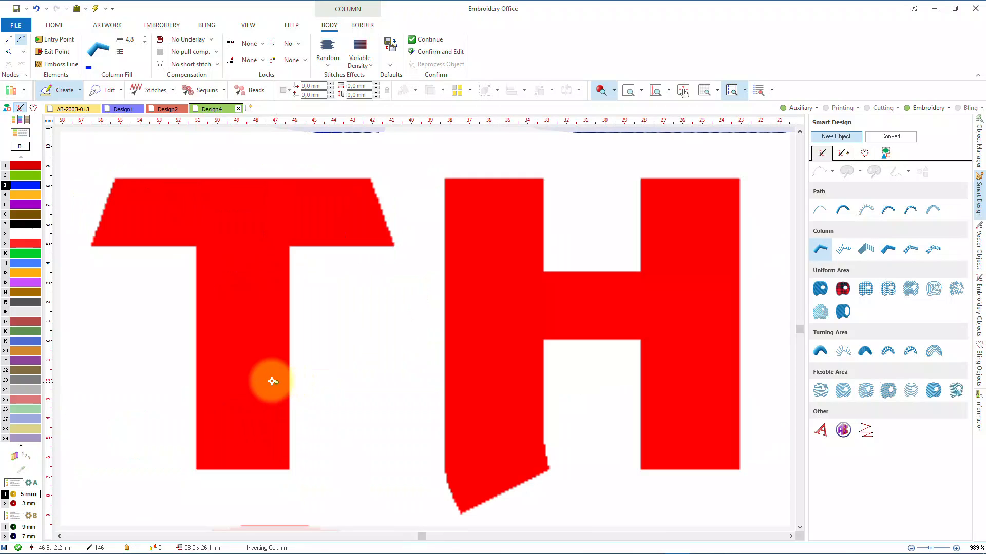
{"action": "left_click", "coordinate": [92, 245]}
{"action": "left_click", "coordinate": [115, 177]}
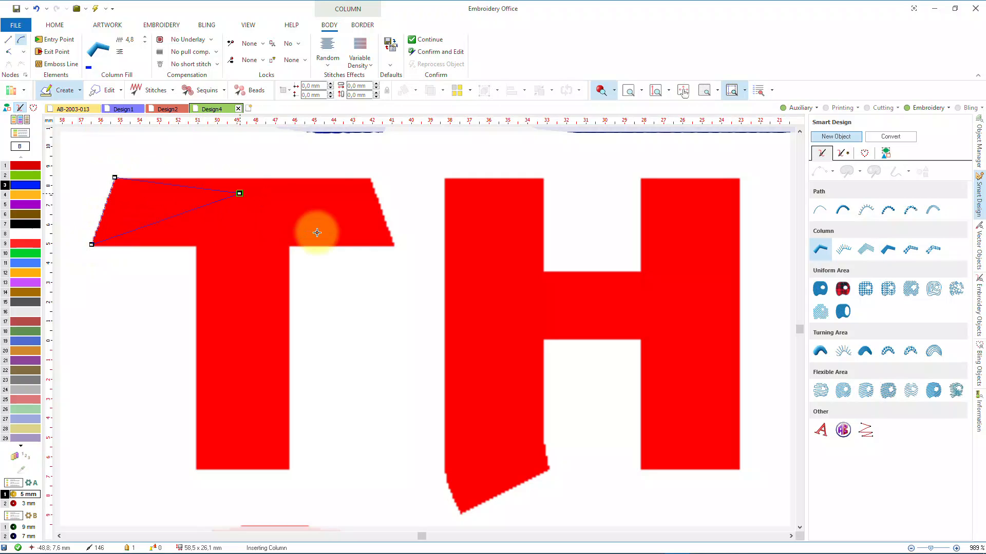
{"action": "left_click", "coordinate": [391, 241]}
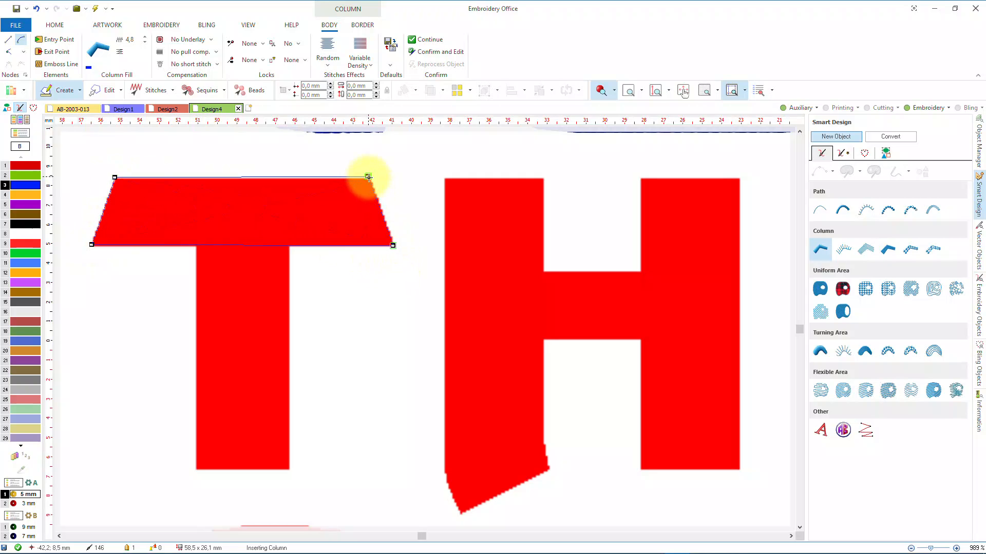
{"action": "left_click", "coordinate": [368, 178]}
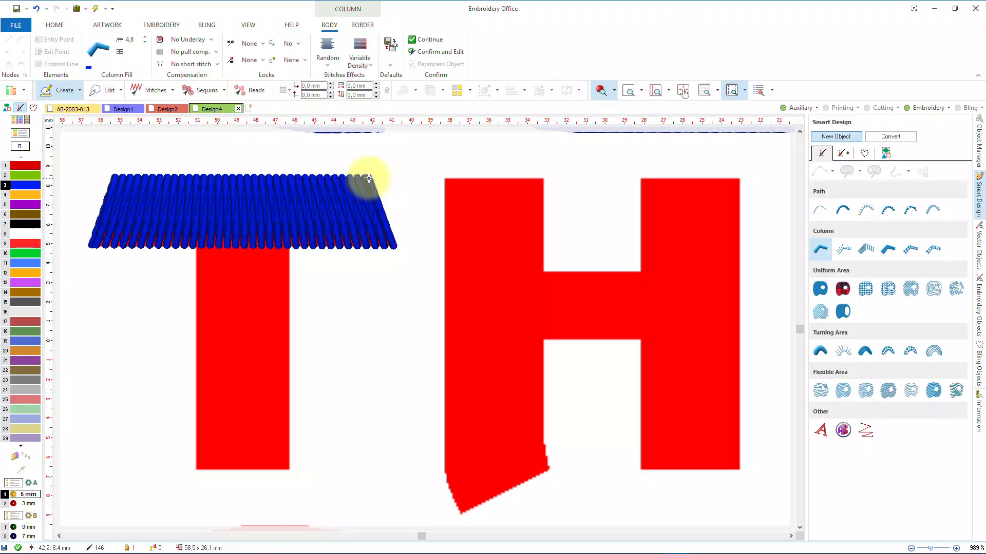
Digitize the same T's vertical stem as a zig-zag column, with node pairs under the crossbar and at the stem's base
{"action": "left_click", "coordinate": [195, 247]}
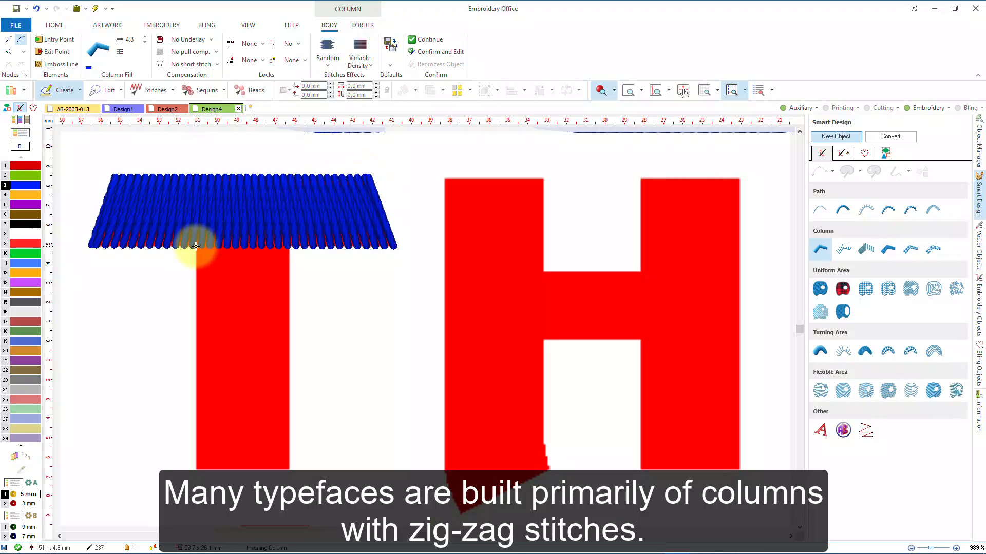
{"action": "left_click", "coordinate": [289, 247]}
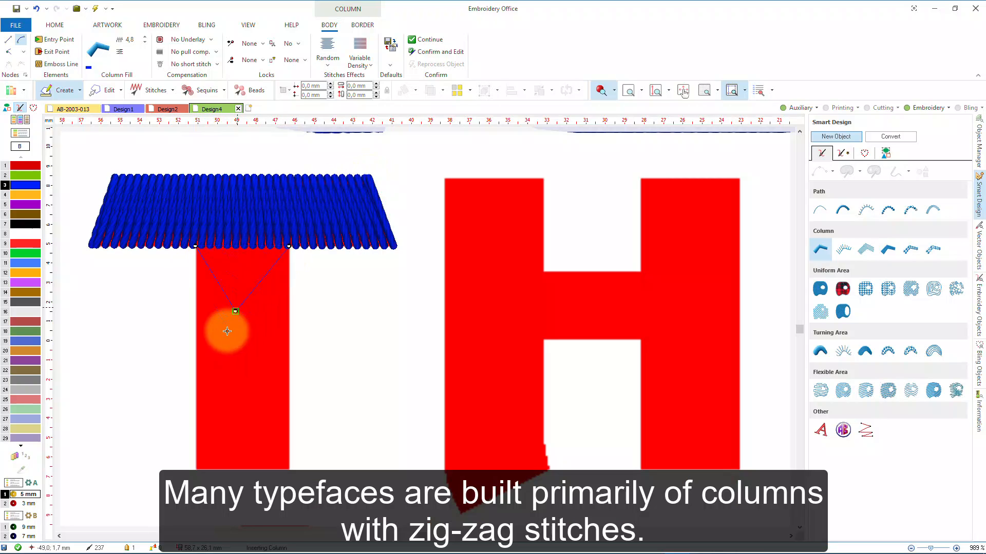
{"action": "left_click", "coordinate": [197, 469]}
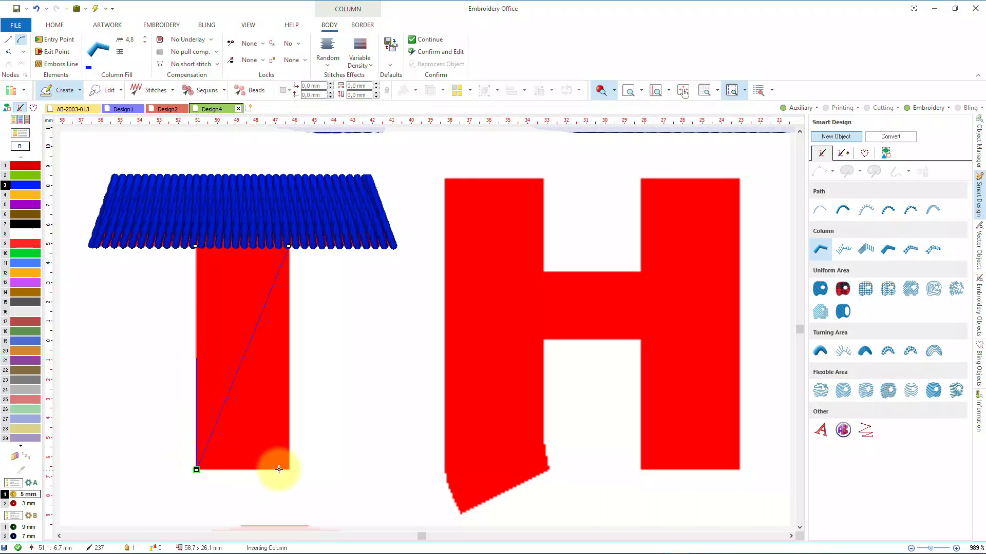
{"action": "left_click", "coordinate": [290, 469]}
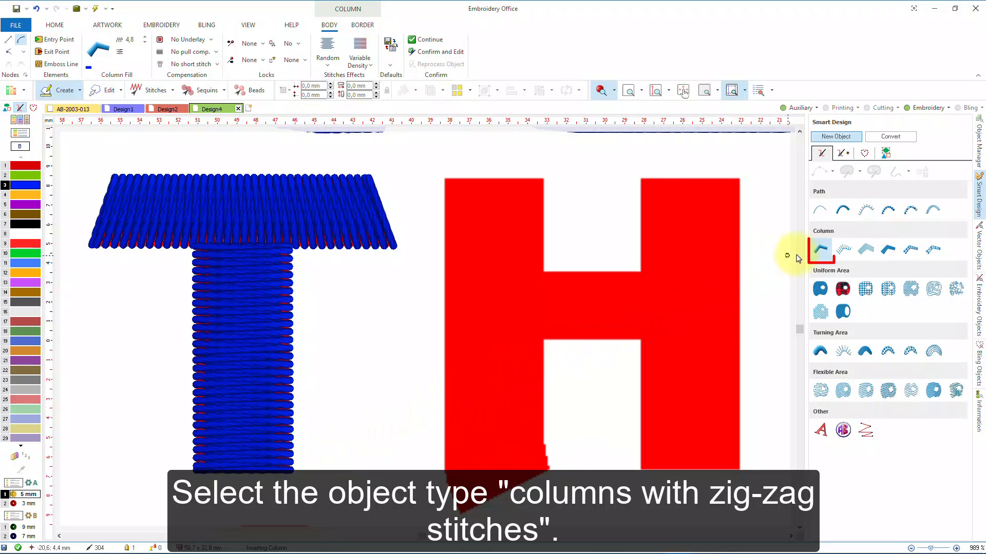
Digitize the H's left leg as a zig-zag column with three node pairs: its top, above the slanted foot, and the foot's end
{"action": "left_click", "coordinate": [820, 245]}
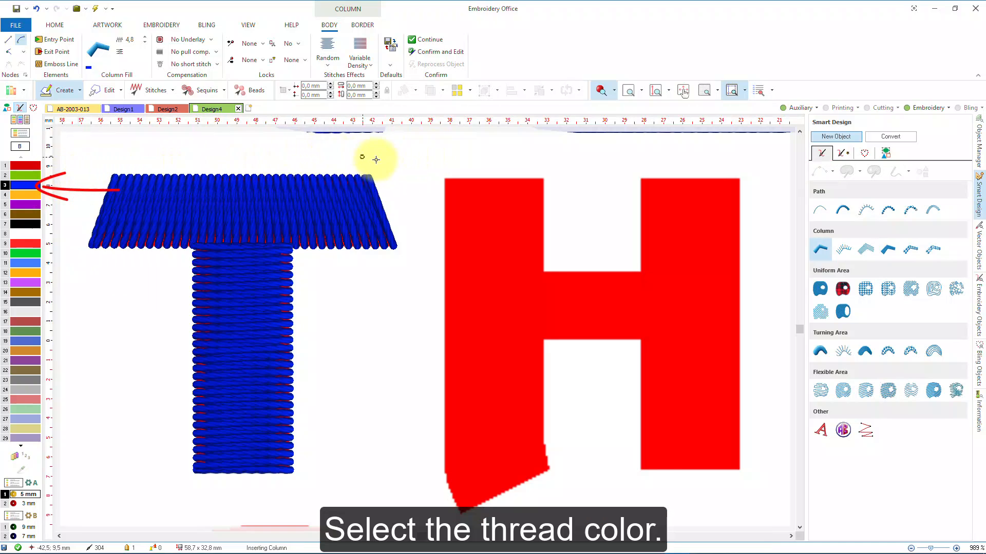
{"action": "left_click", "coordinate": [446, 180]}
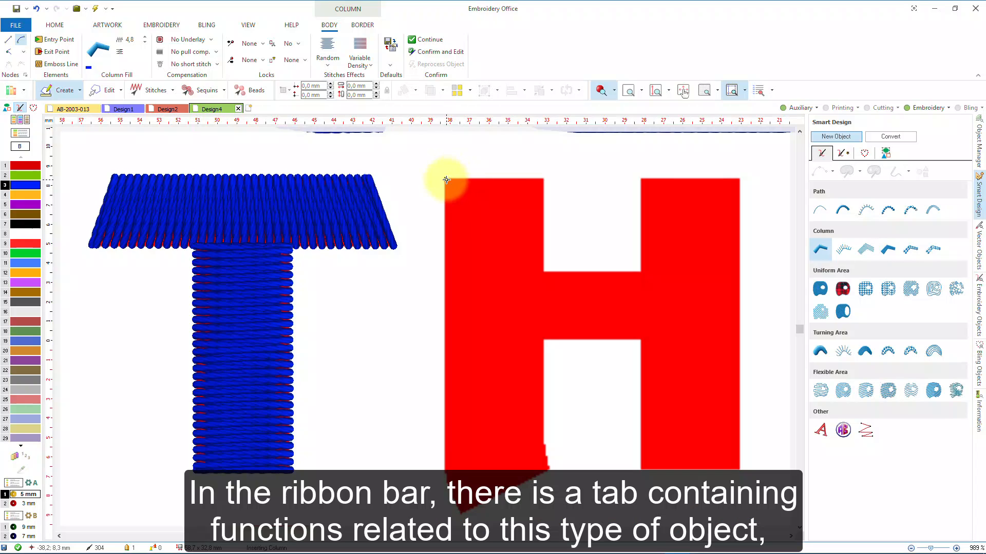
{"action": "left_click", "coordinate": [516, 174]}
{"action": "left_click", "coordinate": [541, 179]}
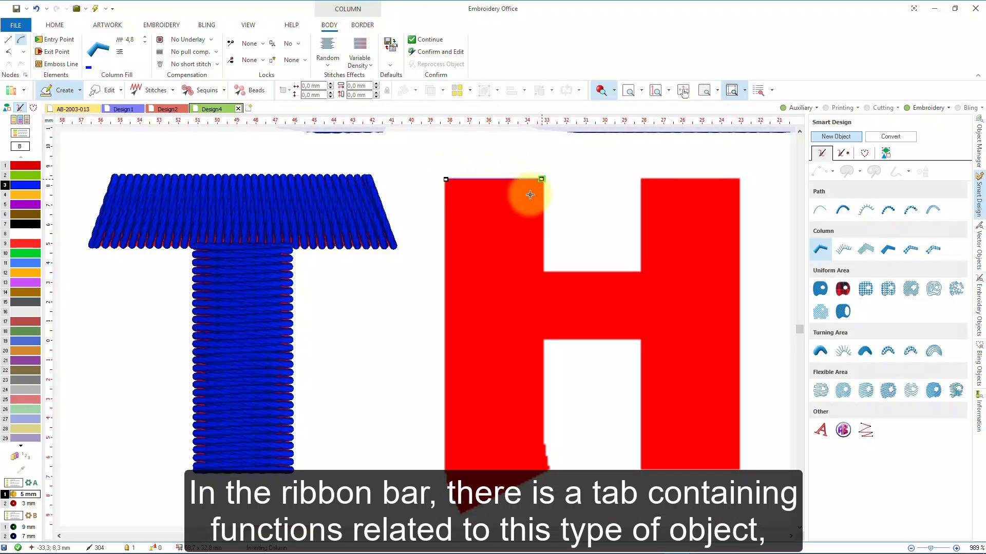
{"action": "left_click", "coordinate": [444, 470]}
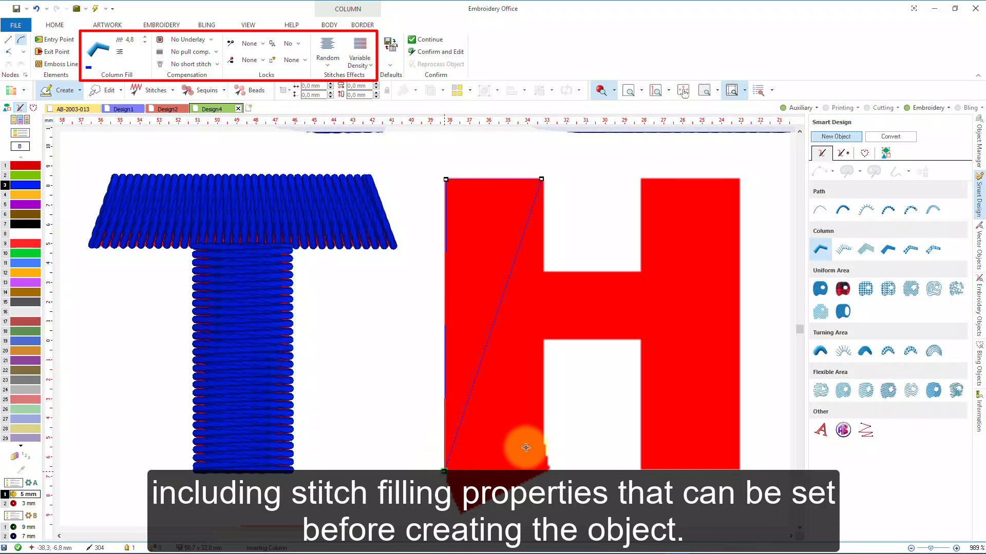
{"action": "left_click", "coordinate": [542, 442]}
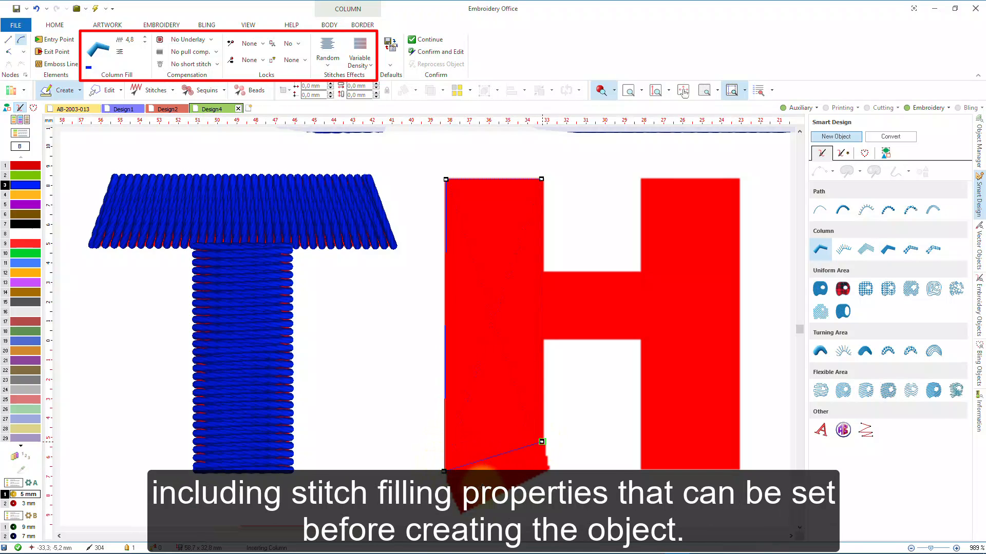
{"action": "left_click", "coordinate": [461, 513]}
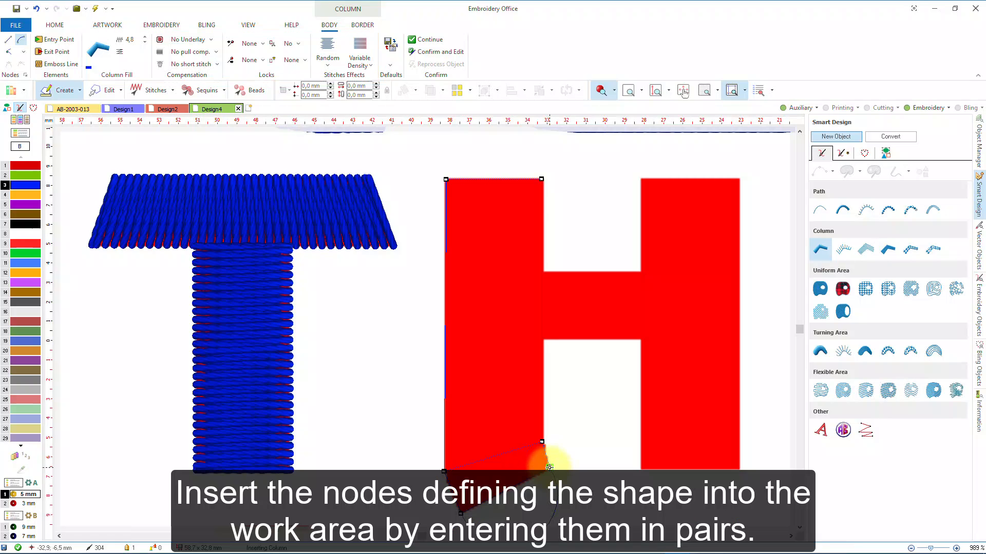
{"action": "left_click", "coordinate": [549, 467]}
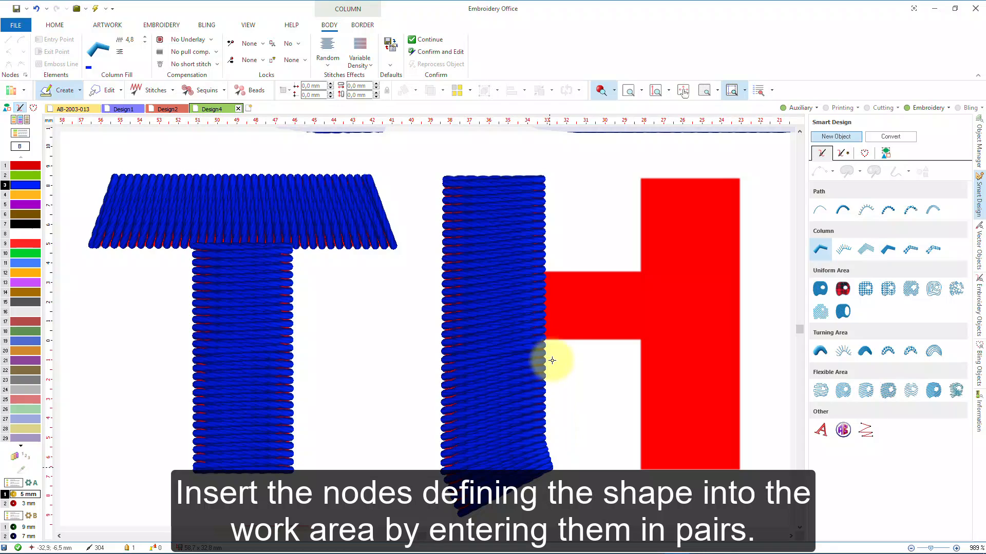
Digitize the H's crossbar as a zig-zag column, with node pairs where it meets the left leg and the right leg
{"action": "left_click", "coordinate": [541, 273]}
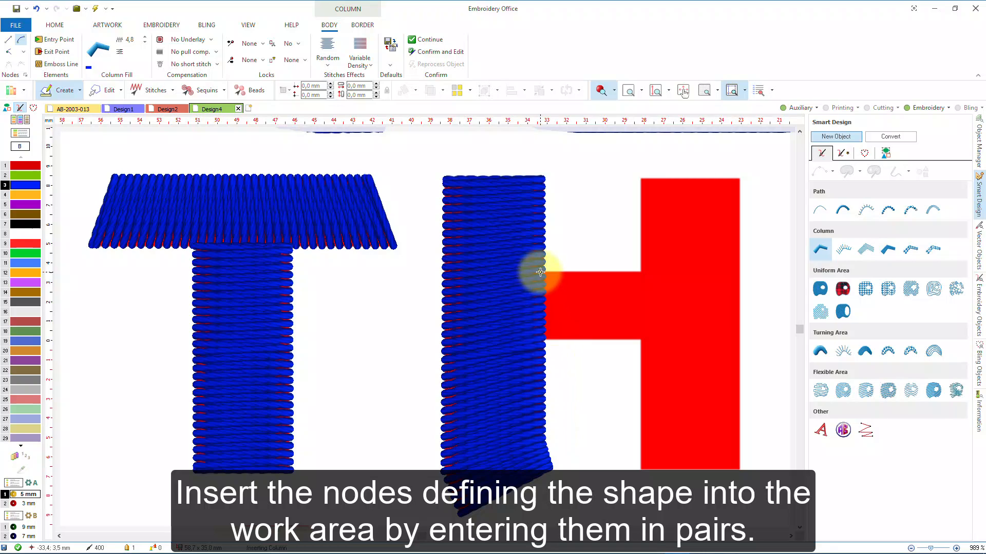
{"action": "left_click", "coordinate": [544, 339]}
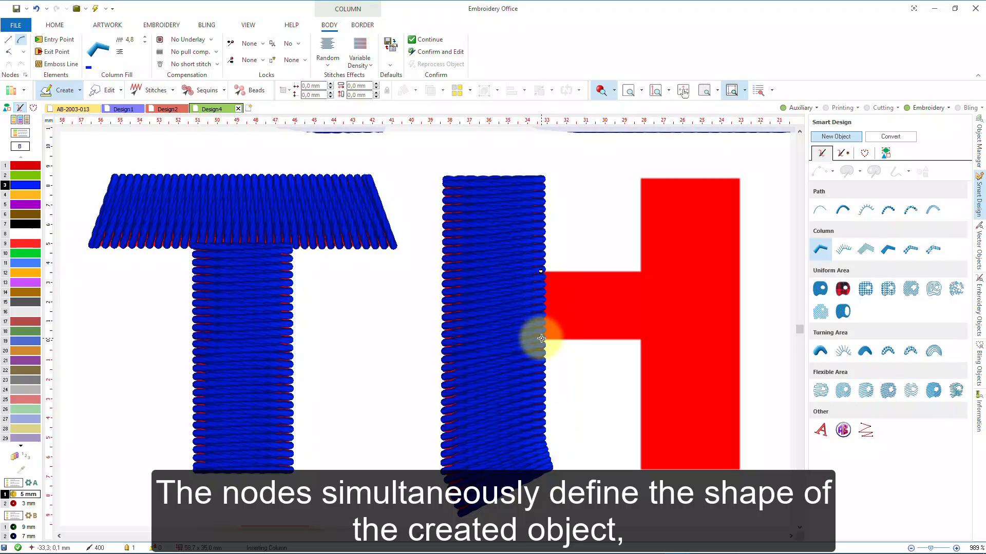
{"action": "left_click", "coordinate": [612, 290]}
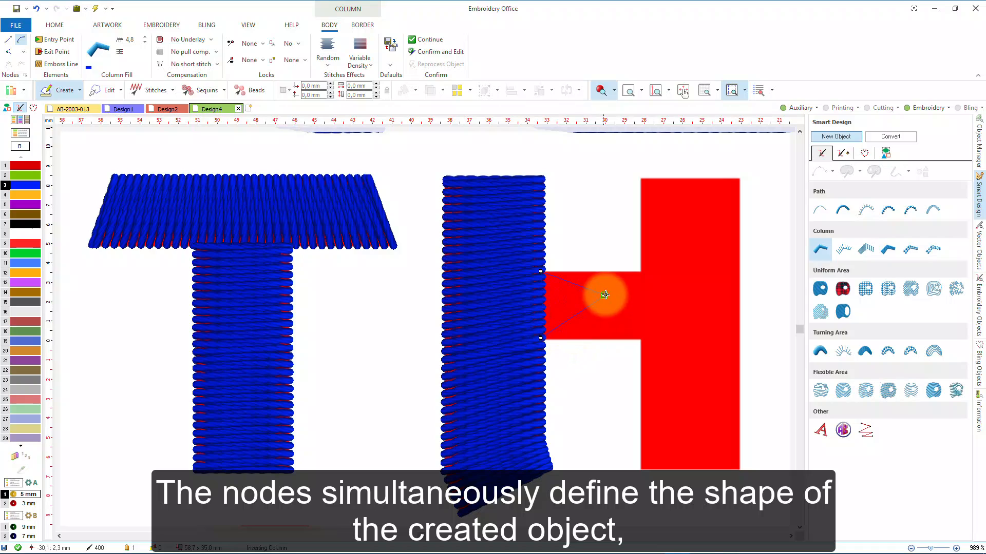
{"action": "left_click", "coordinate": [649, 269]}
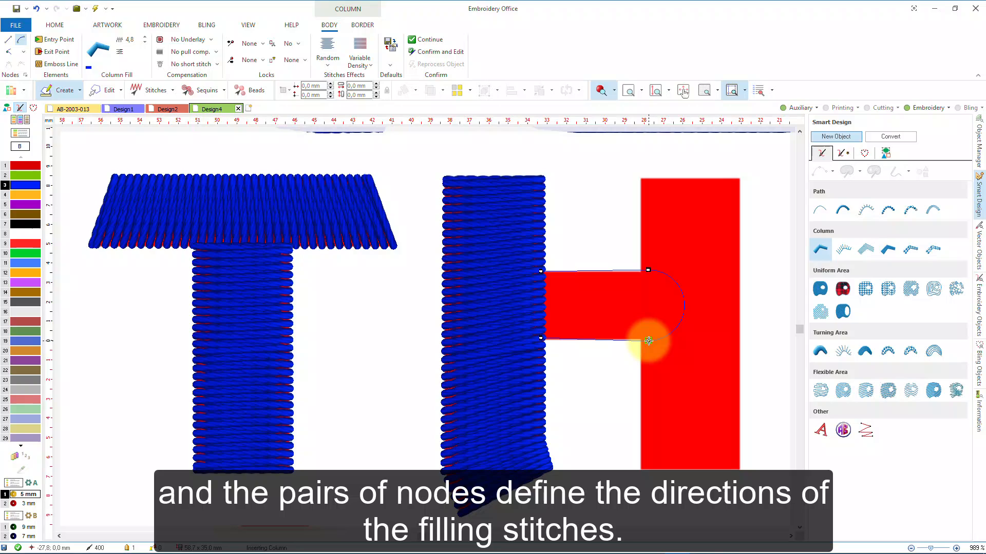
{"action": "key", "text": "Return"}
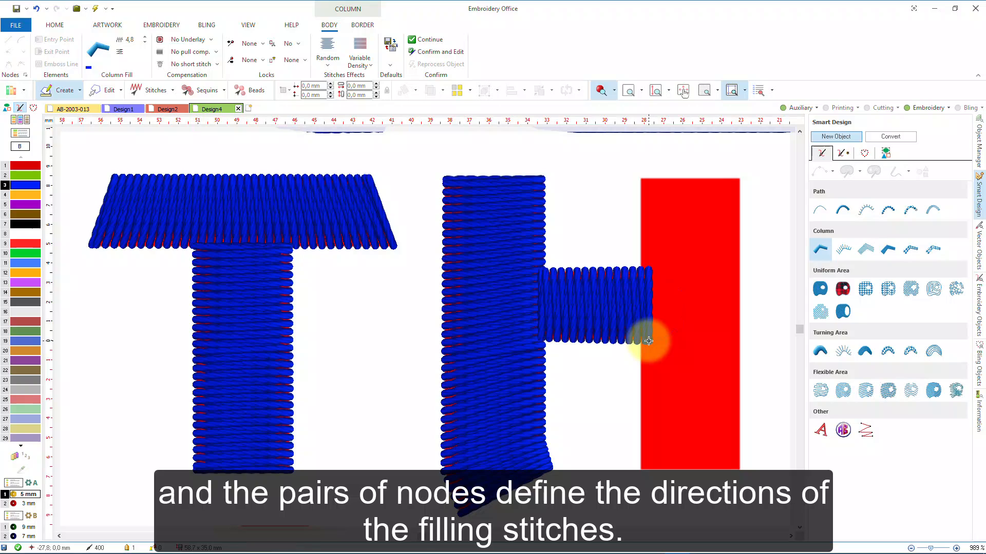
Digitize the H's right leg as a zig-zag column, placing one node pair at its top corners and one at its base corners
{"action": "left_click", "coordinate": [640, 178]}
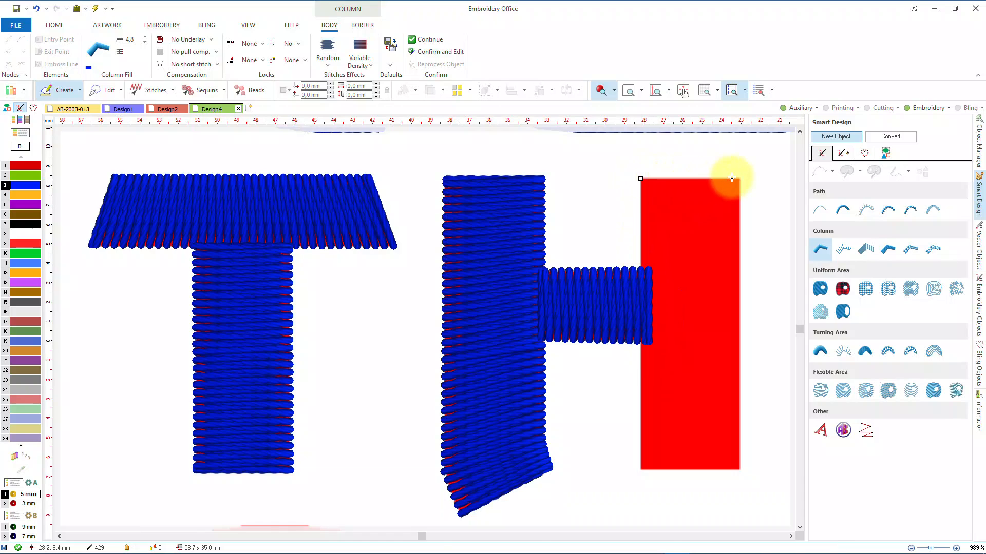
{"action": "left_click", "coordinate": [740, 178]}
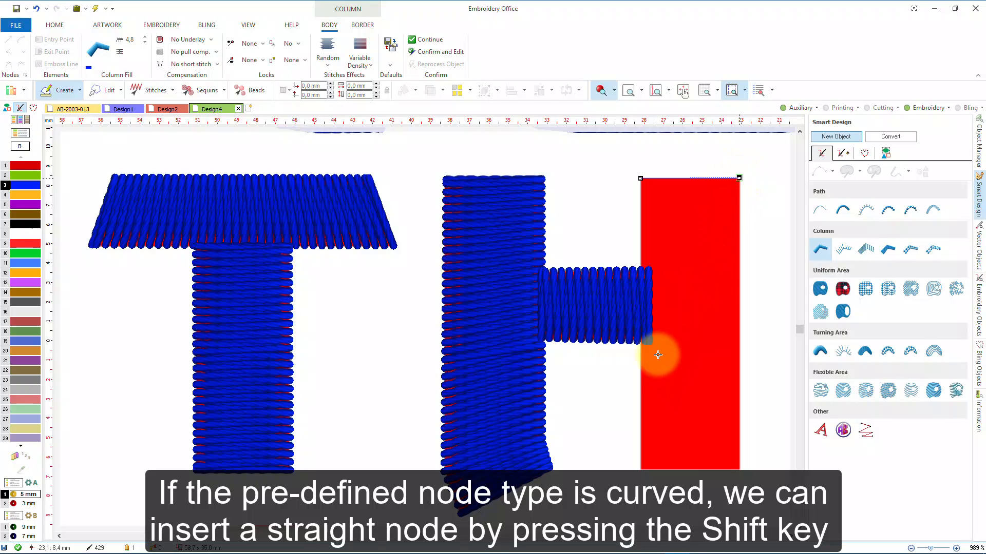
{"action": "left_click", "coordinate": [640, 467]}
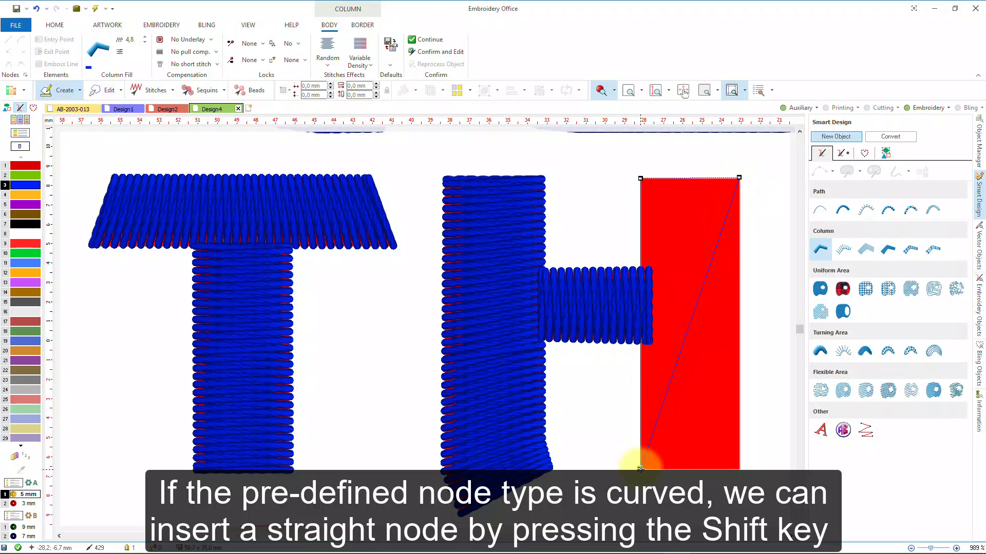
{"action": "left_click", "coordinate": [740, 470]}
{"action": "key", "text": "Return"}
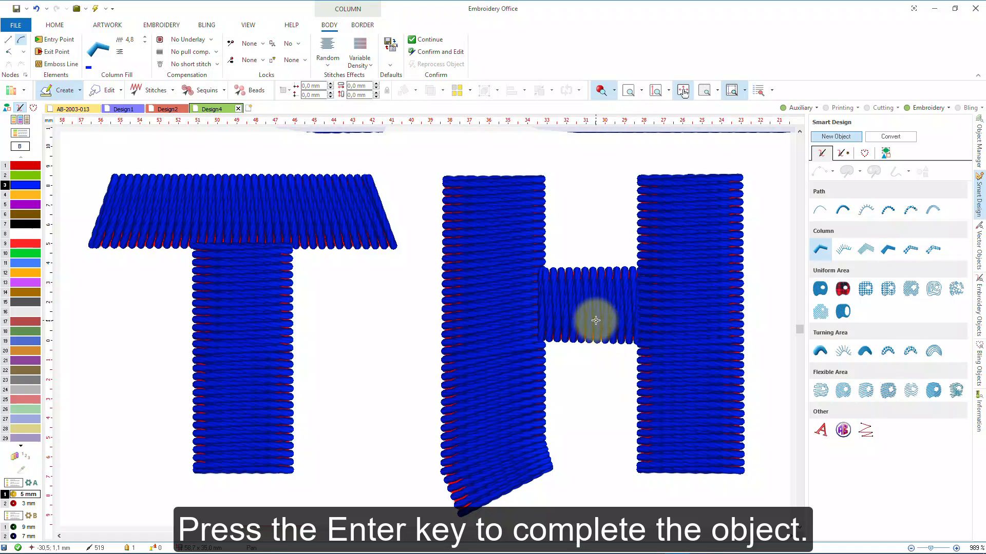
Outline the I in THIS as a zig-zag column with node pairs at its top and base corners
{"action": "scroll", "coordinate": [596, 321], "scroll_direction": "up", "scroll_amount": 1}
{"action": "left_click_drag", "start_coordinate": [595, 321], "coordinate": [32, 324]}
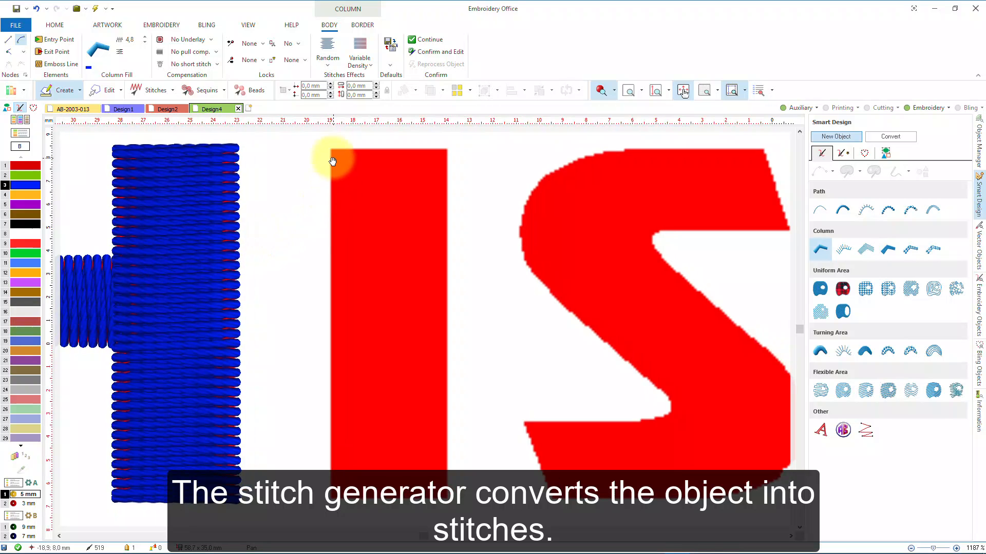
{"action": "key", "text": "Escape"}
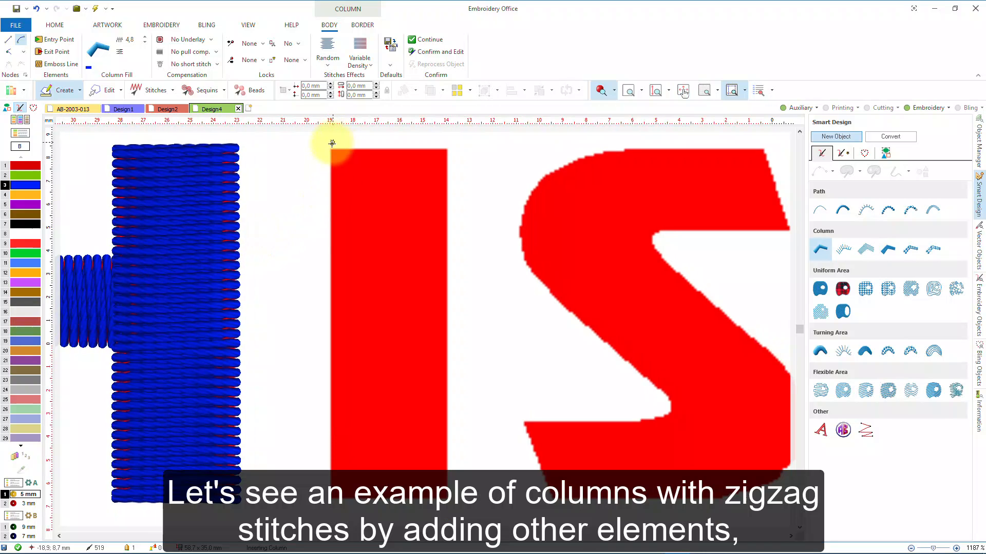
{"action": "left_click", "coordinate": [331, 149]}
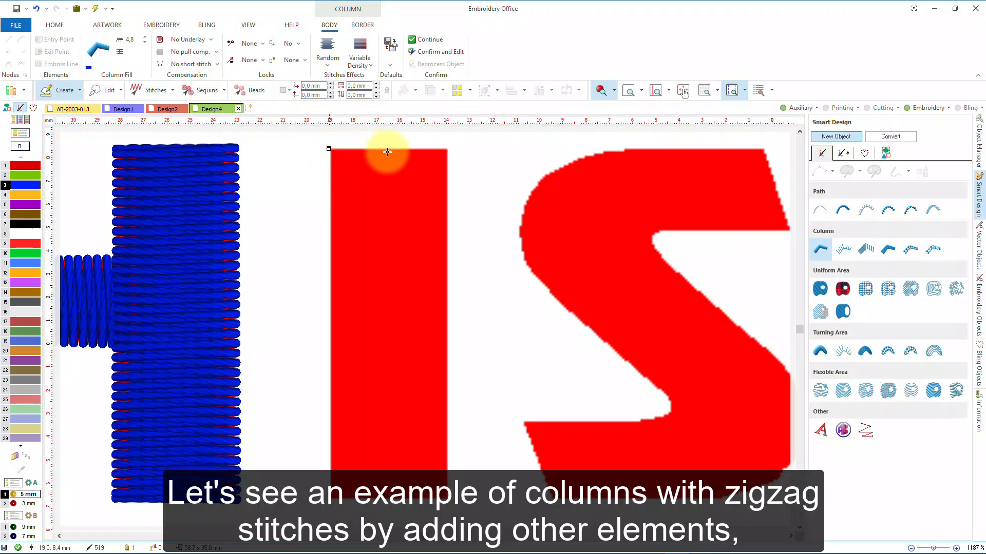
{"action": "left_click", "coordinate": [449, 147]}
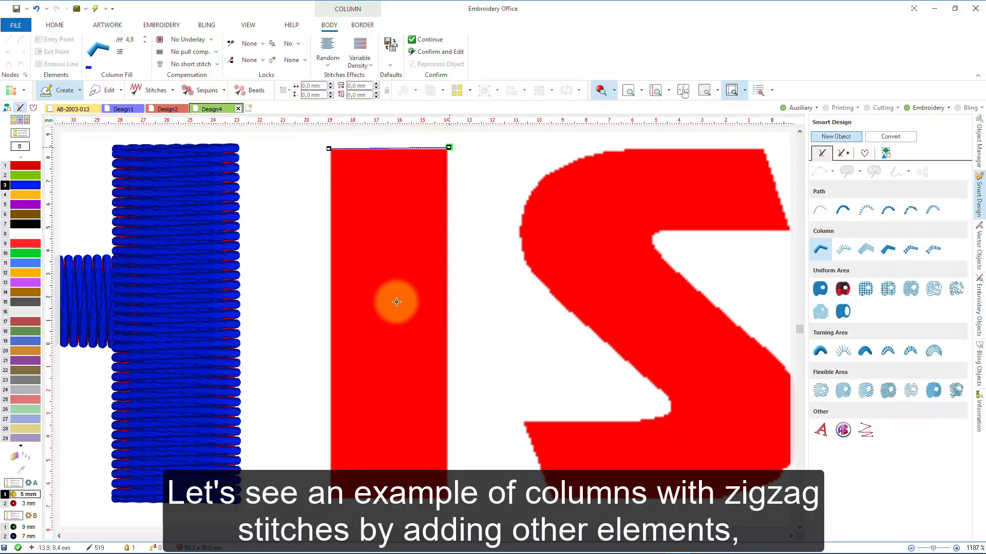
{"action": "left_click", "coordinate": [330, 497]}
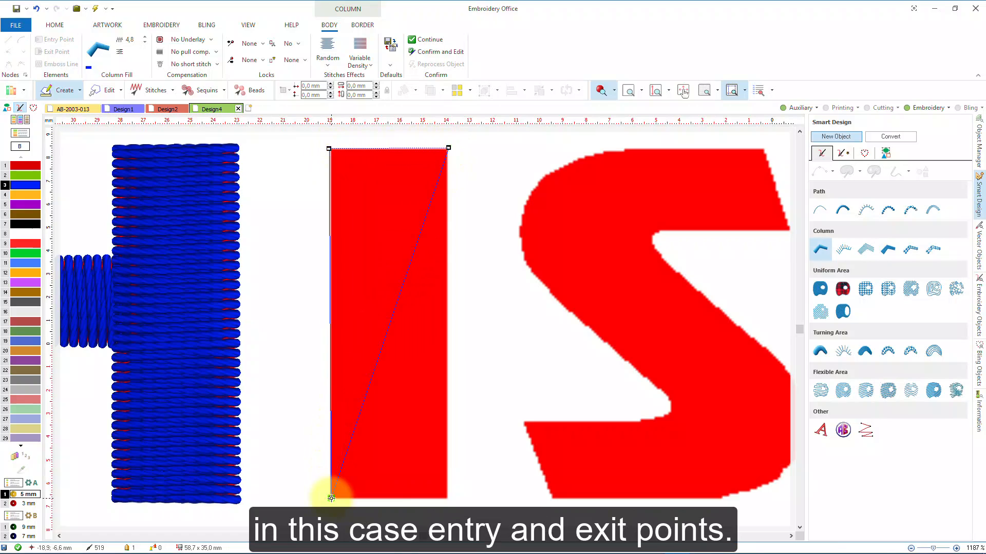
{"action": "left_click", "coordinate": [444, 498]}
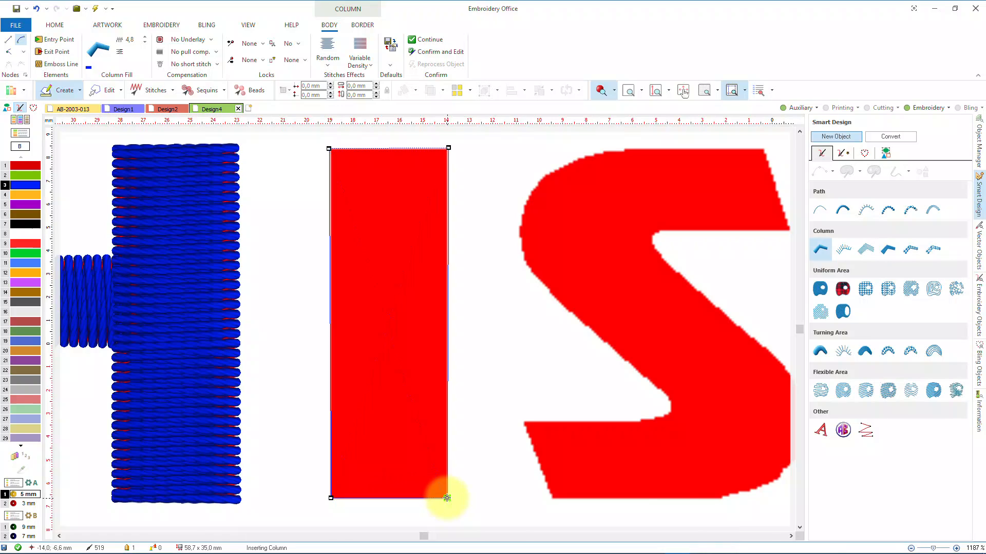
Add an entry point outside the I's lower left corner and an exit point outside its lower right, and complete the column
{"action": "right_click", "coordinate": [446, 498]}
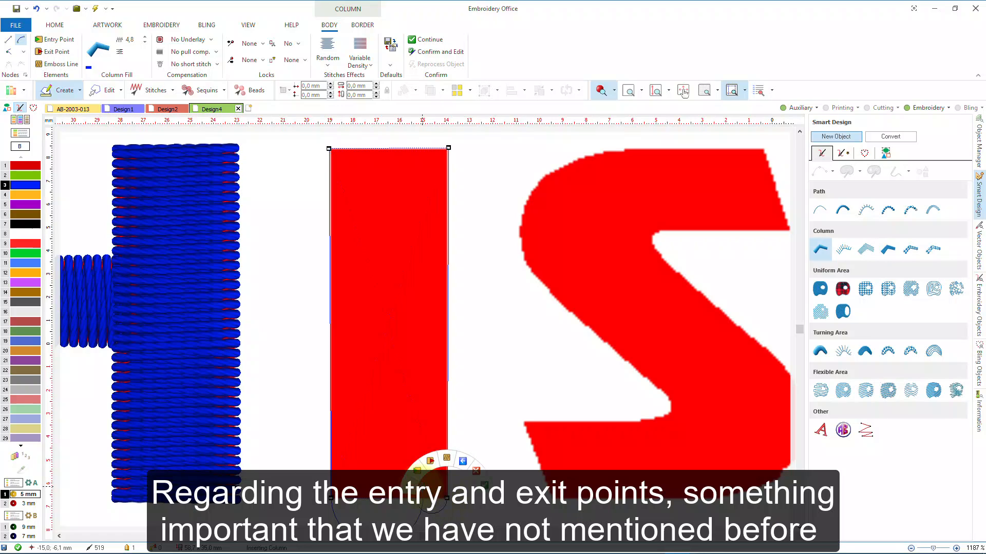
{"action": "left_click", "coordinate": [417, 473]}
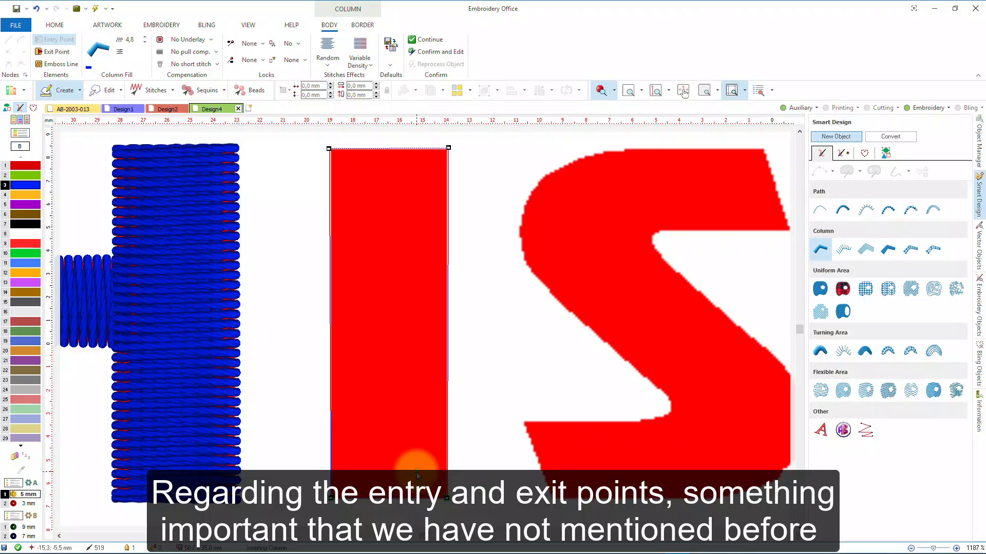
{"action": "right_click", "coordinate": [311, 495]}
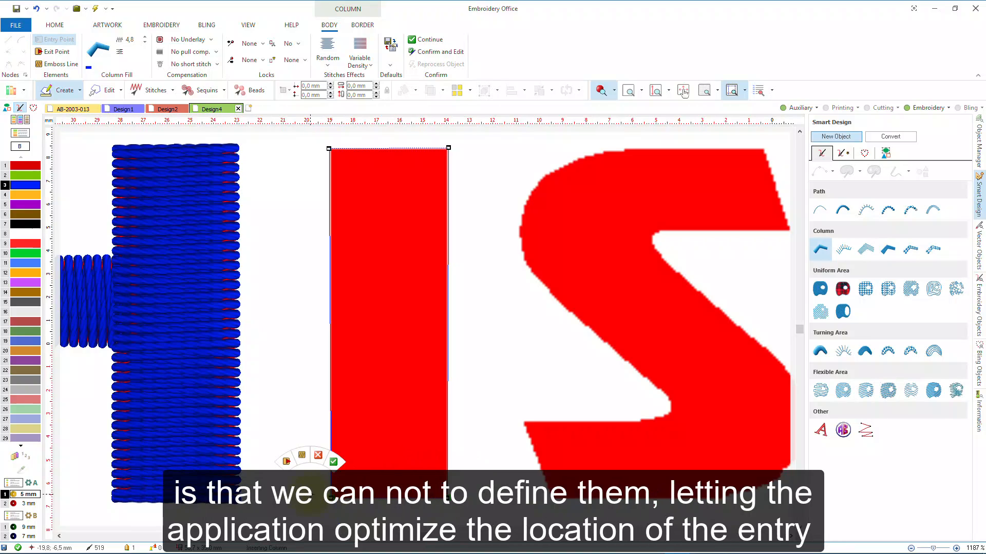
{"action": "left_click", "coordinate": [286, 462]}
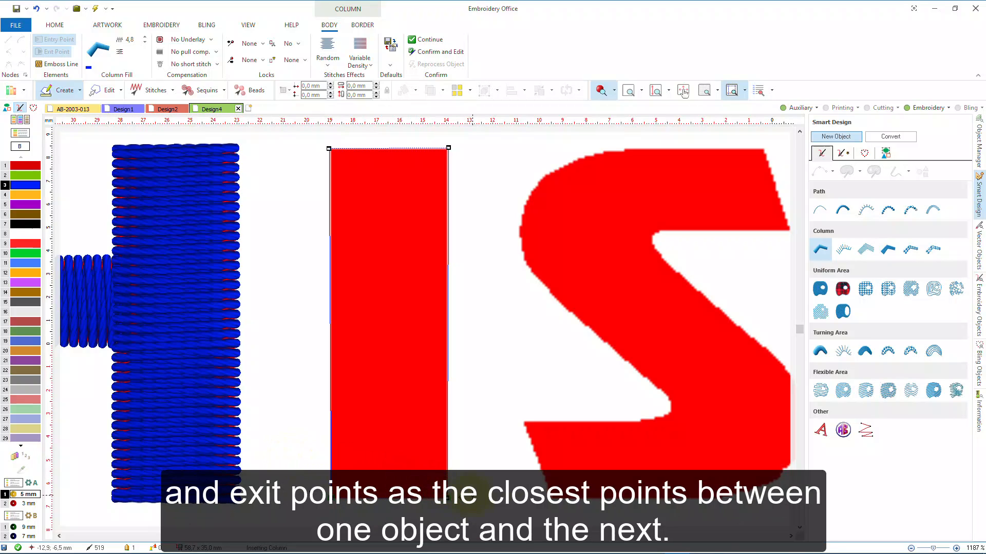
{"action": "key", "text": "Return"}
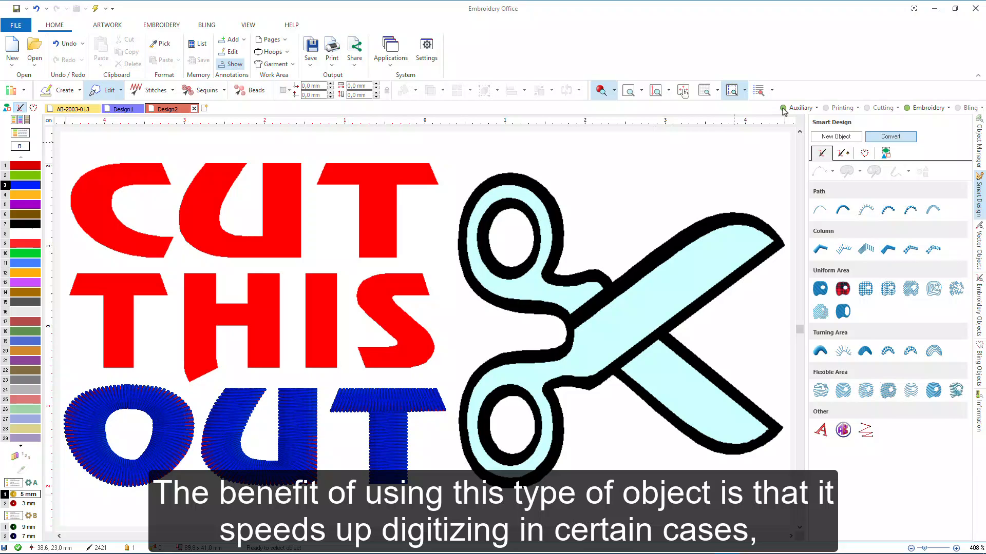
Toggle the Auxiliary layer's display and start a zig-zag turning area in manual digitizing mode with thread color 13
{"action": "left_click", "coordinate": [782, 109]}
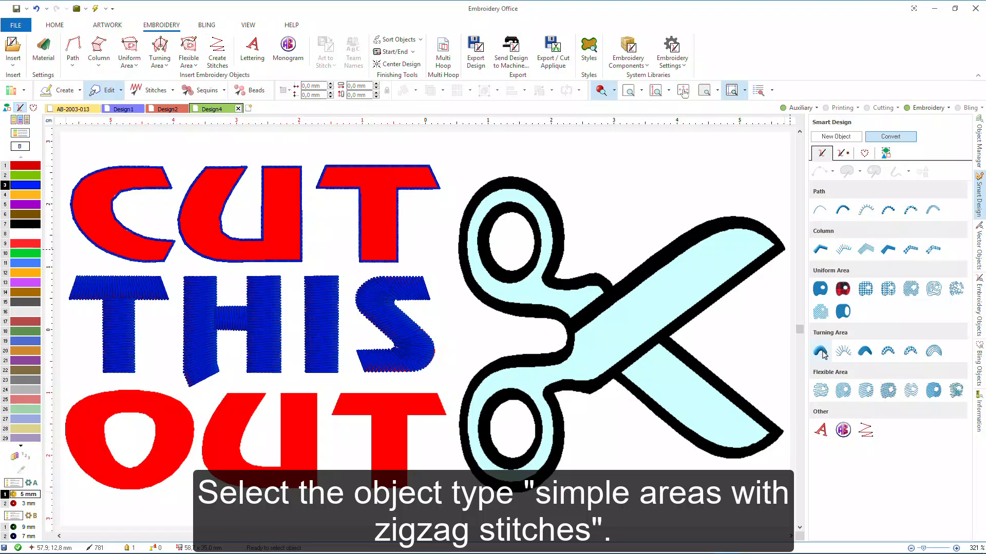
{"action": "left_click", "coordinate": [821, 351]}
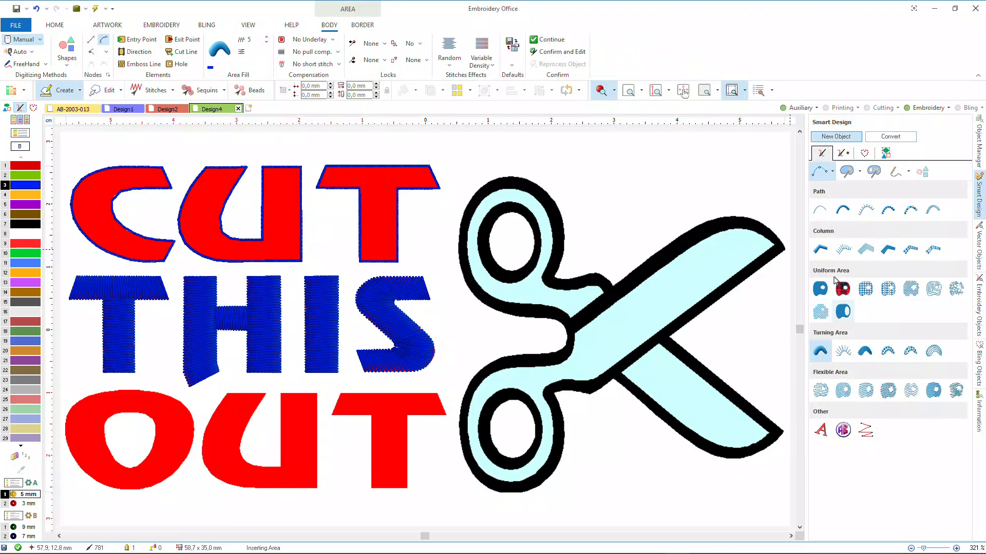
{"action": "left_click", "coordinate": [820, 171]}
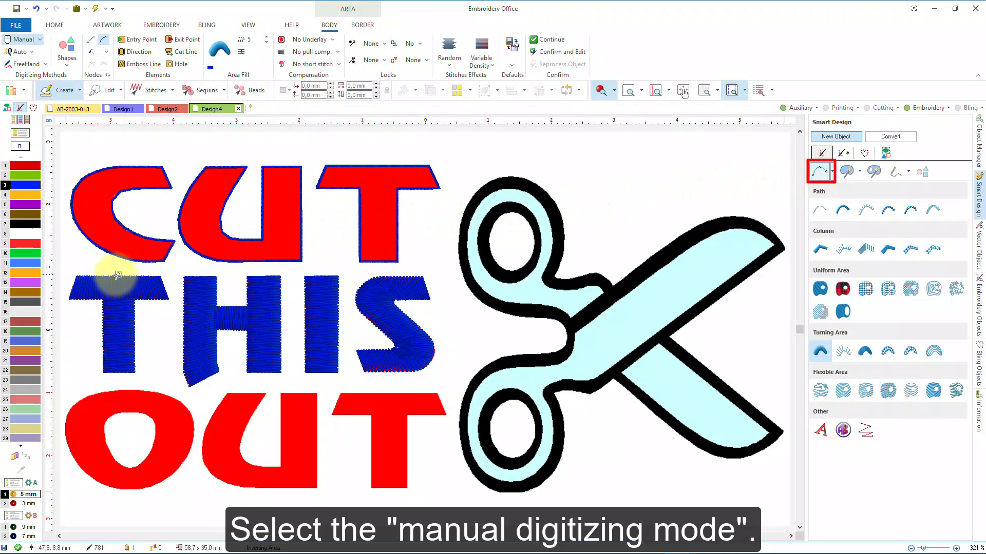
{"action": "left_click", "coordinate": [26, 283]}
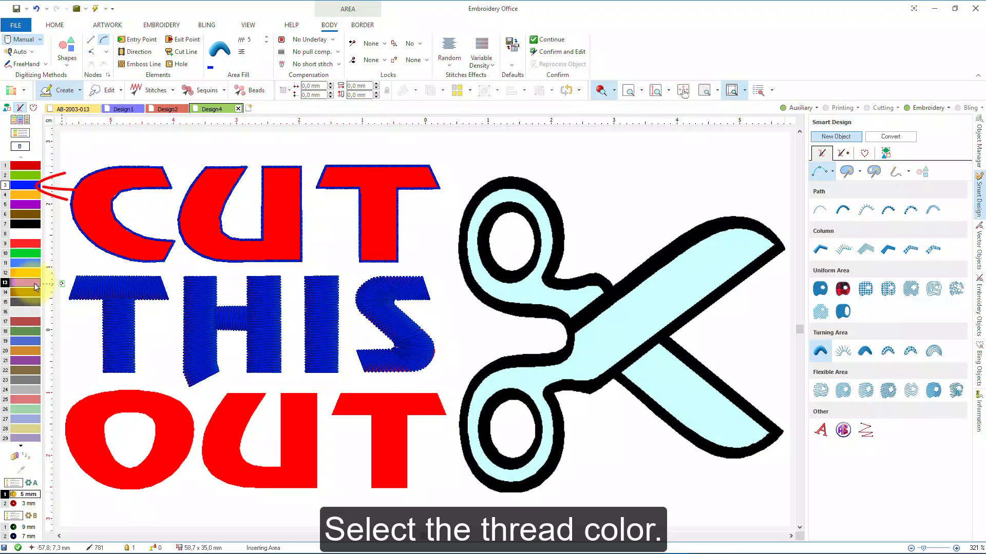
Outline the crossbar of the T in OUT with nodes at its four corners, closing the shape at the upper right corner
{"action": "left_click", "coordinate": [633, 91]}
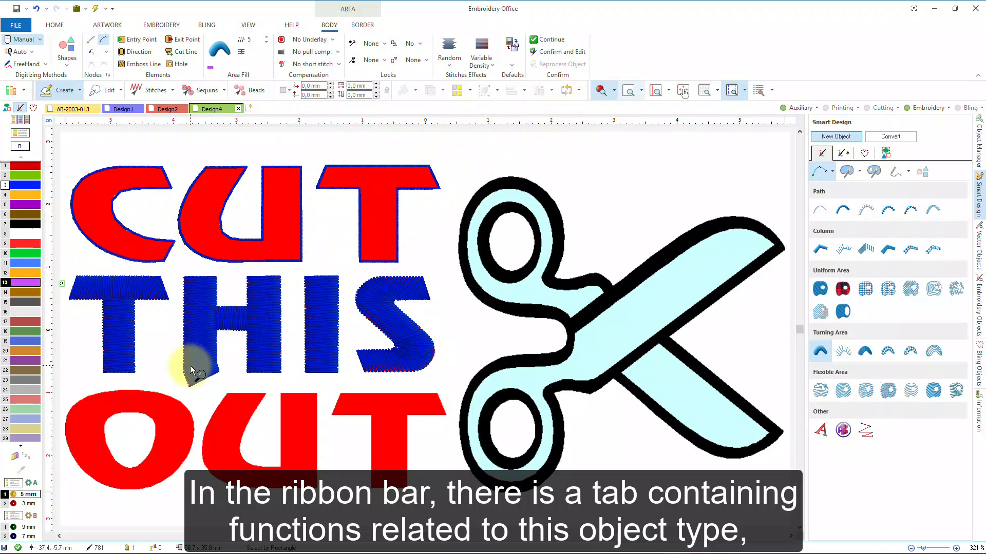
{"action": "mouse_move", "coordinate": [190, 365]}
{"action": "left_mouse_down"}
{"action": "mouse_move", "coordinate": [395, 448]}
{"action": "mouse_move", "coordinate": [469, 505]}
{"action": "left_mouse_up"}
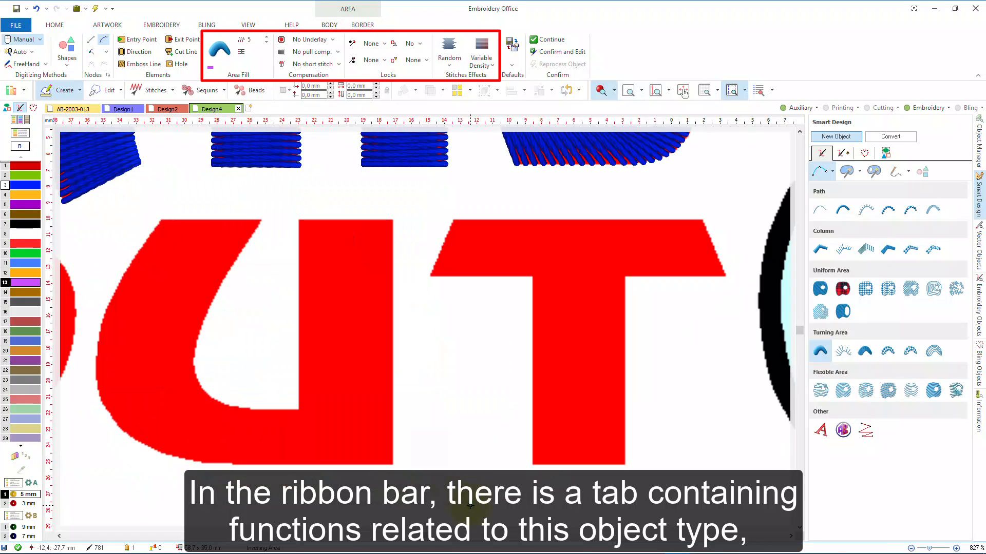
{"action": "left_click", "coordinate": [701, 220]}
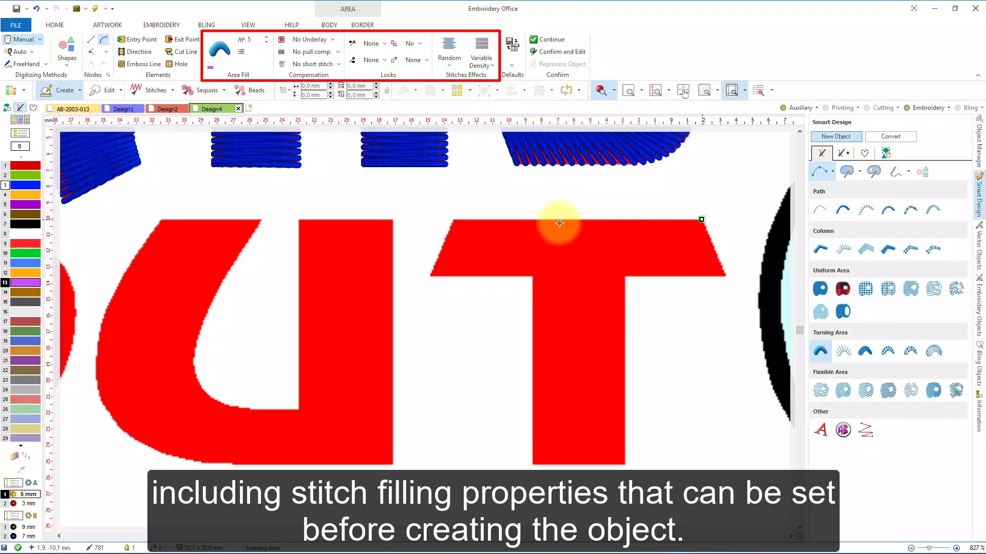
{"action": "left_click", "coordinate": [453, 220]}
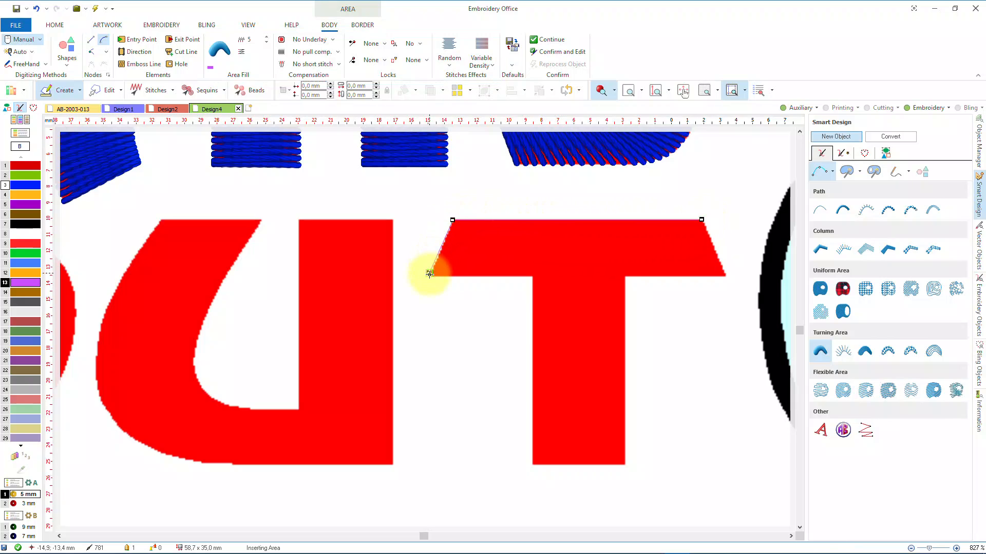
{"action": "left_click", "coordinate": [429, 274]}
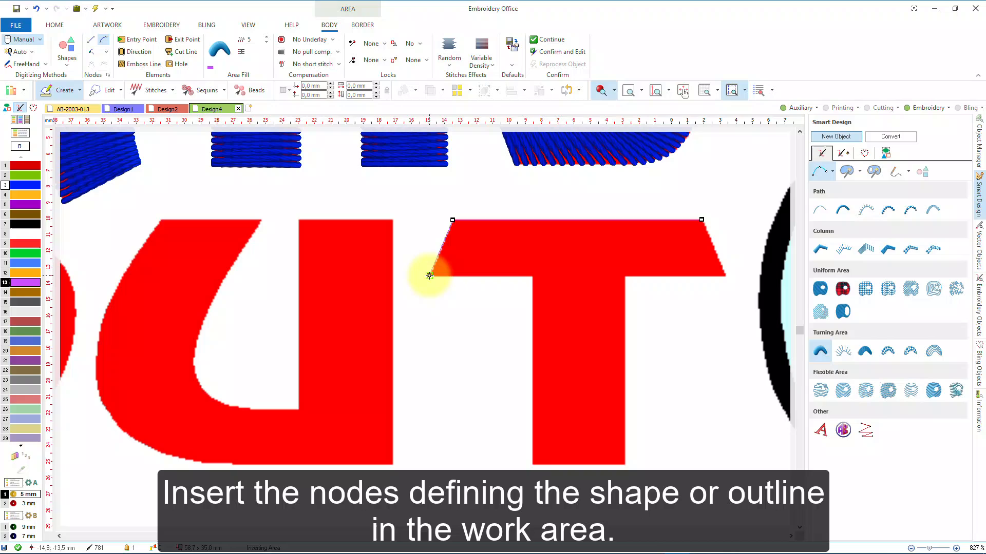
{"action": "left_click", "coordinate": [727, 274]}
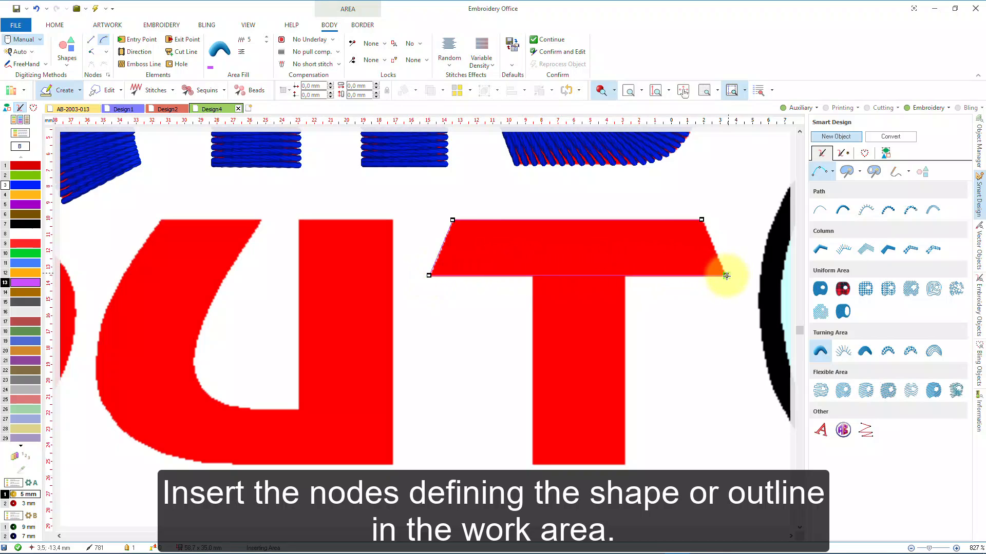
{"action": "left_click", "coordinate": [701, 219]}
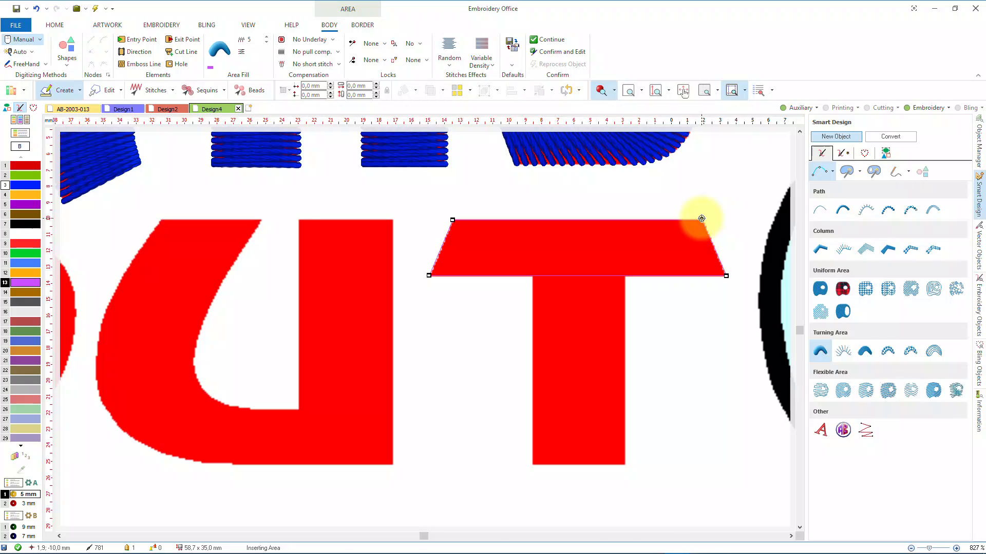
Add two slanted stitch direction lines across the T's crossbar, one near each end, extending slightly beyond the outline
{"action": "right_click", "coordinate": [701, 219]}
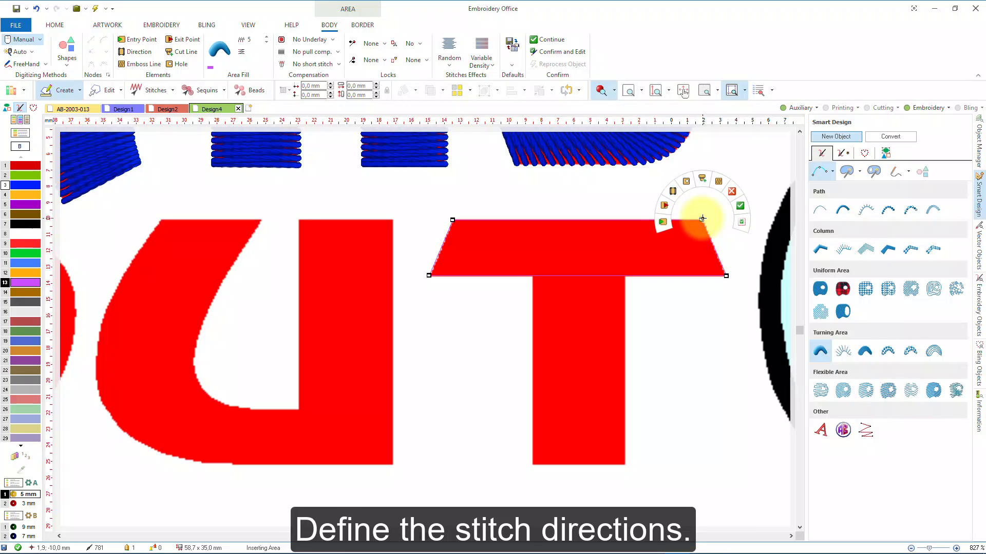
{"action": "left_click", "coordinate": [673, 192]}
{"action": "left_click", "coordinate": [667, 212]}
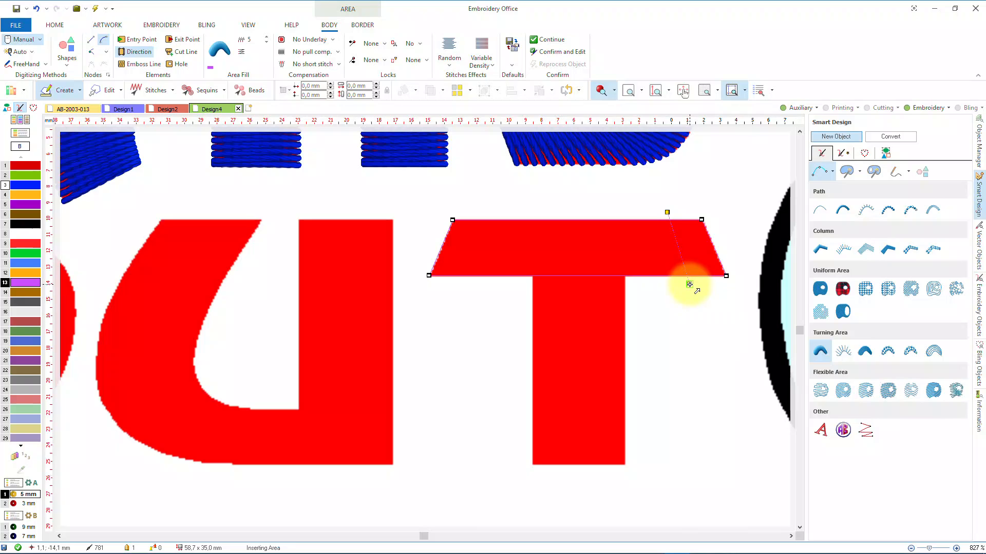
{"action": "left_click", "coordinate": [689, 284]}
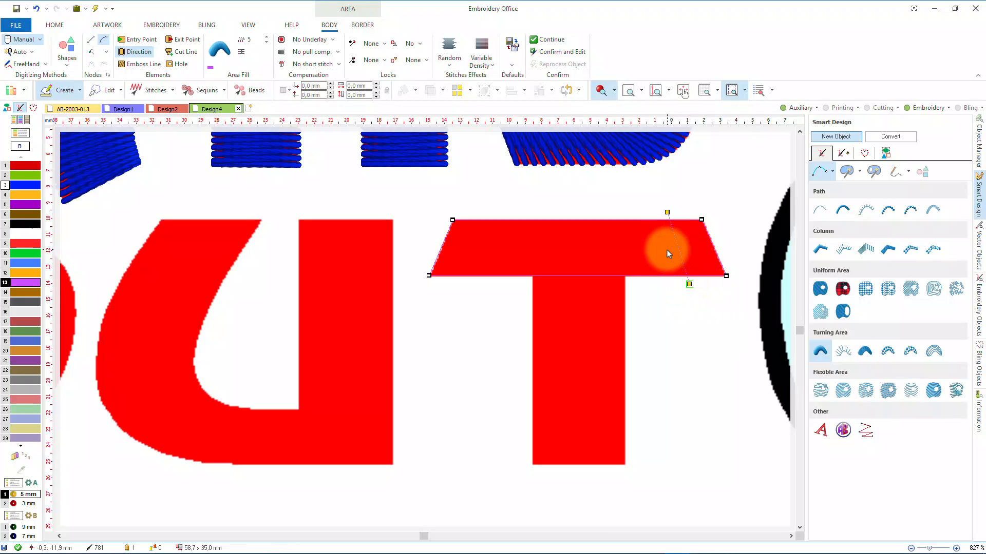
{"action": "left_click", "coordinate": [490, 213]}
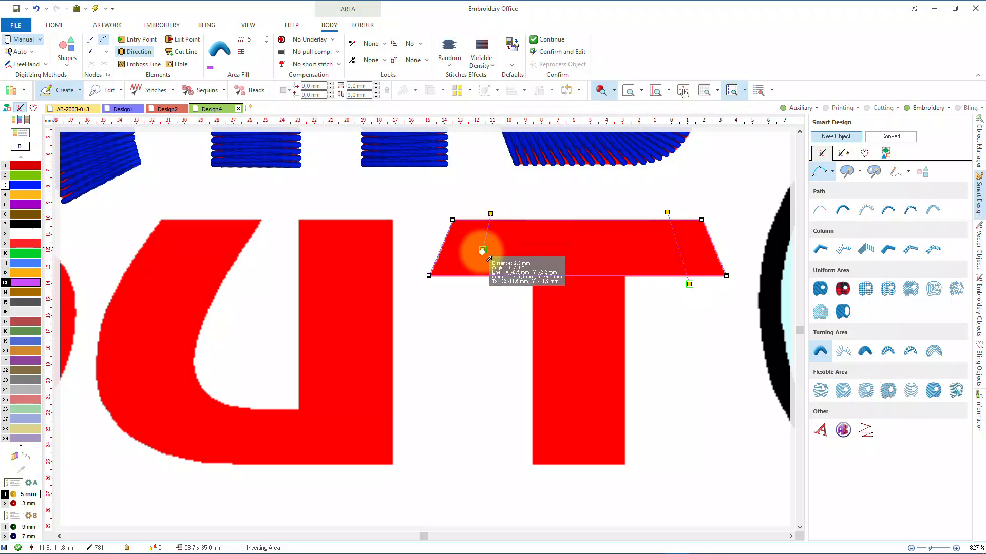
{"action": "left_click", "coordinate": [465, 284]}
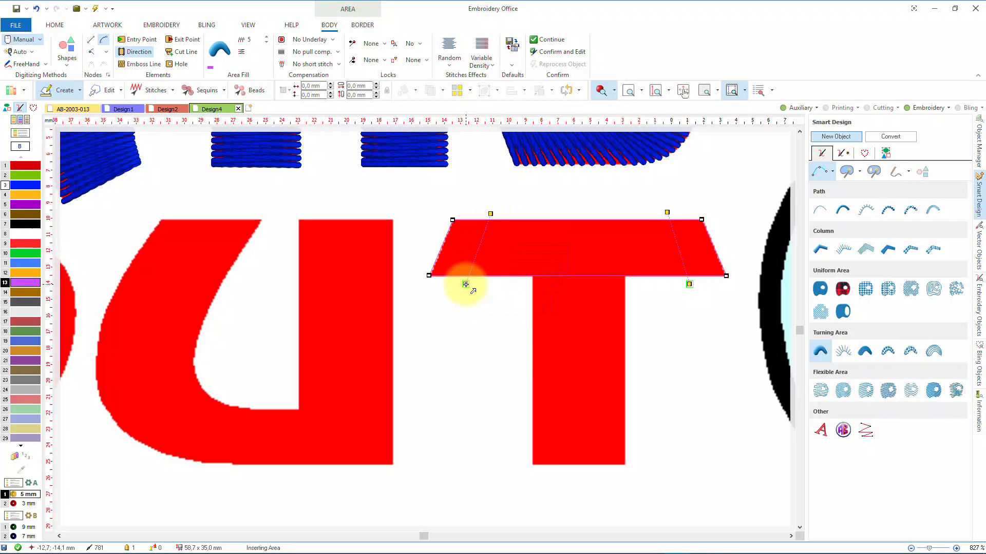
Add an entry point outside the crossbar's lower right corner and an exit point where the stem's right edge meets it, and complete the area
{"action": "right_click", "coordinate": [466, 284]}
{"action": "left_click", "coordinate": [427, 281]}
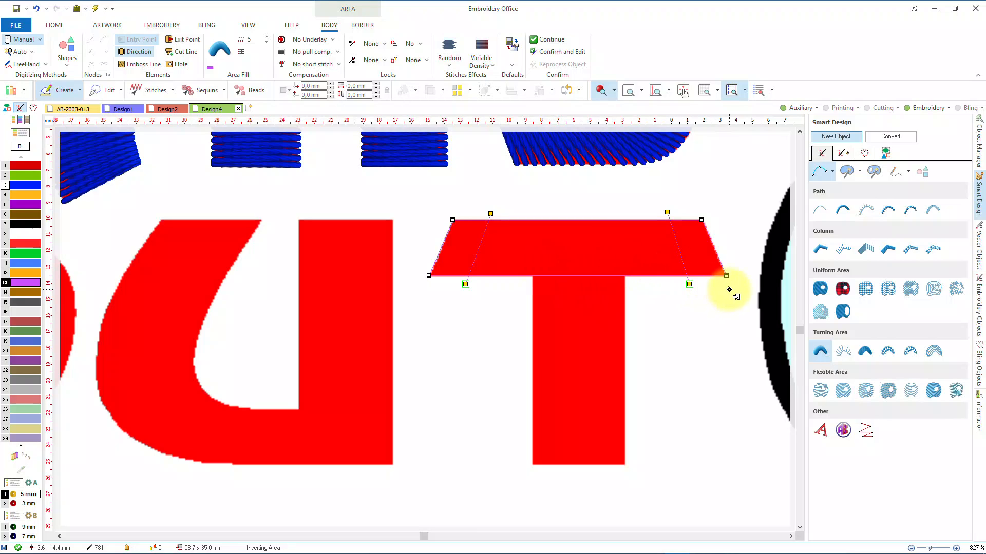
{"action": "right_click", "coordinate": [729, 290]}
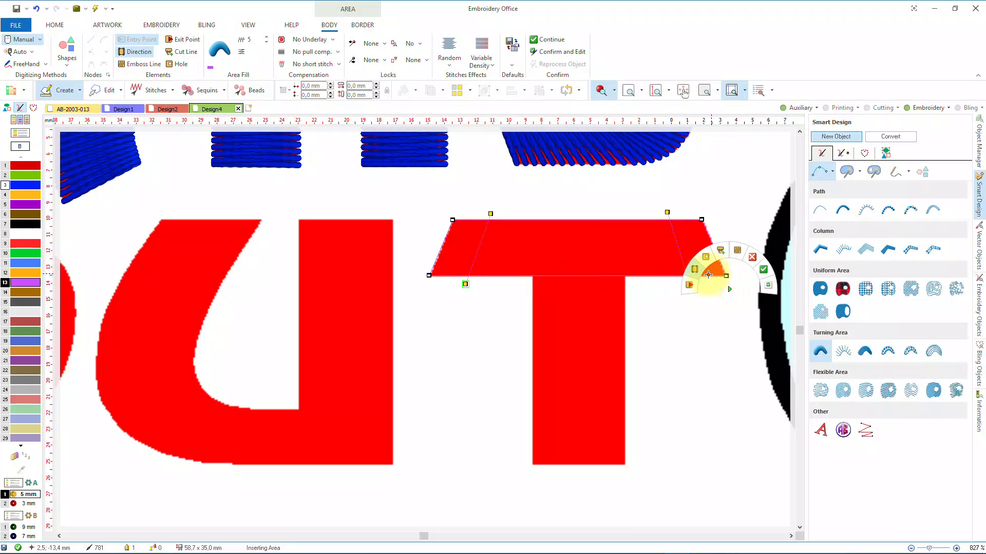
{"action": "left_click", "coordinate": [688, 288]}
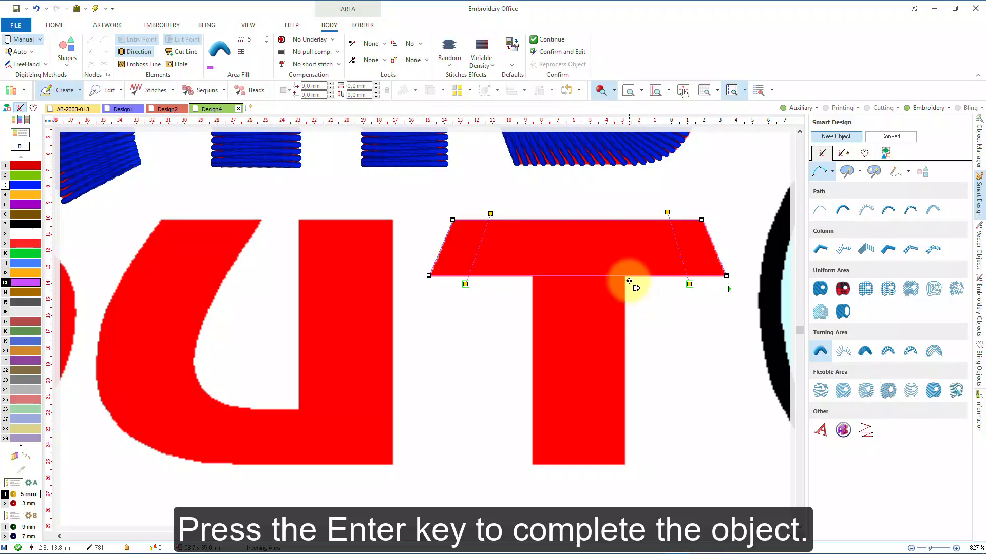
{"action": "key", "text": "Return"}
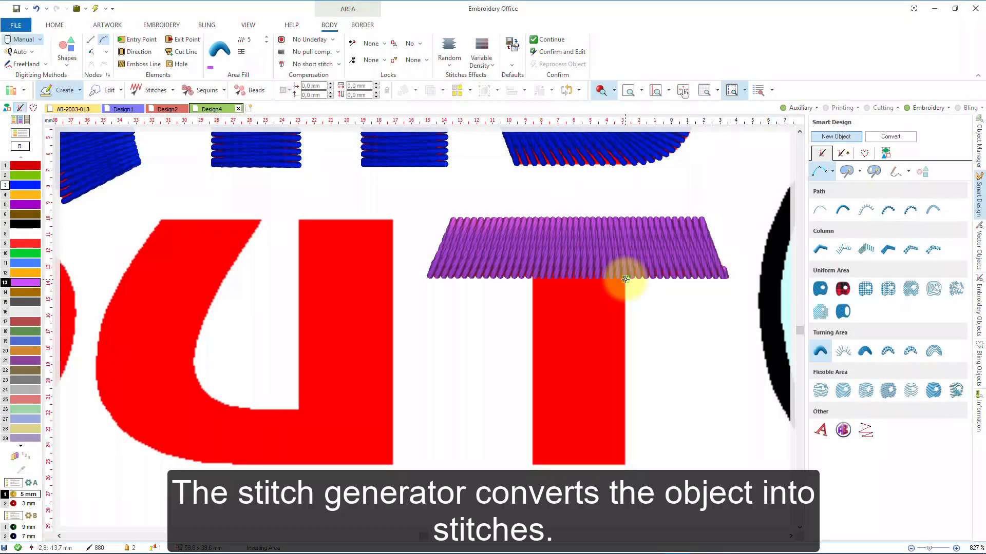
Outline the T's stem as a zig-zag turning area with nodes at its four corners, closing at the upper right, and complete it
{"action": "left_click", "coordinate": [625, 279]}
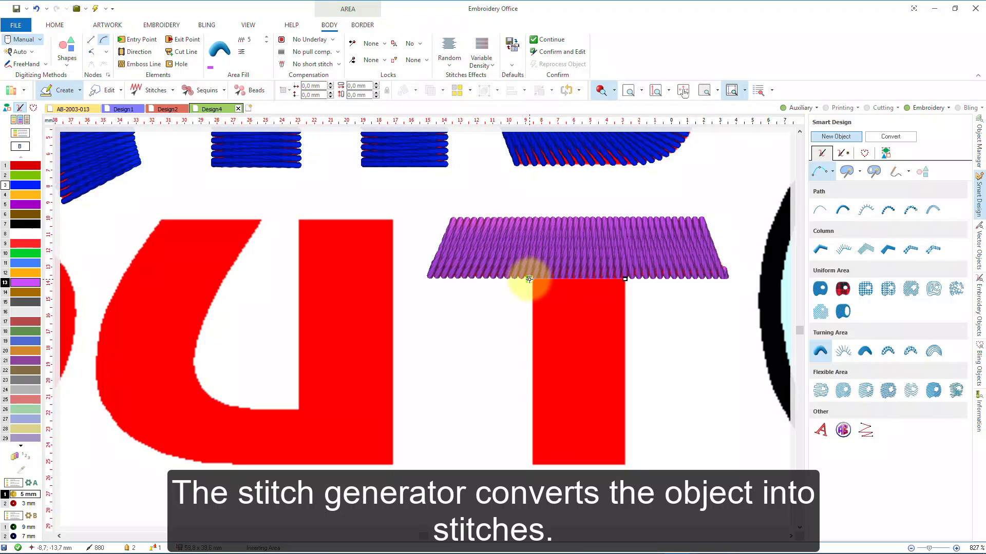
{"action": "left_click", "coordinate": [531, 464]}
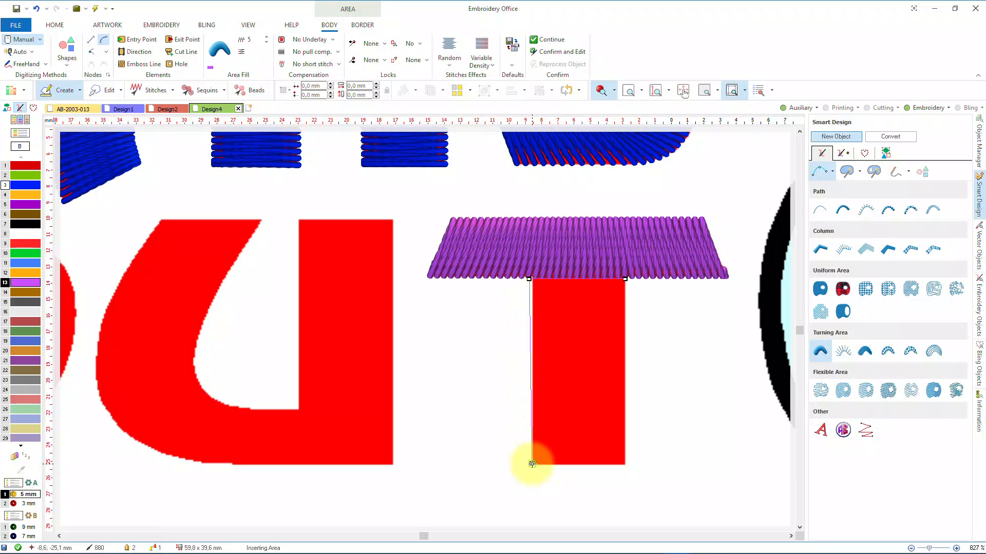
{"action": "left_click", "coordinate": [625, 463]}
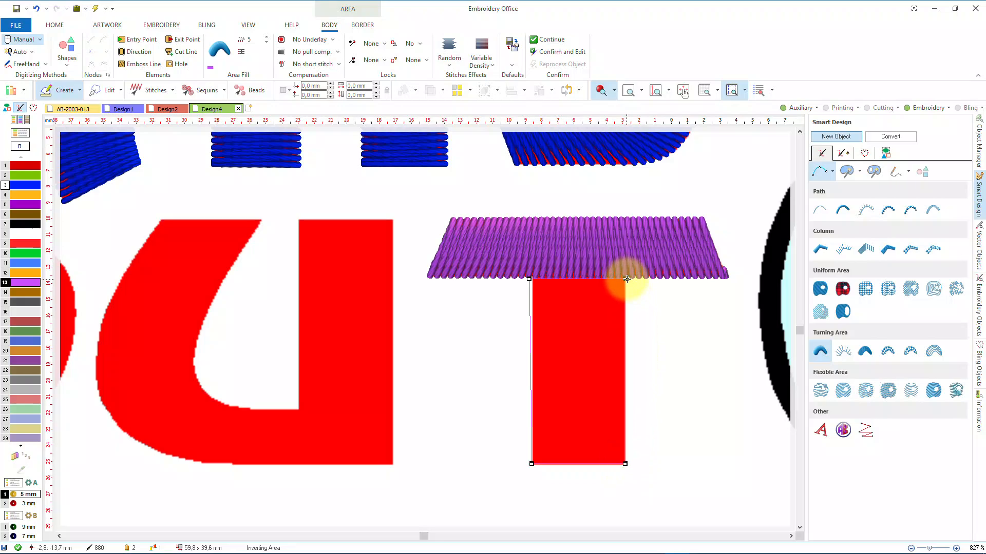
{"action": "left_click", "coordinate": [626, 279]}
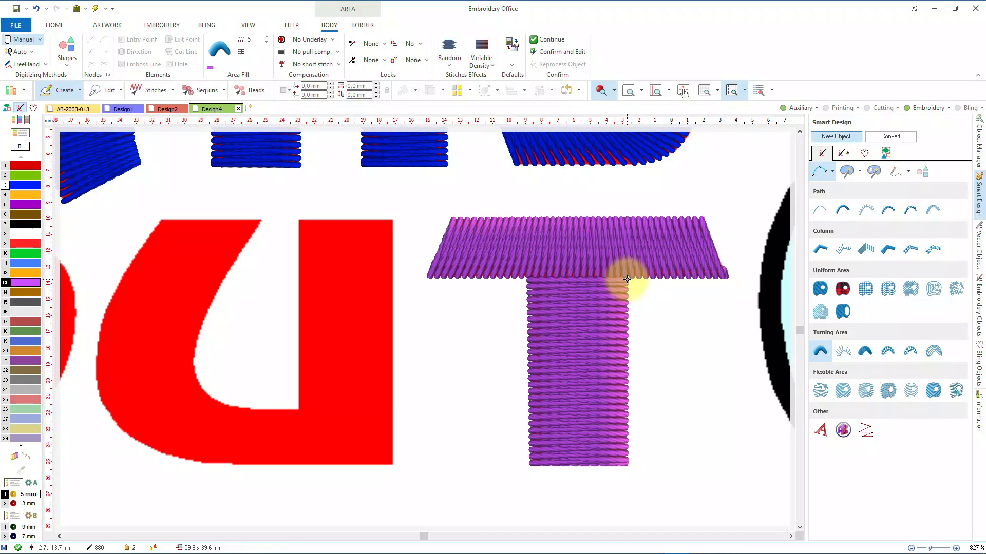
Trace the U's outer contour in OUT from its upper right corner along the base and around the left curve to the upper left corner
{"action": "left_click", "coordinate": [392, 219]}
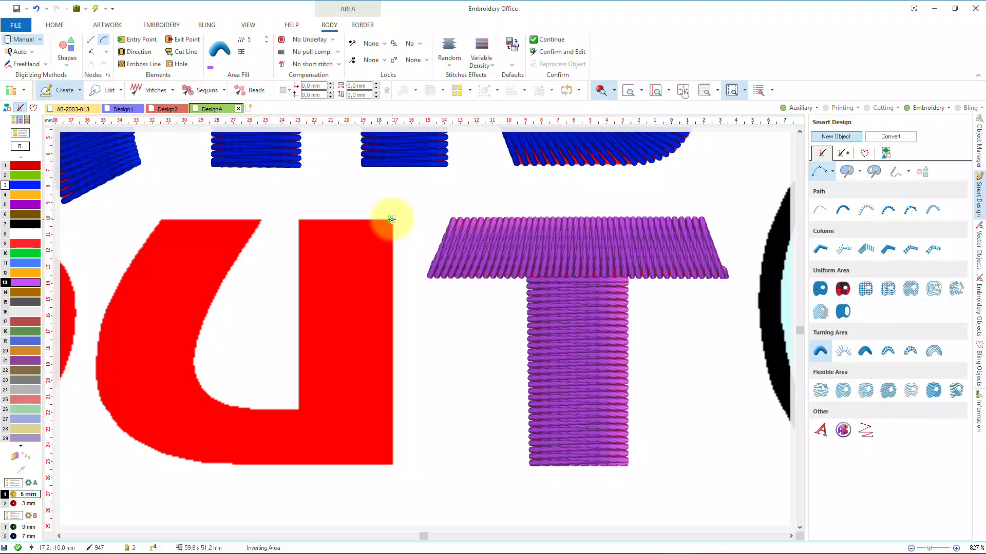
{"action": "left_click", "coordinate": [392, 462]}
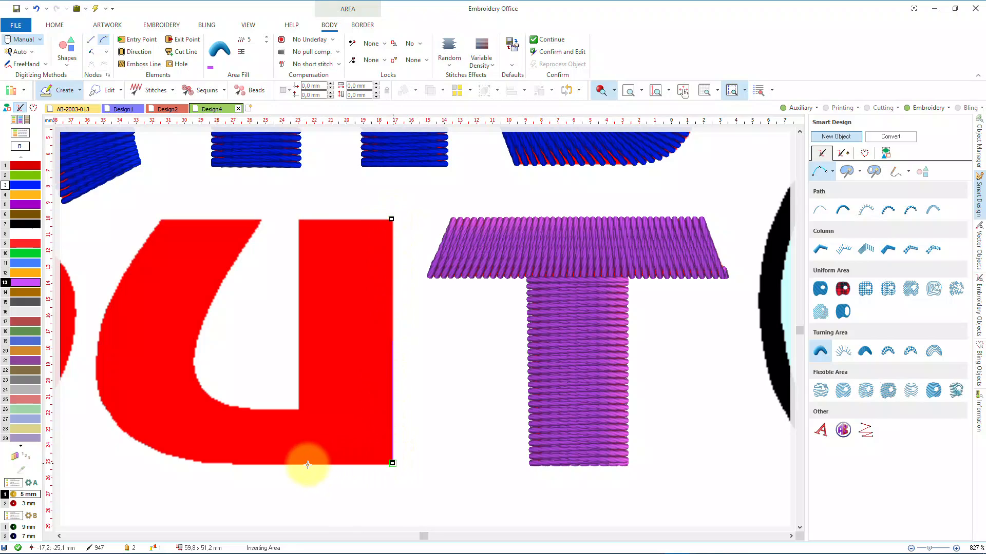
{"action": "left_click", "coordinate": [236, 463]}
{"action": "left_click", "coordinate": [194, 459]}
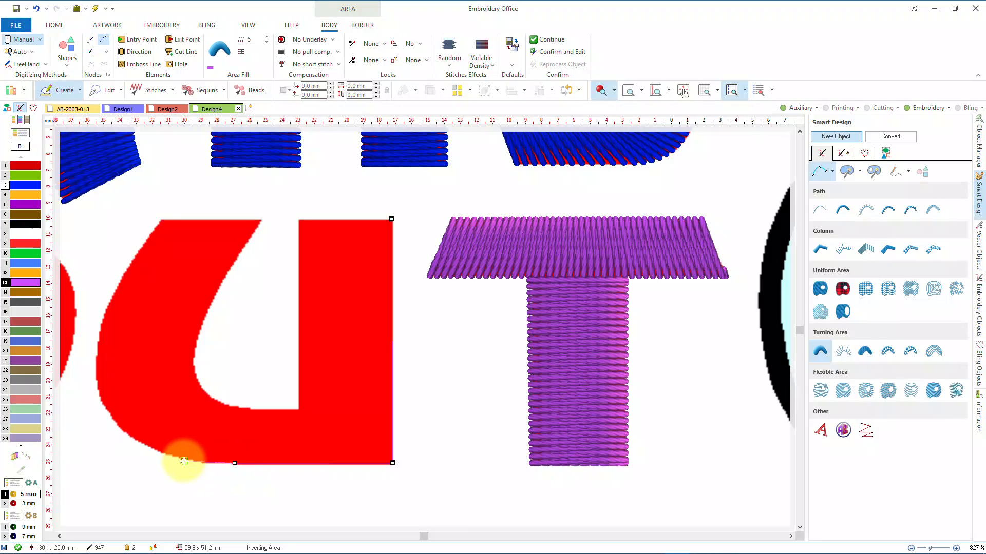
{"action": "left_click", "coordinate": [184, 461]}
{"action": "left_click", "coordinate": [121, 429]}
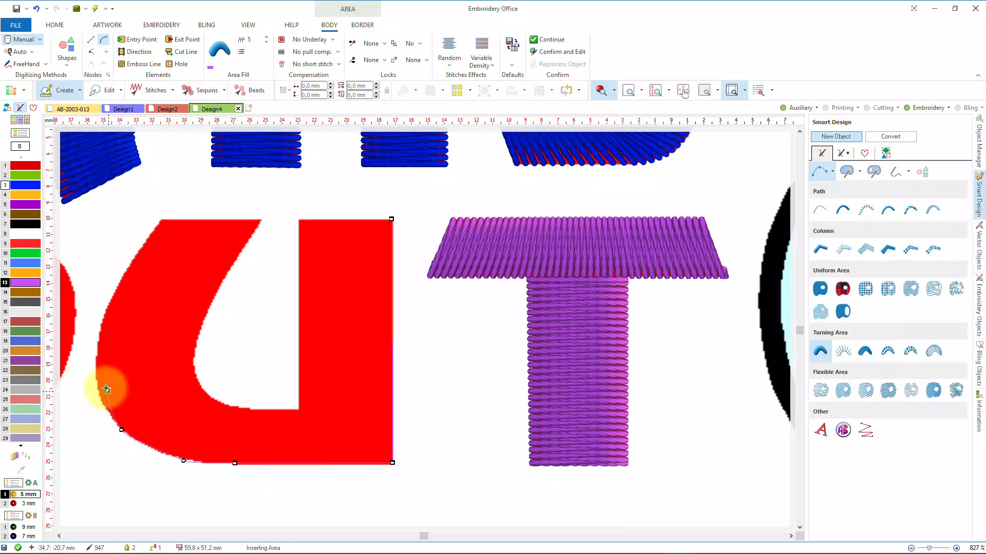
{"action": "left_click", "coordinate": [97, 370]}
{"action": "left_click", "coordinate": [114, 295]}
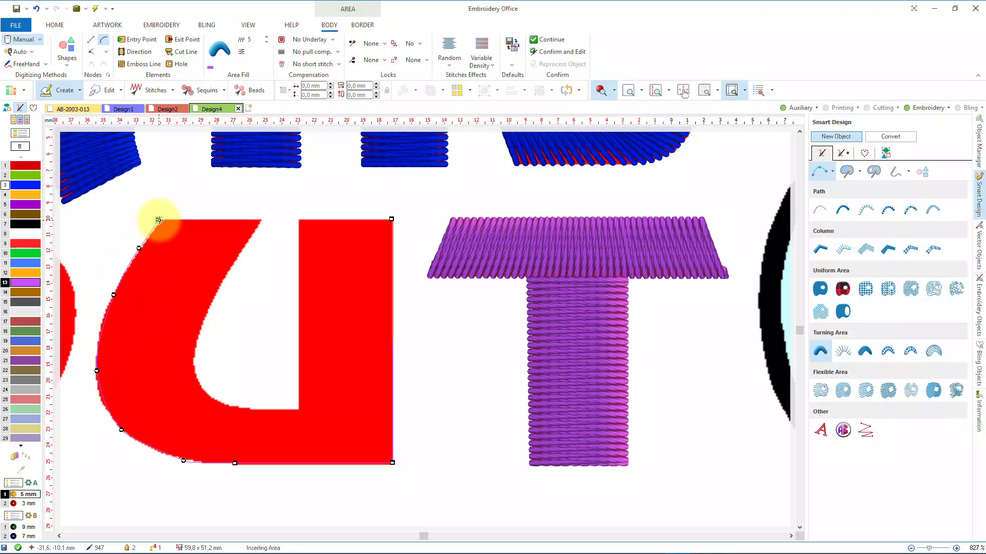
{"action": "left_click", "coordinate": [160, 219]}
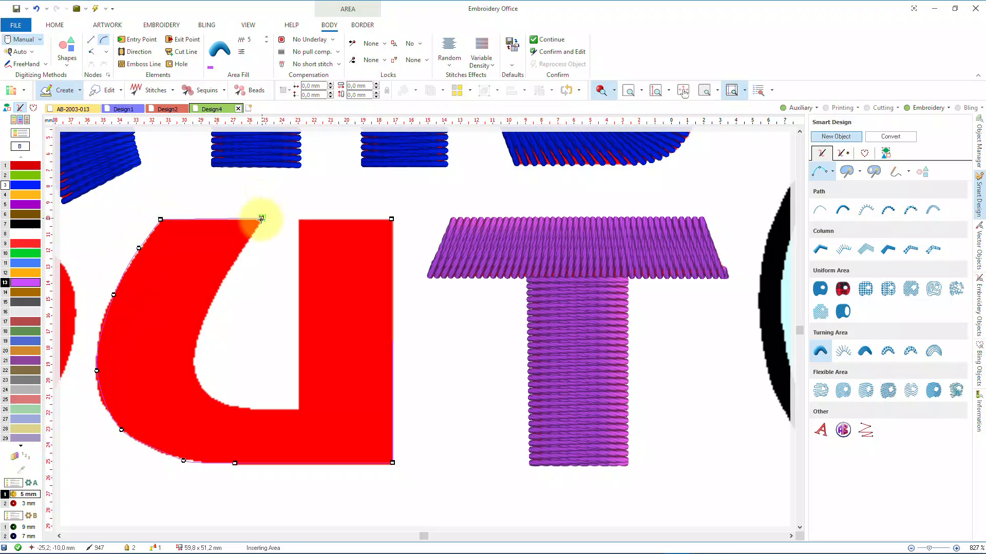
Trace the U's inner contour from the left arm's top down around the curve and up the right arm, closing the shape at its upper right corner
{"action": "left_click", "coordinate": [260, 219]}
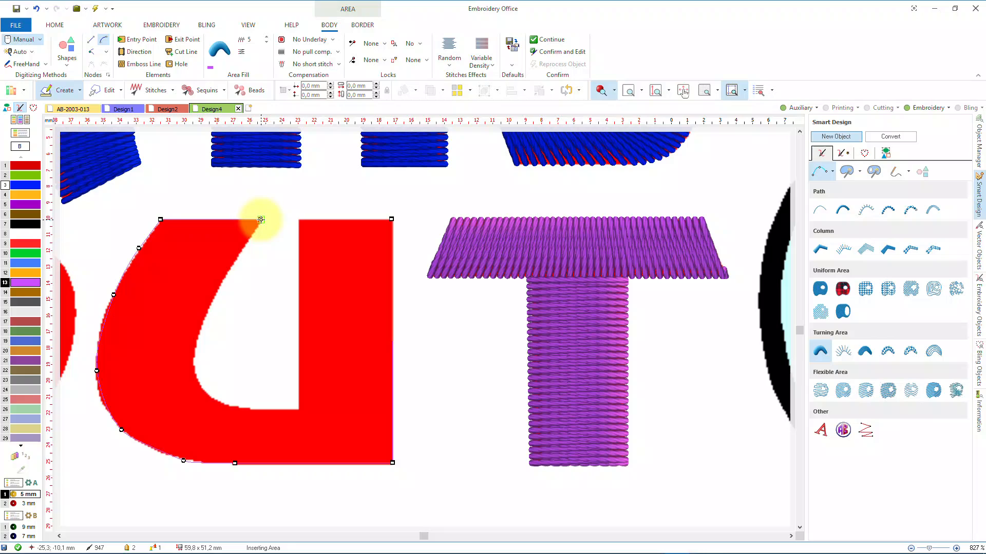
{"action": "left_click", "coordinate": [223, 279]}
{"action": "left_click", "coordinate": [198, 338]}
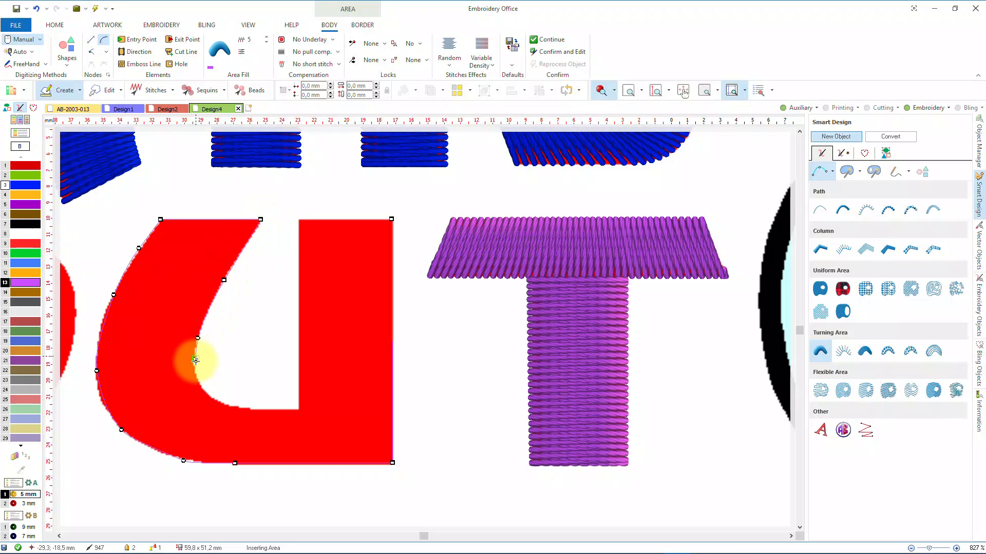
{"action": "left_click", "coordinate": [199, 384]}
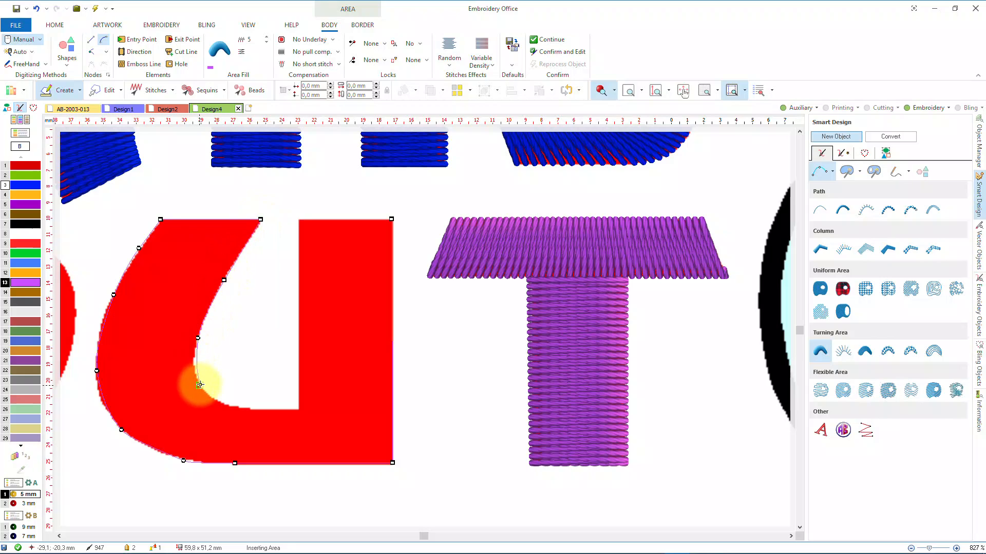
{"action": "left_click", "coordinate": [298, 409]}
{"action": "left_click", "coordinate": [298, 222]}
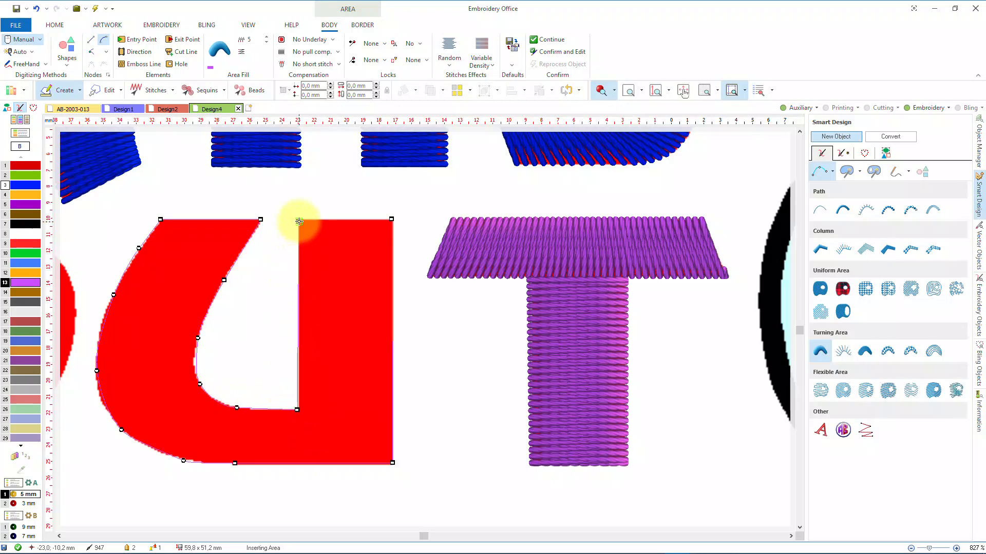
{"action": "left_click", "coordinate": [392, 218]}
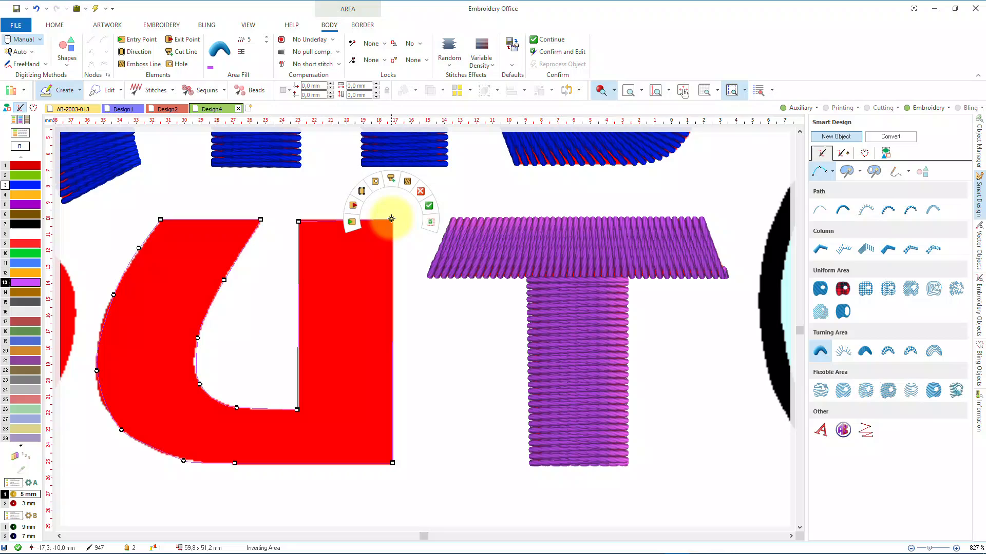
Add two nearly horizontal stitch direction lines across the U's right arm, one near the top and one just above the inner corner
{"action": "left_click", "coordinate": [286, 268]}
{"action": "right_click", "coordinate": [400, 265]}
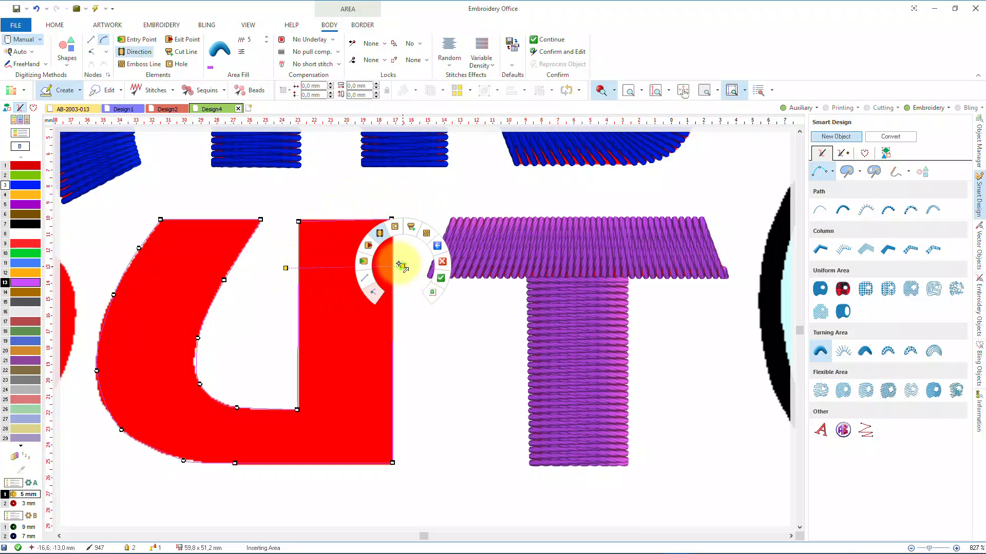
{"action": "left_click", "coordinate": [400, 264]}
{"action": "left_click", "coordinate": [290, 390]}
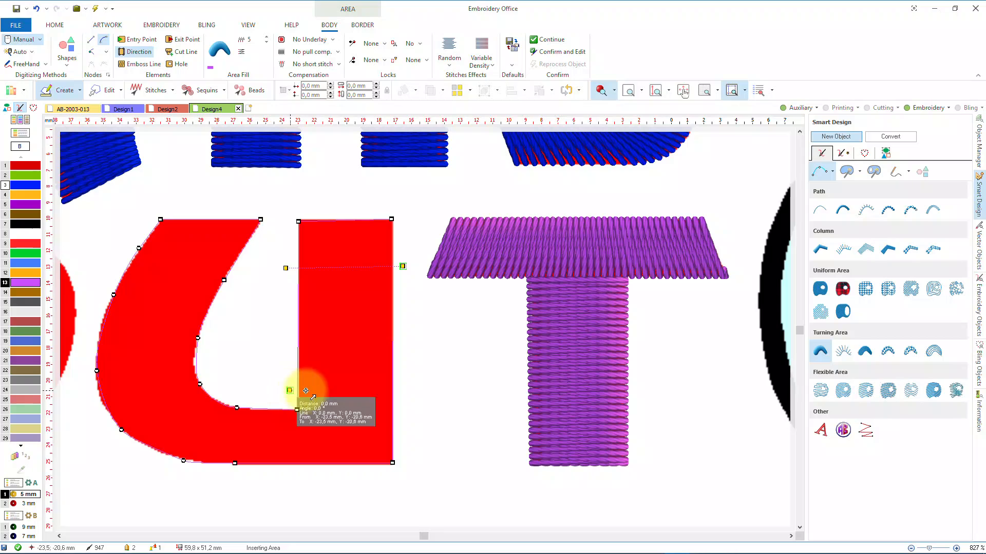
{"action": "left_click", "coordinate": [402, 392]}
{"action": "right_click", "coordinate": [402, 392]}
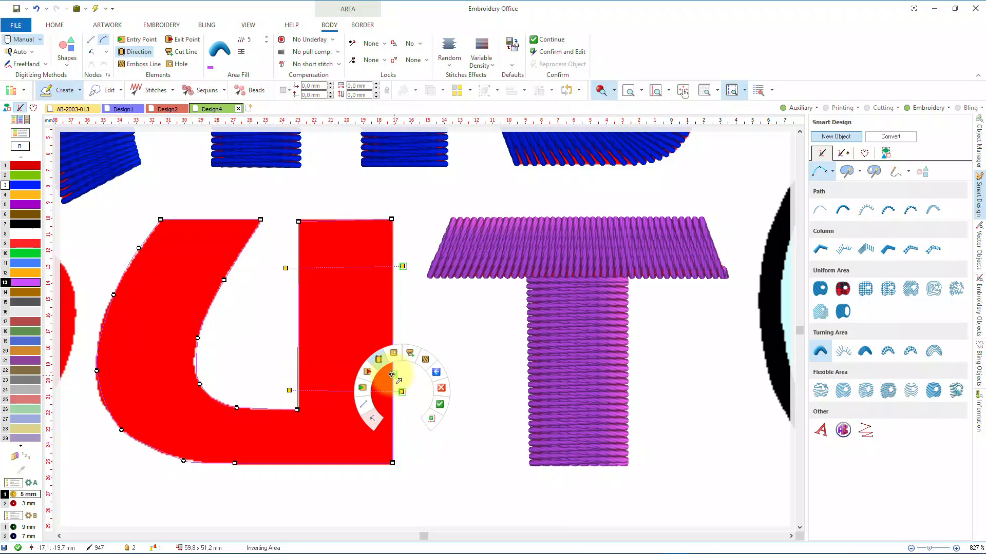
{"action": "left_click", "coordinate": [402, 392]}
Add a diagonal stitch direction line through the U's lower right corner and a nearly vertical one across the base at the start of the curve
{"action": "left_click", "coordinate": [286, 404]}
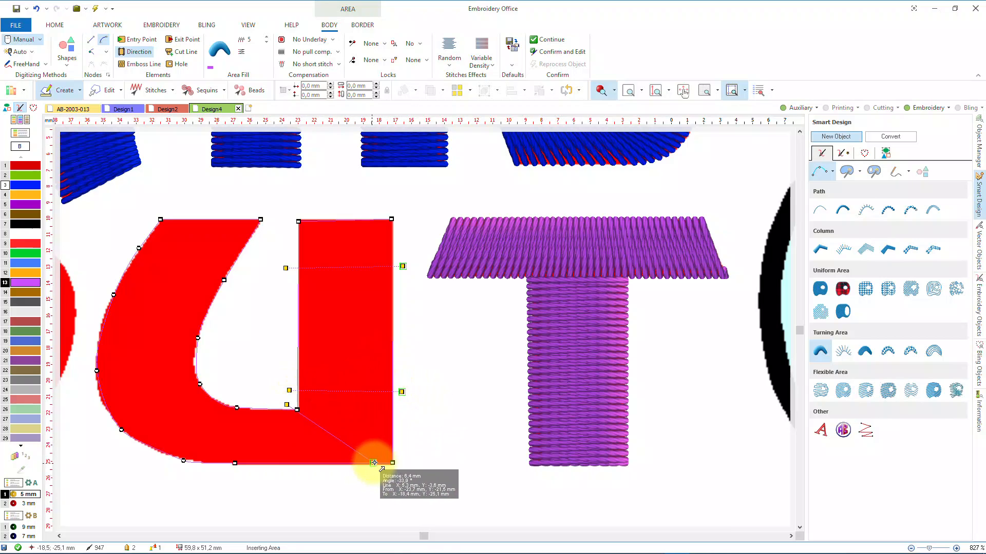
{"action": "right_click", "coordinate": [388, 468]}
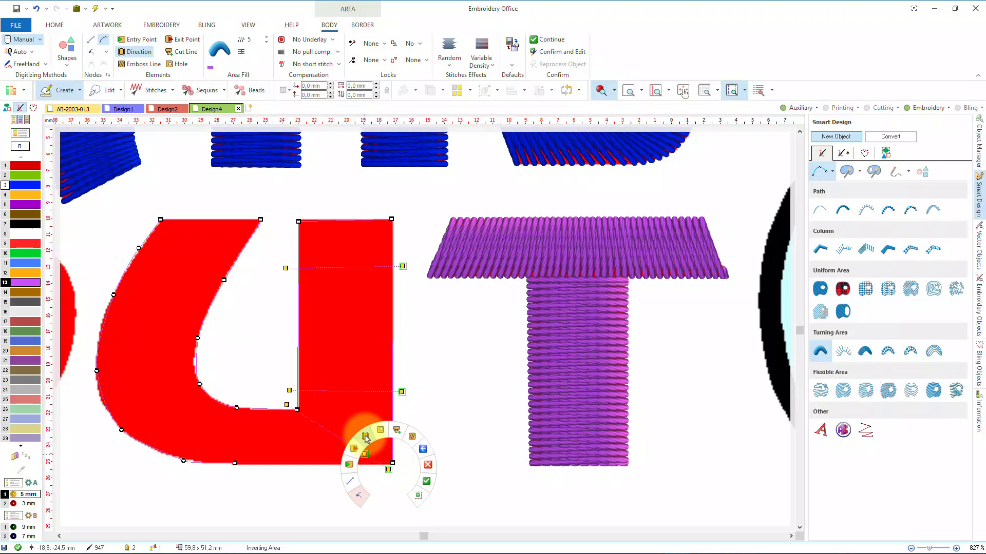
{"action": "left_click", "coordinate": [389, 468]}
{"action": "left_click", "coordinate": [251, 405]}
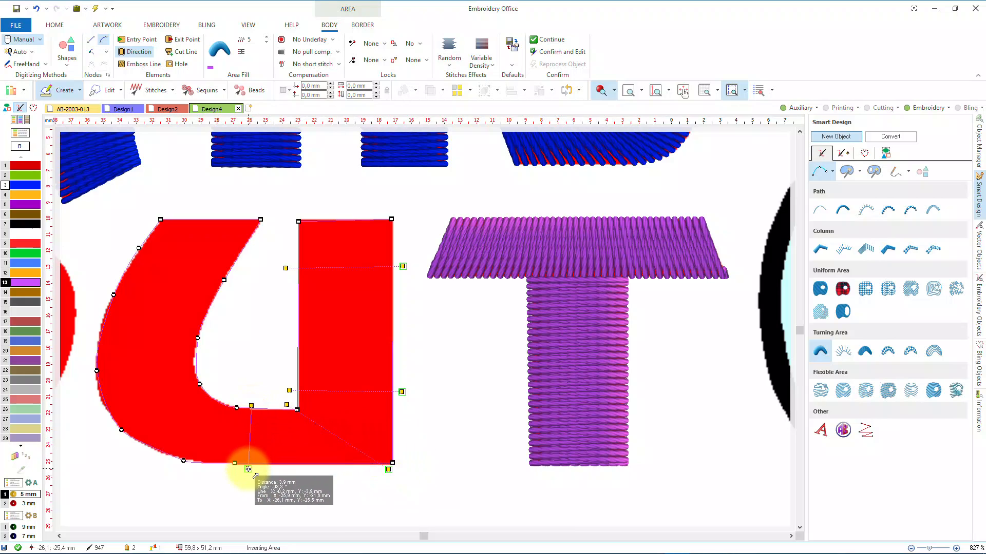
{"action": "right_click", "coordinate": [248, 468]}
{"action": "left_click", "coordinate": [226, 437]}
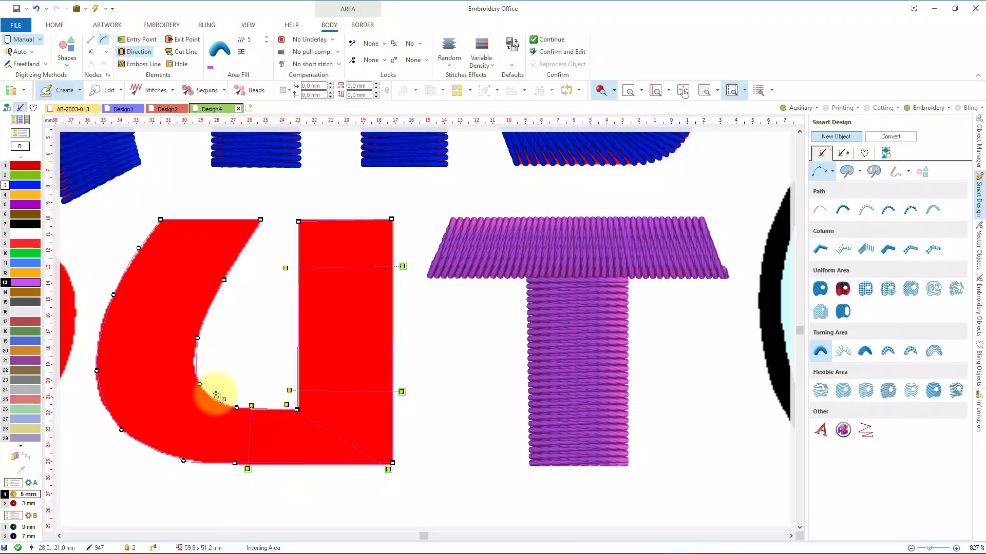
Add a slanted stitch direction line across the U's lower left curve and a horizontal one across the left arm near its top
{"action": "left_click", "coordinate": [207, 369]}
{"action": "right_click", "coordinate": [89, 409]}
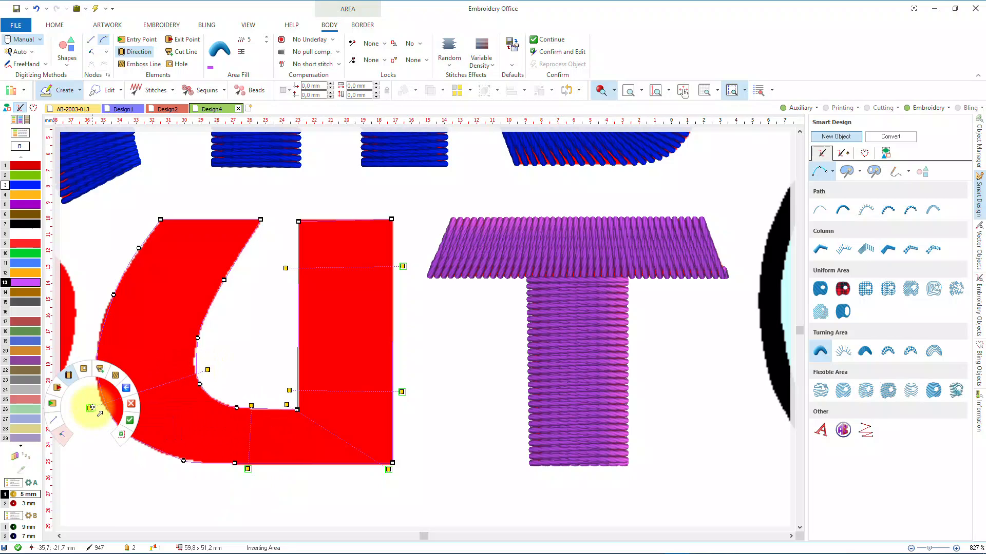
{"action": "left_click", "coordinate": [73, 375]}
{"action": "left_click", "coordinate": [200, 304]}
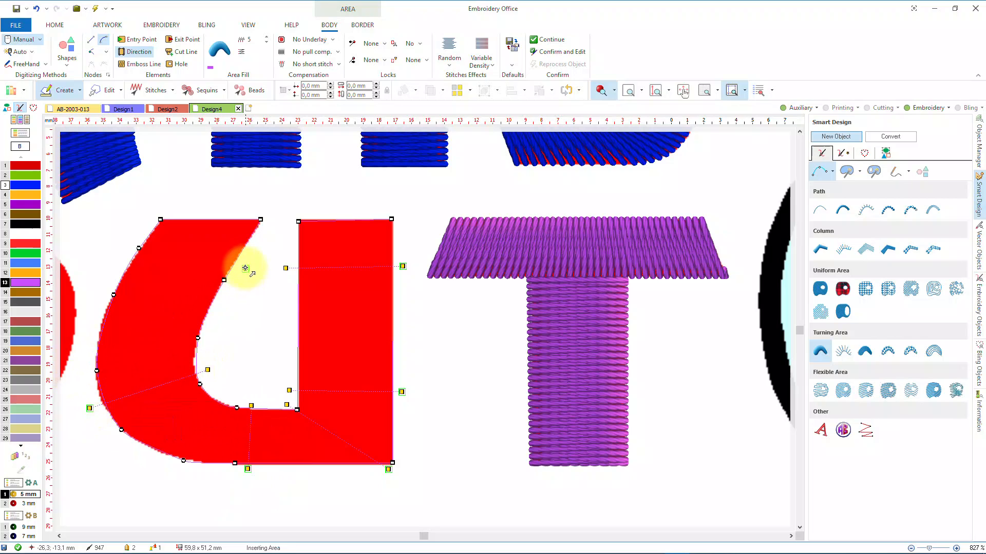
{"action": "left_click", "coordinate": [242, 267]}
{"action": "right_click", "coordinate": [118, 267]}
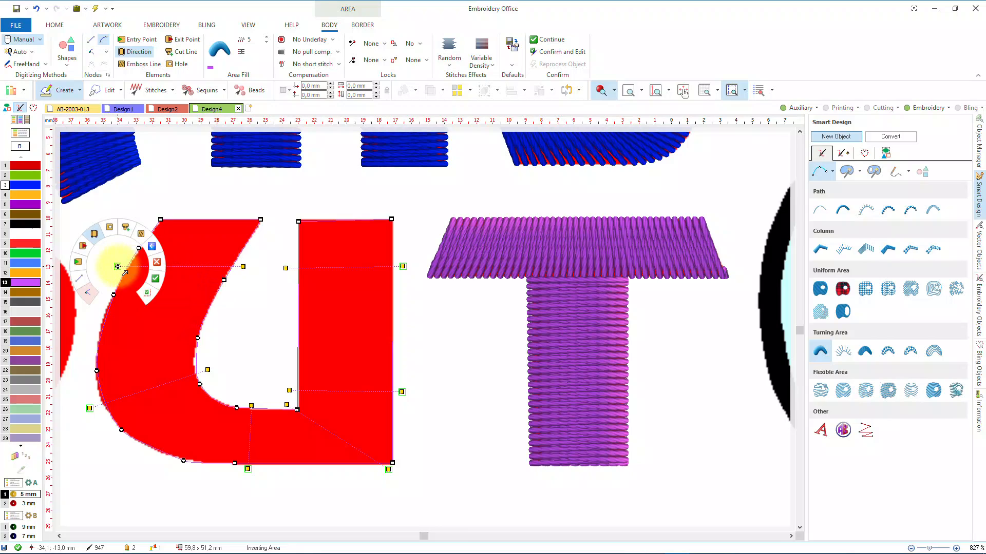
Place the U's entry point at the outer edge near the top of its right arm and generate the stitches
{"action": "left_click", "coordinate": [78, 263]}
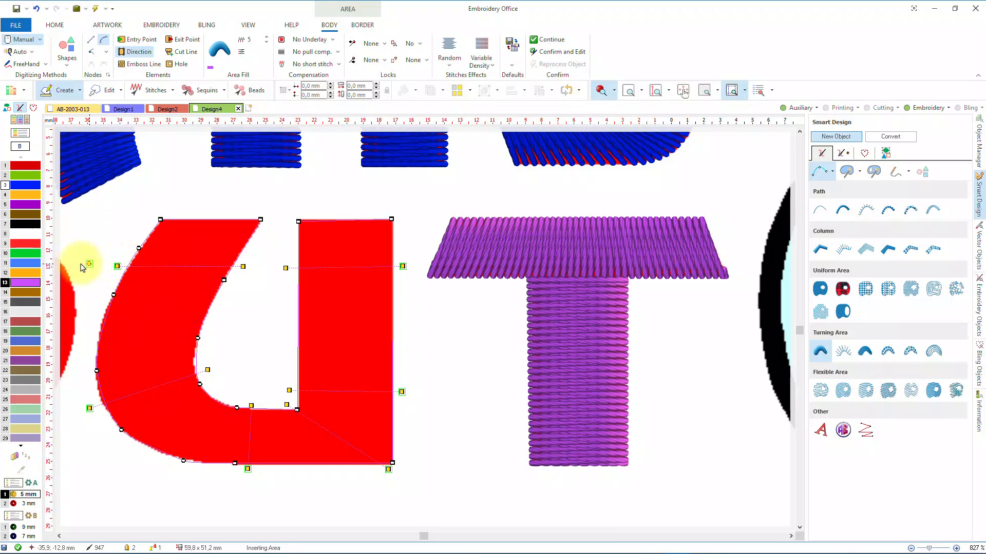
{"action": "right_click", "coordinate": [403, 273]}
{"action": "left_click", "coordinate": [358, 265]}
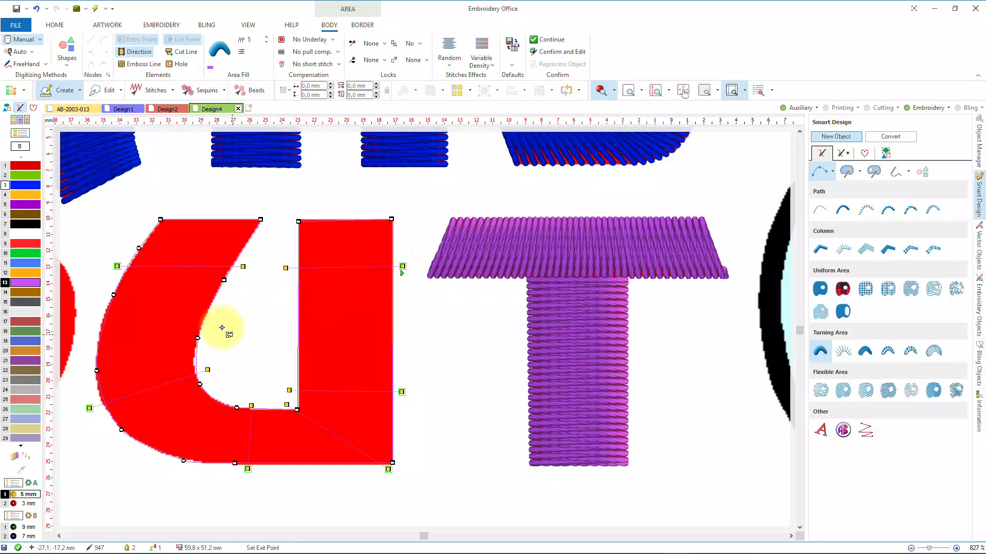
{"action": "key", "text": "Return"}
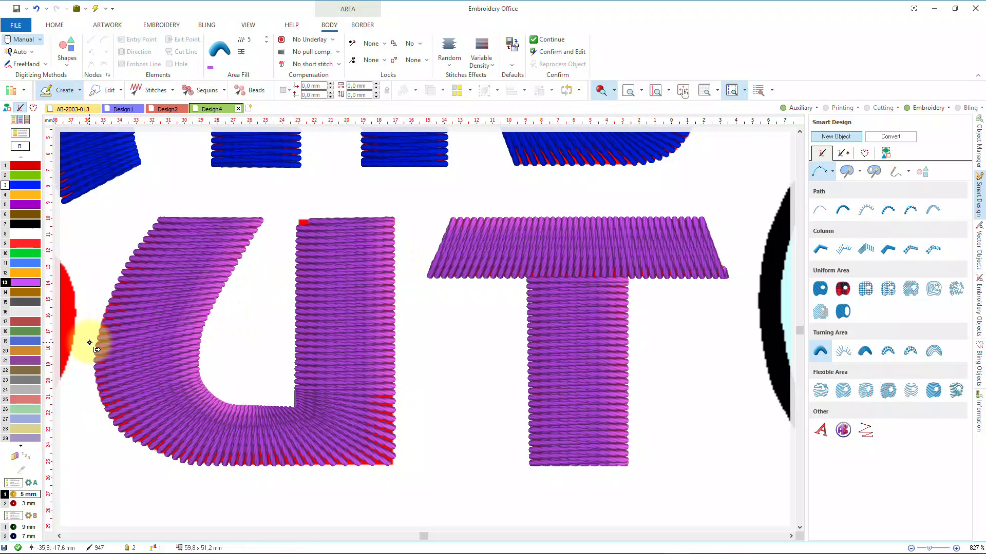
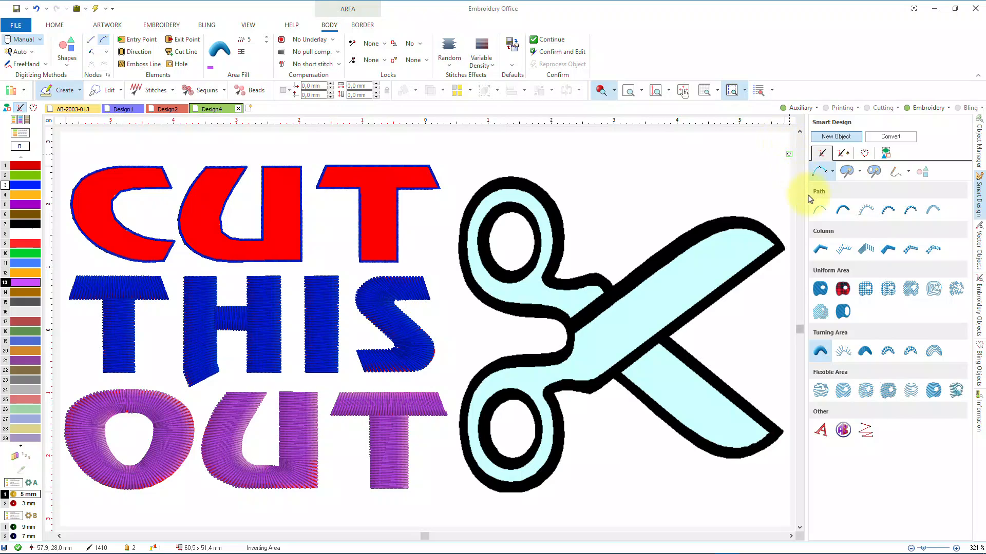
Start a manually digitized Create Pattern uniform area in thread colour 11, blue
{"action": "left_click", "coordinate": [820, 291]}
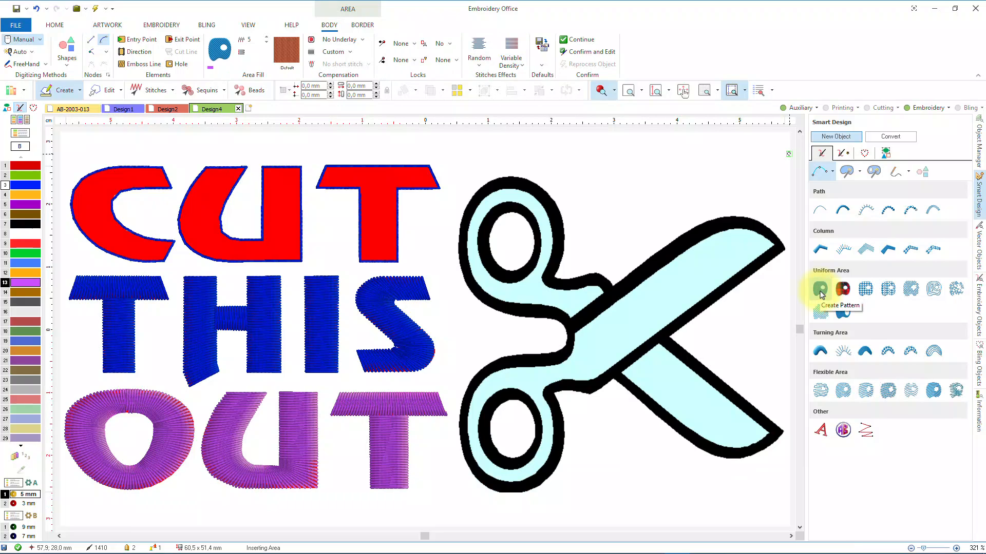
{"action": "left_click", "coordinate": [819, 173]}
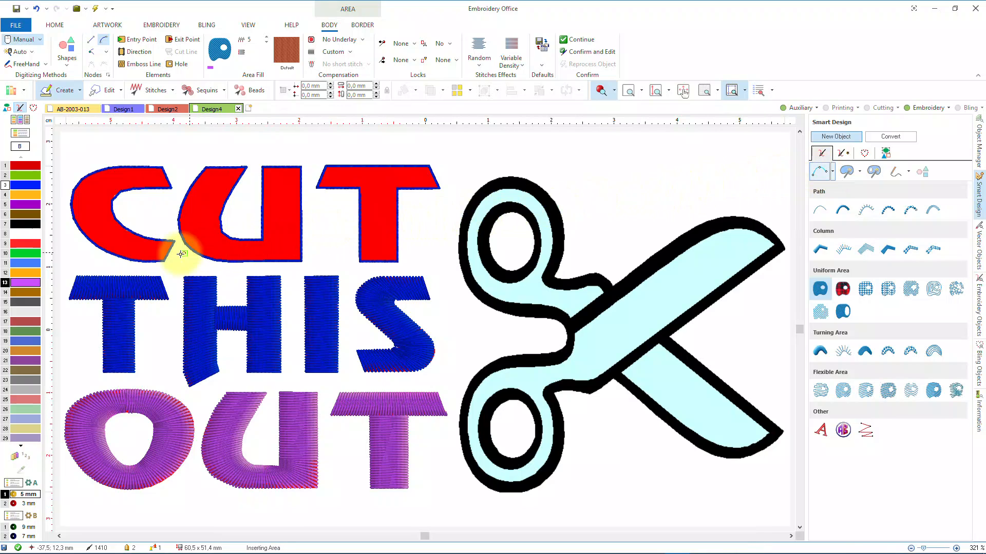
{"action": "left_click", "coordinate": [33, 262]}
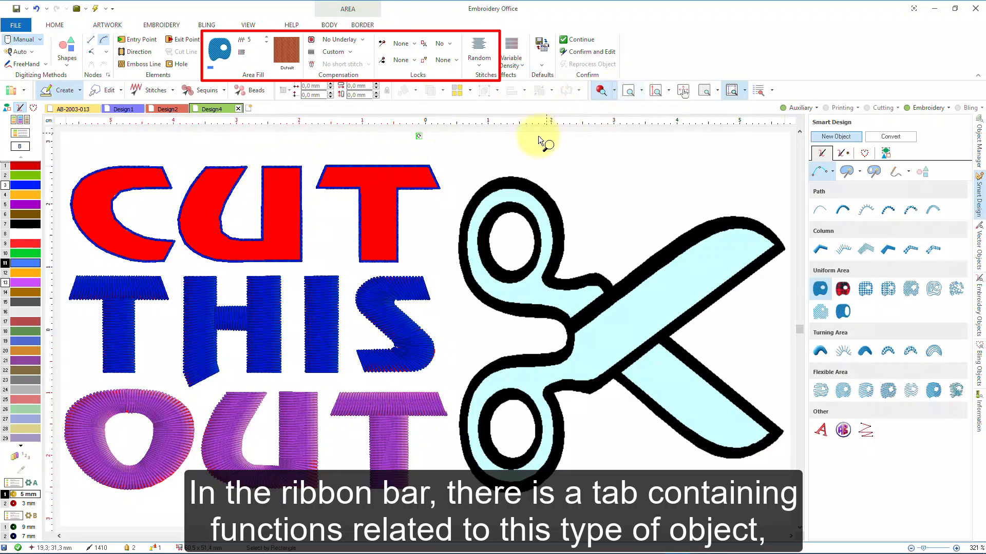
Trace the scissors' upper blade from its junction with the upper handle, around the tip, and back to the crossing of the blades
{"action": "mouse_move", "coordinate": [452, 169]}
{"action": "left_mouse_down"}
{"action": "mouse_move", "coordinate": [649, 376]}
{"action": "mouse_move", "coordinate": [687, 449]}
{"action": "mouse_move", "coordinate": [754, 505]}
{"action": "mouse_move", "coordinate": [791, 505]}
{"action": "left_mouse_up"}
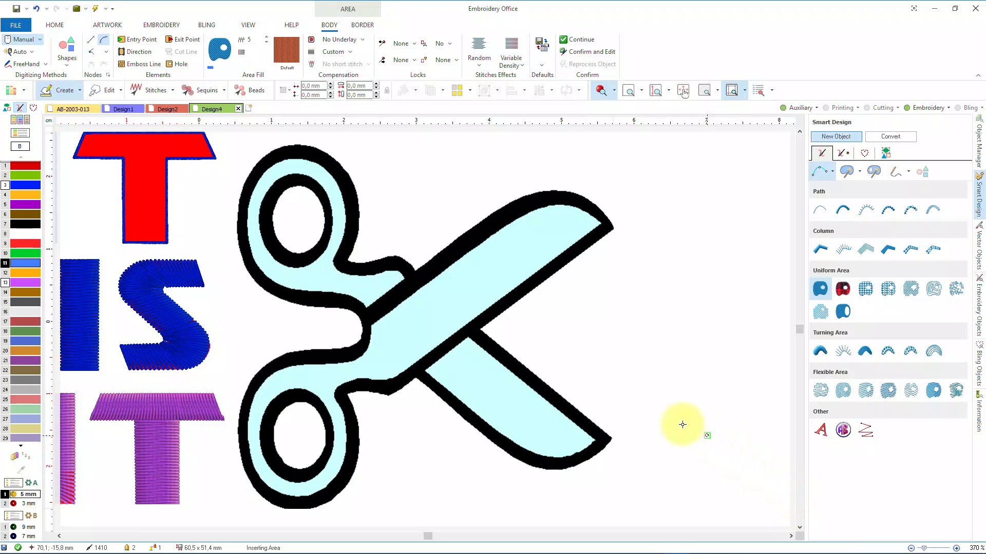
{"action": "left_click", "coordinate": [415, 268]}
{"action": "left_click", "coordinate": [518, 198]}
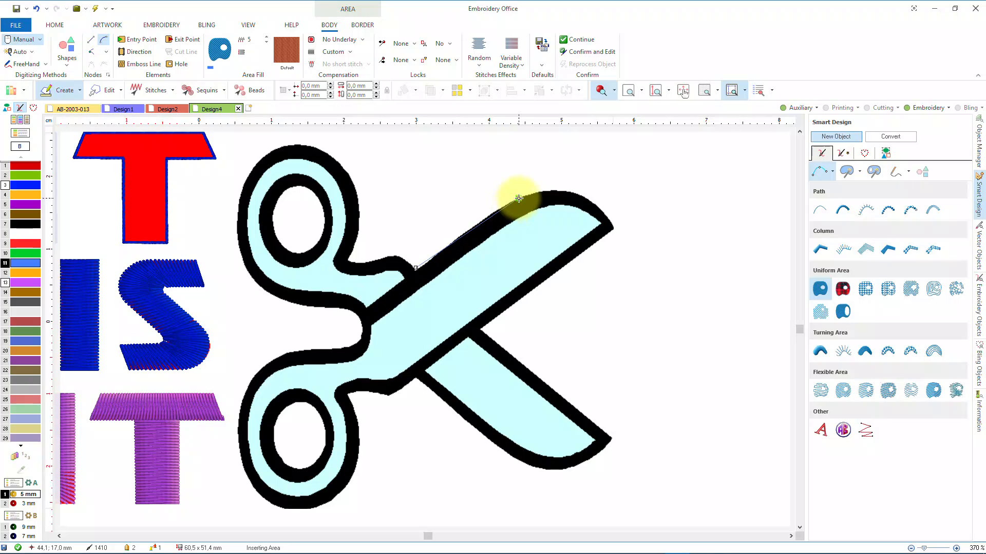
{"action": "left_click", "coordinate": [574, 193]}
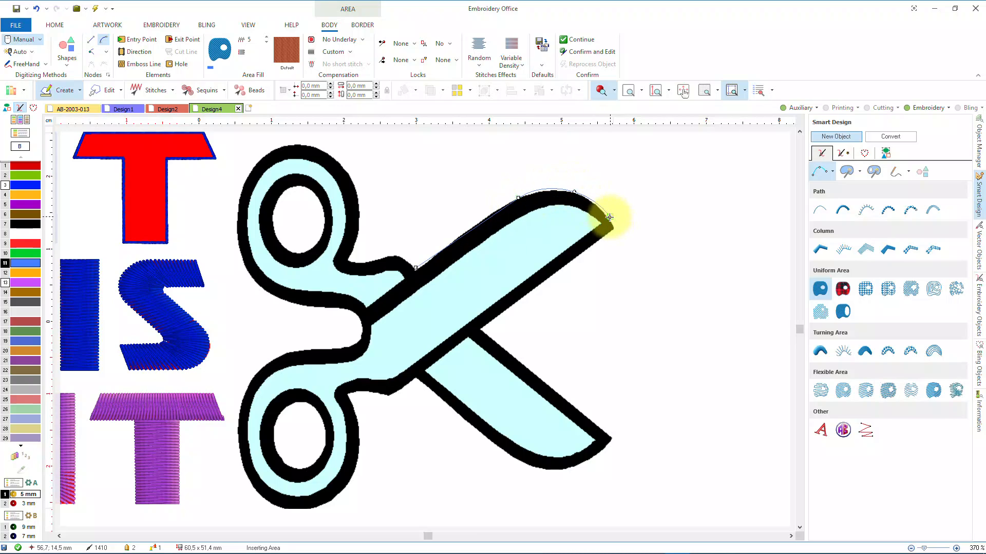
{"action": "left_click", "coordinate": [614, 229]}
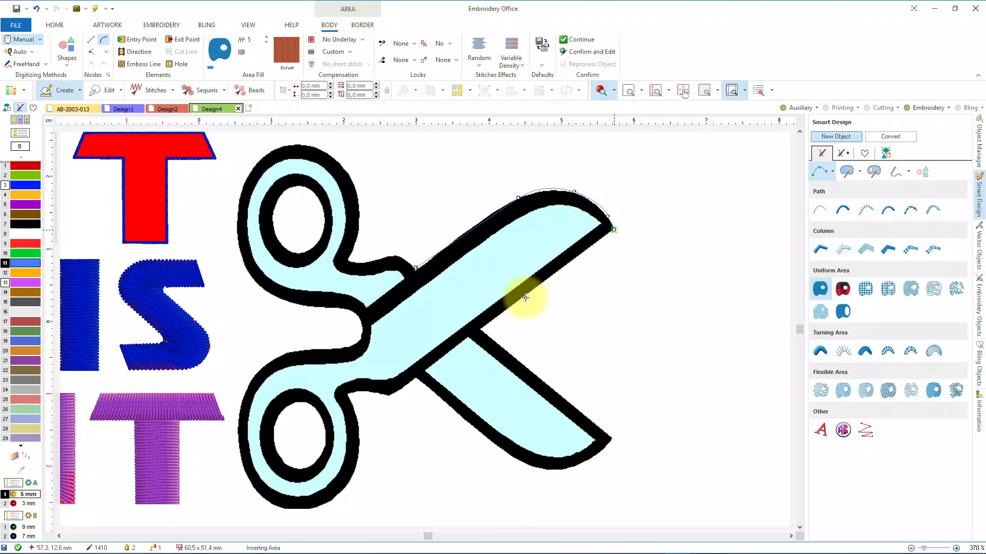
{"action": "left_click", "coordinate": [480, 329]}
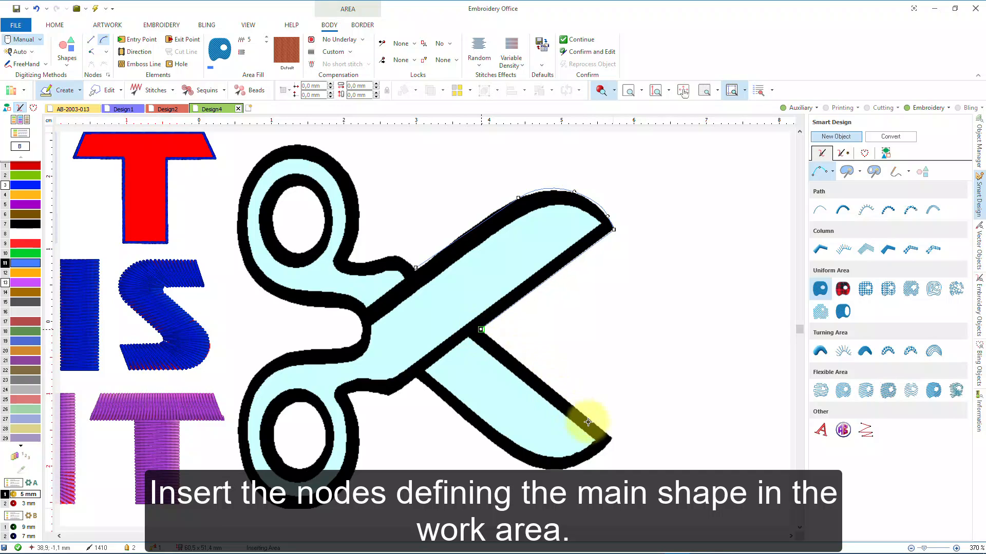
Continue the outline around the lower blade, from its tip along the curved edge to where the blade meets the lower handle
{"action": "left_click", "coordinate": [612, 439]}
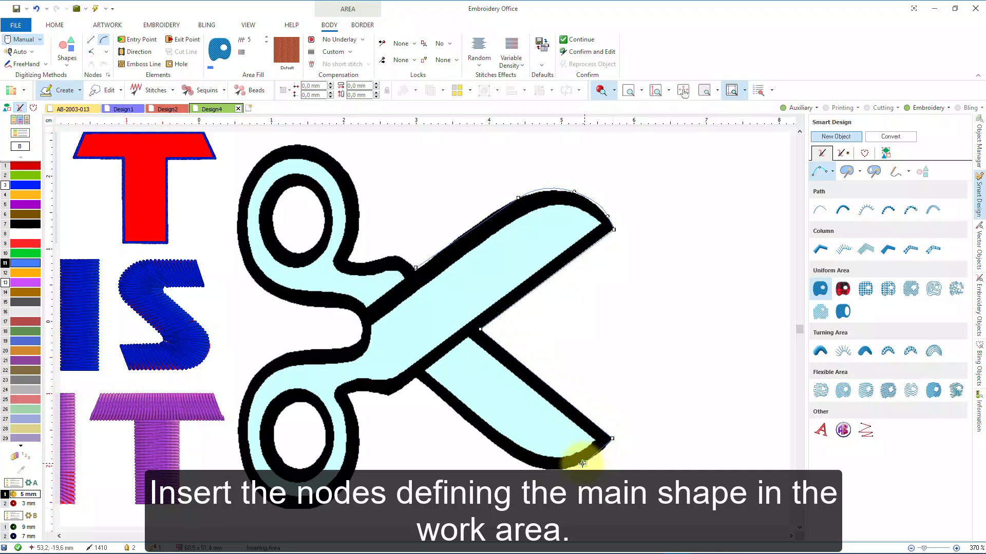
{"action": "left_click", "coordinate": [583, 463]}
{"action": "left_click", "coordinate": [551, 470]}
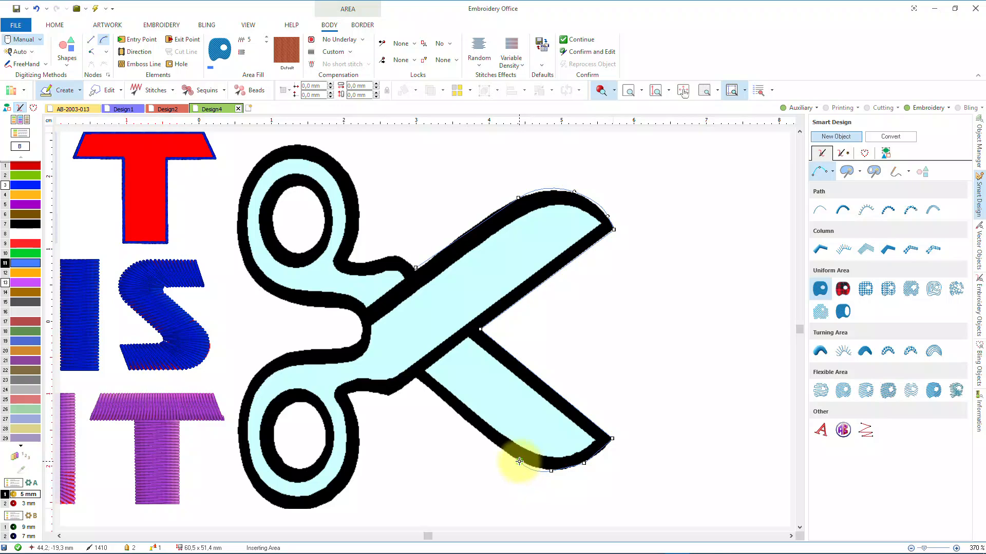
{"action": "left_click", "coordinate": [519, 461]}
{"action": "left_click", "coordinate": [416, 377]}
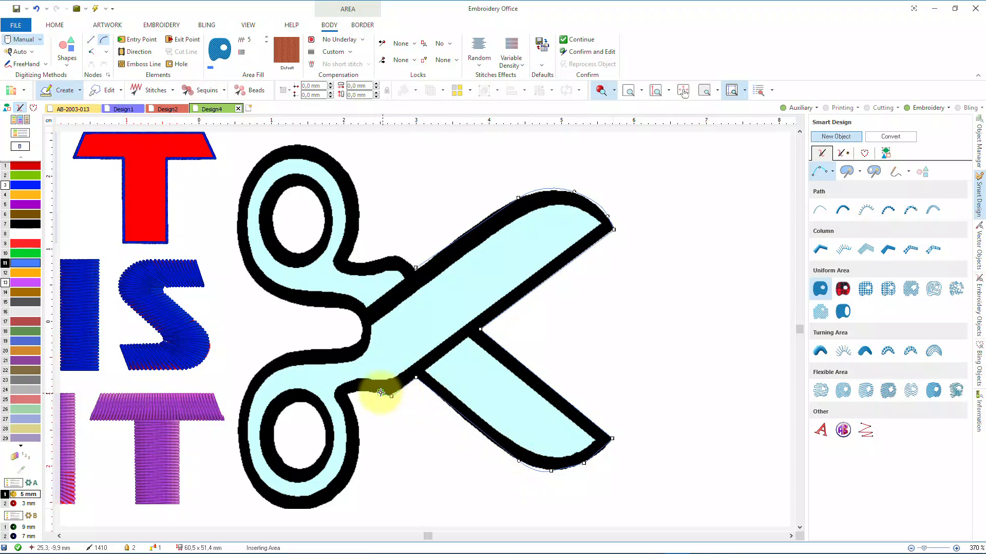
Continue the outline along the lower handle's neck and around the outside of its finger ring to the ring's upper left
{"action": "left_click", "coordinate": [382, 393]}
{"action": "right_click", "coordinate": [369, 392]}
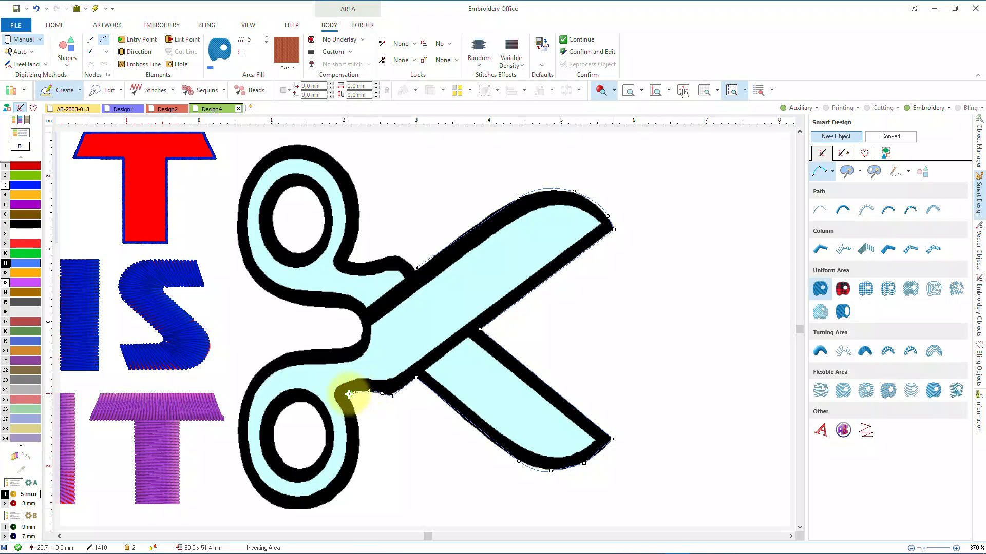
{"action": "left_click", "coordinate": [350, 394]}
{"action": "left_click", "coordinate": [355, 404]}
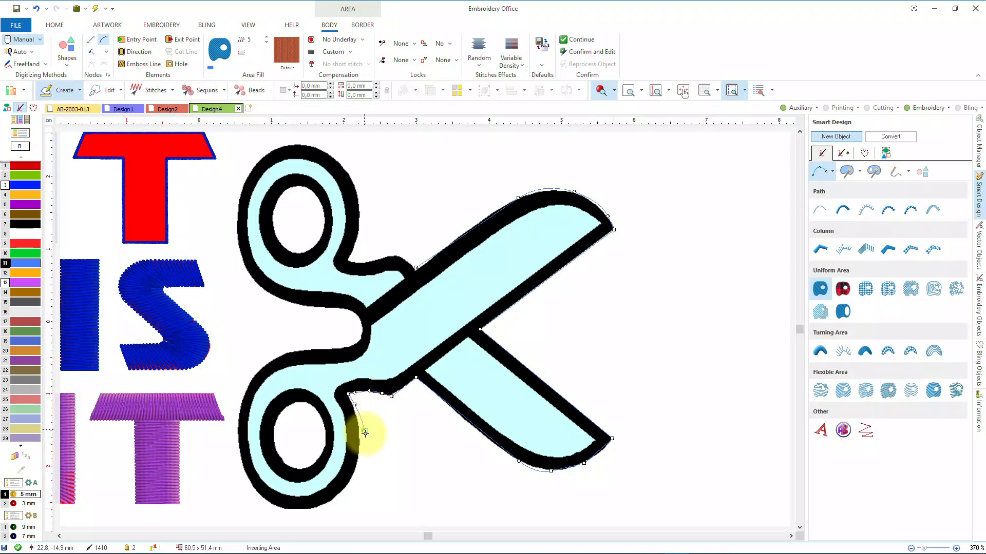
{"action": "left_click", "coordinate": [357, 461]}
{"action": "right_click", "coordinate": [338, 496]}
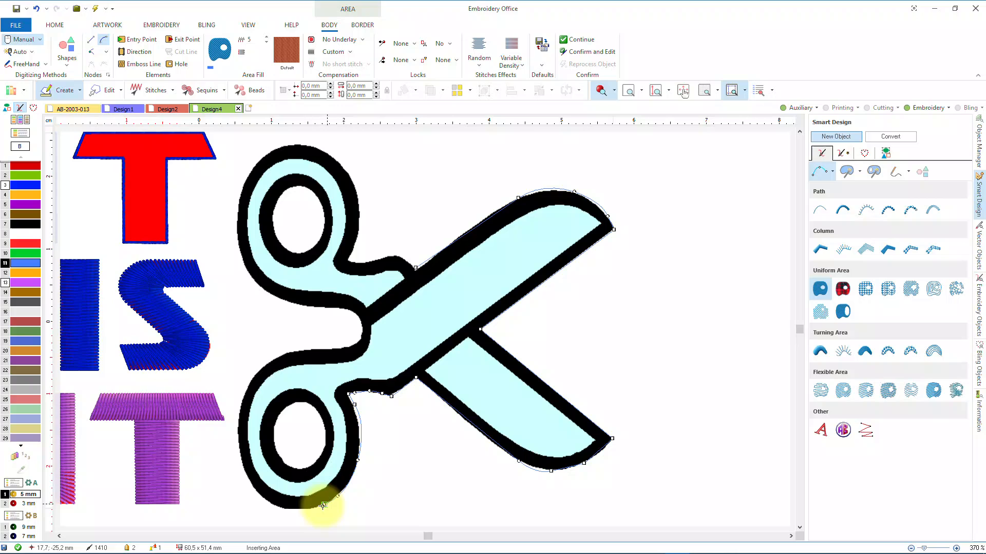
{"action": "right_click", "coordinate": [292, 509]}
{"action": "right_click", "coordinate": [240, 417]}
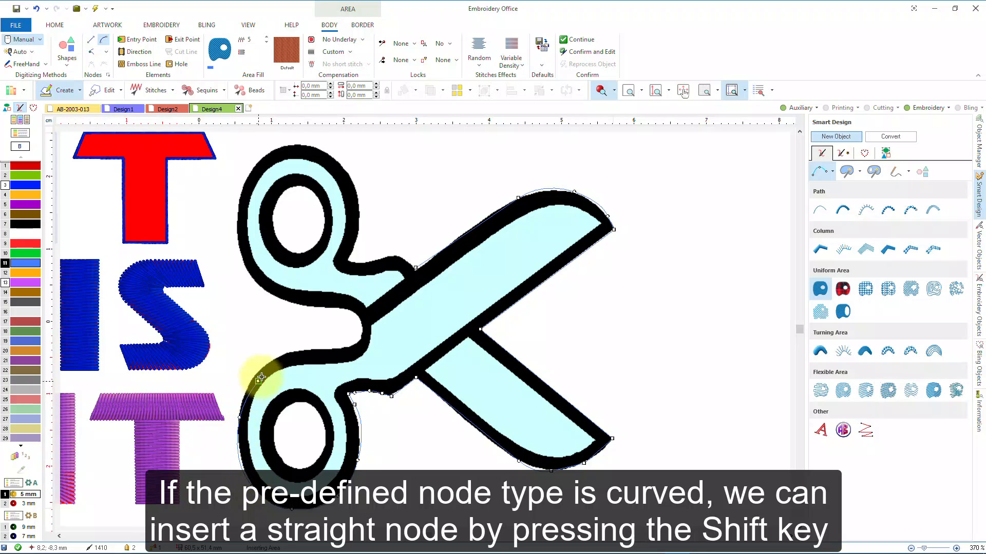
{"action": "right_click", "coordinate": [265, 362]}
Trace the rounded gap between the two handles, from the lower ring's top edge around to the upper ring's underside
{"action": "right_click", "coordinate": [312, 350]}
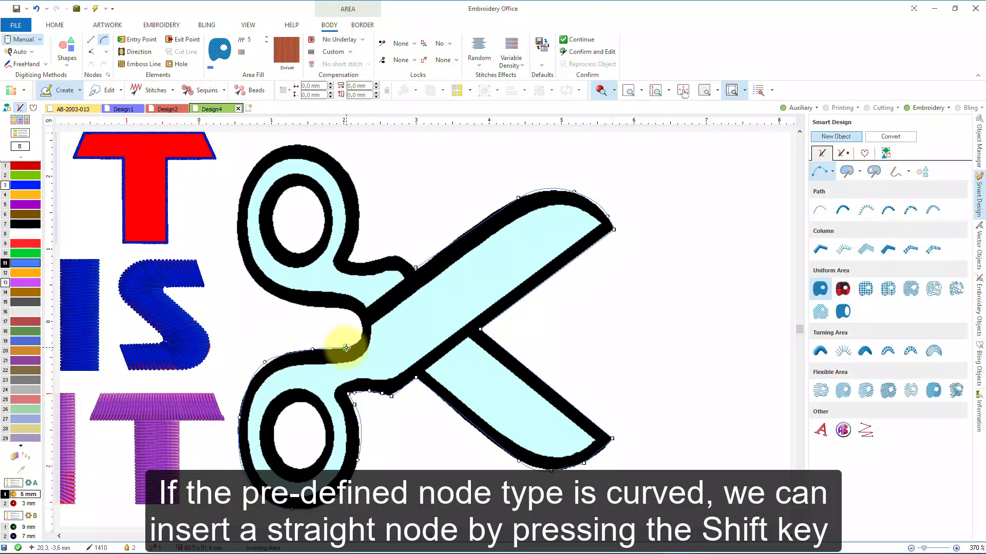
{"action": "right_click", "coordinate": [346, 347]}
{"action": "right_click", "coordinate": [361, 335]}
{"action": "right_click", "coordinate": [355, 311]}
{"action": "right_click", "coordinate": [325, 306]}
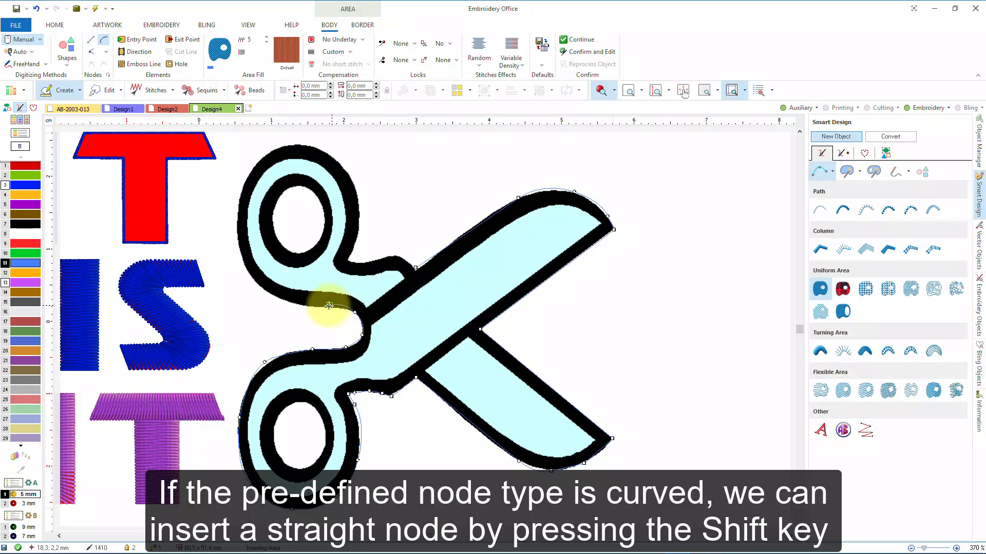
{"action": "right_click", "coordinate": [293, 303]}
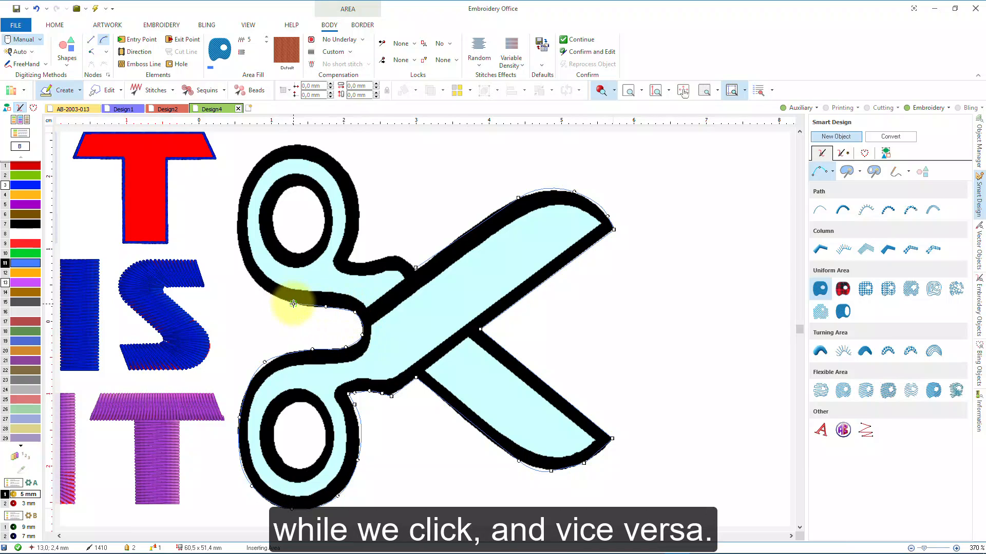
Trace the outside of the upper finger ring with curved nodes, from its lower left over the top and down the right side
{"action": "right_click", "coordinate": [256, 284]}
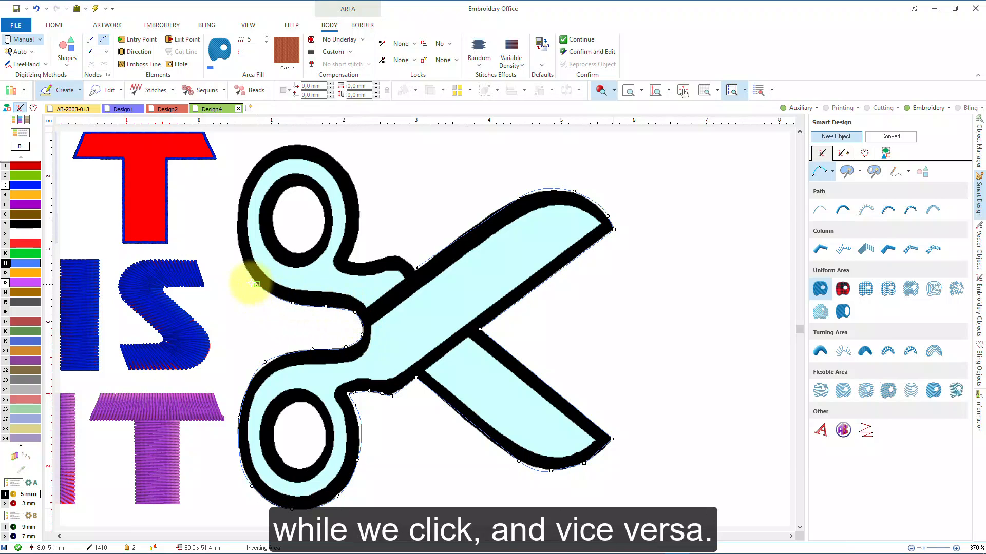
{"action": "right_click", "coordinate": [234, 235]}
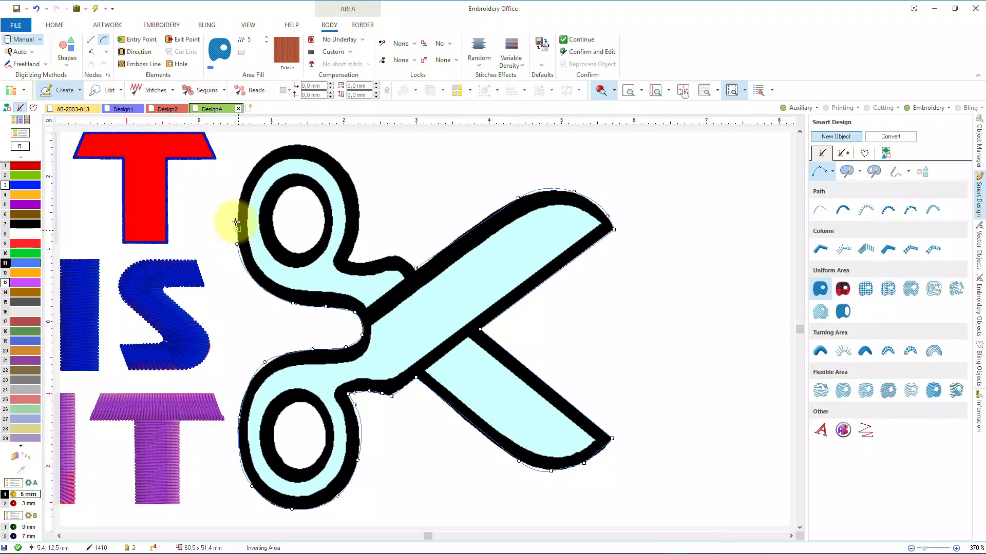
{"action": "right_click", "coordinate": [244, 182]}
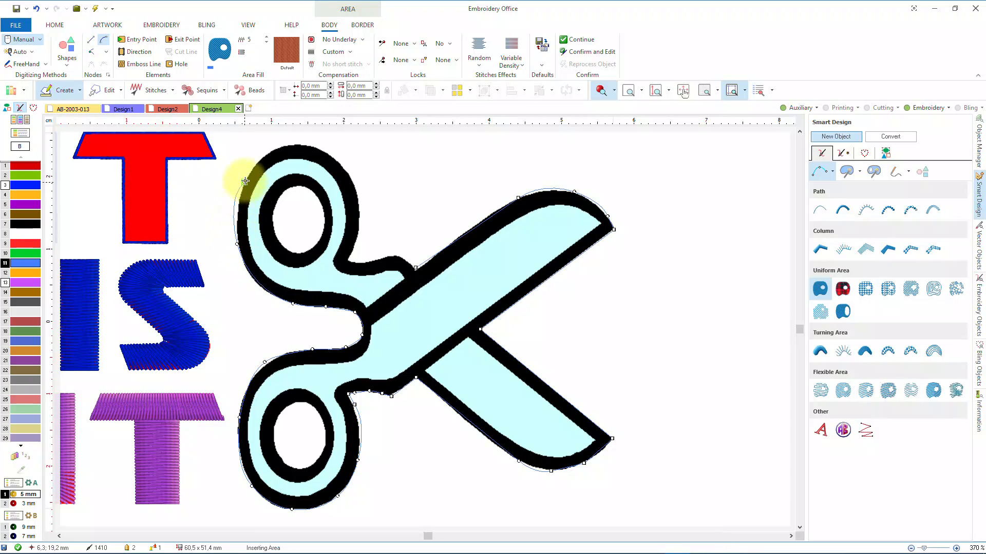
{"action": "right_click", "coordinate": [283, 145]}
{"action": "right_click", "coordinate": [336, 158]}
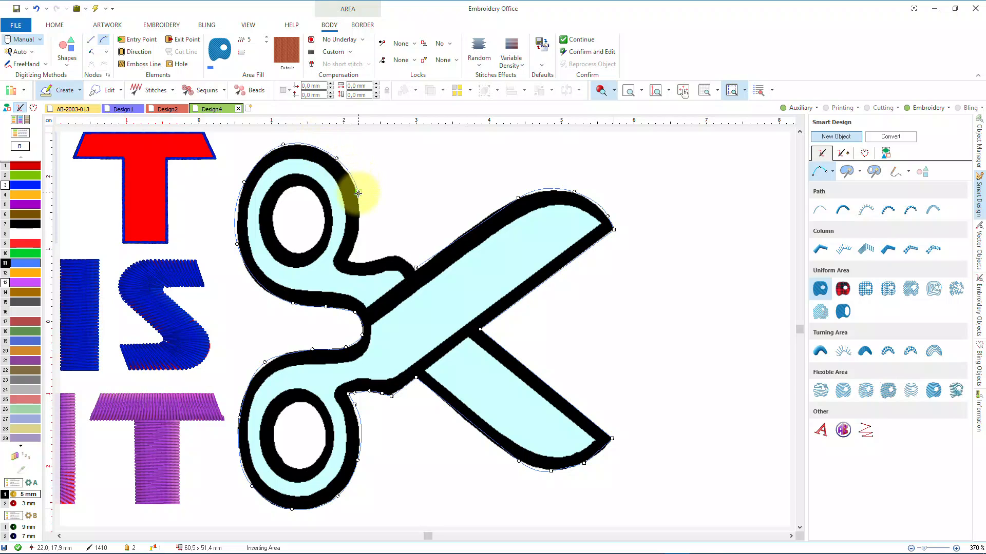
{"action": "right_click", "coordinate": [357, 194]}
{"action": "right_click", "coordinate": [359, 224]}
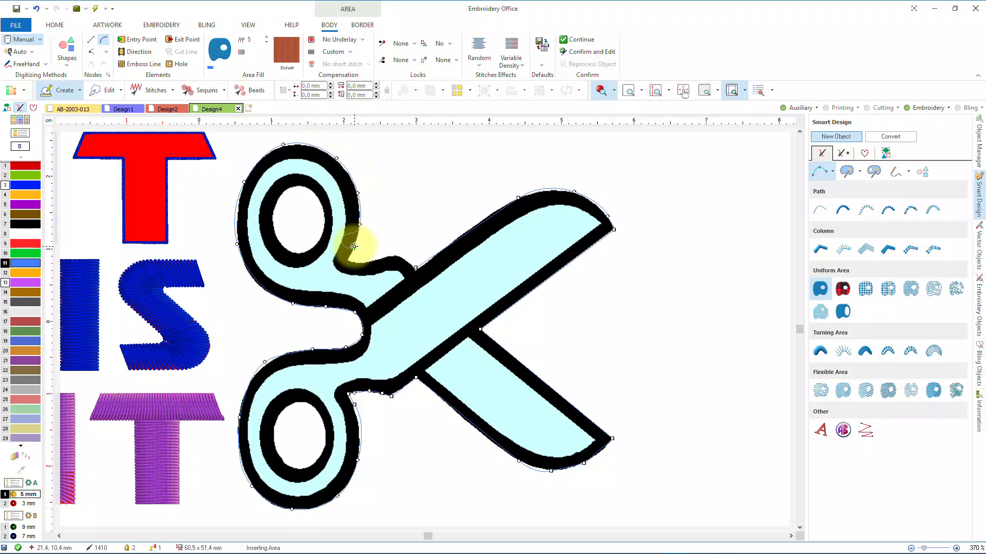
{"action": "right_click", "coordinate": [354, 246]}
Trace the upper handle's neck from the finger ring to the blade, completing the scissors outline back at the starting node
{"action": "left_click", "coordinate": [347, 260]}
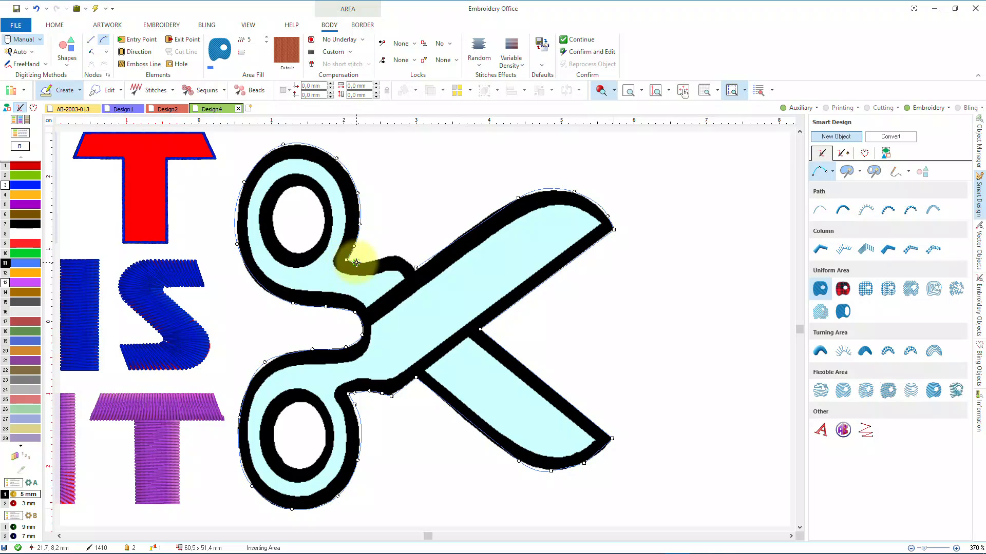
{"action": "left_click", "coordinate": [356, 262]}
{"action": "left_click", "coordinate": [368, 261]}
{"action": "left_click", "coordinate": [377, 260]}
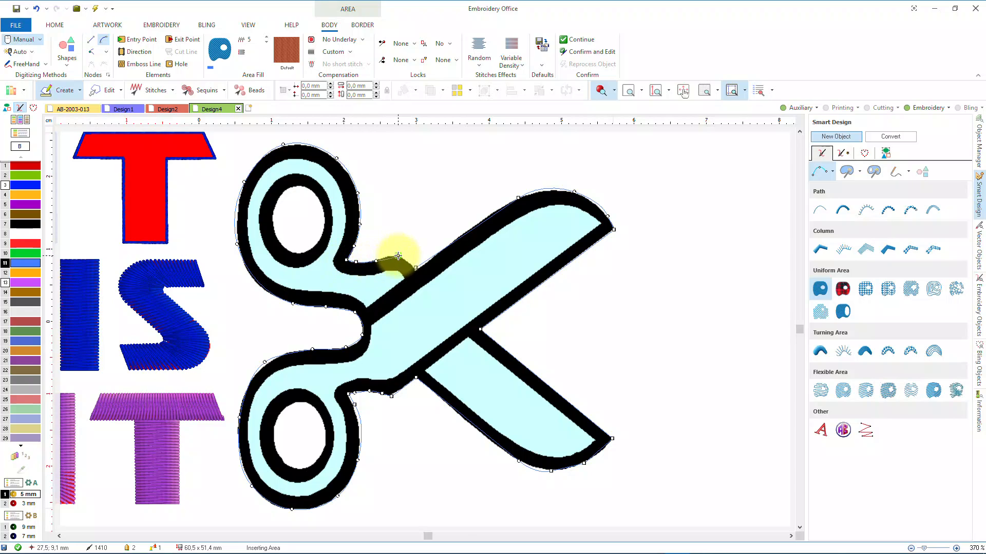
{"action": "left_click", "coordinate": [398, 255]}
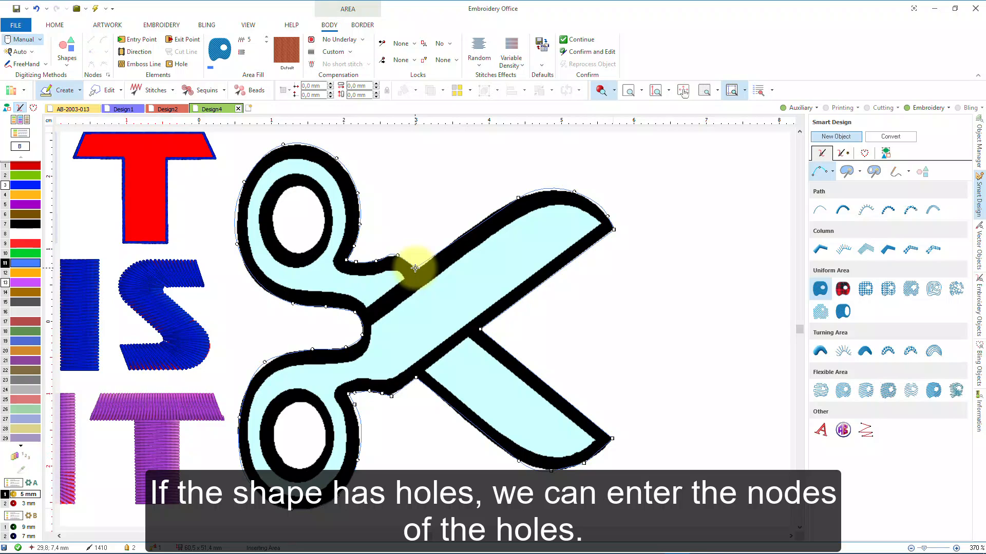
Add a hole to the scissors area by tracing the inner edge of the upper finger ring with curved nodes
{"action": "right_click", "coordinate": [414, 268]}
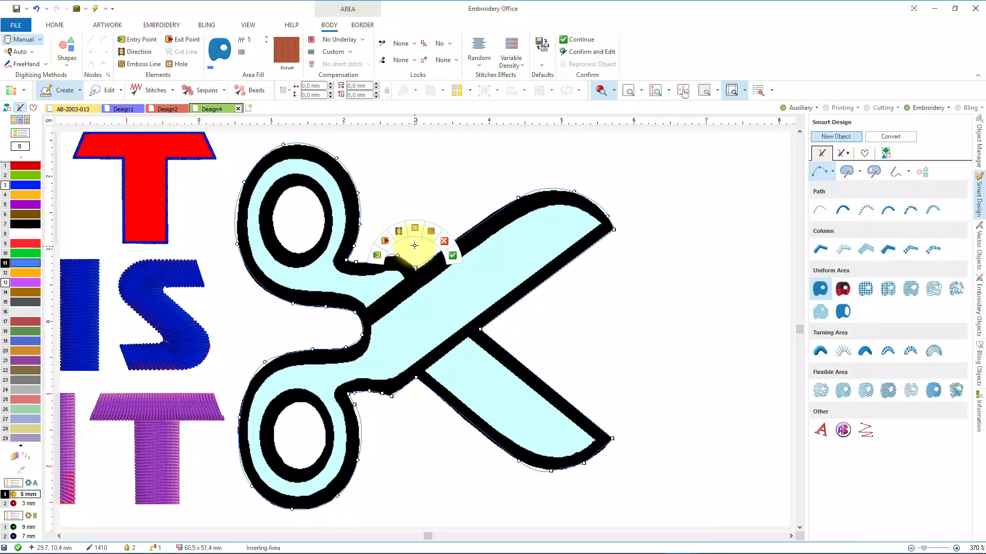
{"action": "left_click", "coordinate": [418, 230]}
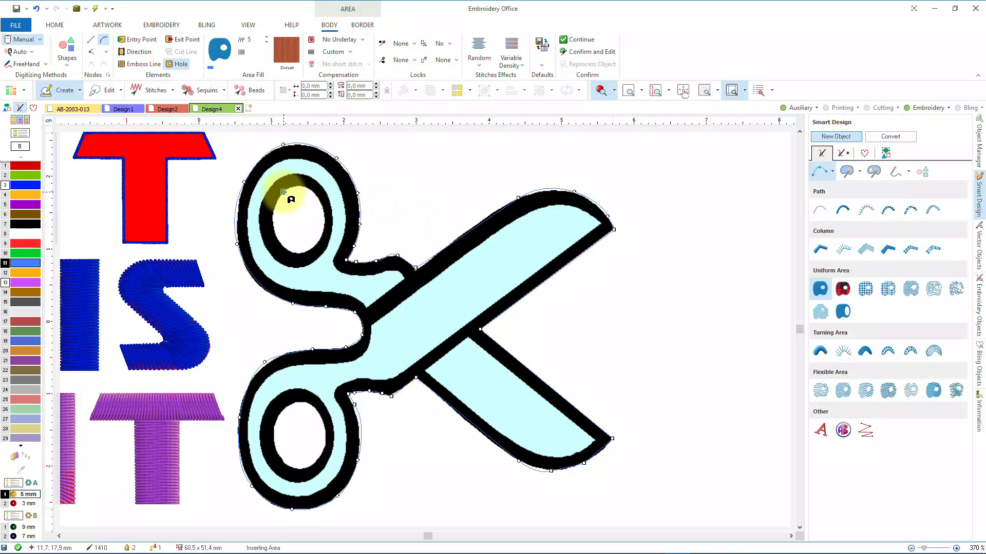
{"action": "left_click", "coordinate": [283, 192]}
{"action": "left_click", "coordinate": [307, 186]}
{"action": "left_click", "coordinate": [322, 205]}
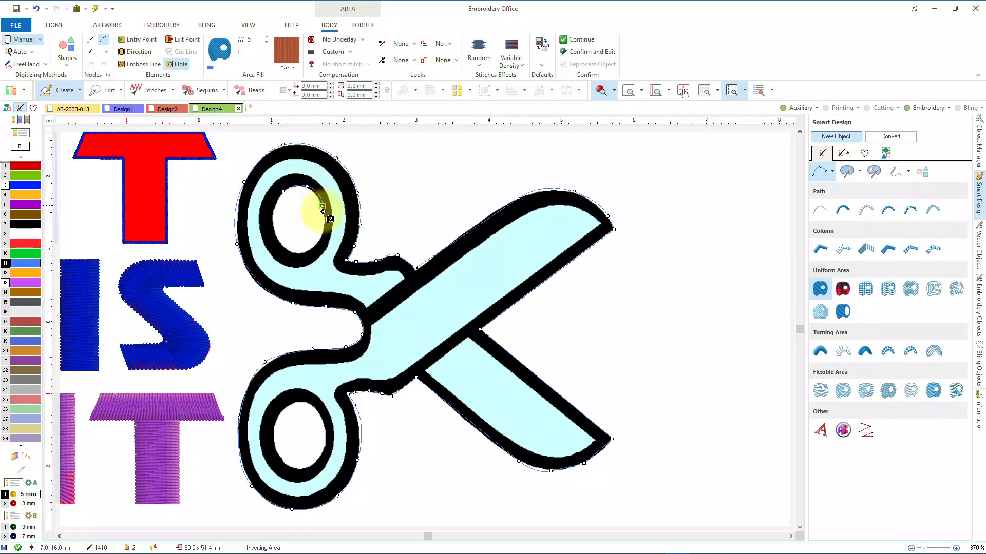
{"action": "left_click", "coordinate": [316, 242]}
{"action": "left_click", "coordinate": [290, 250]}
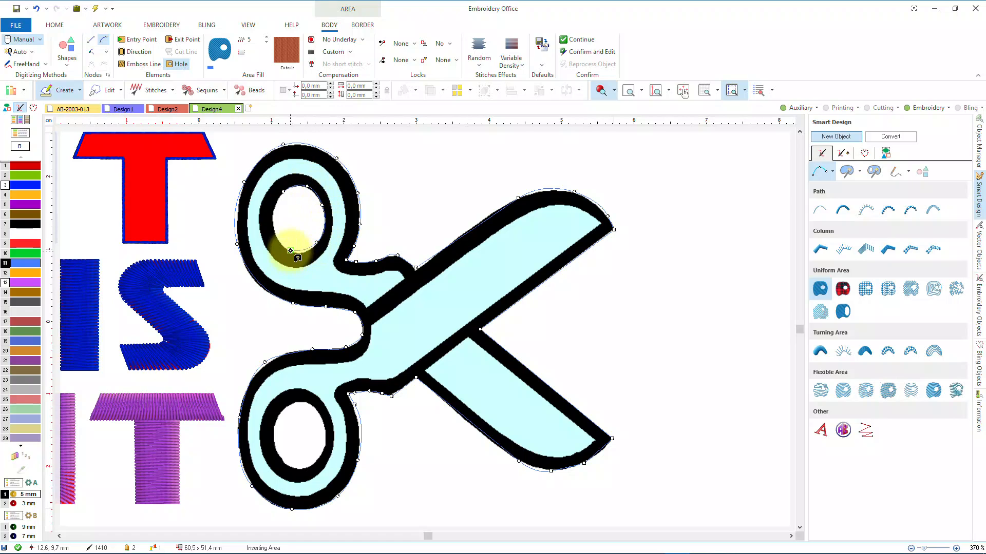
{"action": "left_click", "coordinate": [273, 228]}
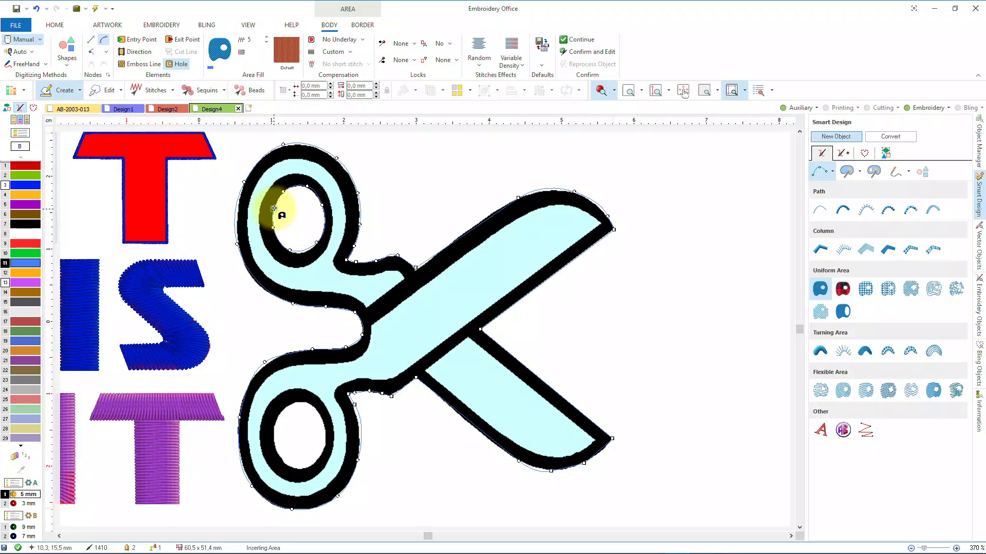
{"action": "left_click", "coordinate": [276, 205]}
Add a second hole by tracing the inner edge of the lower finger ring with curved nodes
{"action": "right_click", "coordinate": [290, 200]}
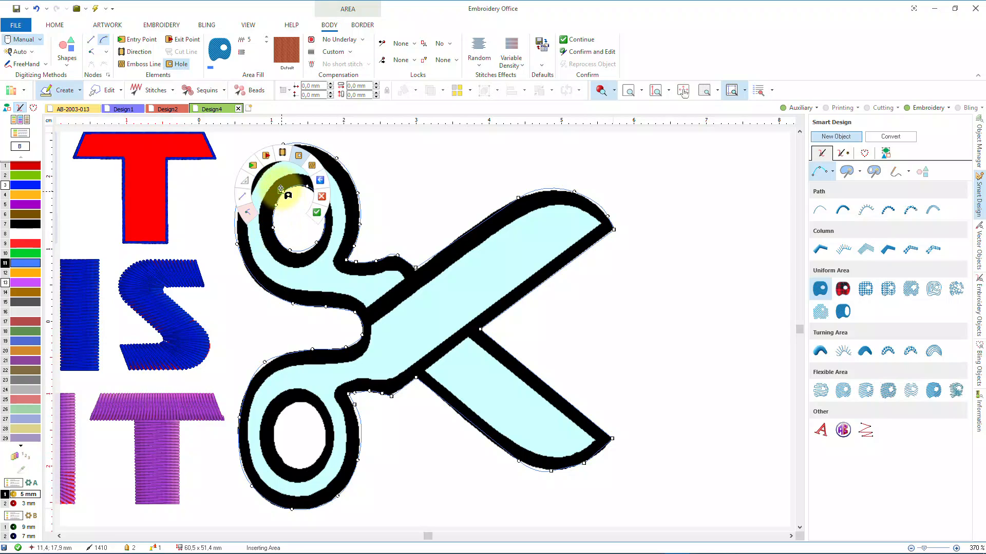
{"action": "left_click", "coordinate": [298, 156]}
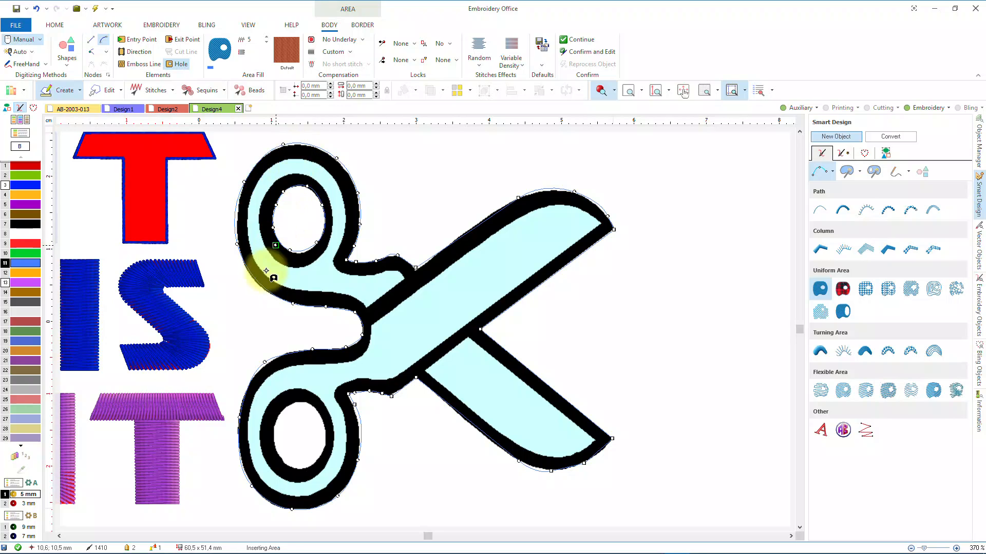
{"action": "left_click", "coordinate": [275, 428]}
{"action": "left_click", "coordinate": [284, 411]}
{"action": "left_click", "coordinate": [303, 402]}
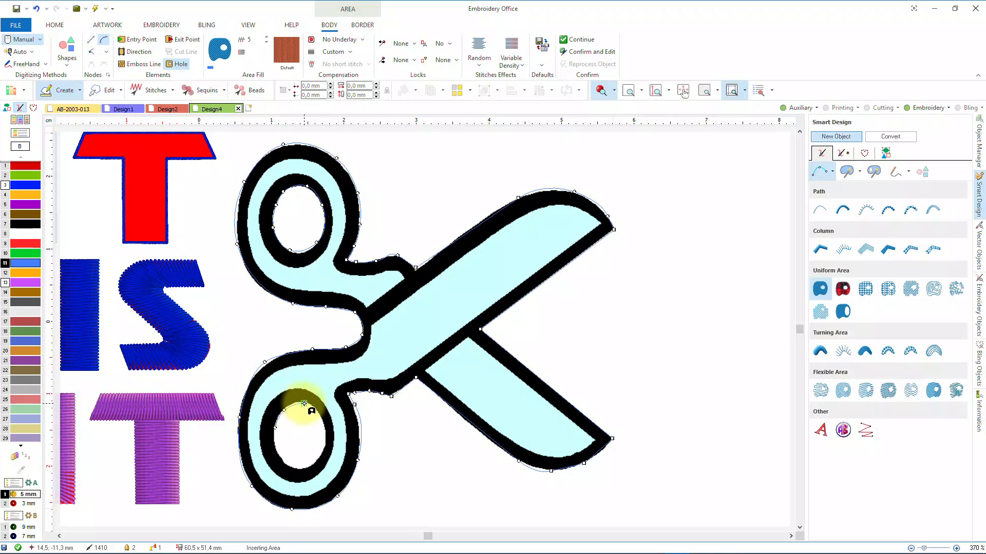
{"action": "left_click", "coordinate": [321, 419]}
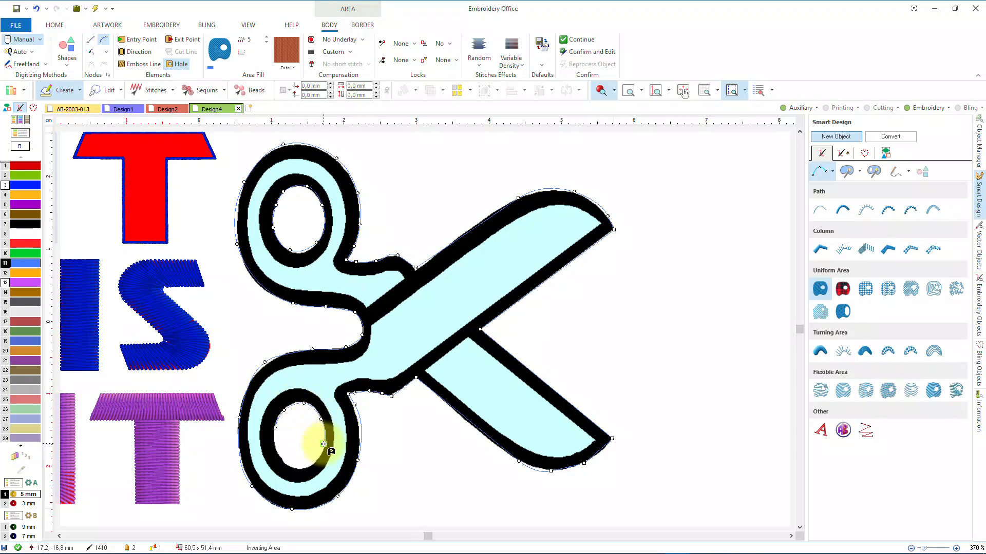
{"action": "left_click", "coordinate": [323, 446]}
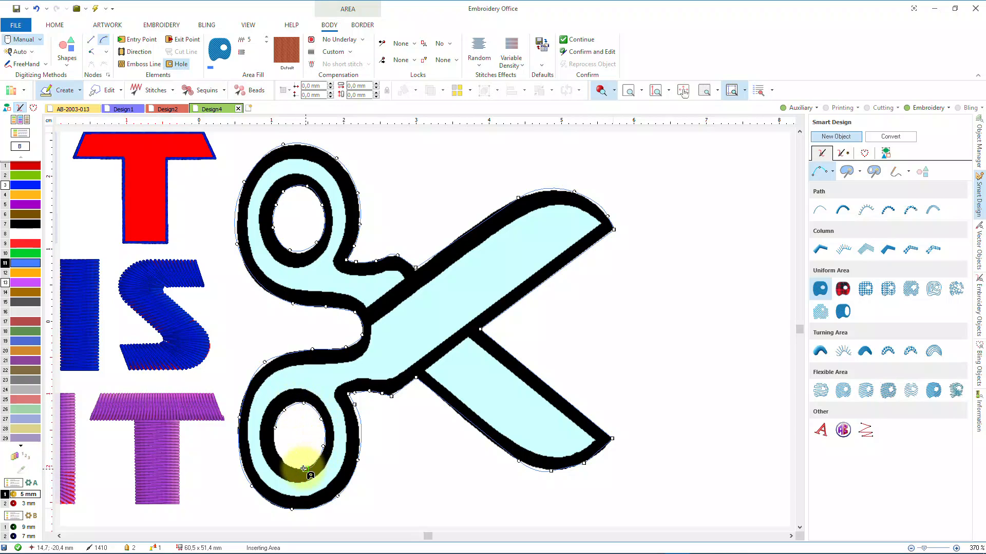
{"action": "left_click", "coordinate": [304, 468]}
{"action": "left_click", "coordinate": [287, 465]}
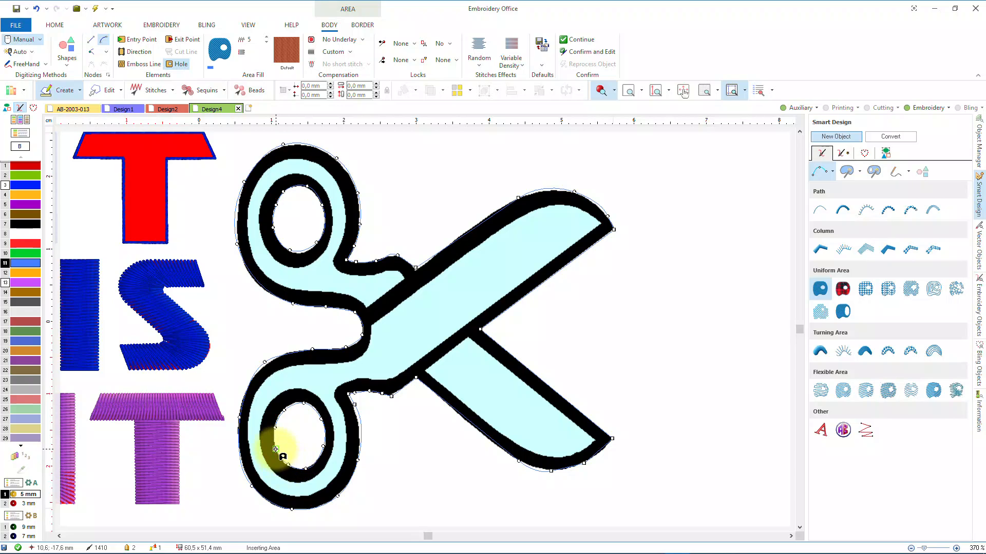
{"action": "left_click", "coordinate": [275, 449]}
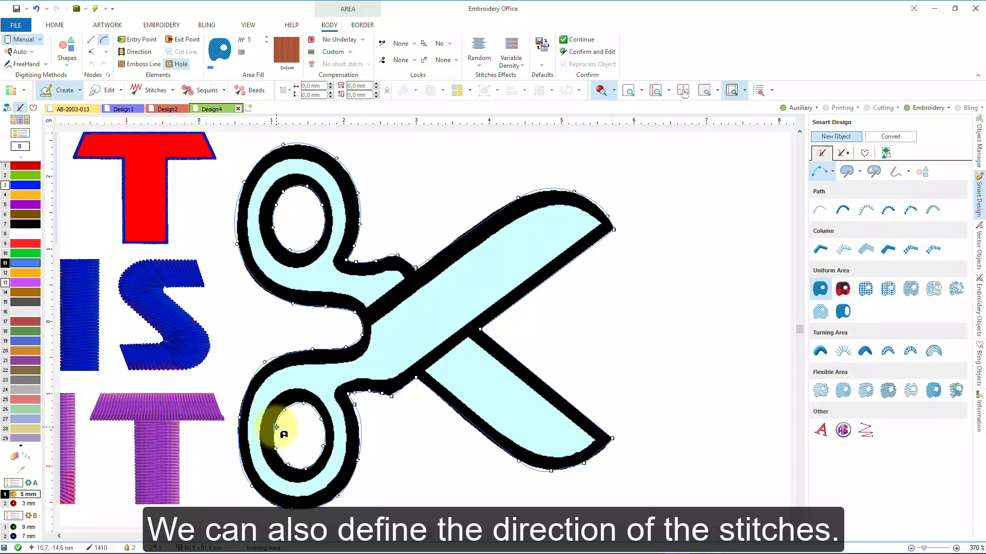
Define the stitch direction with a diagonal line from the gap between the handles up past the upper handle's neck
{"action": "right_click", "coordinate": [277, 427]}
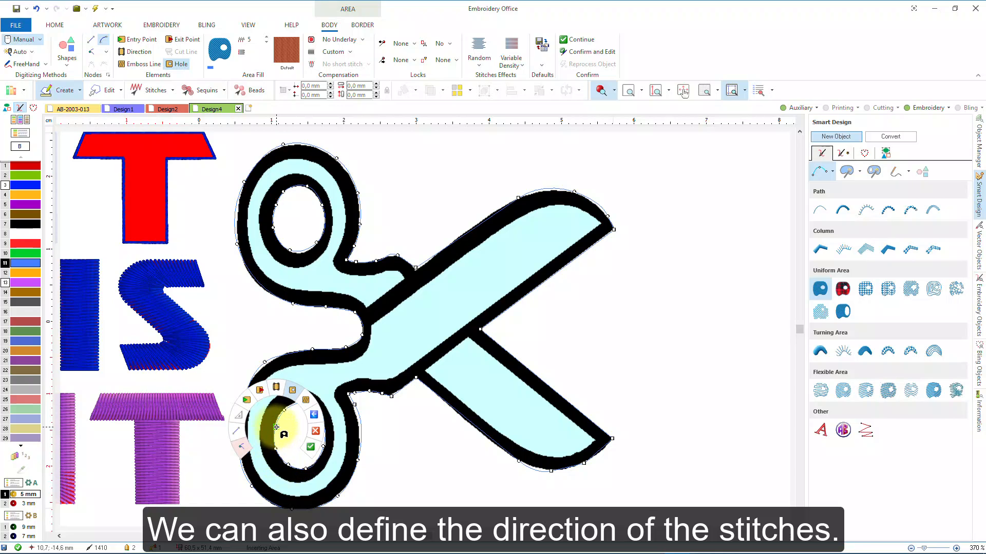
{"action": "left_click", "coordinate": [278, 388]}
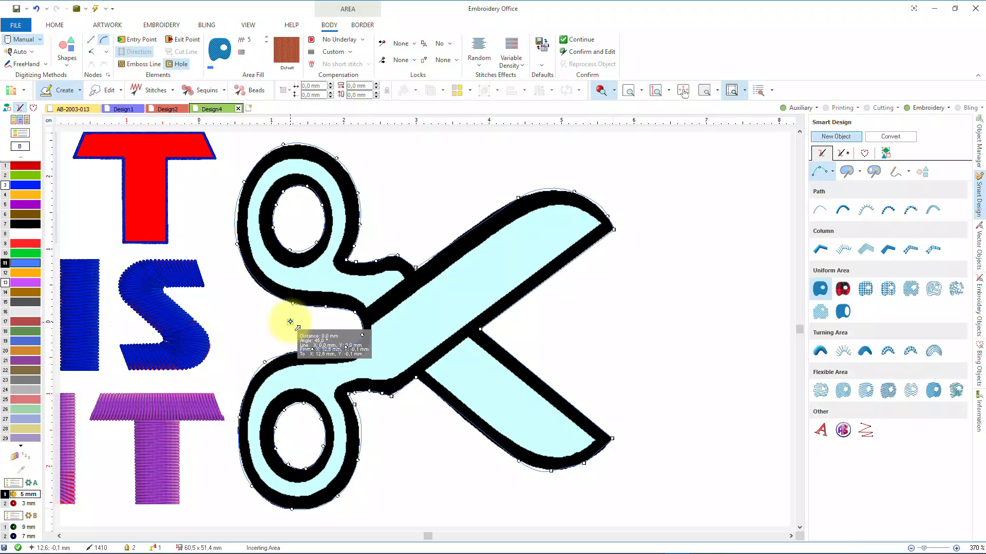
{"action": "left_click", "coordinate": [290, 322]}
{"action": "left_click", "coordinate": [388, 237]}
Place the entry point left of the upper finger ring and the exit point beside the lower blade's tip
{"action": "right_click", "coordinate": [390, 236]}
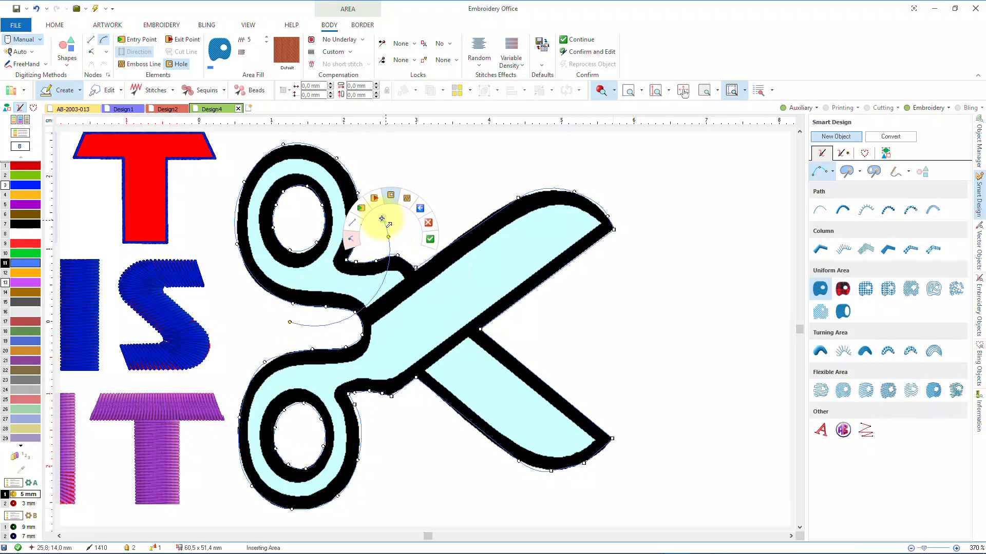
{"action": "left_click", "coordinate": [361, 209]}
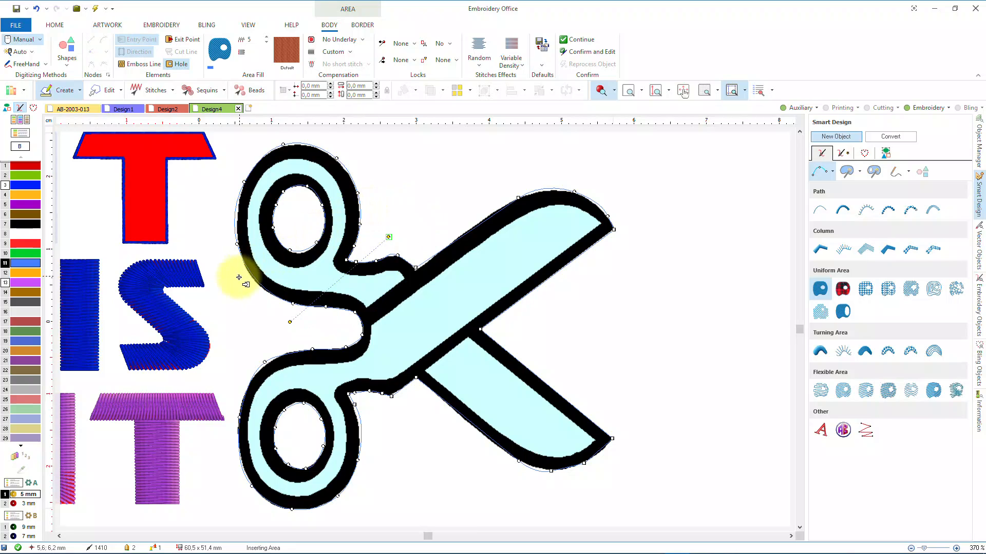
{"action": "left_click", "coordinate": [231, 245]}
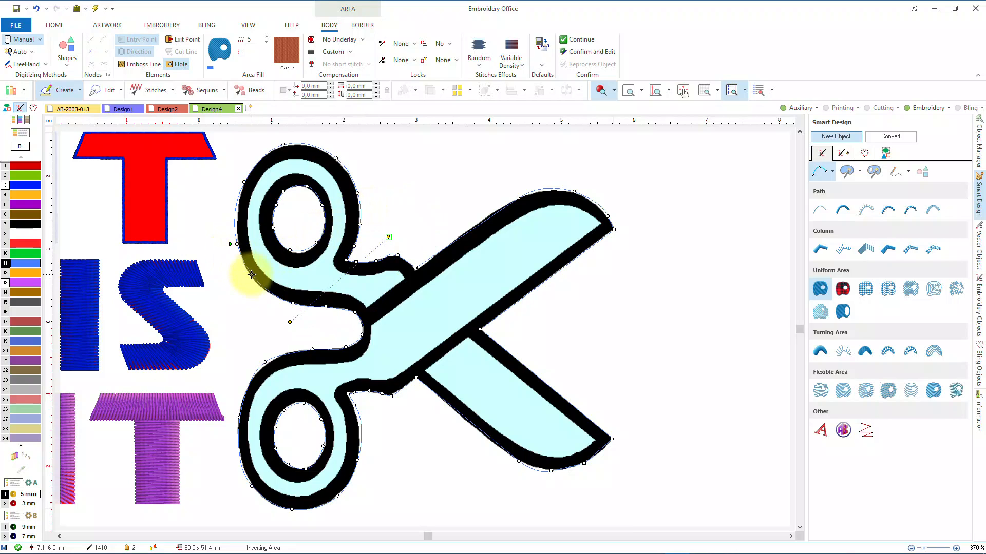
{"action": "right_click", "coordinate": [310, 301]}
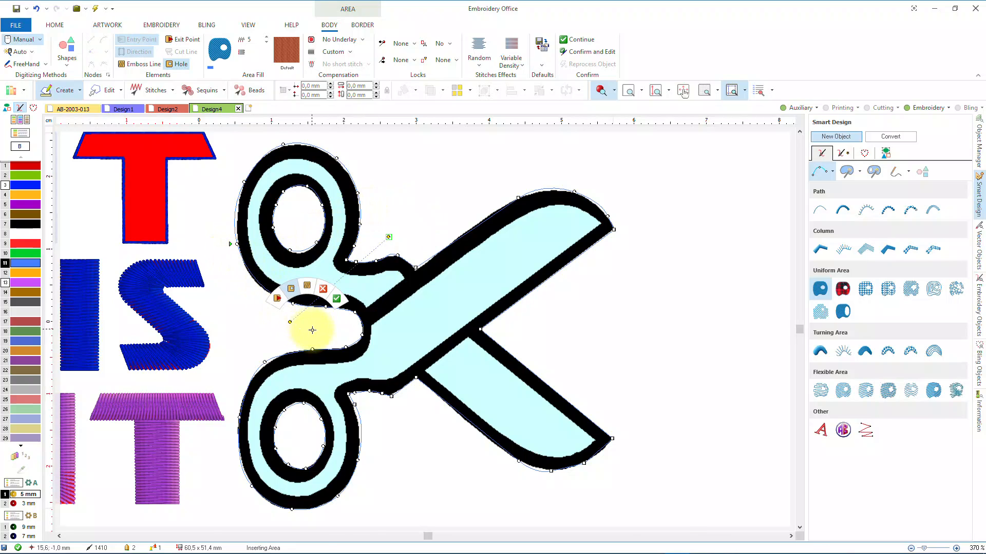
{"action": "left_click", "coordinate": [277, 299]}
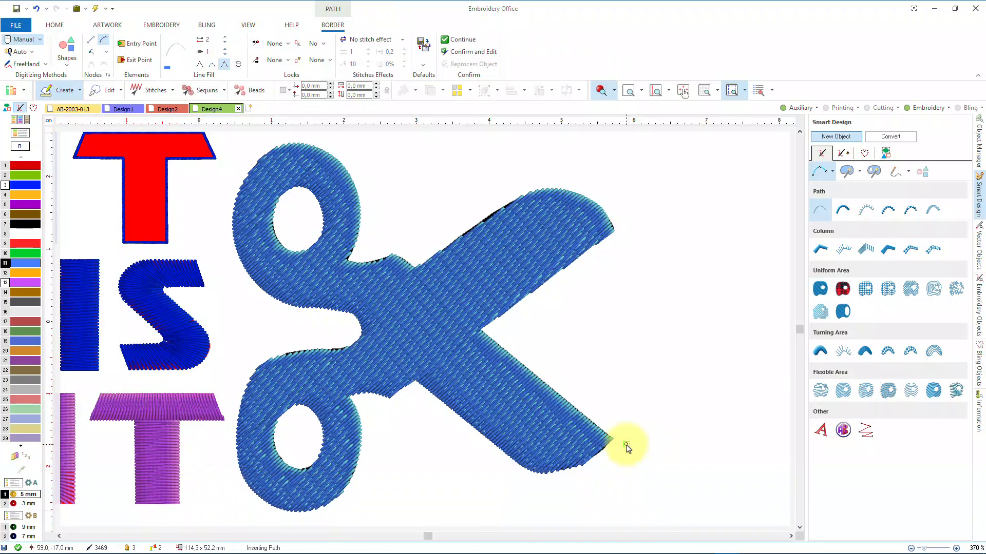
Select the finished scissors area for editing and enlarge it from its upper-right corner to about 73.8 by 71.4 mm
{"action": "left_click", "coordinate": [888, 141]}
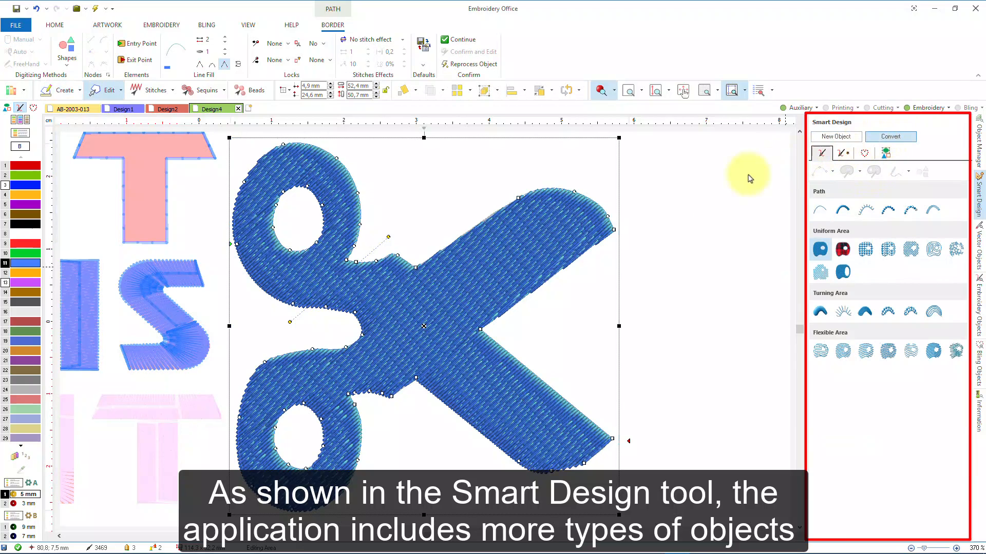
{"action": "left_click", "coordinate": [449, 313]}
{"action": "scroll", "coordinate": [449, 313], "scroll_direction": "down", "scroll_amount": 3}
{"action": "scroll", "coordinate": [449, 313], "scroll_direction": "down", "scroll_amount": 1}
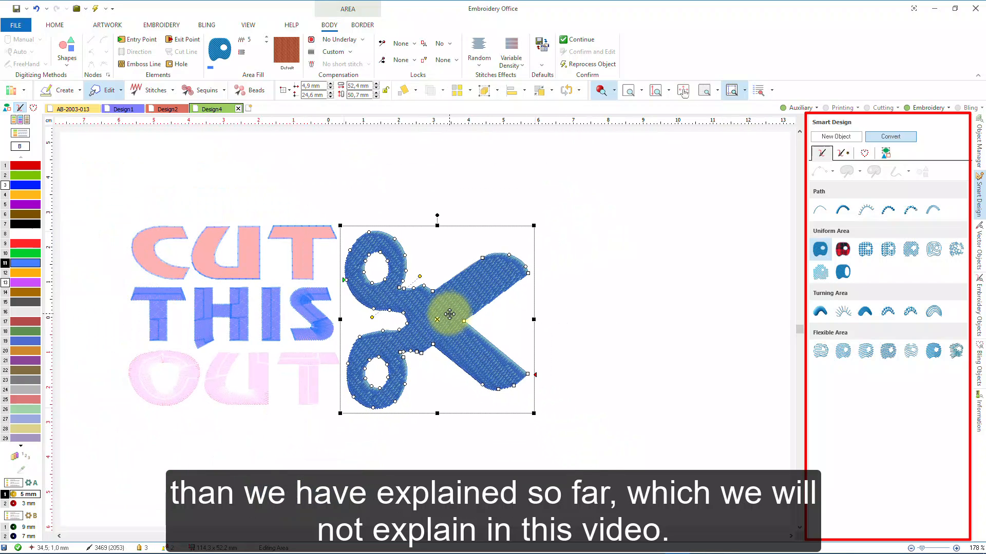
{"action": "left_click_drag", "start_coordinate": [533, 225], "coordinate": [608, 153]}
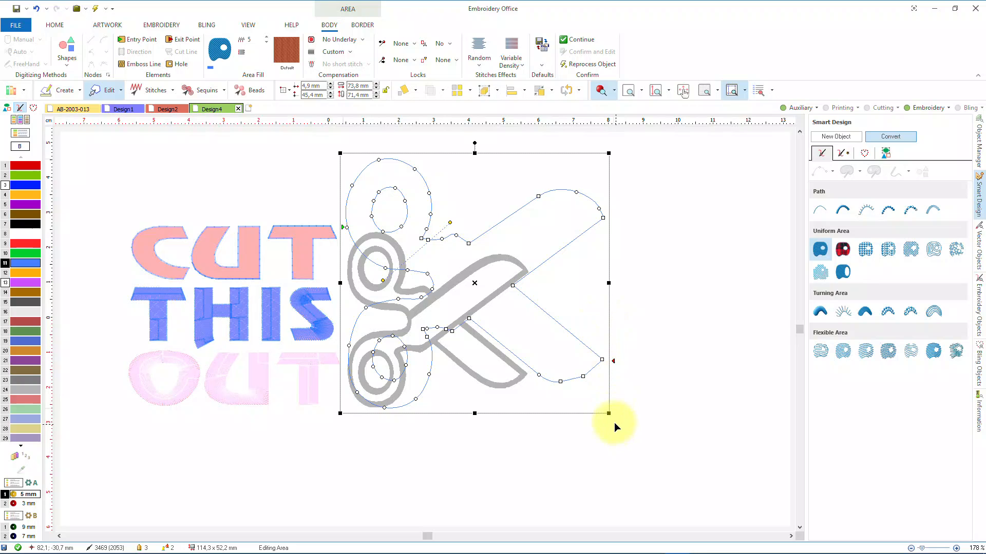
Enlarge the scissors fill object to about 92.6 by 89.5 mm and hide the auxiliary artwork
{"action": "left_click_drag", "start_coordinate": [609, 414], "coordinate": [674, 477]}
{"action": "left_click", "coordinate": [708, 348]}
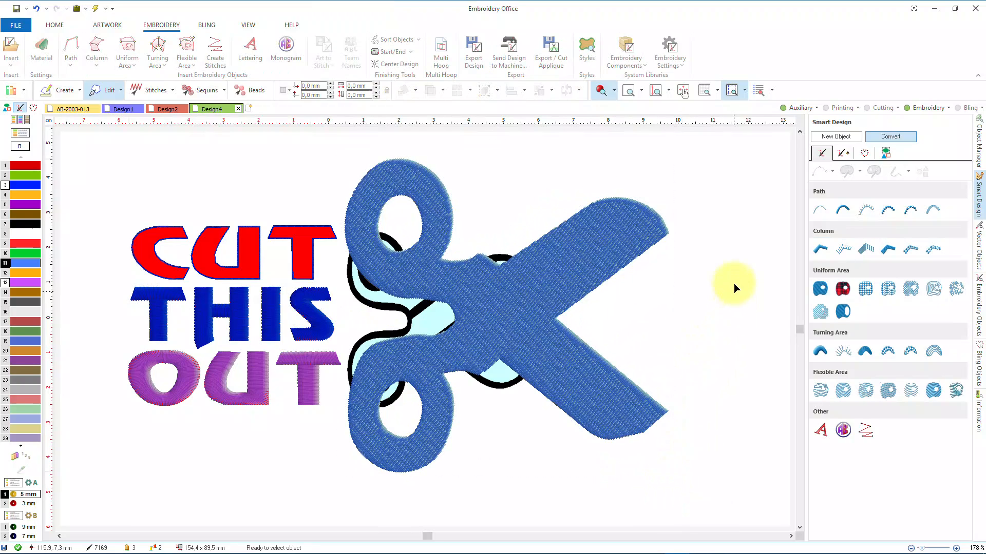
{"action": "left_click", "coordinate": [783, 108]}
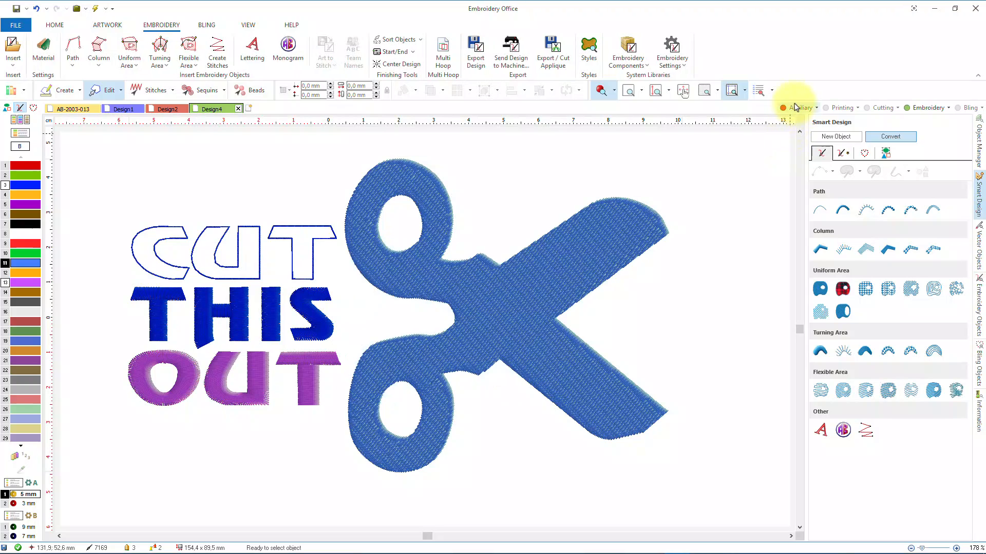
Try several uniform area fills on the scissors, from programmable stitch to stippling, and restore the standard fill
{"action": "double_click", "coordinate": [572, 247]}
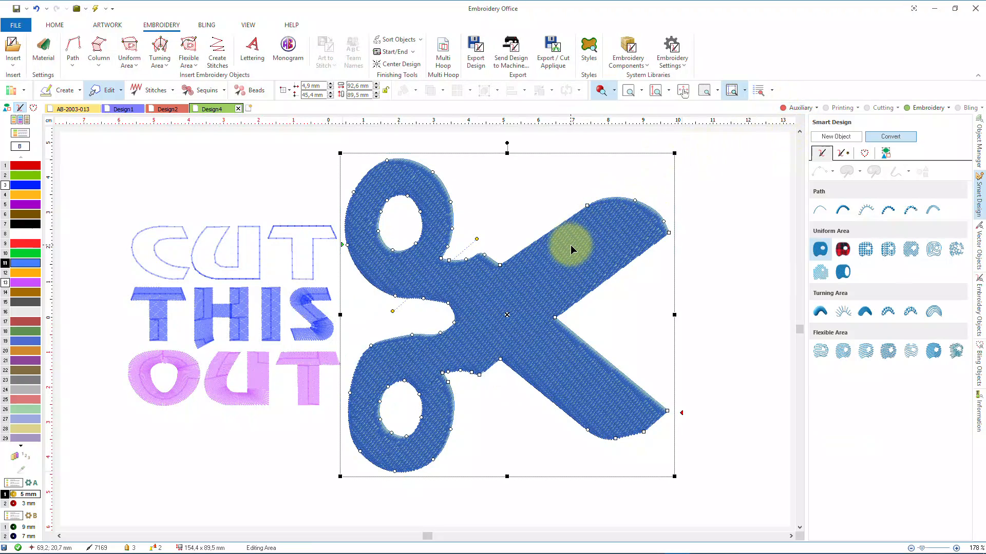
{"action": "left_click", "coordinate": [865, 250]}
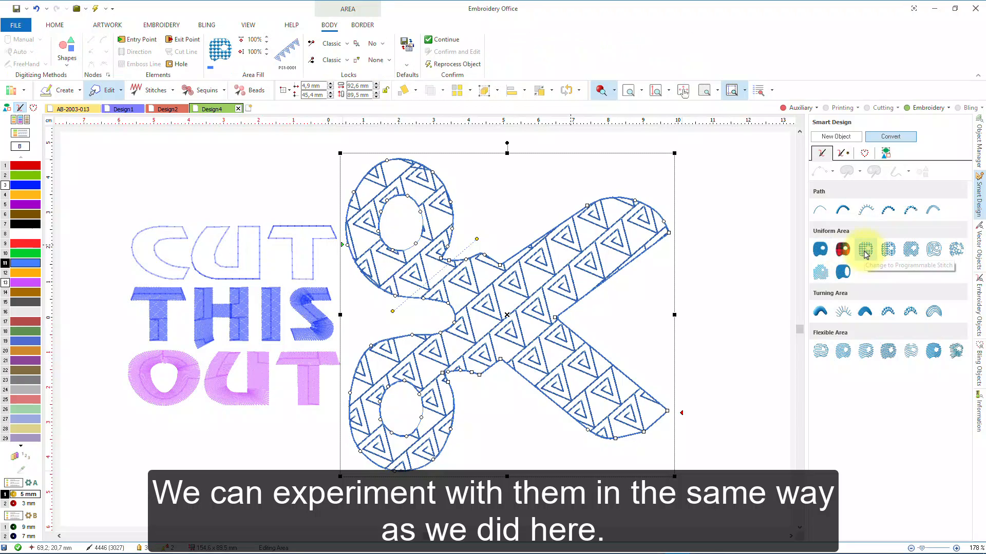
{"action": "left_click", "coordinate": [911, 253]}
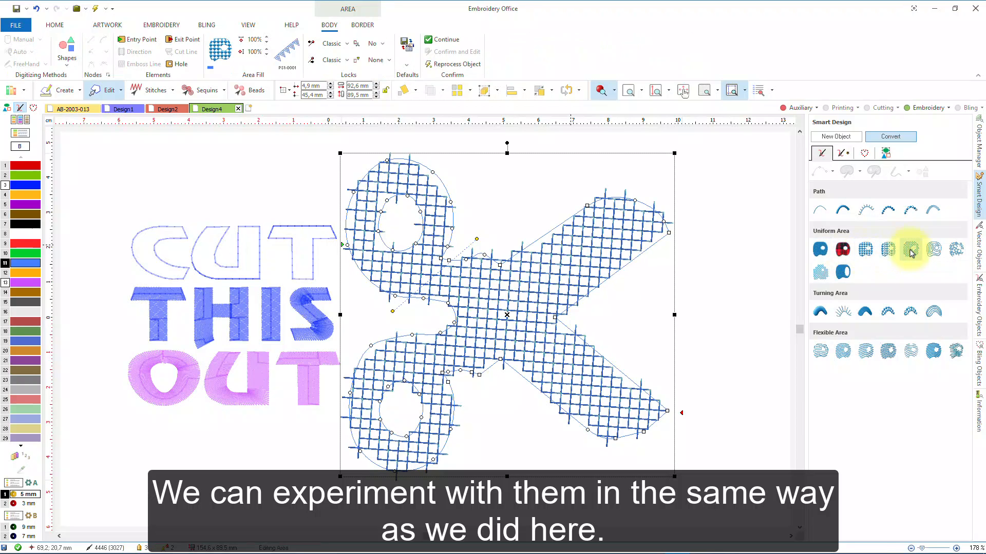
{"action": "left_click", "coordinate": [934, 253]}
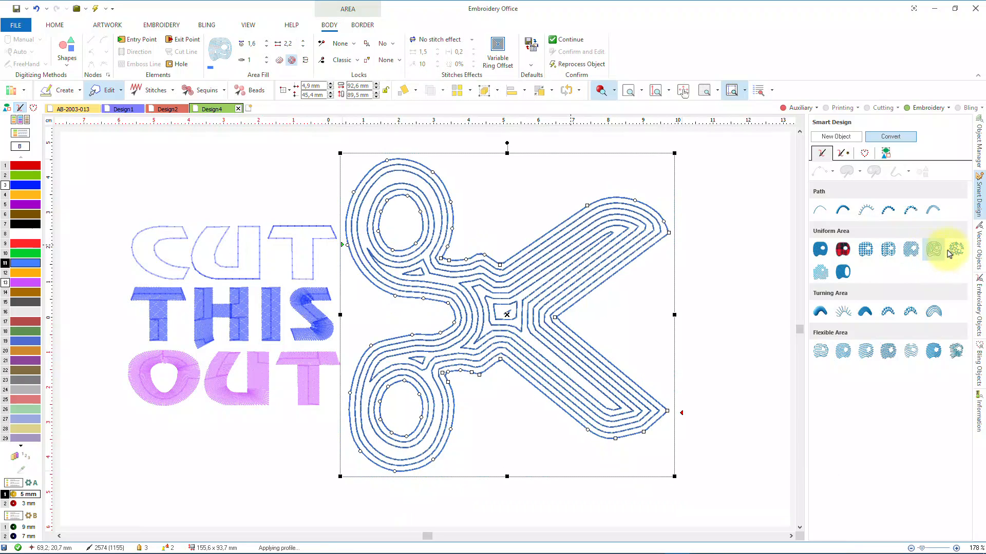
{"action": "left_click", "coordinate": [957, 252]}
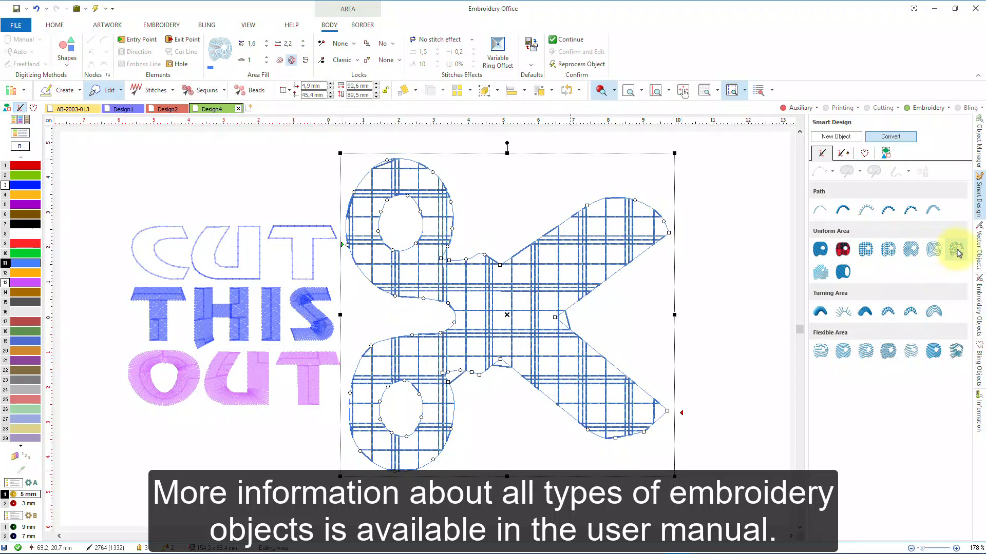
{"action": "left_click", "coordinate": [821, 272]}
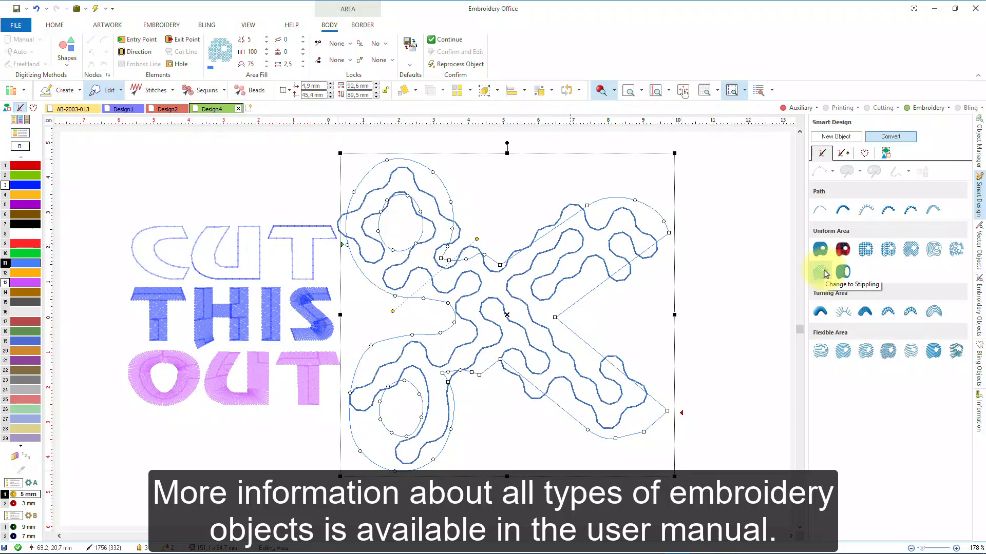
{"action": "left_click", "coordinate": [820, 250]}
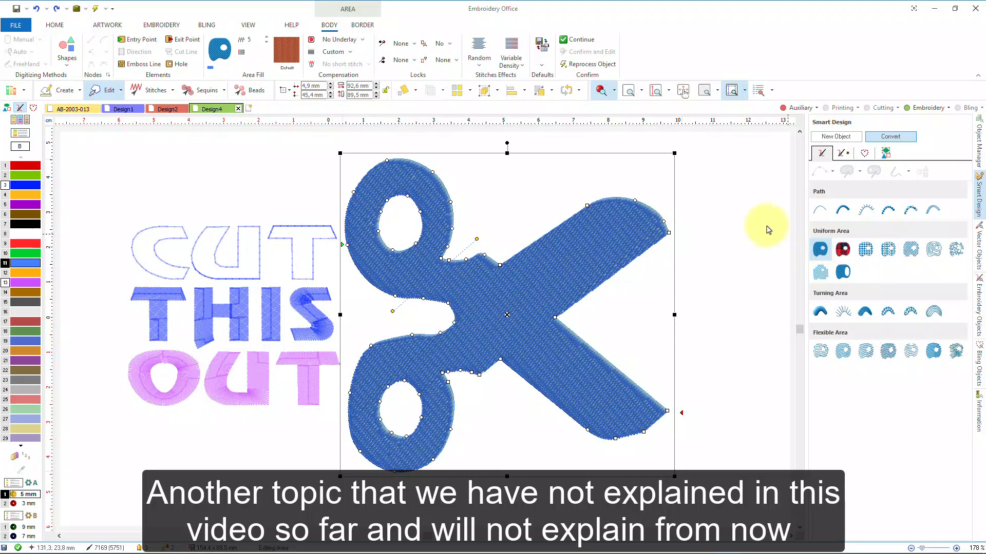
Apply the stitch pattern PTG-0025 to the scissors' fill
{"action": "left_click", "coordinate": [300, 53]}
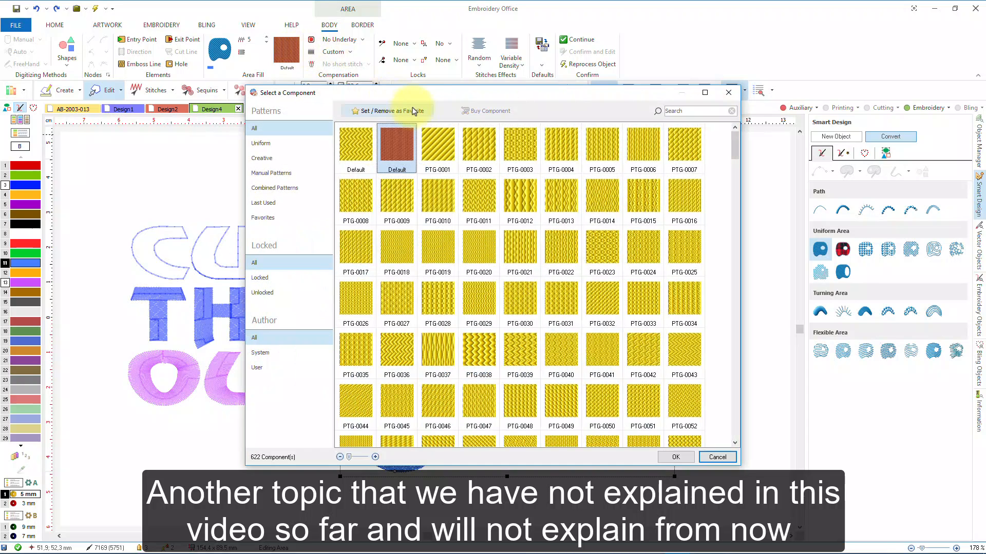
{"action": "left_click", "coordinate": [684, 256]}
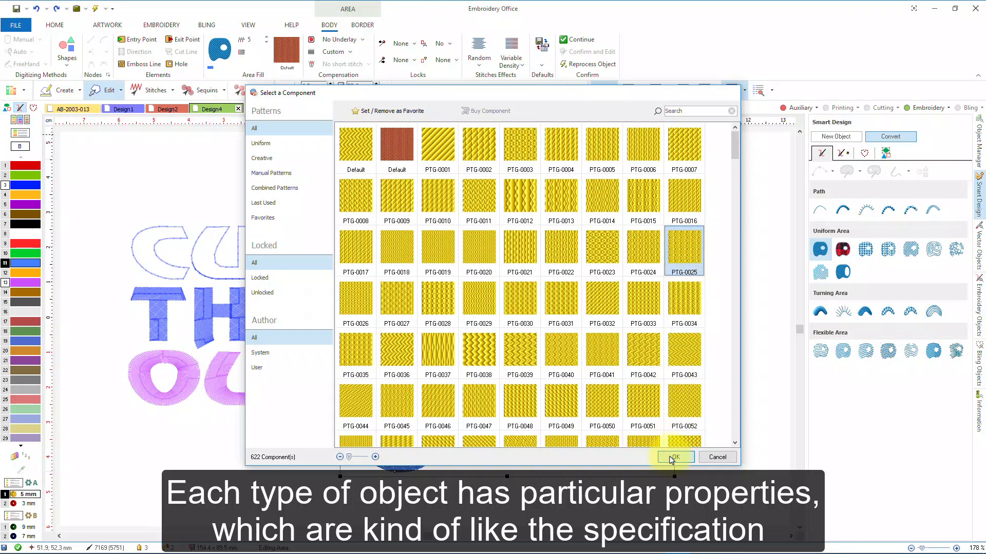
{"action": "left_click", "coordinate": [673, 457]}
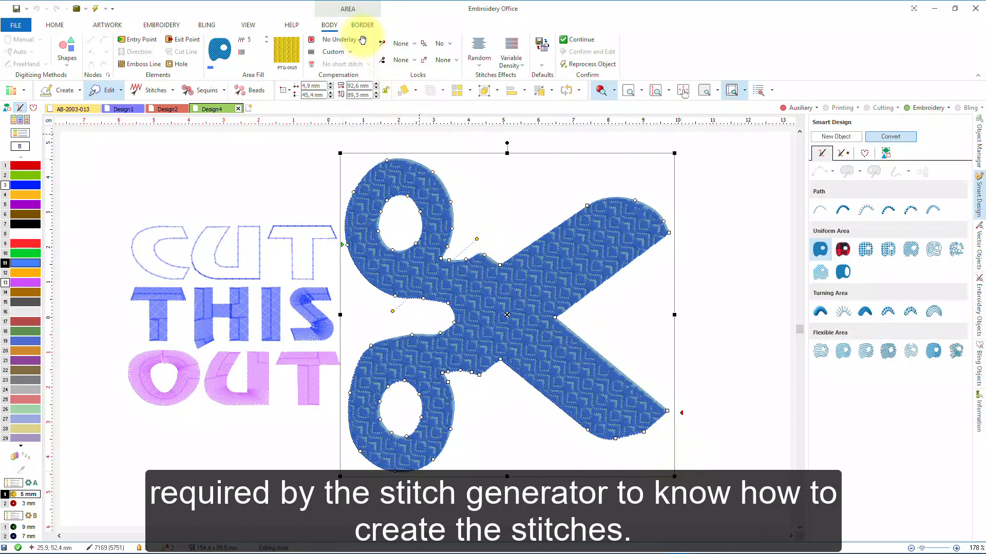
{"action": "left_click", "coordinate": [363, 41]}
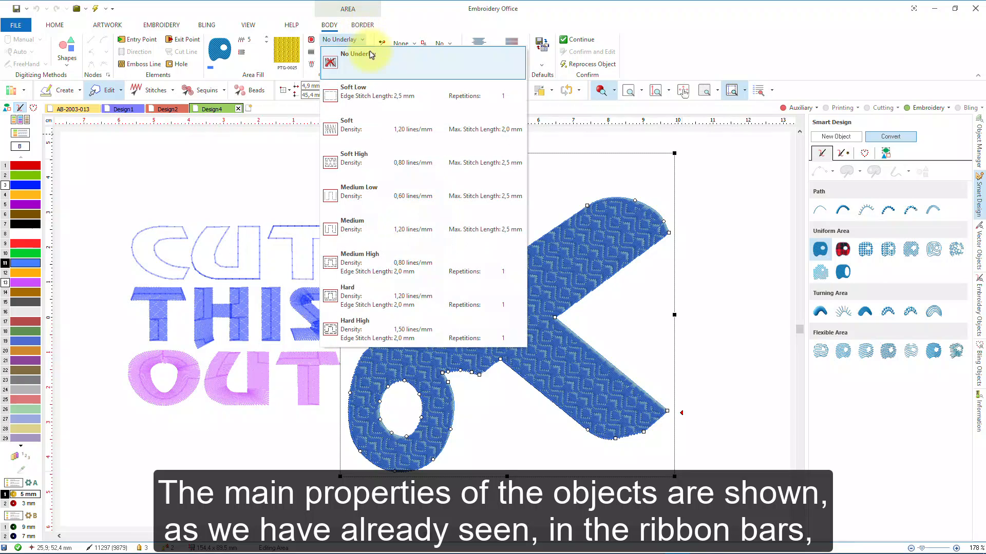
{"action": "left_click", "coordinate": [363, 42]}
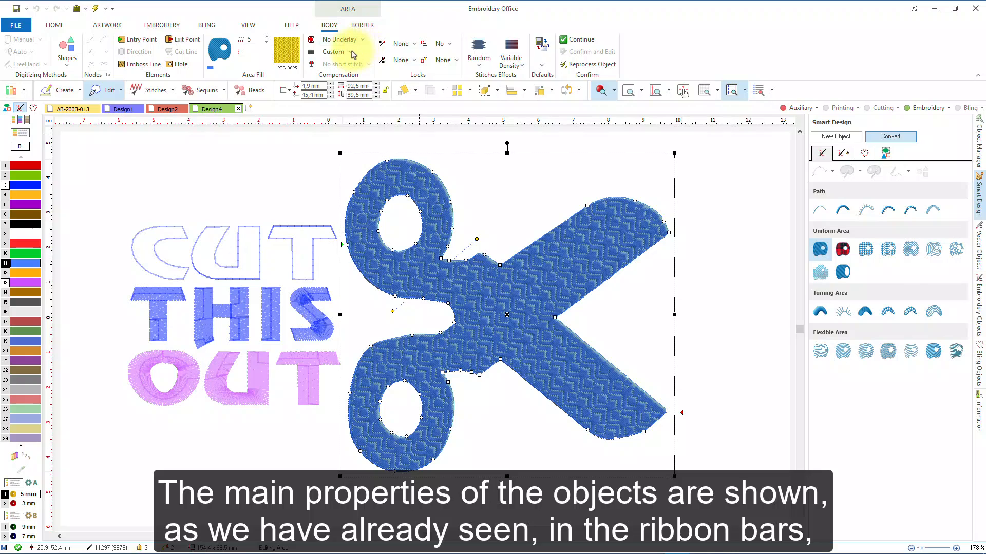
{"action": "left_click", "coordinate": [352, 54]}
{"action": "left_click", "coordinate": [353, 53]}
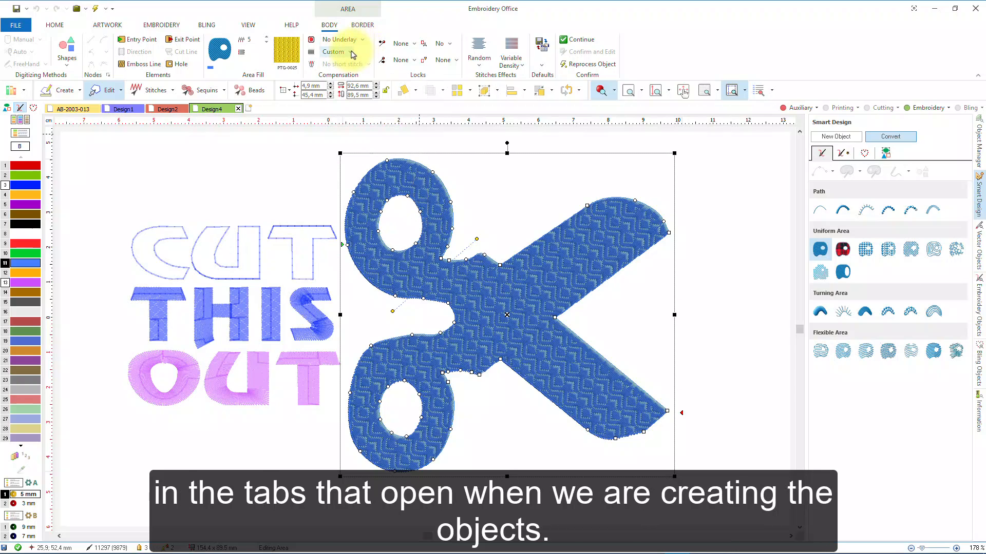
Apply a Random stitch effect to the scissors' fill so its edges turn jagged, and finish editing the object
{"action": "left_click", "coordinate": [480, 66]}
{"action": "left_click", "coordinate": [532, 92]}
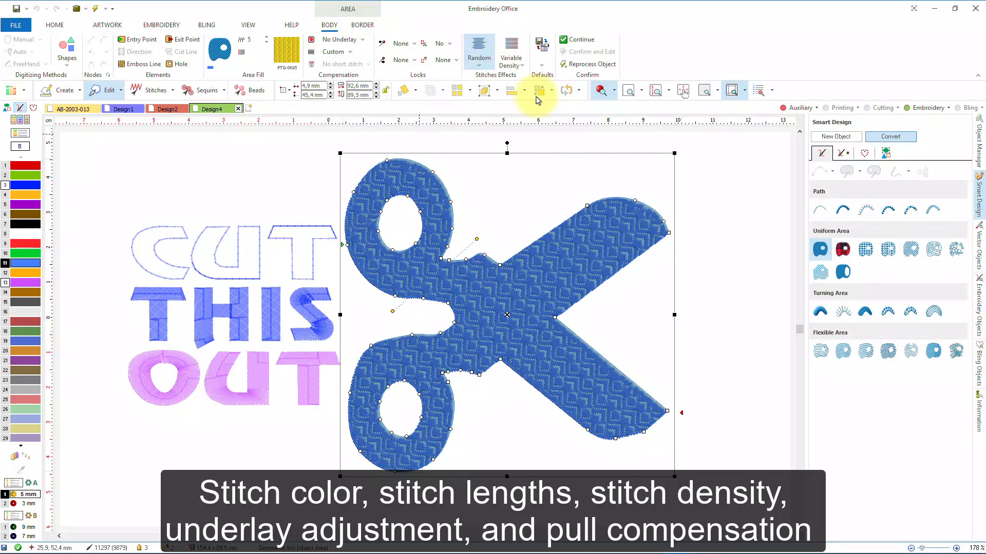
{"action": "left_click", "coordinate": [537, 95]}
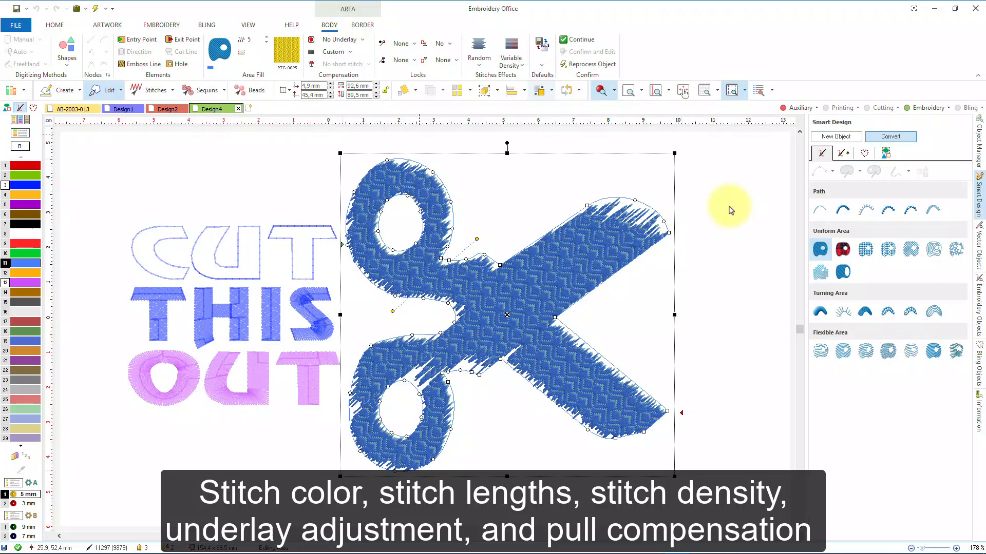
{"action": "key", "text": "Escape"}
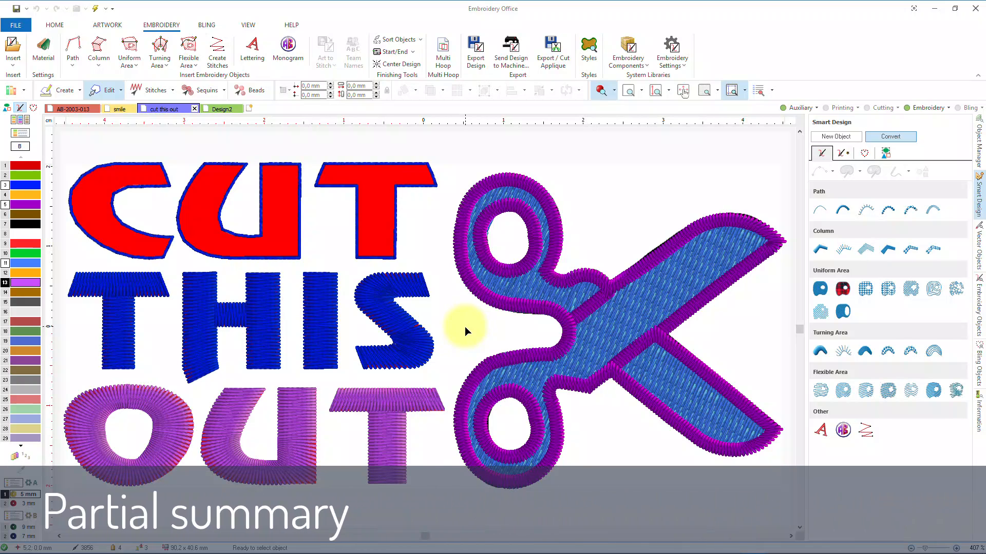
Examine the objects that form the CUT THIS OUT lettering by selecting the letters and letter parts one by one
{"action": "left_click", "coordinate": [159, 255]}
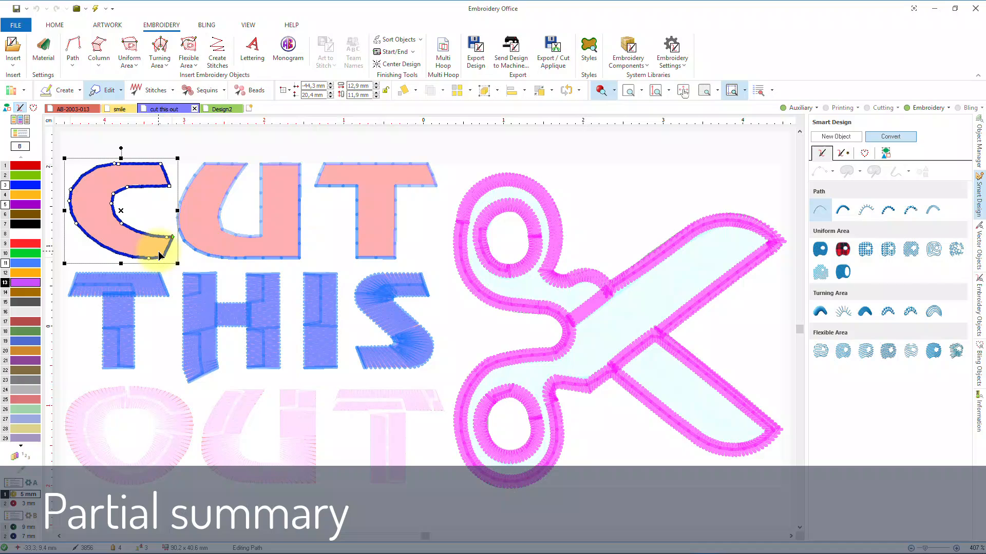
{"action": "left_click", "coordinate": [244, 245]}
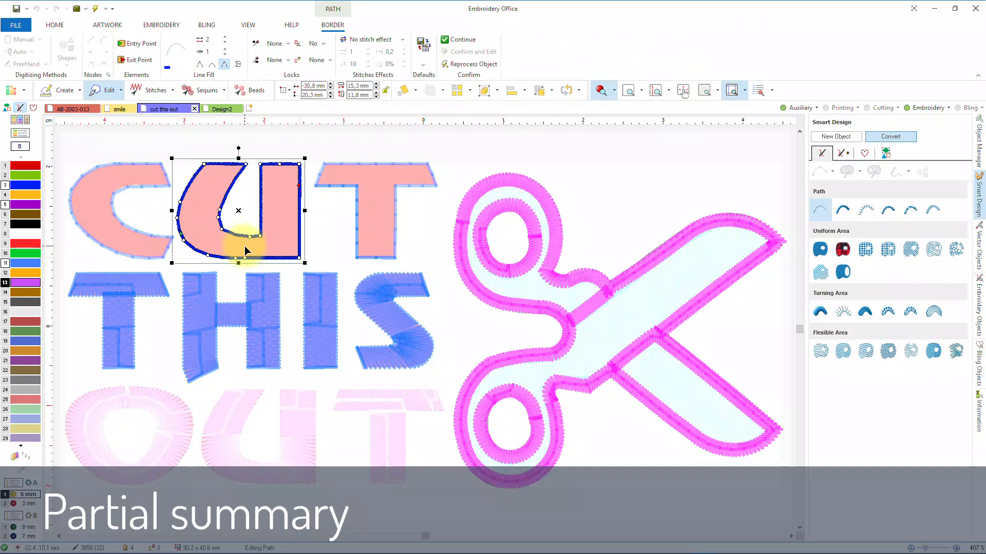
{"action": "left_click", "coordinate": [369, 228]}
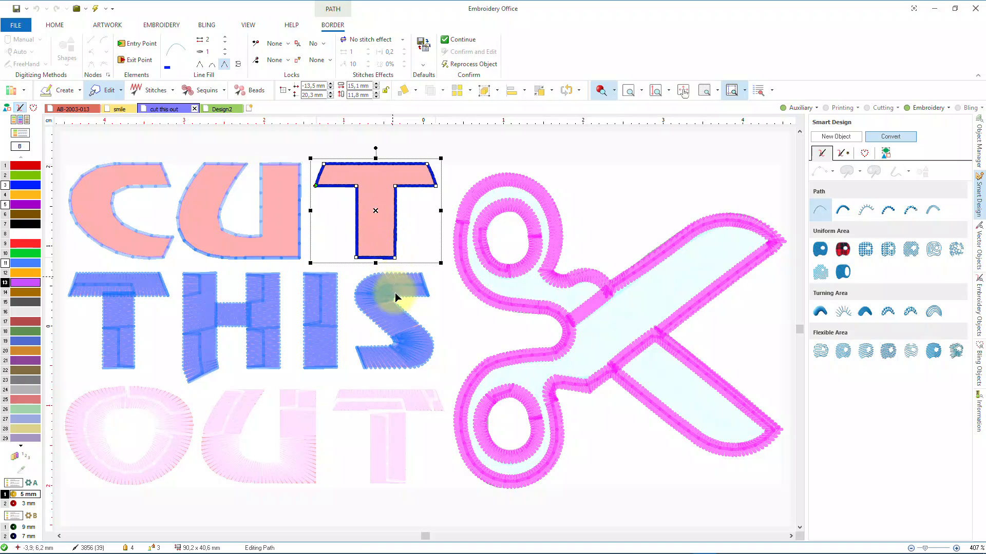
{"action": "left_click", "coordinate": [399, 326]}
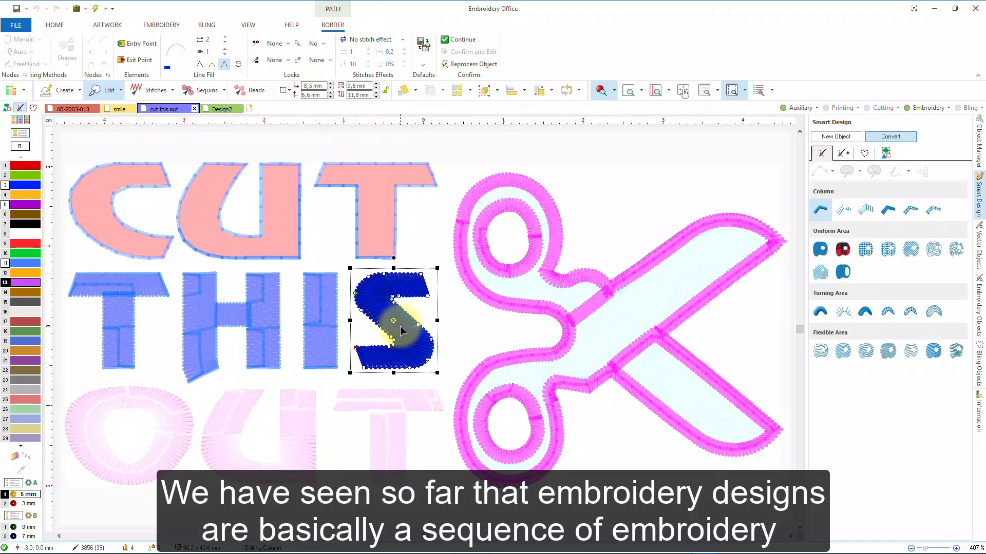
{"action": "left_click", "coordinate": [322, 324]}
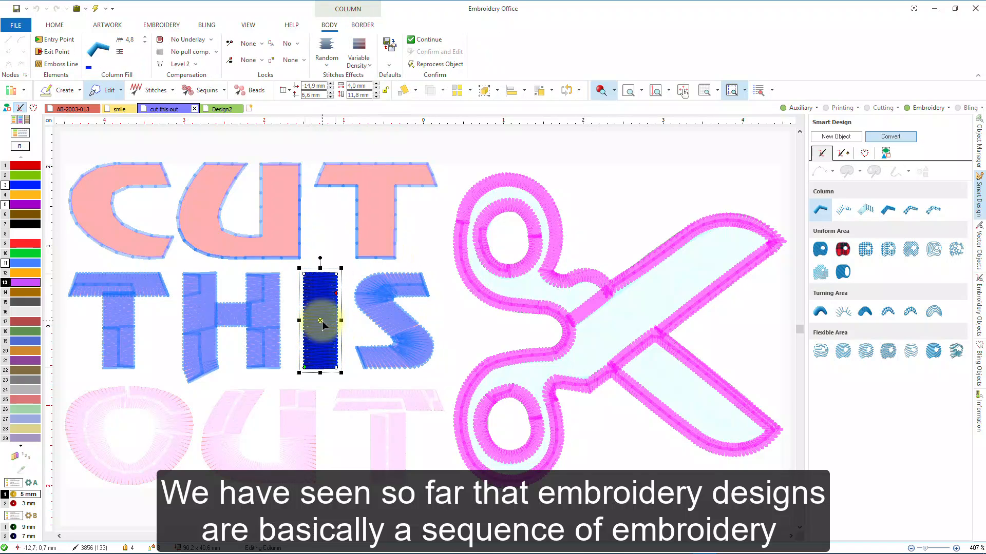
{"action": "left_click", "coordinate": [260, 320]}
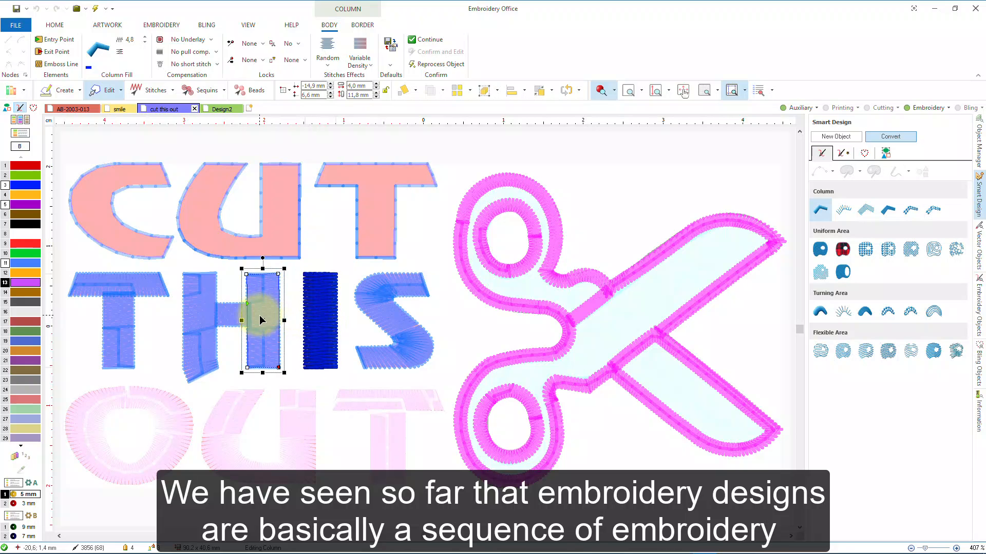
{"action": "left_click", "coordinate": [233, 321]}
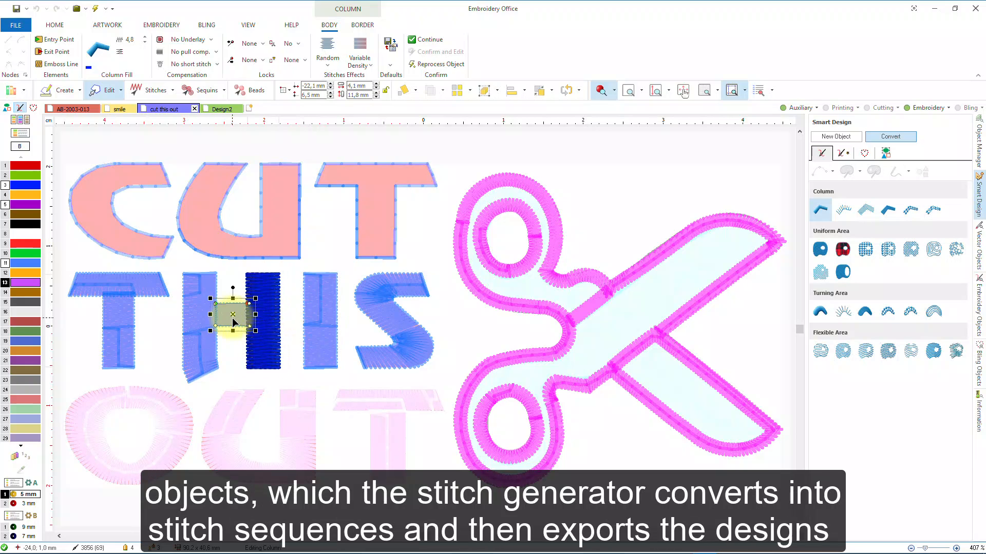
{"action": "left_click", "coordinate": [198, 317]}
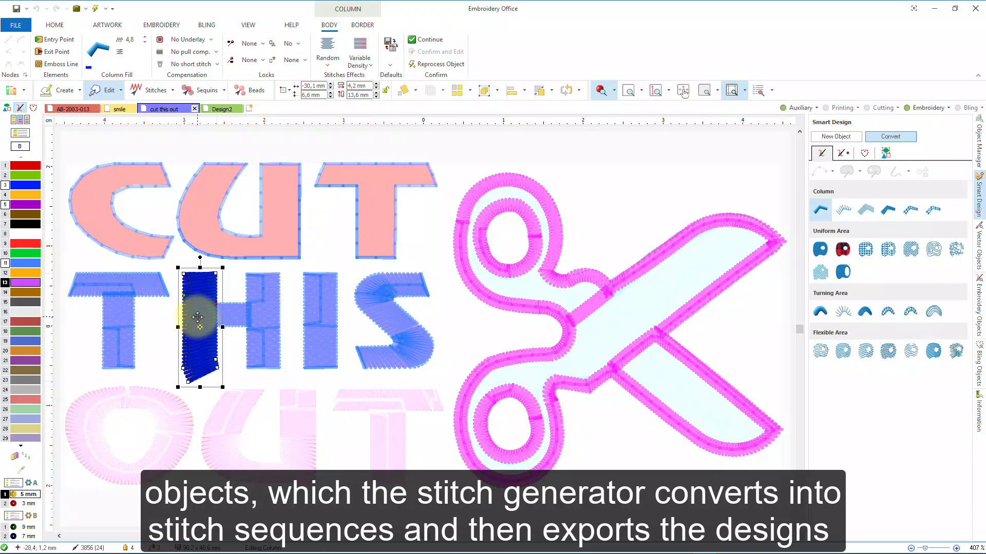
{"action": "left_click", "coordinate": [154, 288]}
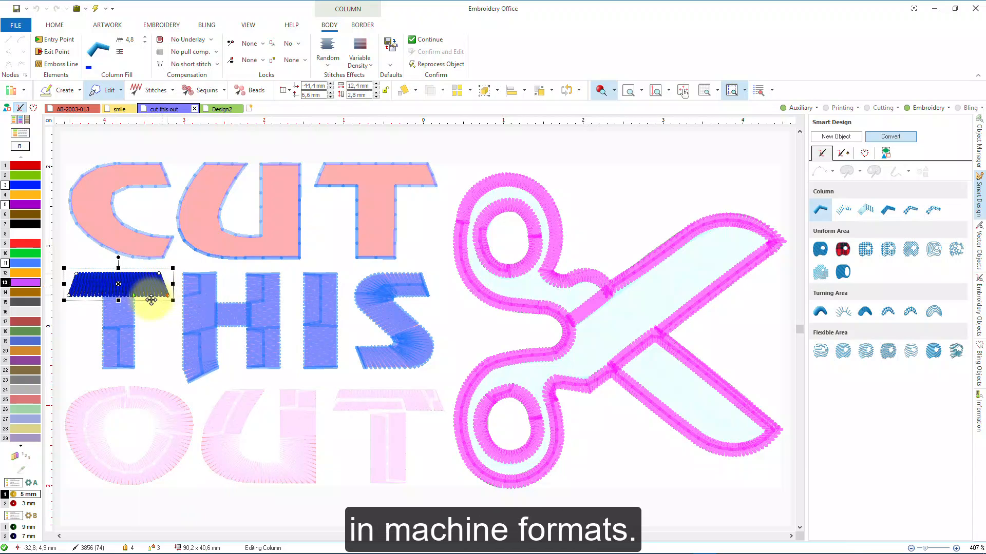
{"action": "left_click", "coordinate": [126, 343]}
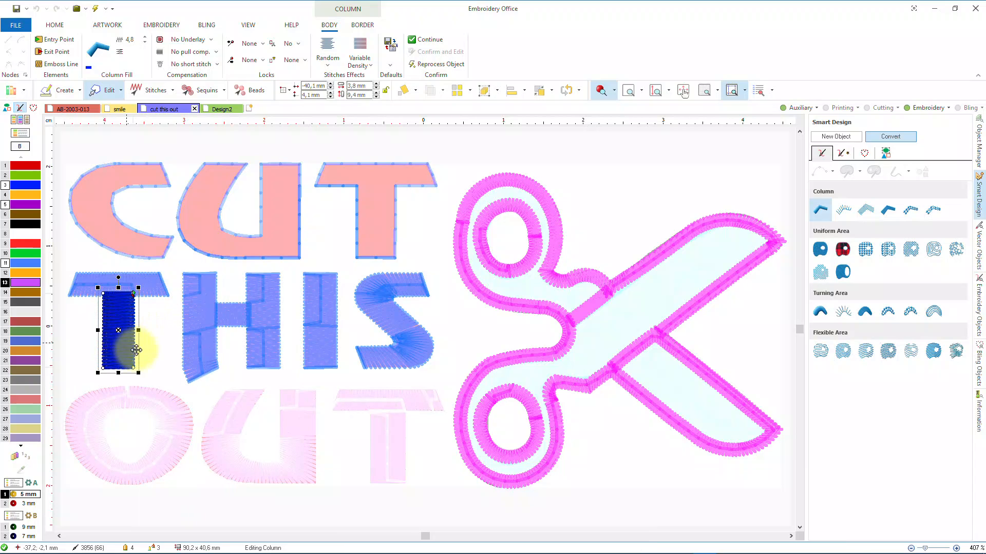
{"action": "left_click", "coordinate": [161, 401]}
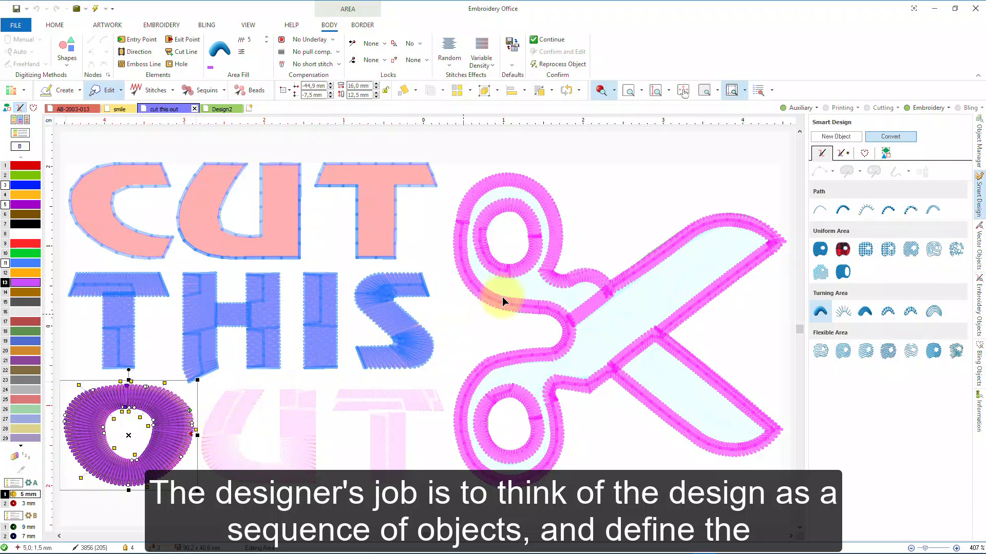
Collapse the Smart Design pane and hide the auxiliary artwork behind the CUT THIS OUT design
{"action": "left_click", "coordinate": [980, 187]}
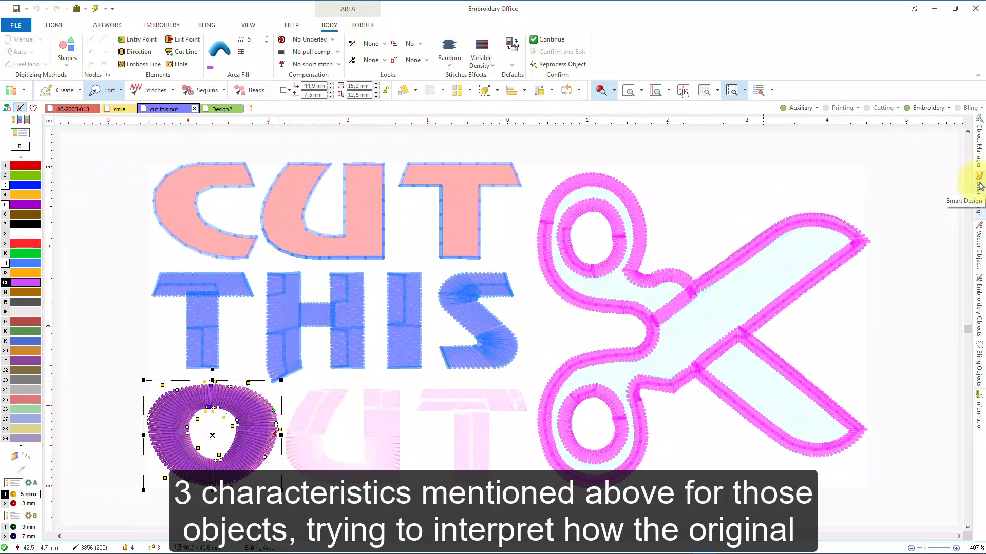
{"action": "key", "text": "Escape"}
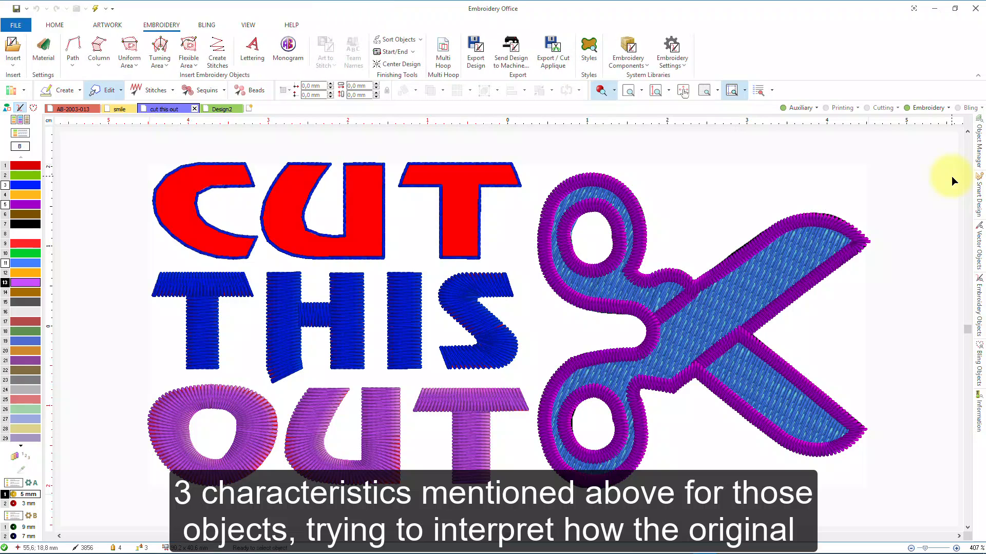
{"action": "left_click", "coordinate": [797, 109]}
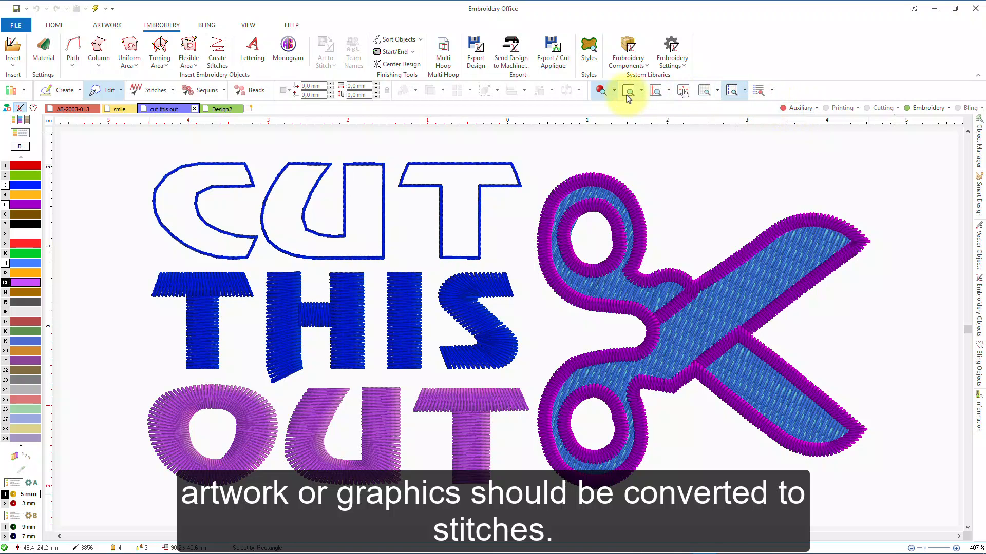
{"action": "left_click_drag", "start_coordinate": [537, 163], "coordinate": [769, 334]}
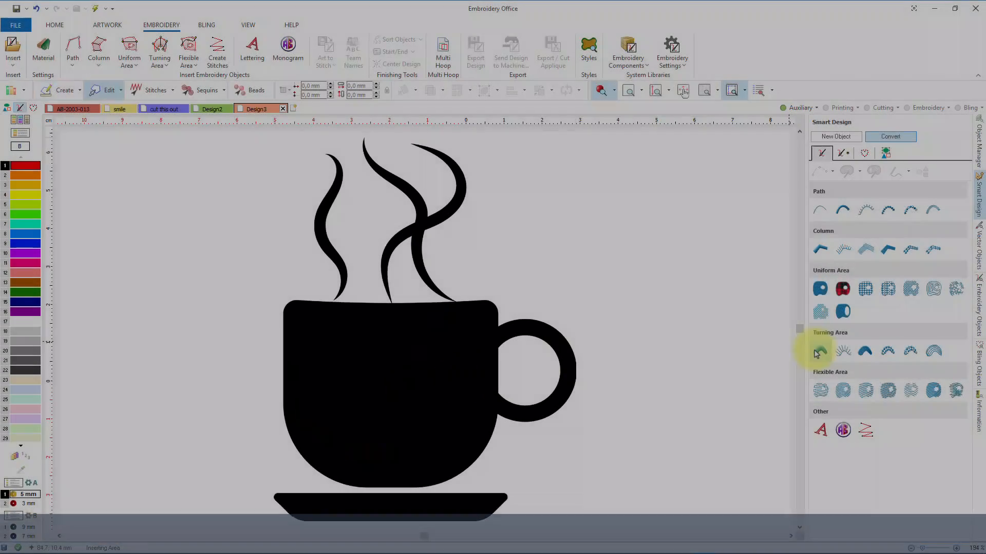
Start a Turning Area in brown thread 13 over the saucer, outlining its upper edge and its right end down to the lower corner
{"action": "left_click", "coordinate": [819, 351]}
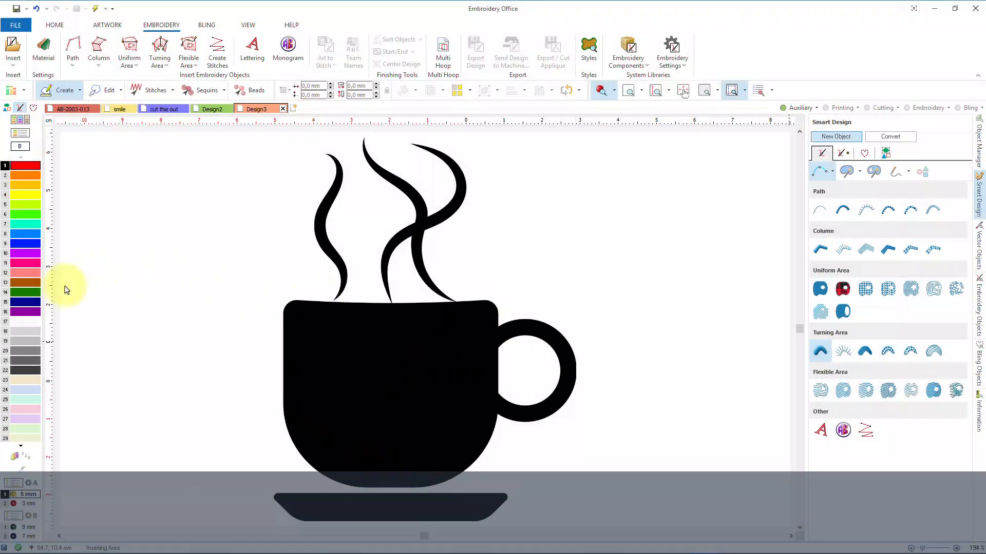
{"action": "left_click_drag", "start_coordinate": [483, 477], "coordinate": [521, 528]}
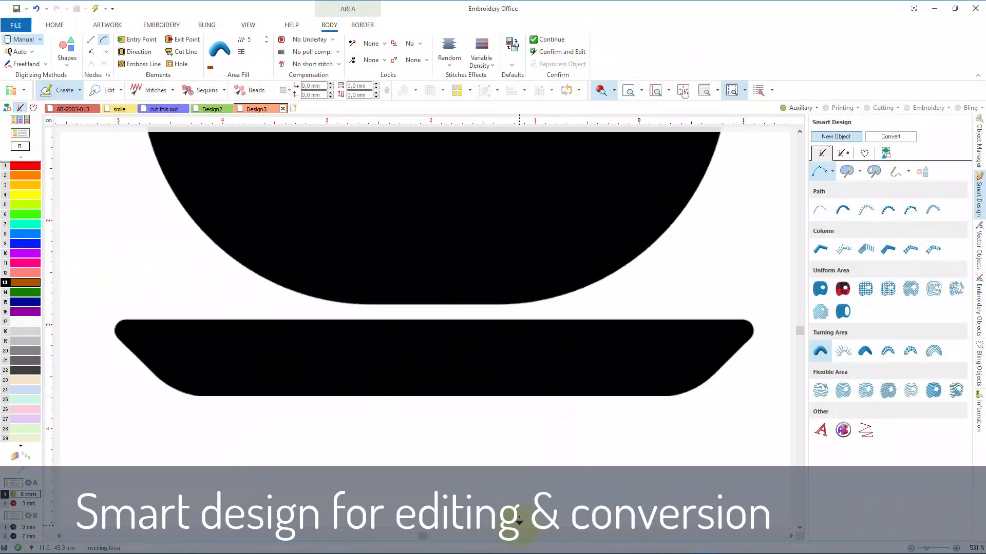
{"action": "left_click", "coordinate": [136, 318]}
{"action": "left_click", "coordinate": [727, 319]}
{"action": "right_click", "coordinate": [750, 323]}
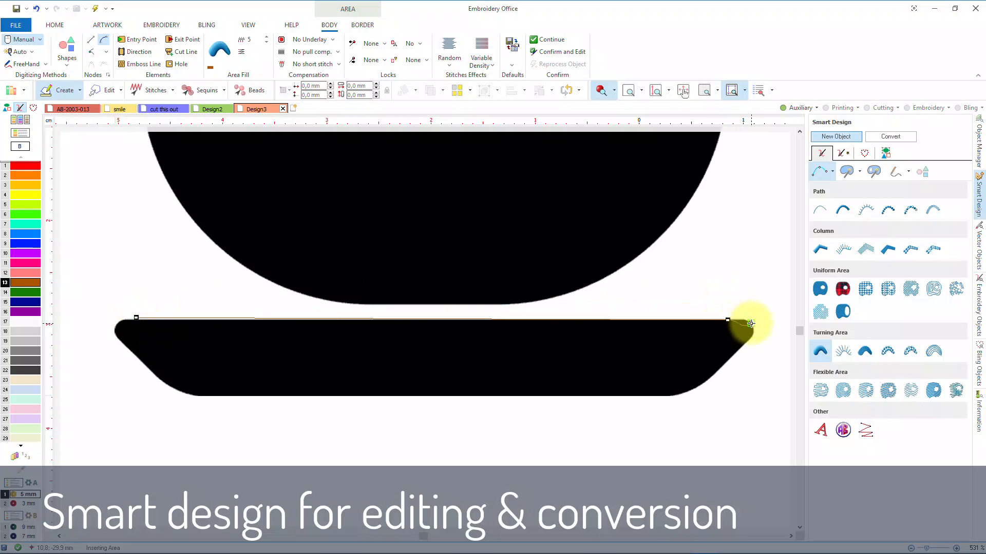
{"action": "right_click", "coordinate": [749, 340]}
{"action": "left_click", "coordinate": [700, 385]}
{"action": "right_click", "coordinate": [690, 391]}
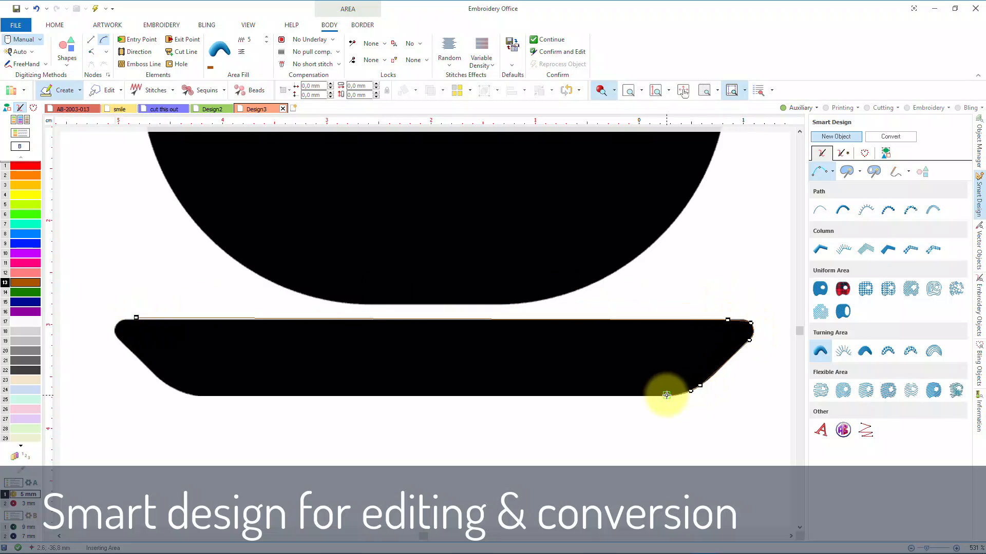
Trace the saucer's lower edge and left end, and close the outline at its starting point
{"action": "left_click", "coordinate": [665, 396]}
{"action": "left_click", "coordinate": [208, 396]}
{"action": "right_click", "coordinate": [192, 395]}
{"action": "right_click", "coordinate": [172, 388]}
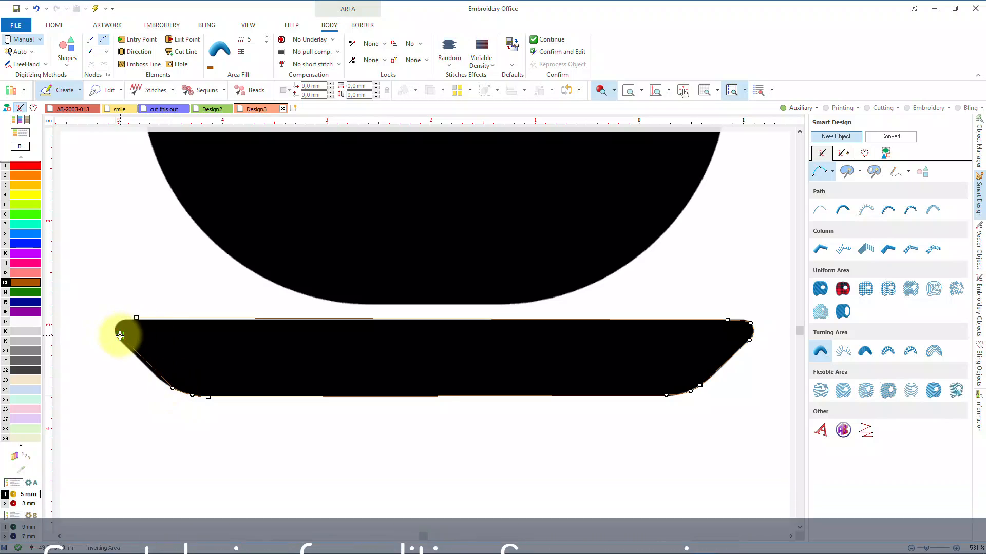
{"action": "right_click", "coordinate": [117, 337]}
{"action": "right_click", "coordinate": [122, 320]}
{"action": "right_click", "coordinate": [136, 317]}
{"action": "right_click", "coordinate": [134, 315]}
Add a slanted stitch direction line across the left part of the saucer and generate its stitches
{"action": "left_click", "coordinate": [106, 289]}
{"action": "left_click", "coordinate": [232, 298]}
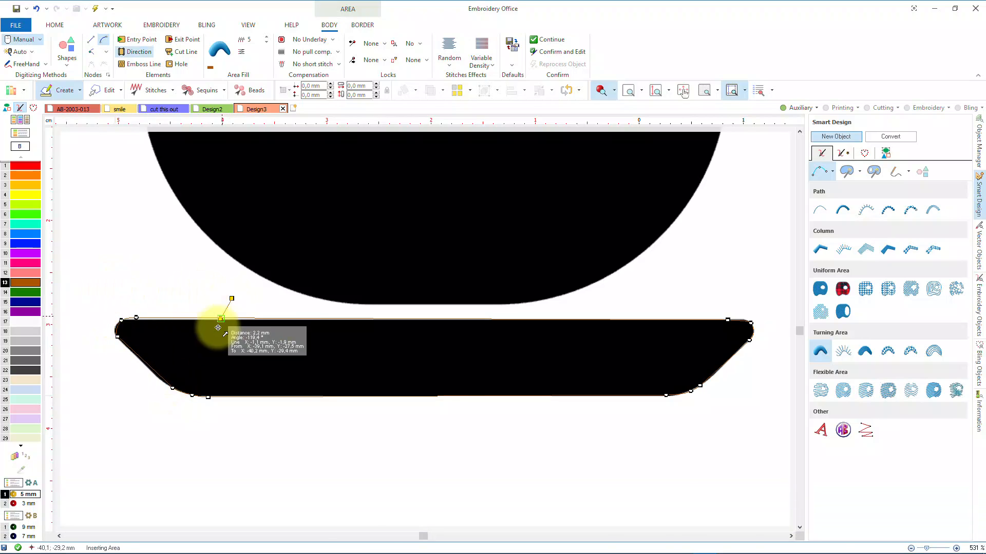
{"action": "left_click", "coordinate": [180, 418]}
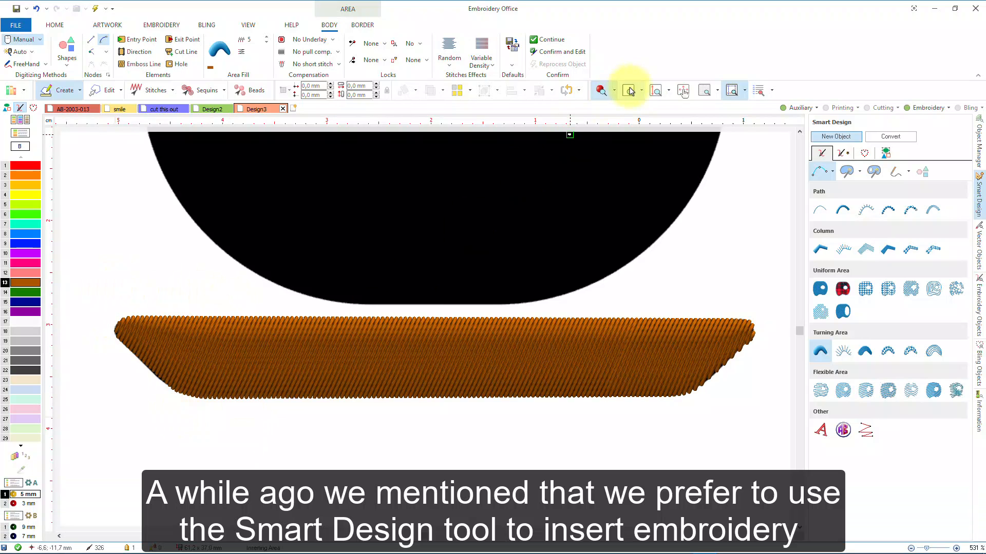
Digitize the cup's handle as a satin Path in thread 3, following the middle of the ring from its upper to its lower joint
{"action": "left_click", "coordinate": [655, 90]}
{"action": "left_click", "coordinate": [628, 90]}
{"action": "left_click_drag", "start_coordinate": [266, 263], "coordinate": [364, 300]}
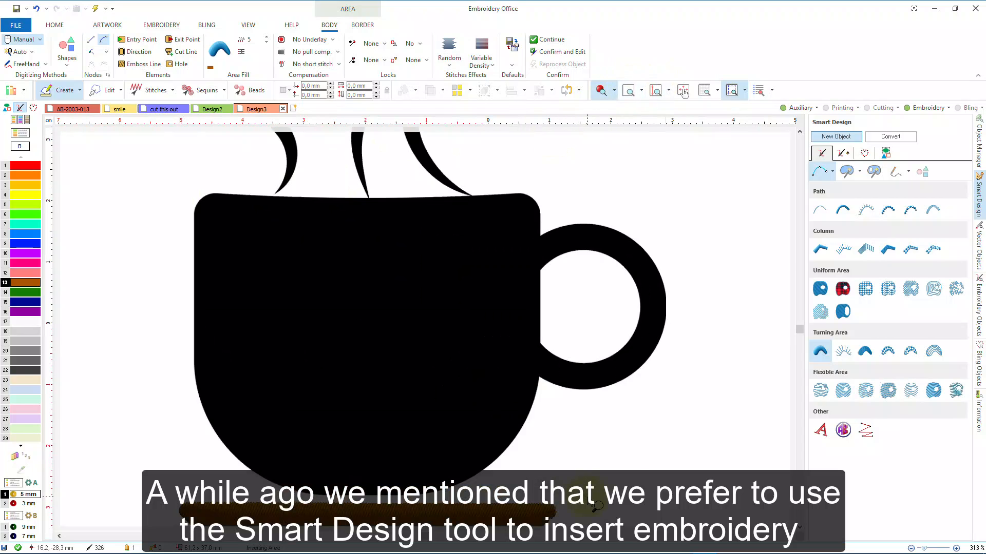
{"action": "left_click", "coordinate": [842, 209]}
{"action": "left_click", "coordinate": [34, 187]}
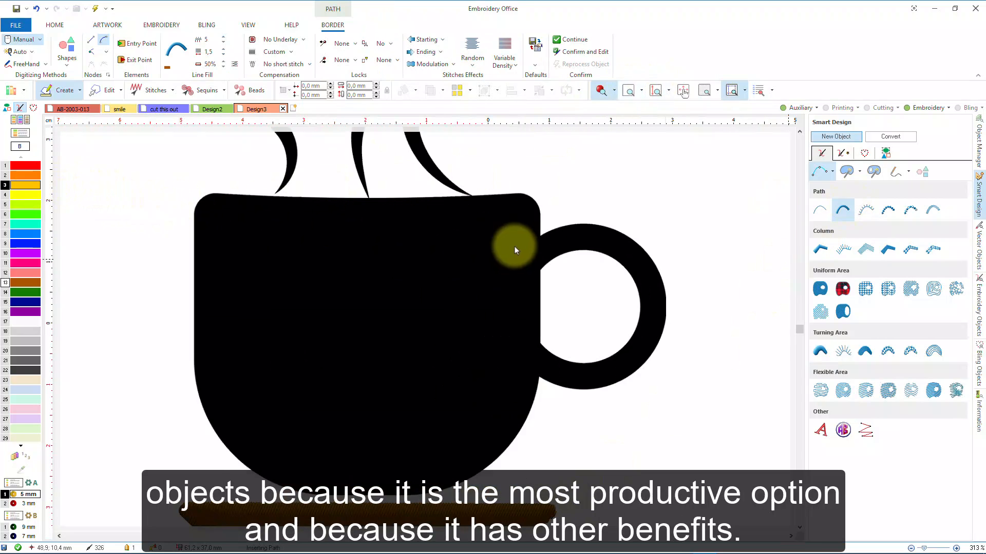
{"action": "left_click", "coordinate": [591, 238]}
{"action": "left_click", "coordinate": [638, 263]}
{"action": "left_click", "coordinate": [648, 326]}
{"action": "left_click", "coordinate": [622, 366]}
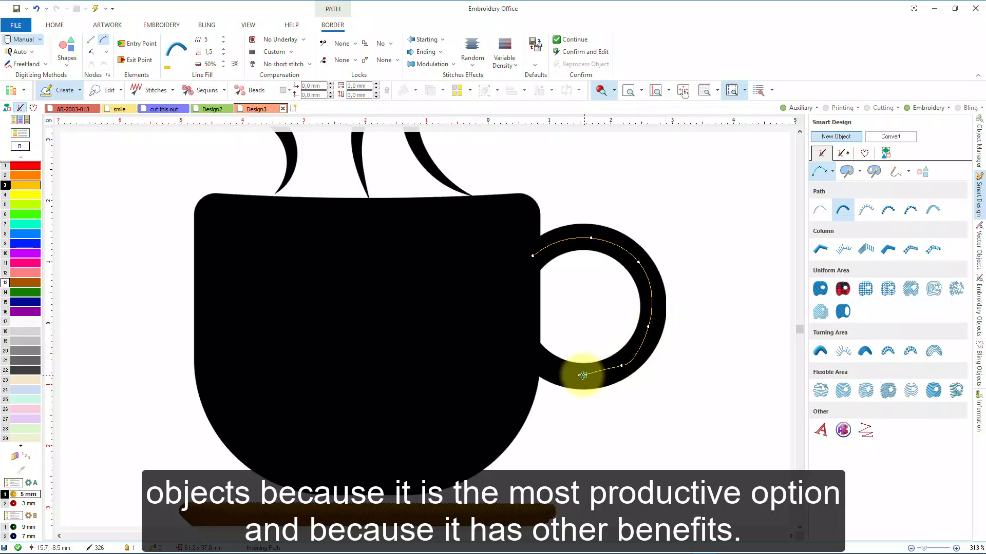
{"action": "left_click", "coordinate": [578, 376]}
{"action": "double_click", "coordinate": [524, 348]}
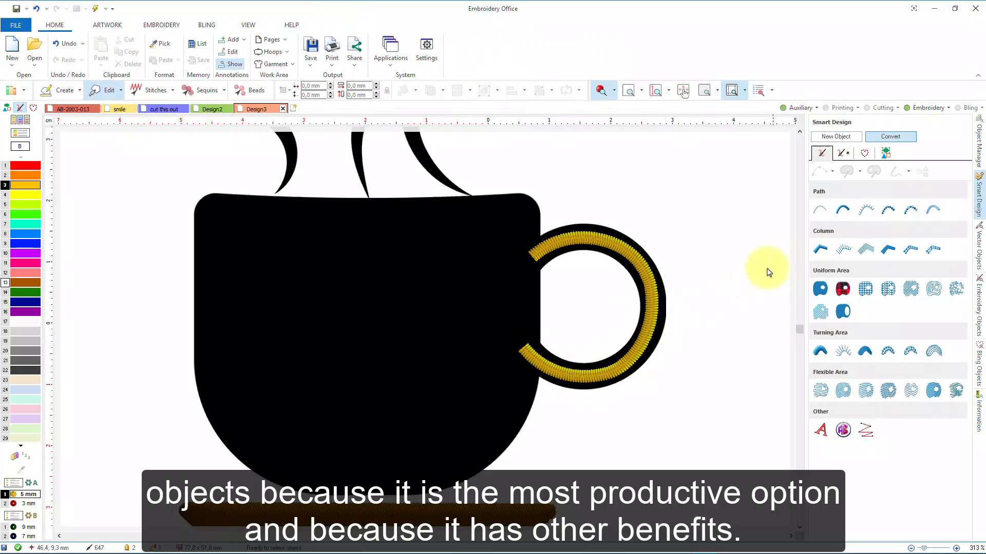
Start a Uniform Area fill for the cup body in thread 3, outlining its rim and rounded upper-right corner
{"action": "left_click", "coordinate": [819, 289]}
{"action": "left_click", "coordinate": [252, 195]}
{"action": "left_click", "coordinate": [370, 198]}
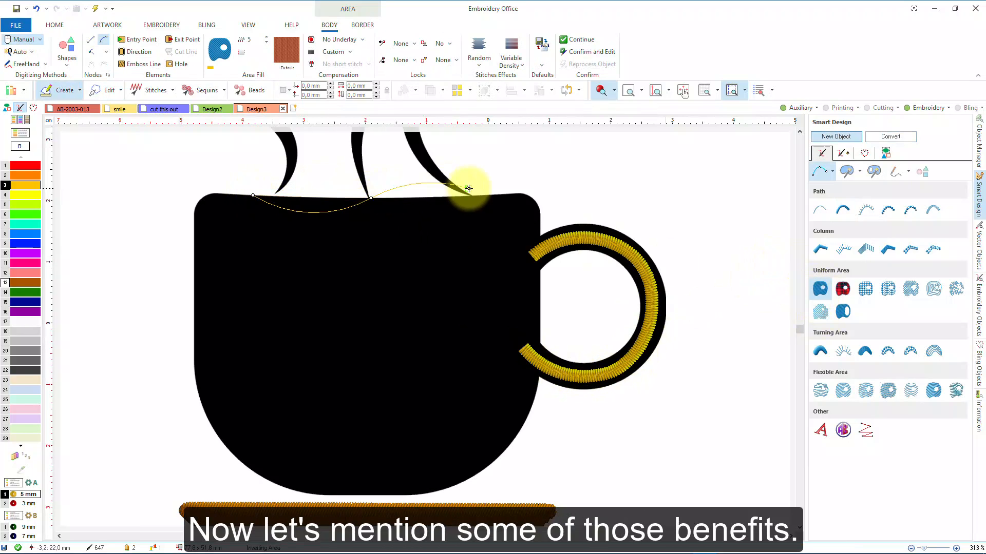
{"action": "left_click", "coordinate": [486, 195]}
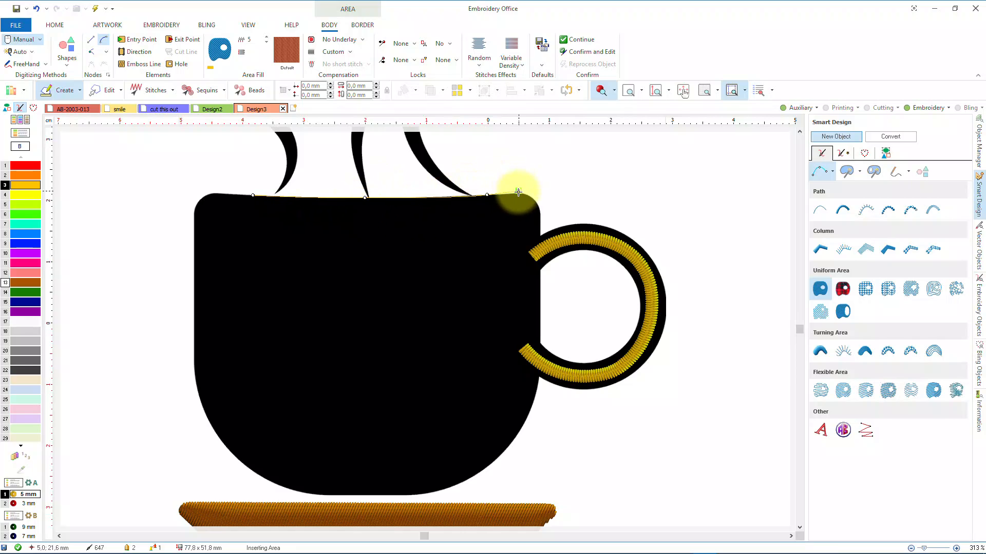
{"action": "left_click", "coordinate": [518, 193]}
{"action": "left_click", "coordinate": [532, 196]}
{"action": "left_click", "coordinate": [539, 213]}
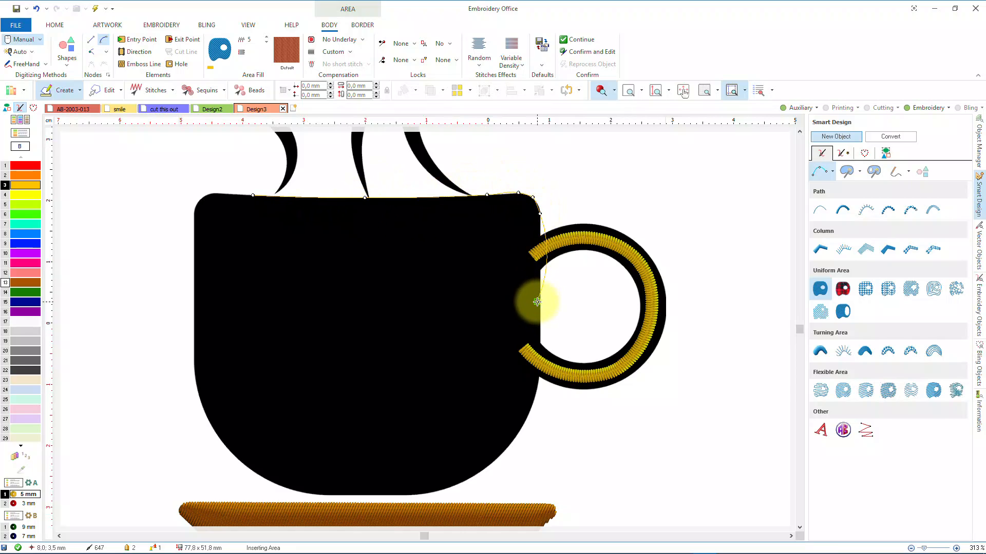
Trace the cup body's right side, rounded base and left side back to the rim, and generate the fill stitches
{"action": "left_click", "coordinate": [537, 380]}
{"action": "left_click", "coordinate": [520, 430]}
{"action": "left_click", "coordinate": [477, 473]}
{"action": "left_click", "coordinate": [427, 493]}
{"action": "left_click", "coordinate": [316, 493]}
{"action": "left_click", "coordinate": [241, 463]}
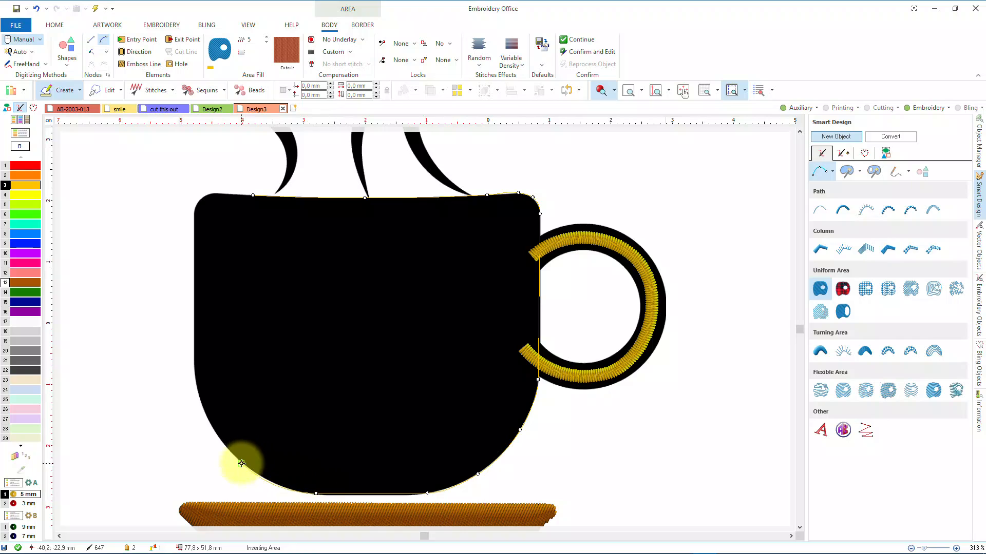
{"action": "left_click", "coordinate": [194, 379]}
{"action": "left_click", "coordinate": [193, 214]}
{"action": "left_click", "coordinate": [206, 195]}
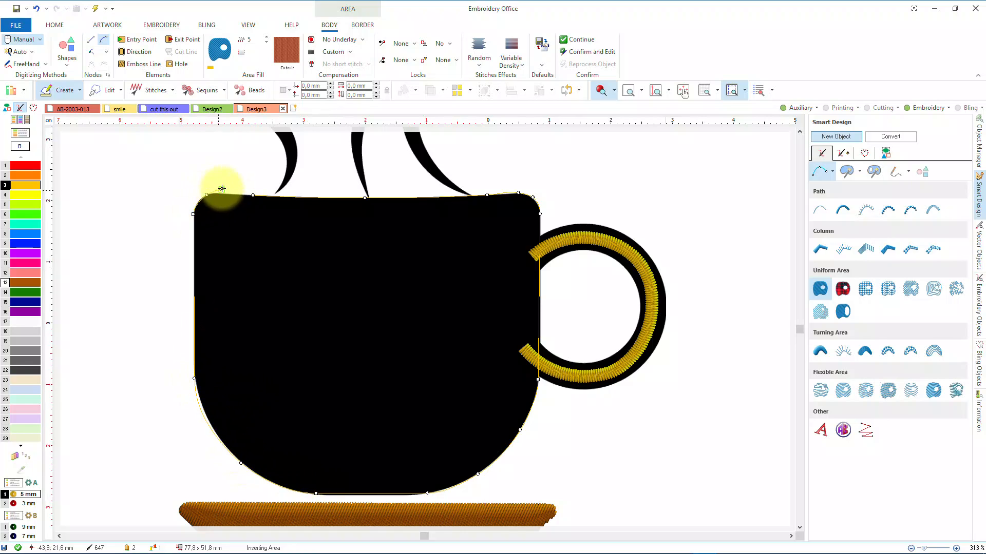
{"action": "left_click", "coordinate": [232, 192]}
{"action": "right_click", "coordinate": [280, 189]}
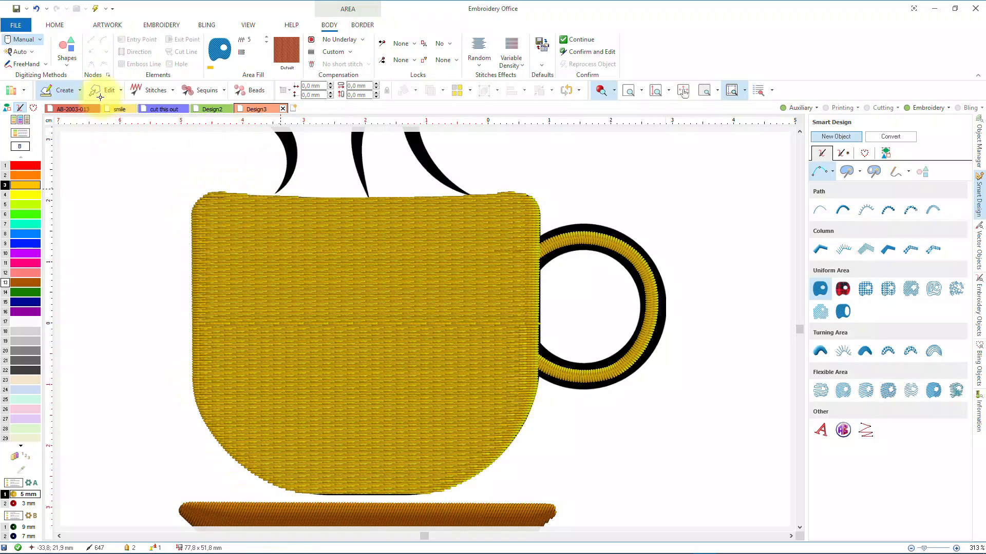
Digitize the left steam line as a running-stitch Path in yellow thread 4, following its curve down to the cup's rim
{"action": "left_click", "coordinate": [655, 89]}
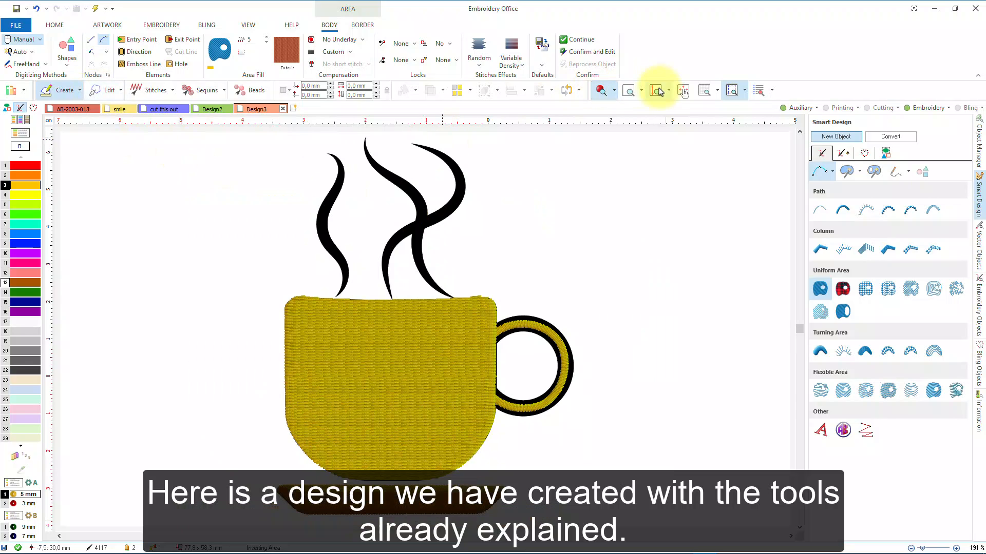
{"action": "left_click", "coordinate": [819, 210]}
{"action": "left_click", "coordinate": [25, 194]}
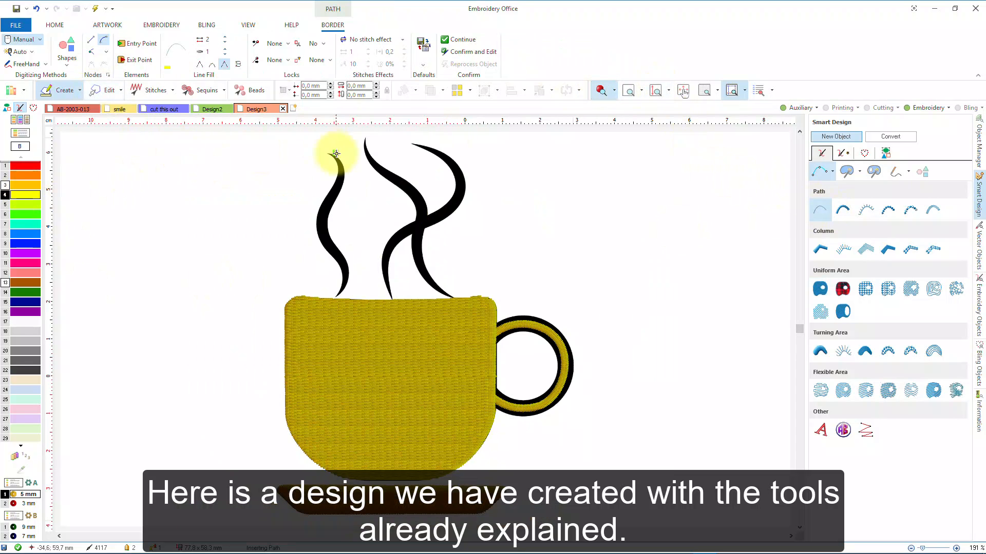
{"action": "left_click", "coordinate": [329, 153]}
{"action": "left_click", "coordinate": [342, 180]}
{"action": "left_click", "coordinate": [323, 206]}
{"action": "left_click", "coordinate": [324, 236]}
{"action": "left_click", "coordinate": [343, 263]}
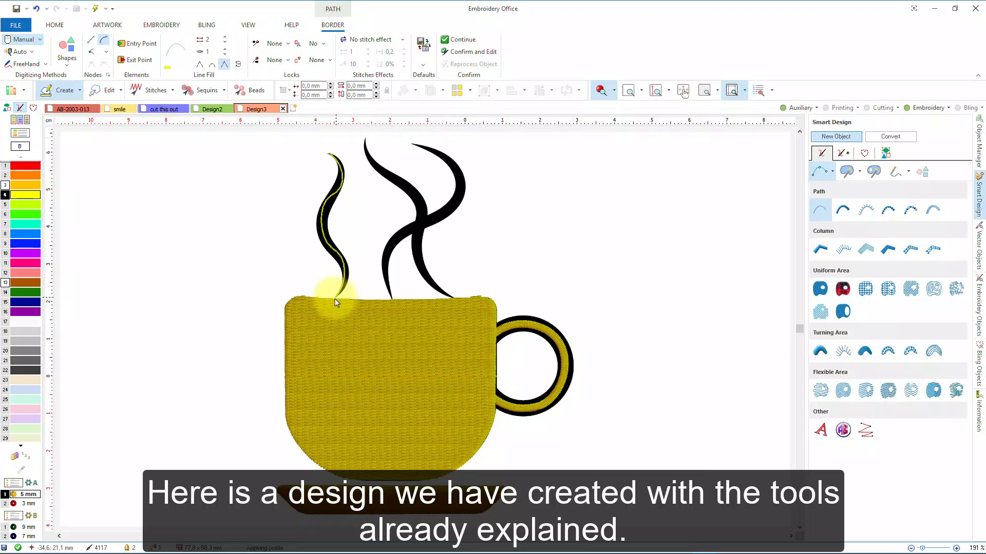
Digitize the middle steam line as a running-stitch Path from its upper tip down to the cup's rim
{"action": "left_click", "coordinate": [364, 140]}
{"action": "left_click", "coordinate": [382, 170]}
{"action": "left_click", "coordinate": [406, 186]}
{"action": "left_click", "coordinate": [422, 204]}
{"action": "left_click", "coordinate": [419, 232]}
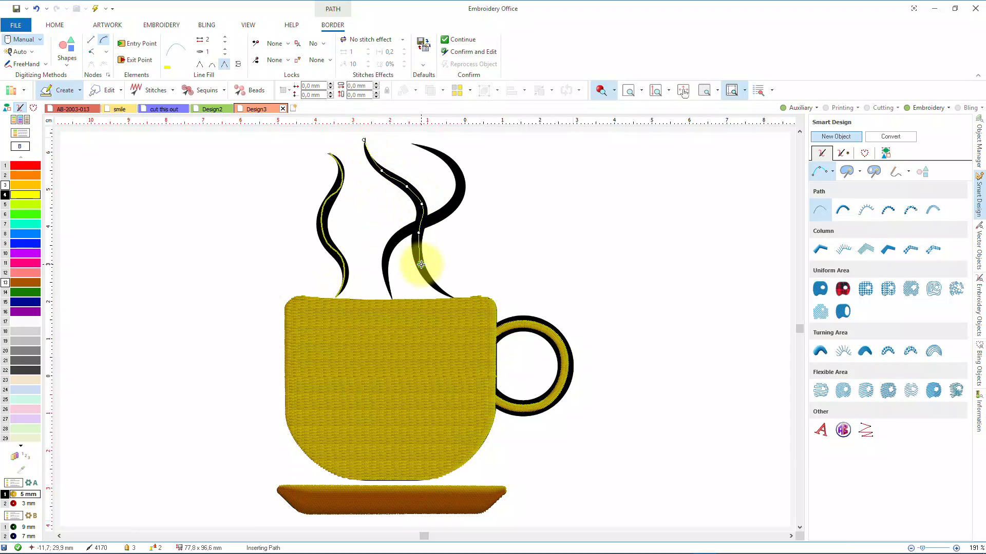
{"action": "left_click", "coordinate": [421, 265]}
{"action": "left_click", "coordinate": [451, 298]}
{"action": "right_click", "coordinate": [450, 297]}
Digitize the right steam line as a running-stitch Path that crosses the middle one and ends at the cup's rim
{"action": "left_click", "coordinate": [416, 145]}
{"action": "left_click", "coordinate": [450, 160]}
{"action": "left_click", "coordinate": [458, 193]}
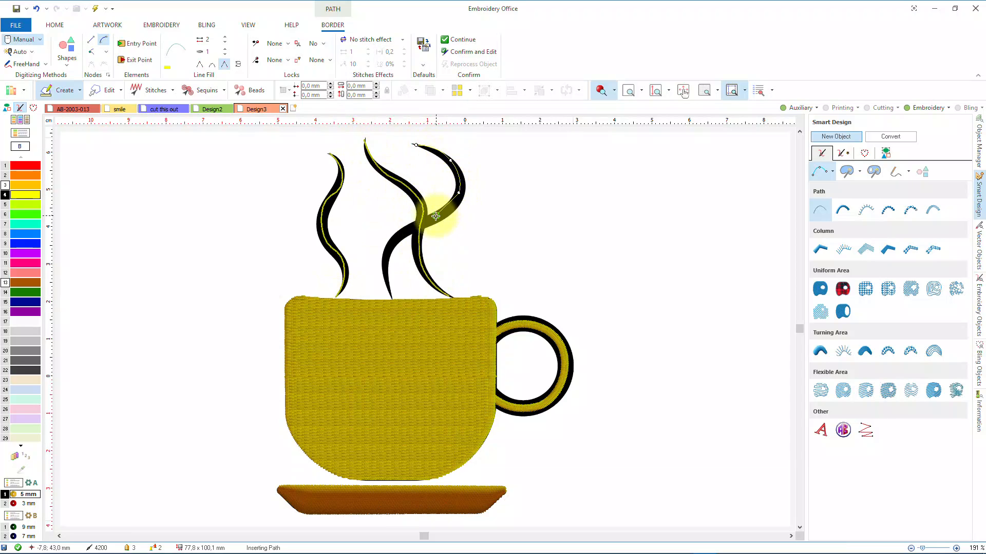
{"action": "left_click", "coordinate": [419, 225]}
{"action": "left_click", "coordinate": [387, 253]}
{"action": "left_click", "coordinate": [391, 298]}
{"action": "right_click", "coordinate": [390, 298]}
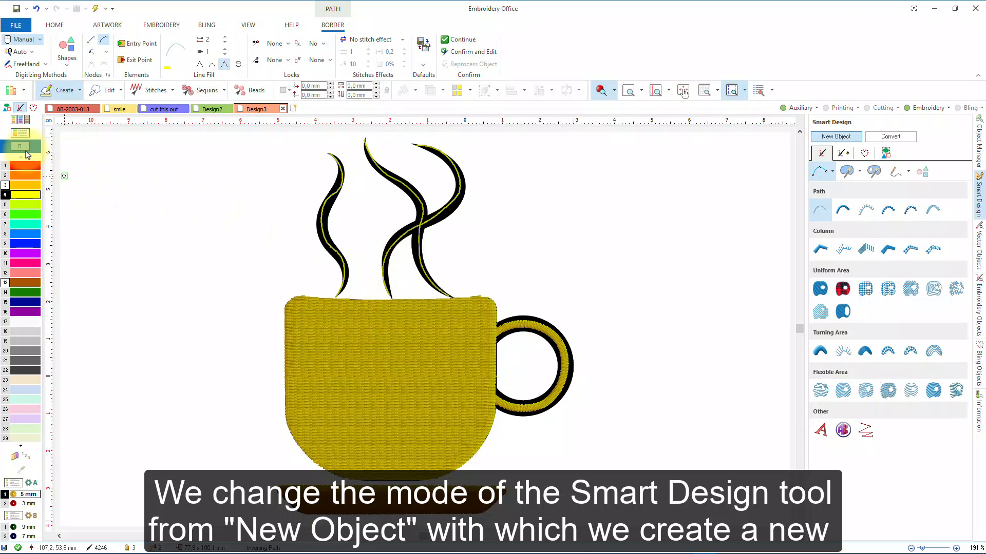
Set the work area's background colour to black and hide the auxiliary artwork
{"action": "left_click", "coordinate": [25, 150]}
{"action": "left_click", "coordinate": [433, 217]}
{"action": "left_click", "coordinate": [516, 393]}
{"action": "left_click", "coordinate": [784, 109]}
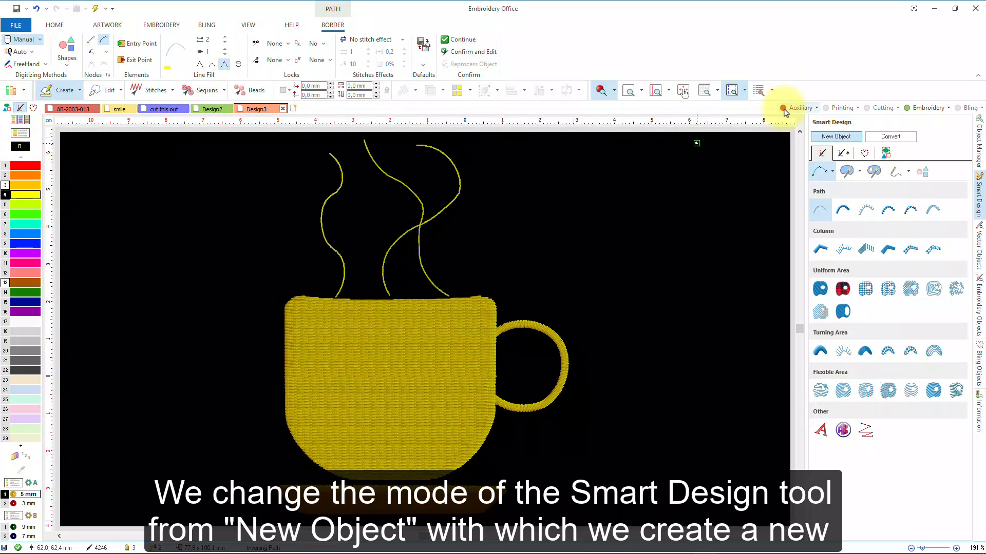
Recolour the cup body with orange thread 2 and switch Smart Design to Convert mode
{"action": "left_click", "coordinate": [417, 370]}
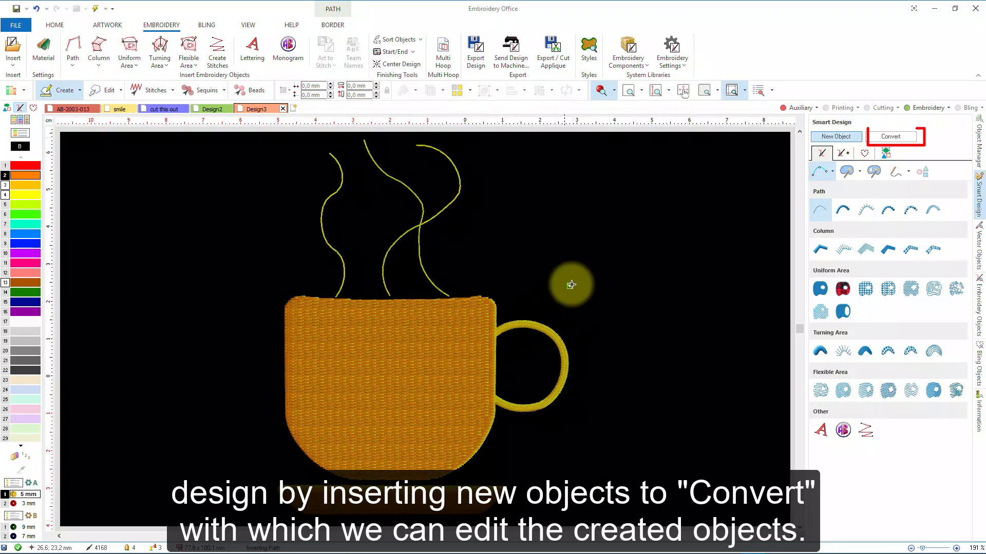
{"action": "left_click", "coordinate": [875, 137]}
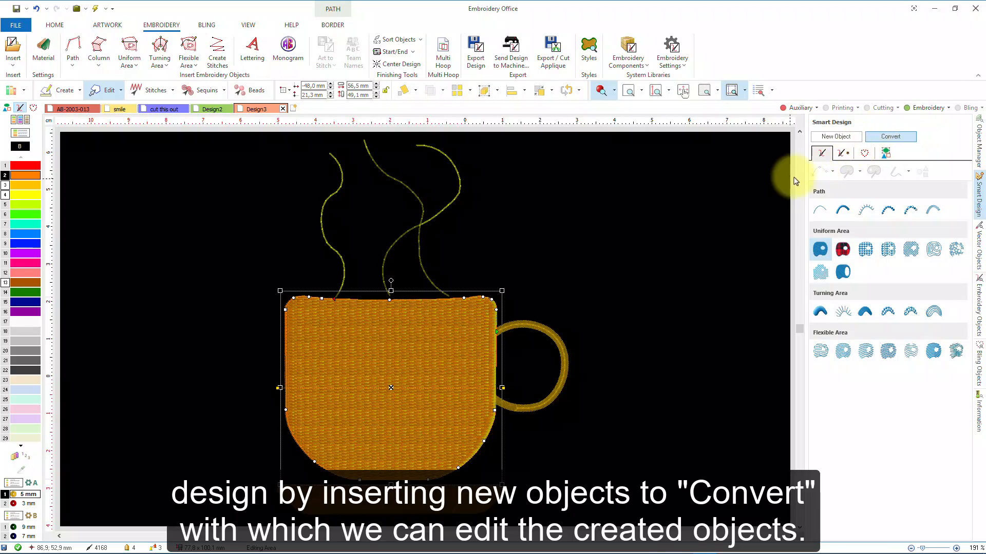
Select the handle, the right steam line and the left steam line one by one to examine their properties
{"action": "left_click", "coordinate": [552, 341]}
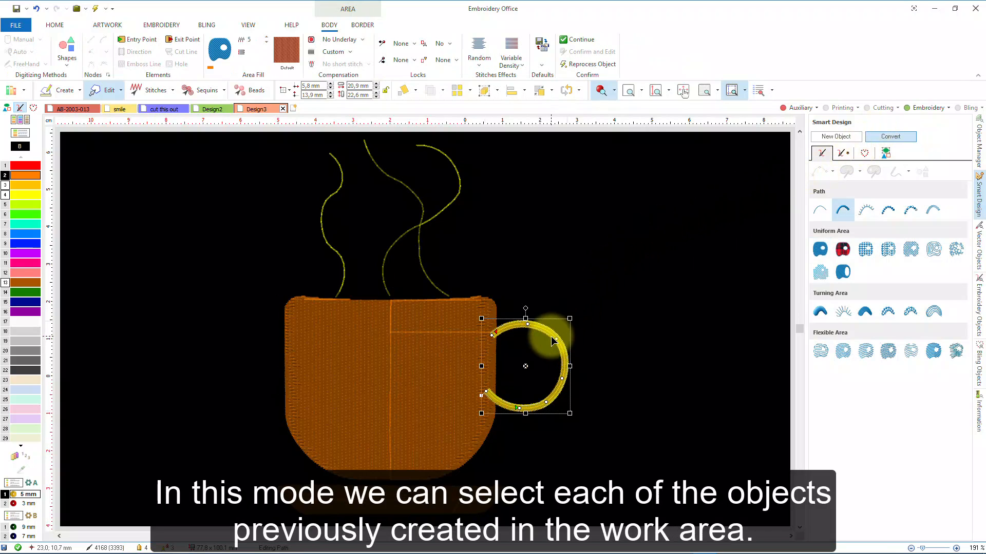
{"action": "left_click", "coordinate": [449, 206]}
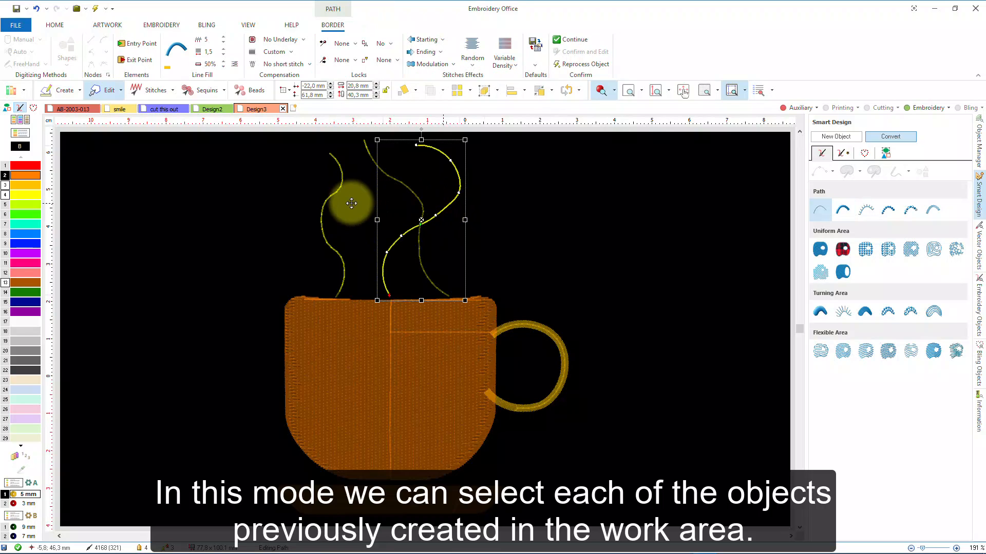
{"action": "left_click", "coordinate": [323, 211]}
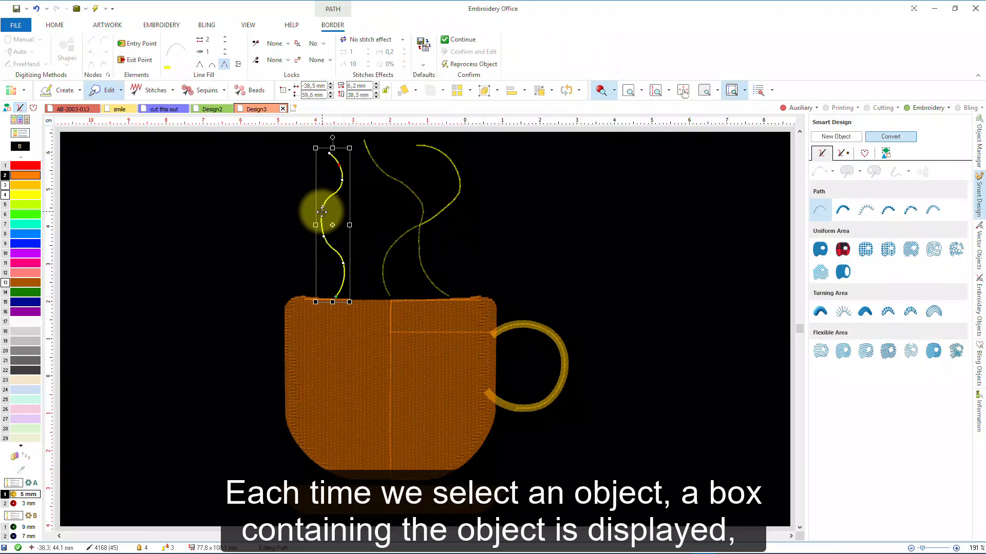
Resize the cup body to 56.4 mm wide from its upper-left corner and deselect it
{"action": "left_click", "coordinate": [377, 340]}
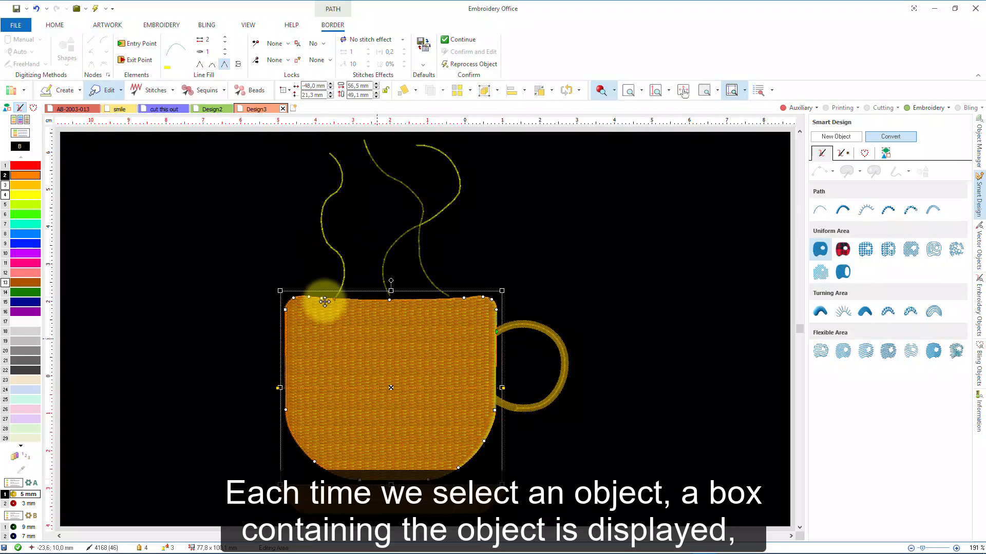
{"action": "mouse_move", "coordinate": [278, 291]}
{"action": "left_mouse_down"}
{"action": "mouse_move", "coordinate": [262, 277]}
{"action": "mouse_move", "coordinate": [281, 290]}
{"action": "left_mouse_up"}
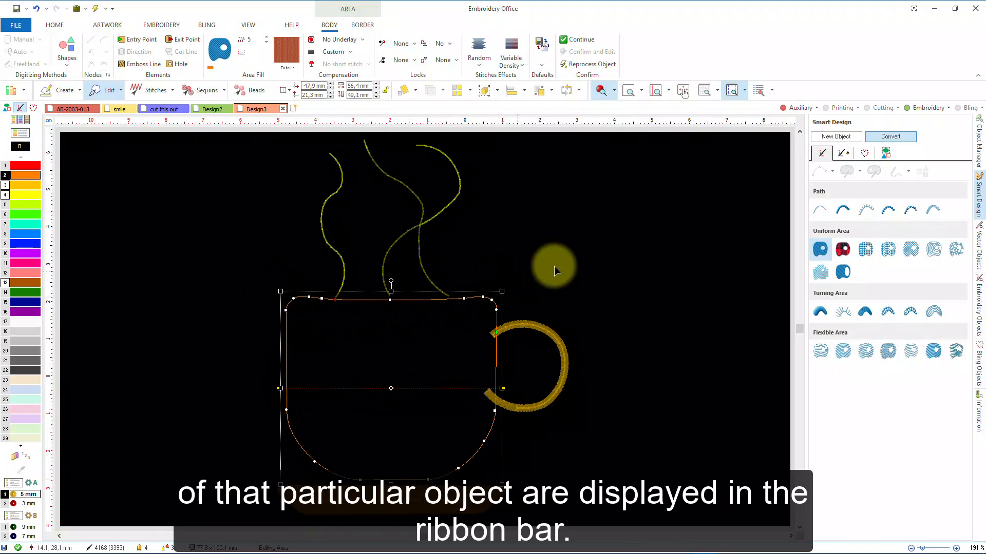
{"action": "left_click", "coordinate": [657, 245]}
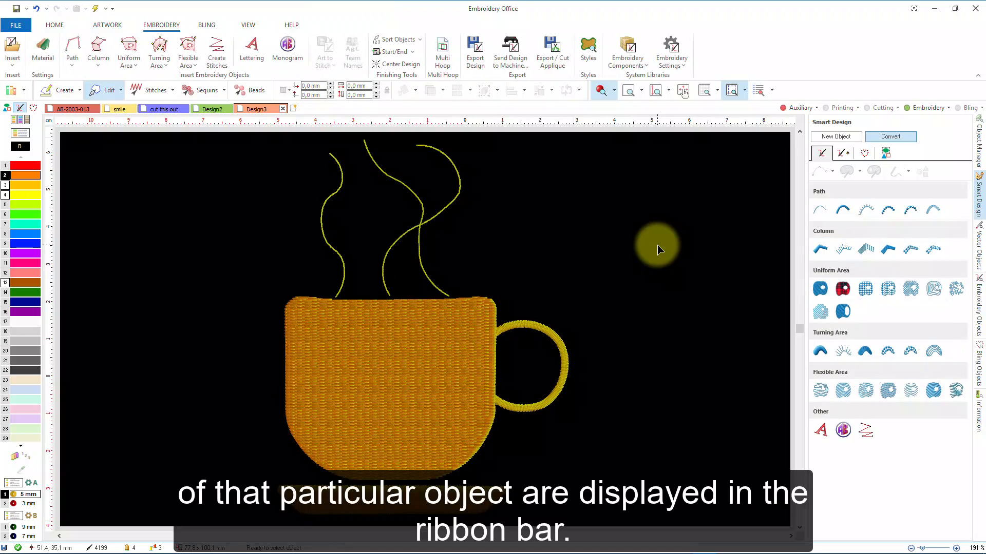
Select the cup body and apply the Creative pattern PTG-0013 to its area fill
{"action": "left_click", "coordinate": [402, 371]}
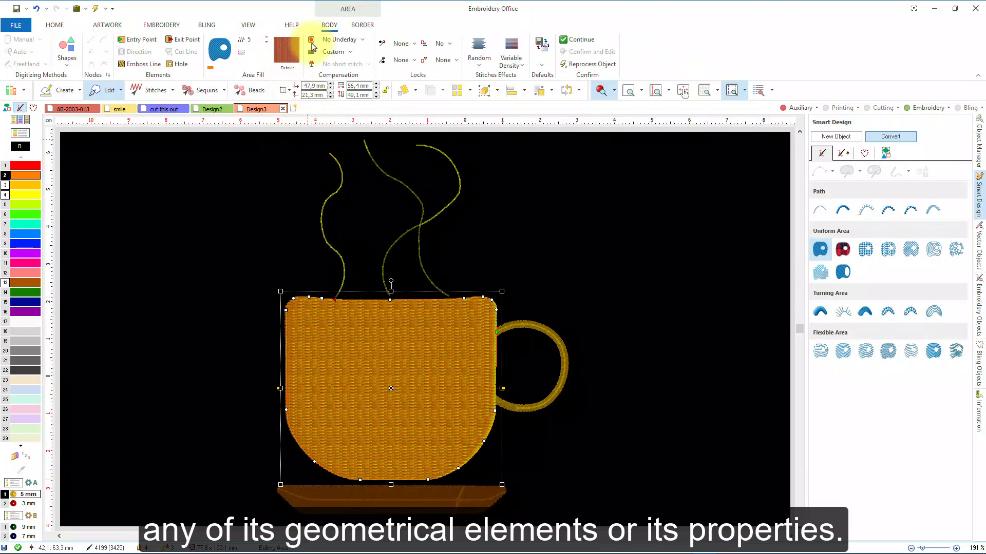
{"action": "left_click", "coordinate": [288, 52]}
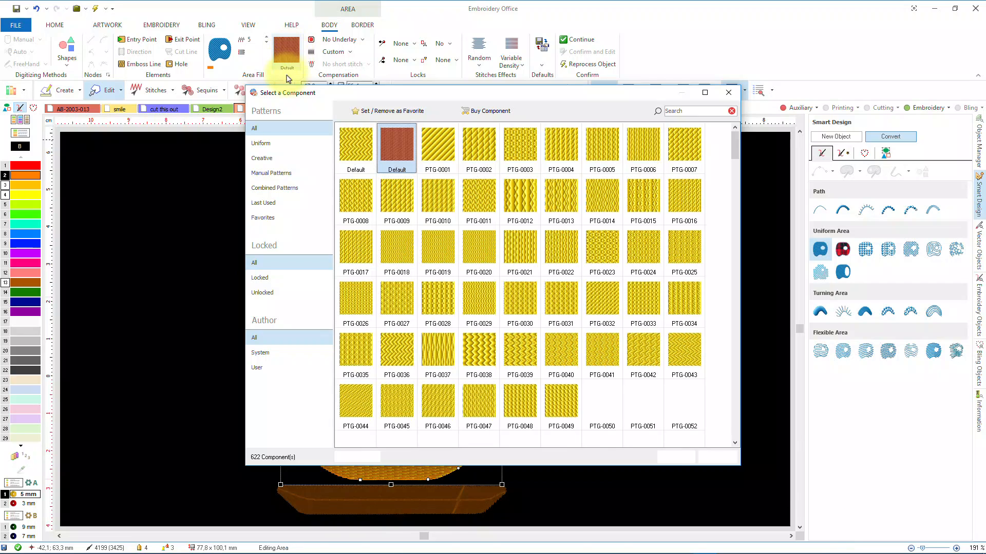
{"action": "left_click", "coordinate": [269, 160]}
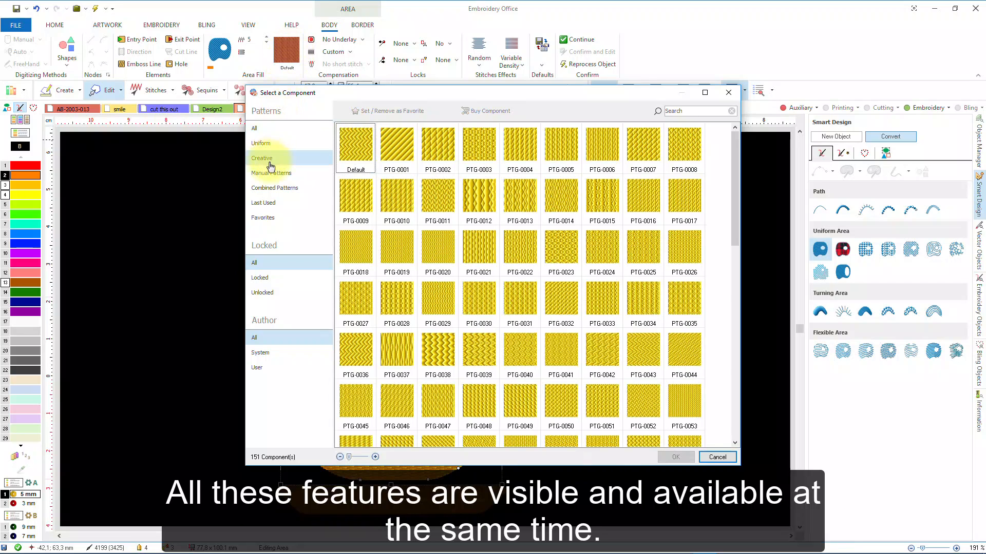
{"action": "left_click", "coordinate": [515, 187]}
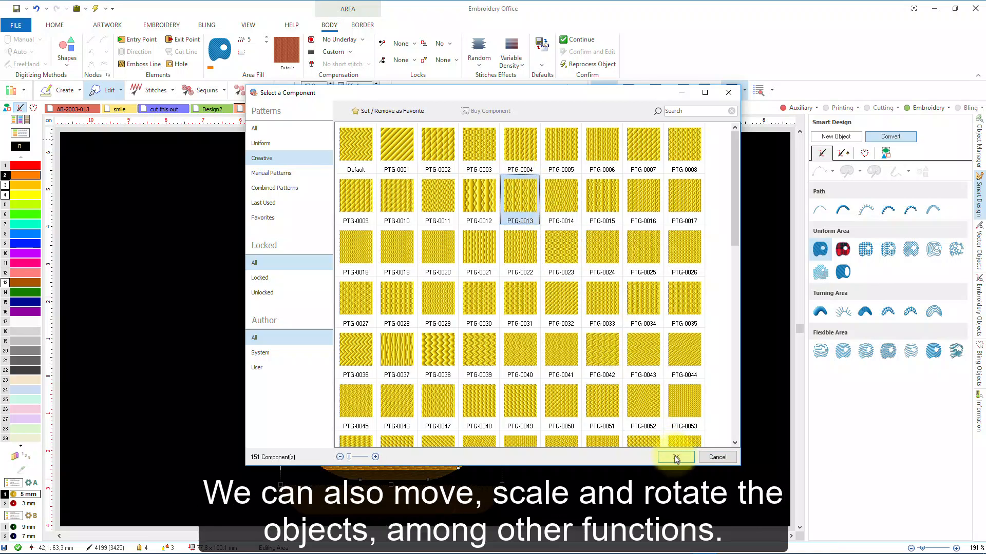
{"action": "left_click", "coordinate": [674, 456]}
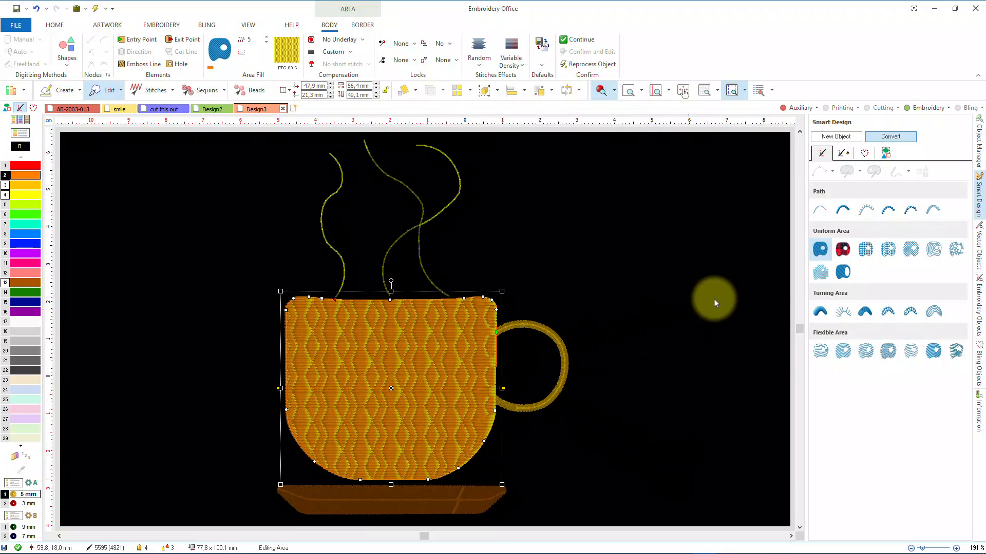
Convert the cup body to a triangle motif fill, a diagonal crosshatch fill and finally a concentric ring fill, and deselect it
{"action": "left_click", "coordinate": [864, 251]}
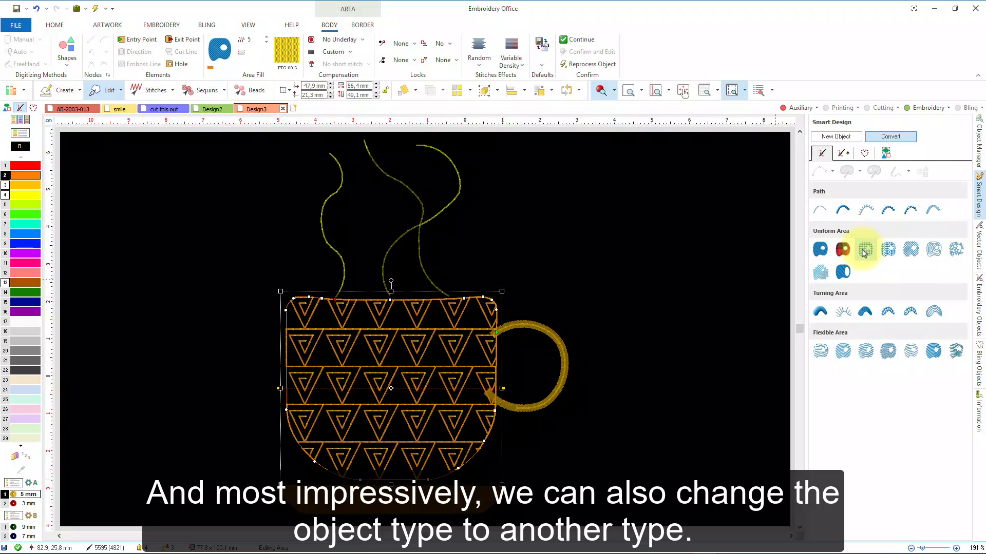
{"action": "left_click", "coordinate": [911, 249]}
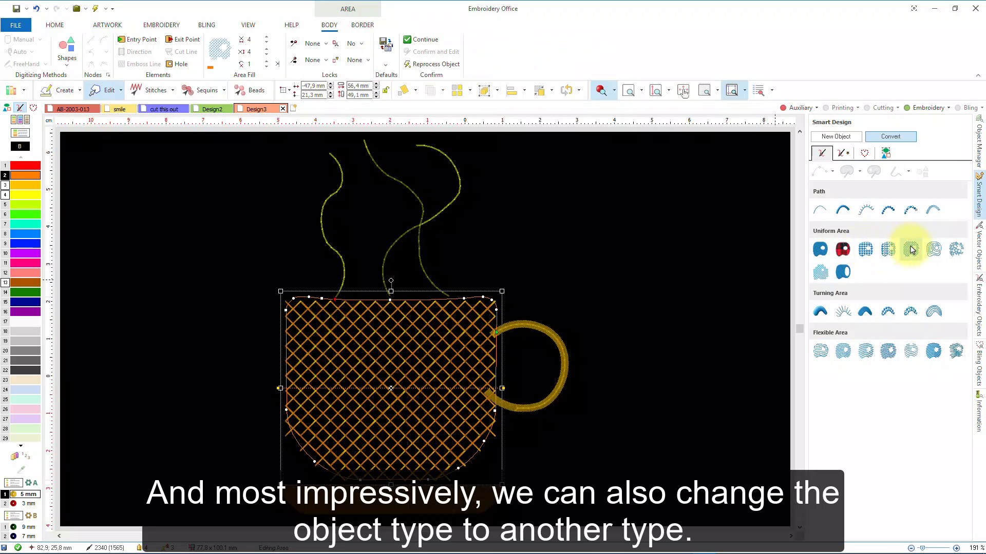
{"action": "left_click", "coordinate": [933, 250]}
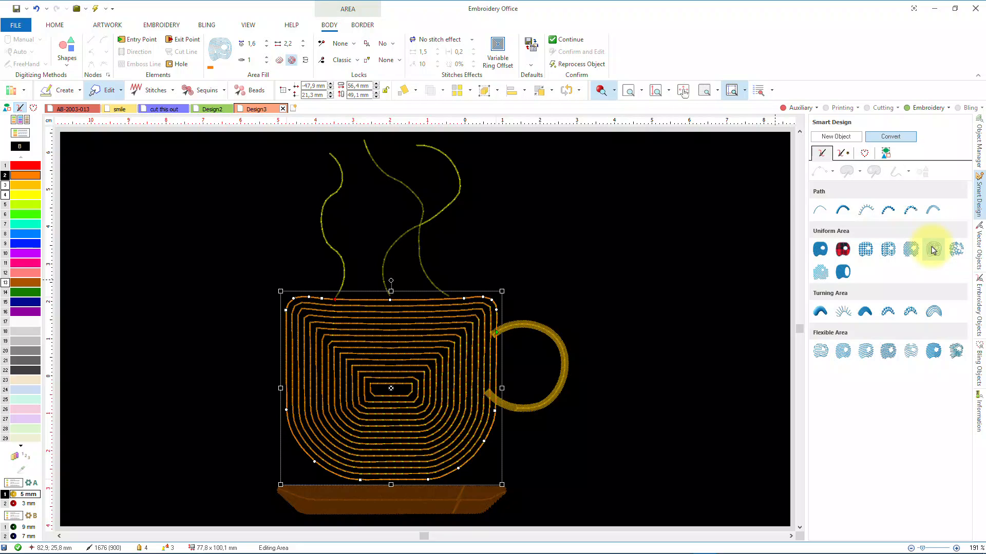
{"action": "left_click", "coordinate": [671, 286]}
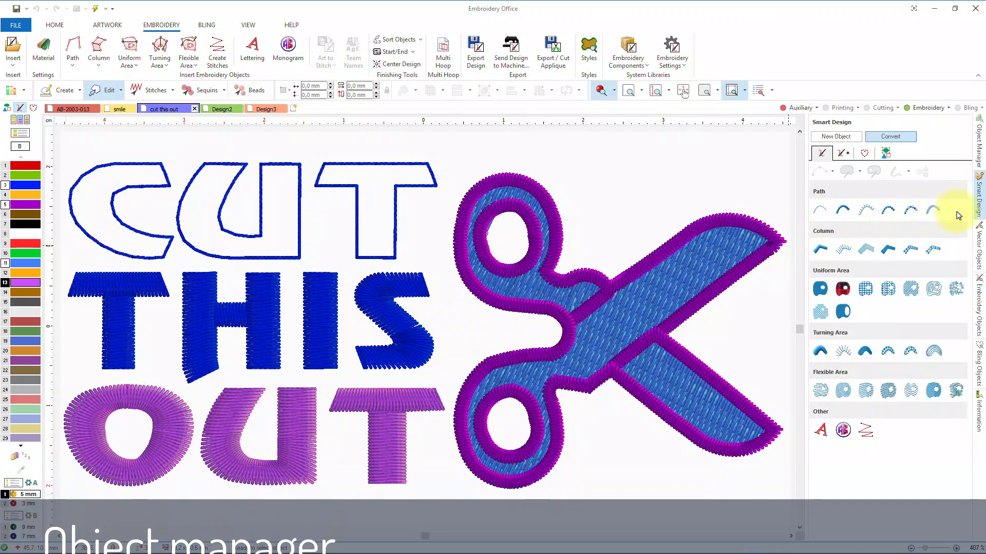
In the "cut this out" design, replace Smart Design with the Object Manager and enlarge the Document Map to fit its full object list
{"action": "left_click", "coordinate": [980, 205]}
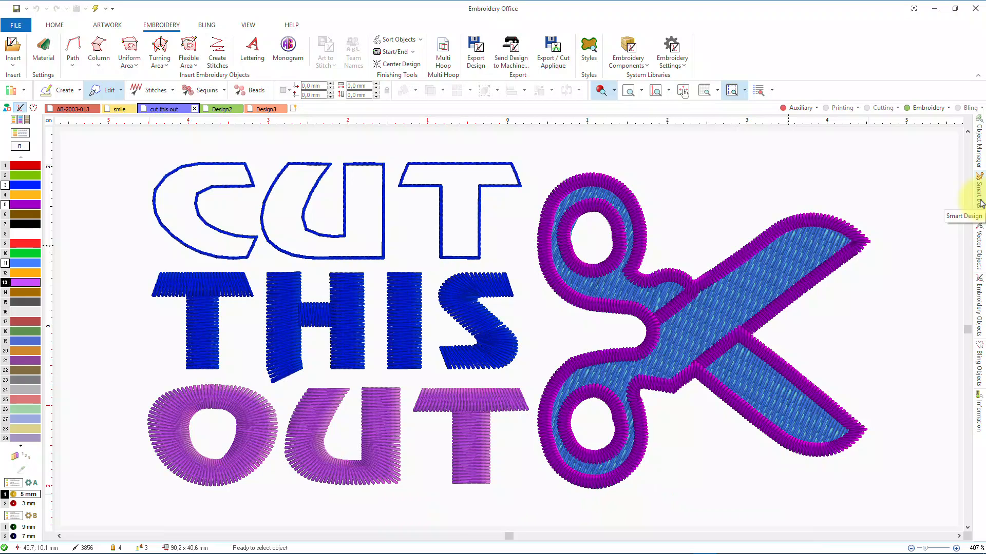
{"action": "left_click", "coordinate": [979, 149]}
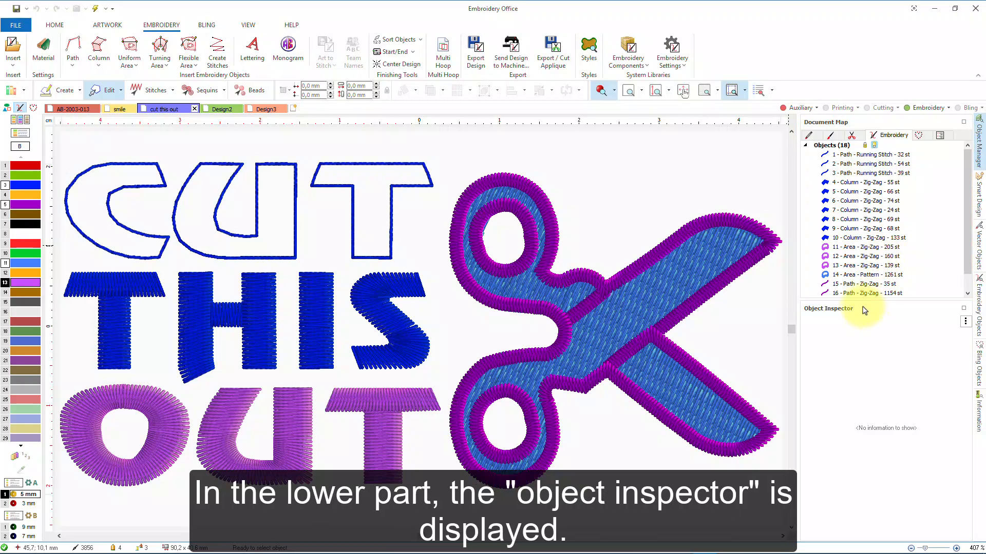
{"action": "left_click_drag", "start_coordinate": [857, 298], "coordinate": [861, 326]}
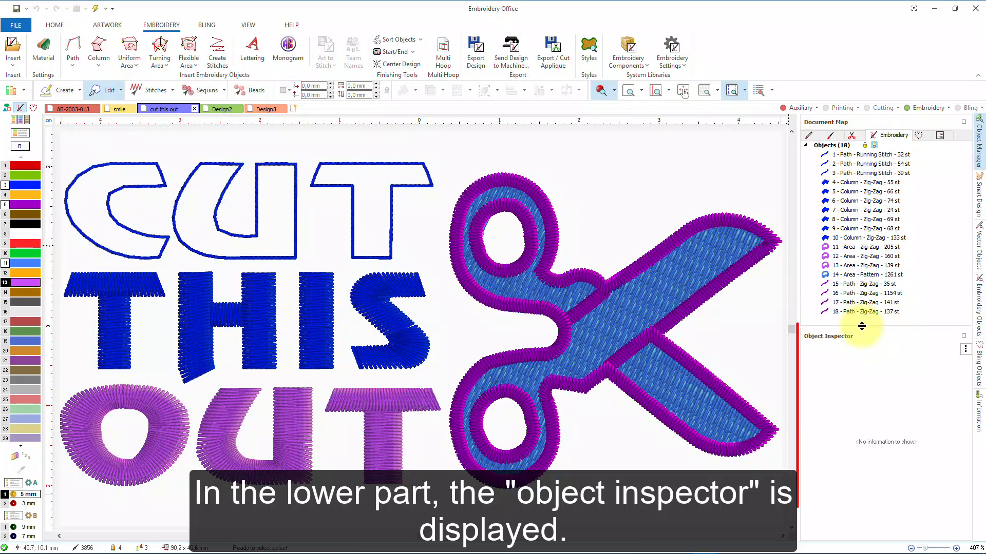
Select objects 1 to 13 one by one in the Document Map to locate each lettering piece in the design
{"action": "left_click", "coordinate": [841, 155]}
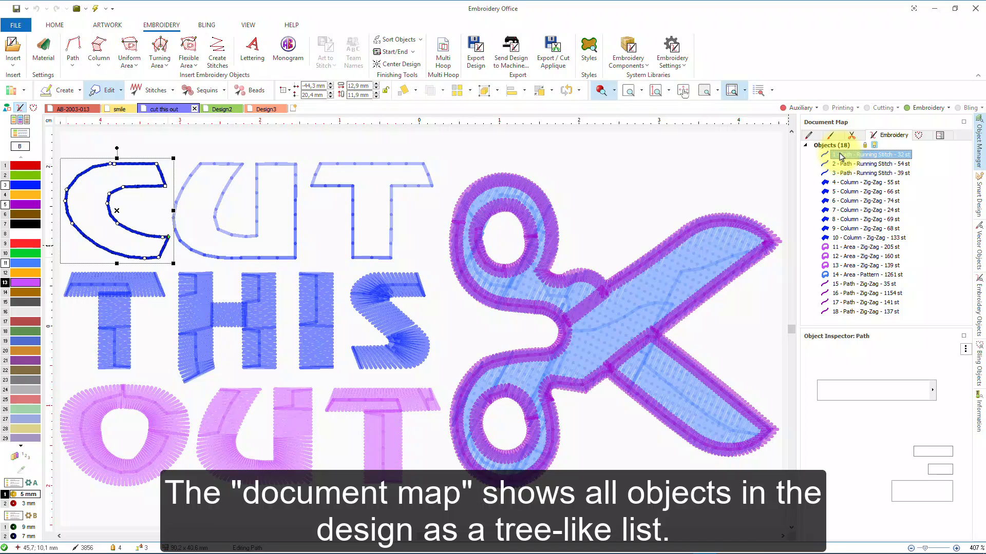
{"action": "left_click", "coordinate": [844, 164]}
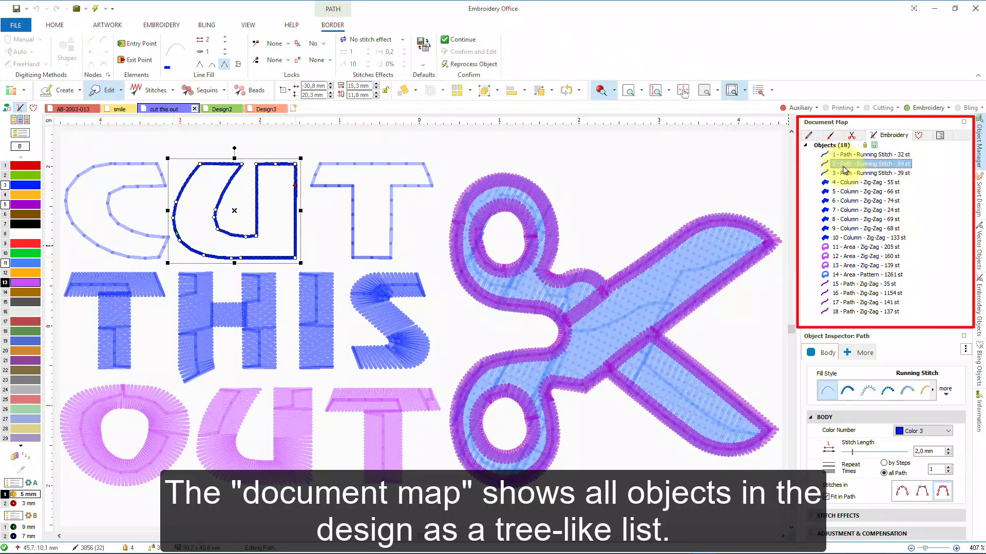
{"action": "left_click", "coordinate": [846, 174]}
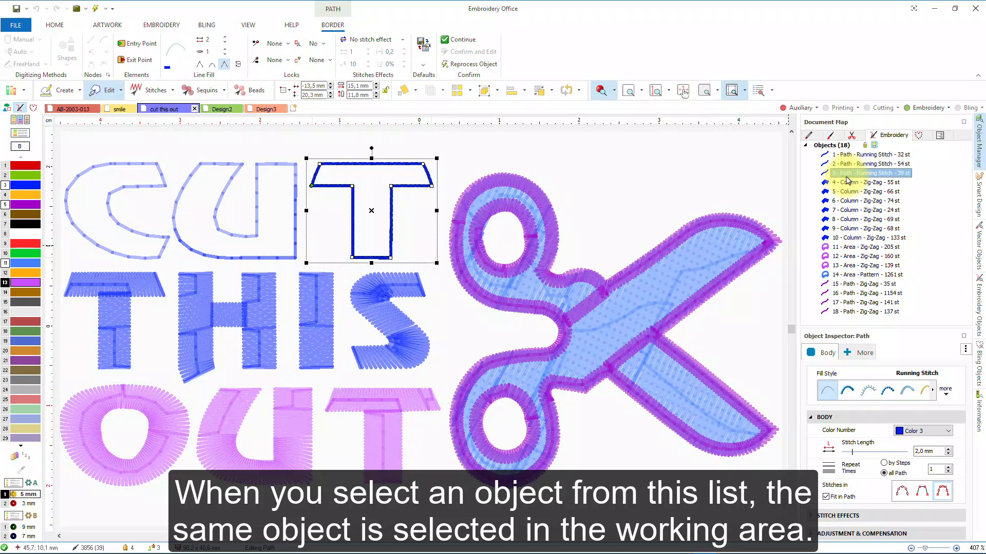
{"action": "left_click", "coordinate": [848, 183]}
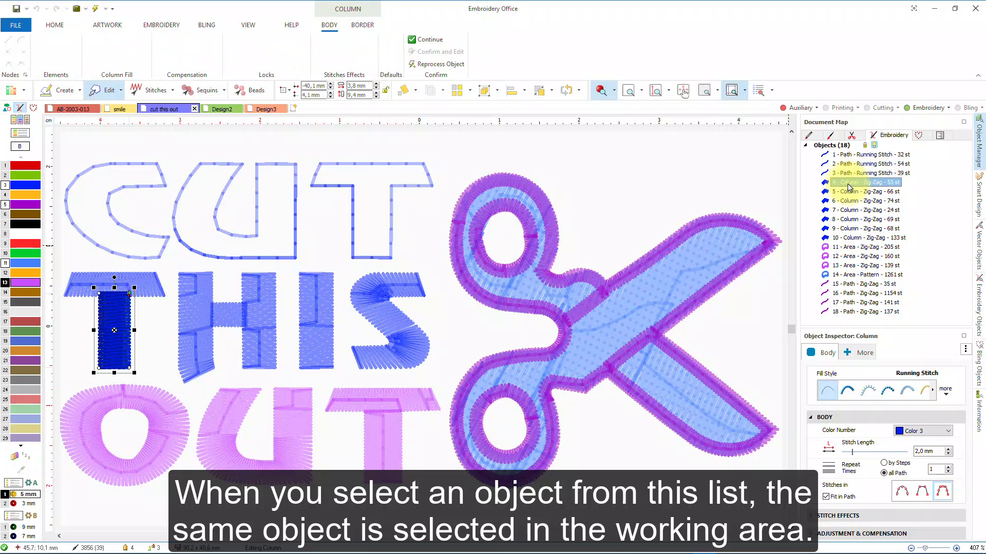
{"action": "left_click", "coordinate": [849, 191]}
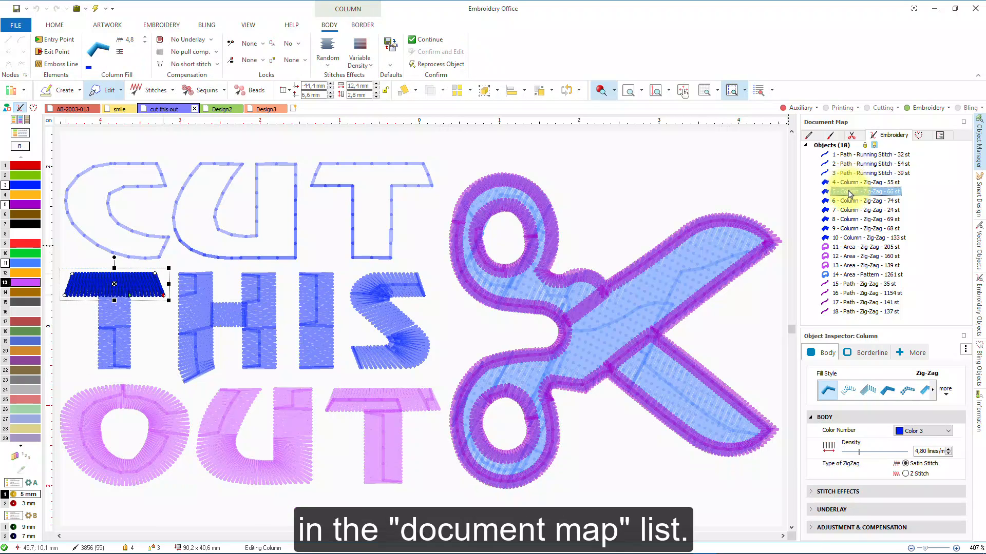
{"action": "left_click", "coordinate": [850, 201]}
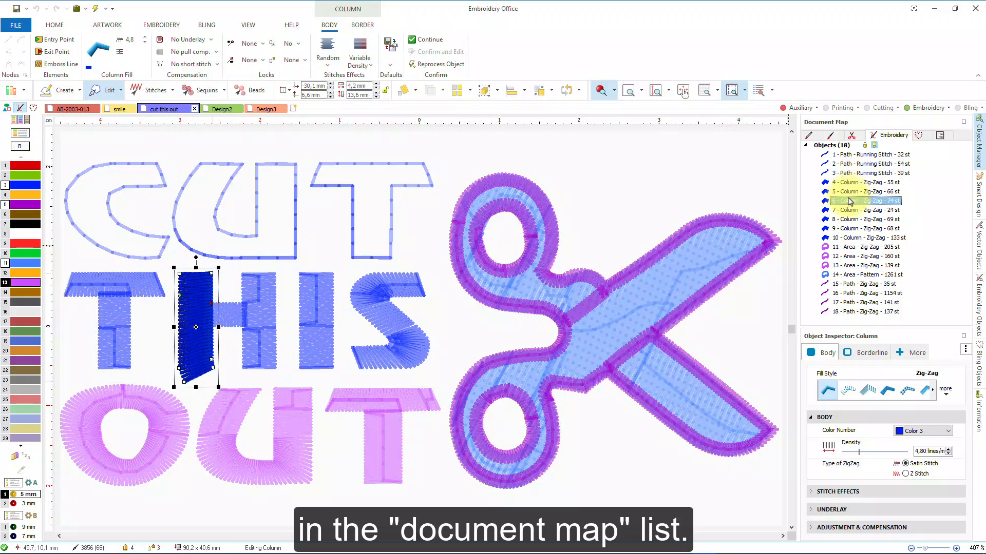
{"action": "left_click", "coordinate": [851, 210]}
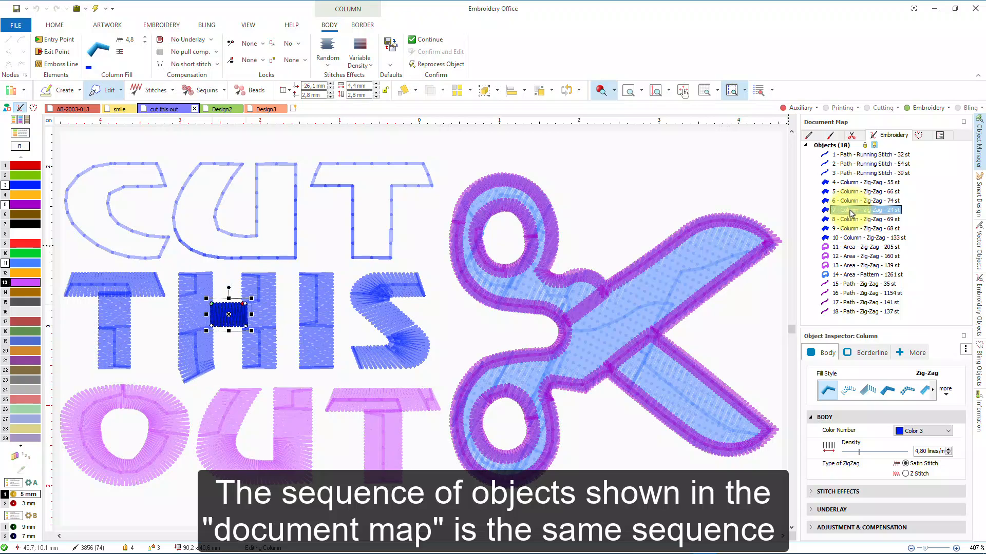
{"action": "left_click", "coordinate": [851, 220]}
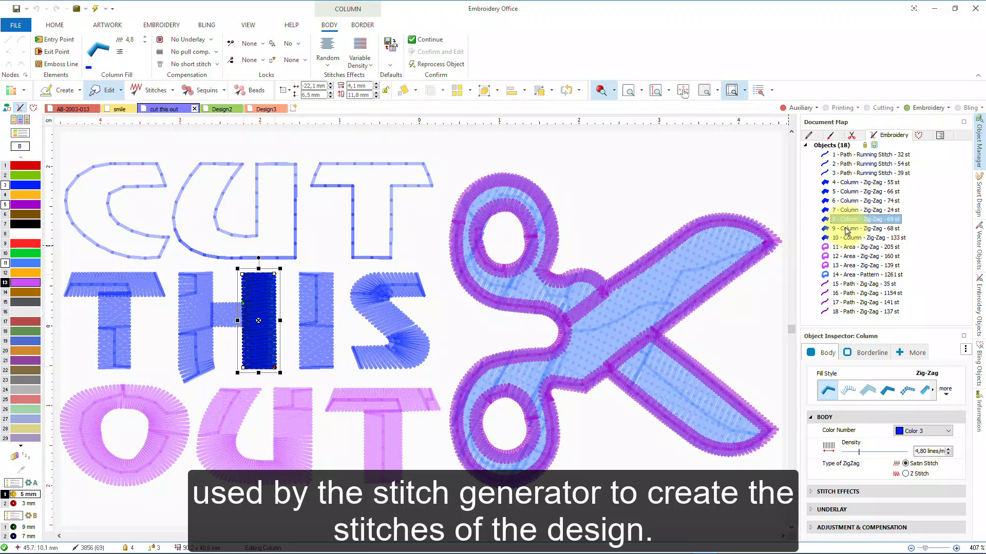
{"action": "left_click", "coordinate": [846, 229]}
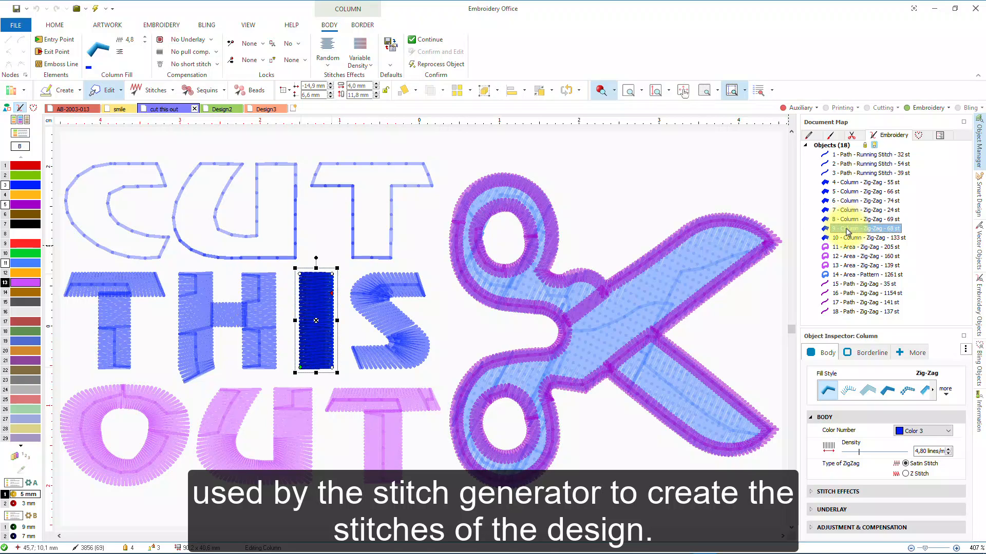
{"action": "left_click", "coordinate": [848, 238]}
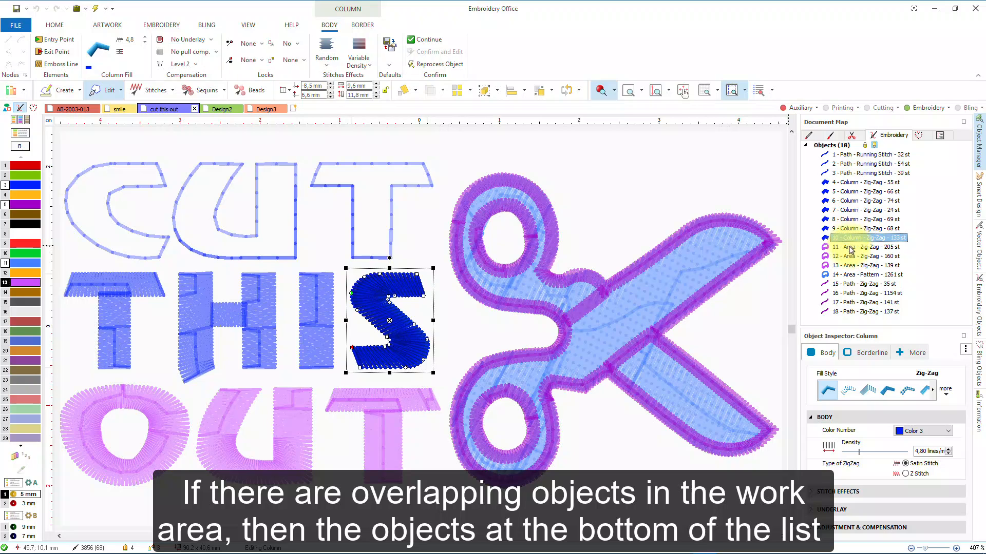
{"action": "left_click", "coordinate": [851, 248]}
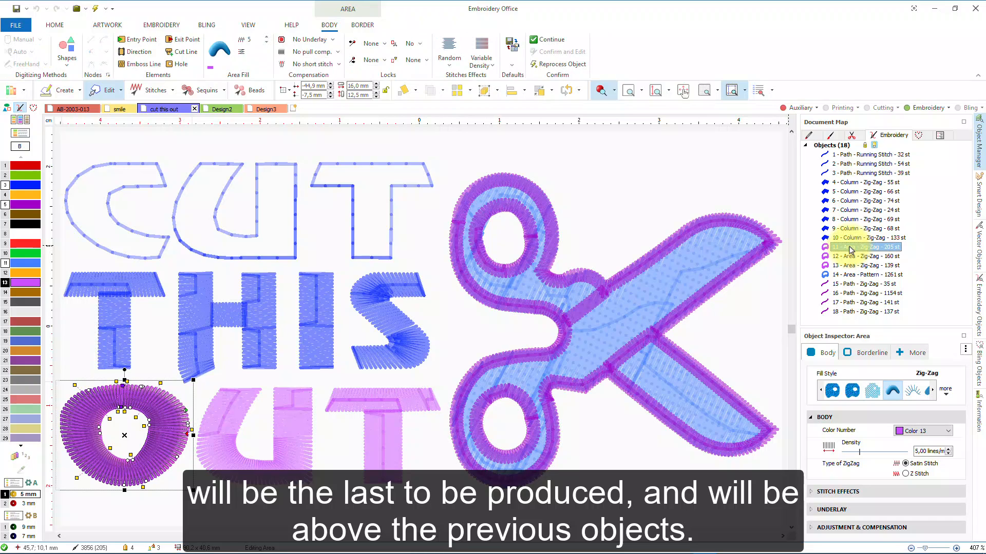
{"action": "left_click", "coordinate": [850, 256]}
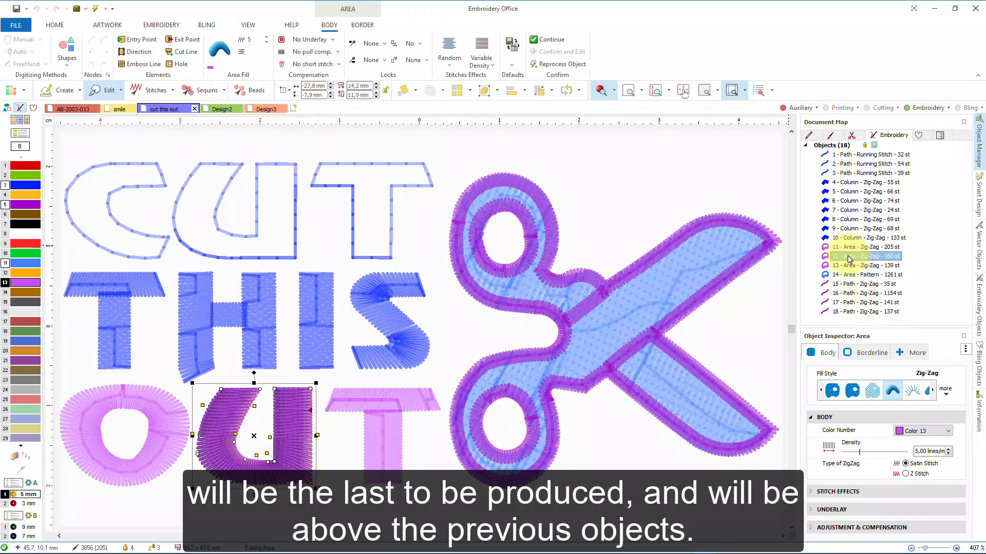
{"action": "left_click", "coordinate": [851, 267]}
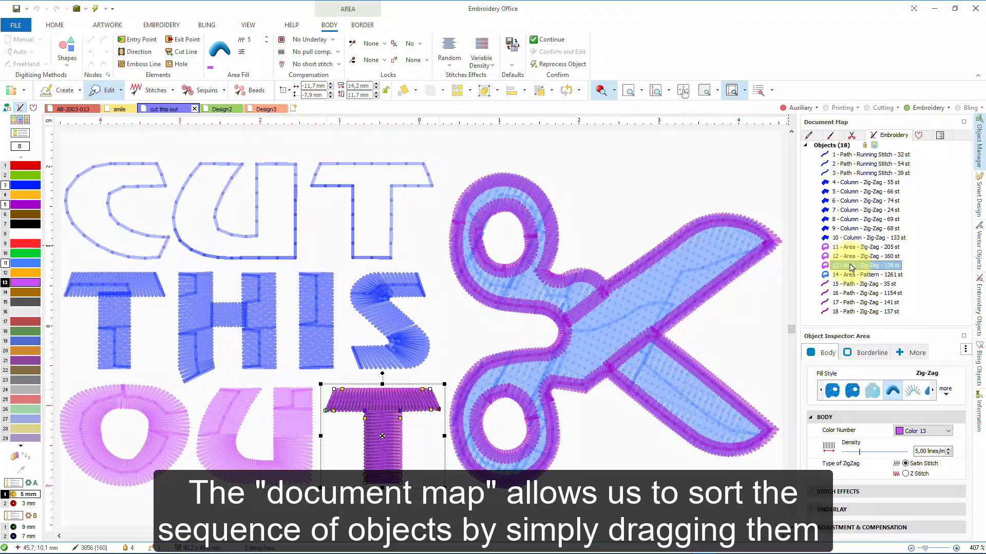
Select the scissors' pattern area, maximize the Object Inspector and expand its Stitch Effects and Underlay properties
{"action": "left_click", "coordinate": [850, 275]}
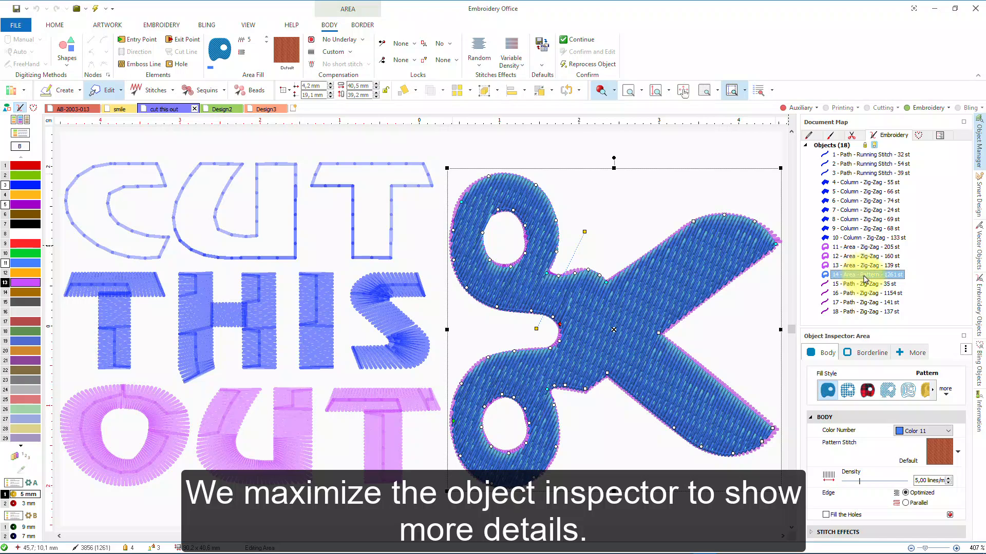
{"action": "left_click", "coordinate": [963, 337]}
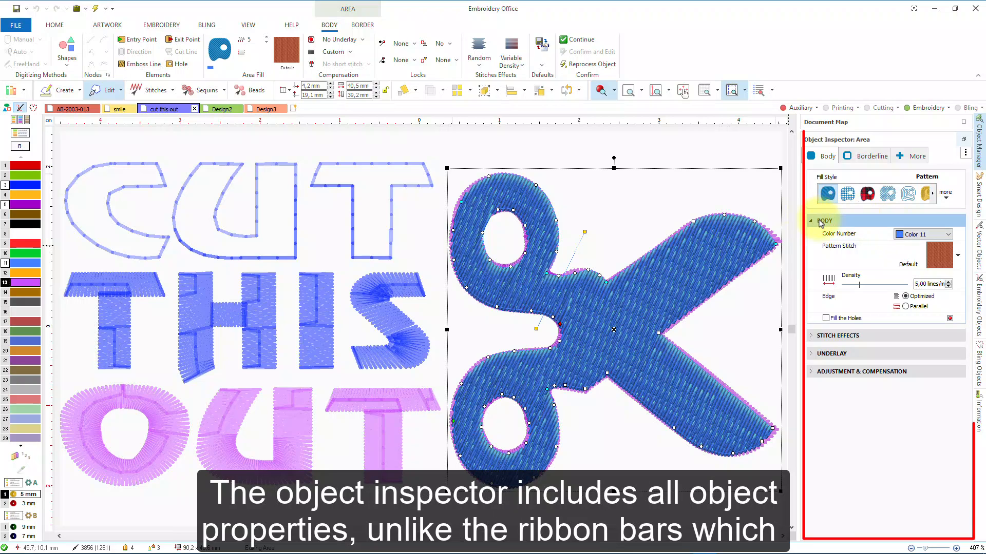
{"action": "left_click", "coordinate": [811, 337]}
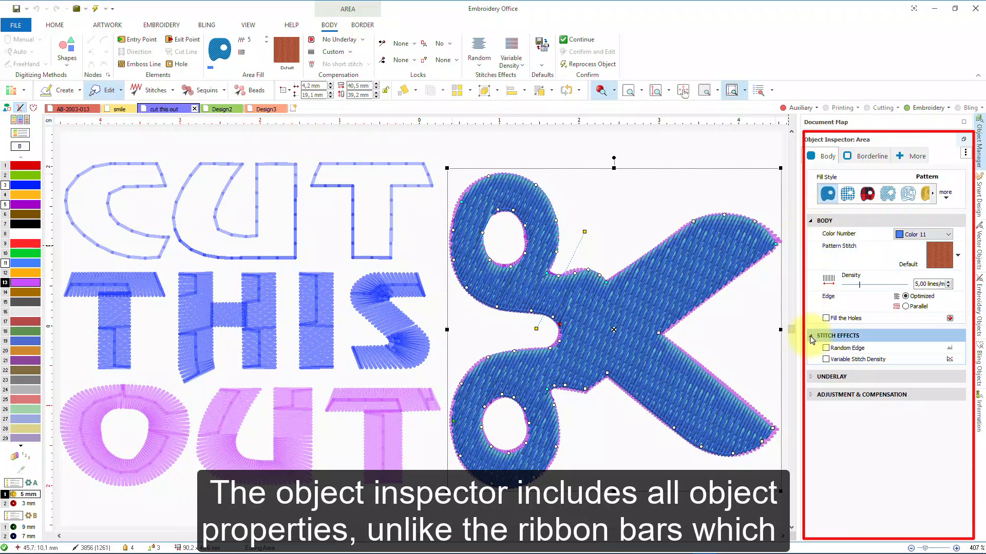
{"action": "left_click", "coordinate": [811, 378]}
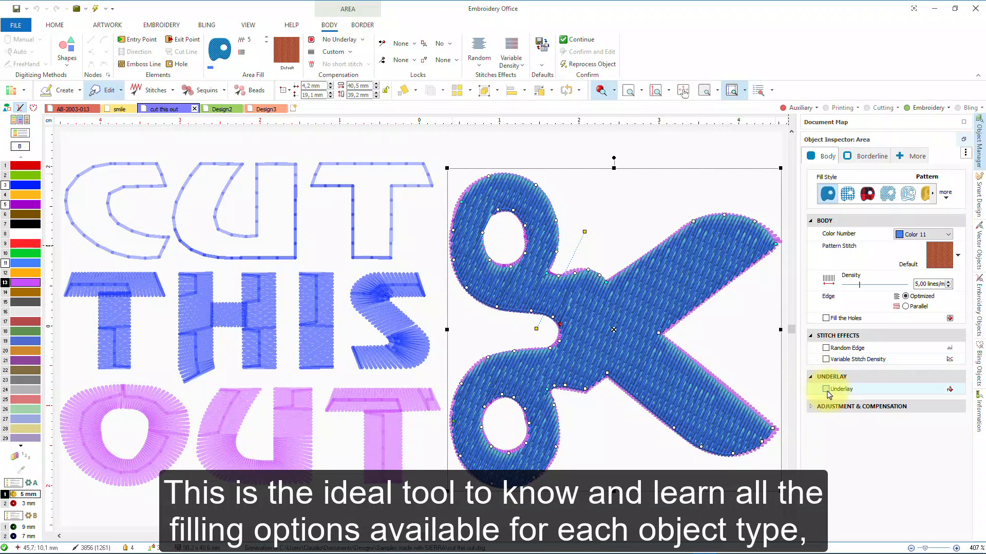
Enable a Double Zig-Zag underlay for the scissors' pattern area, close the Object Manager and deselect the area
{"action": "left_click", "coordinate": [827, 390]}
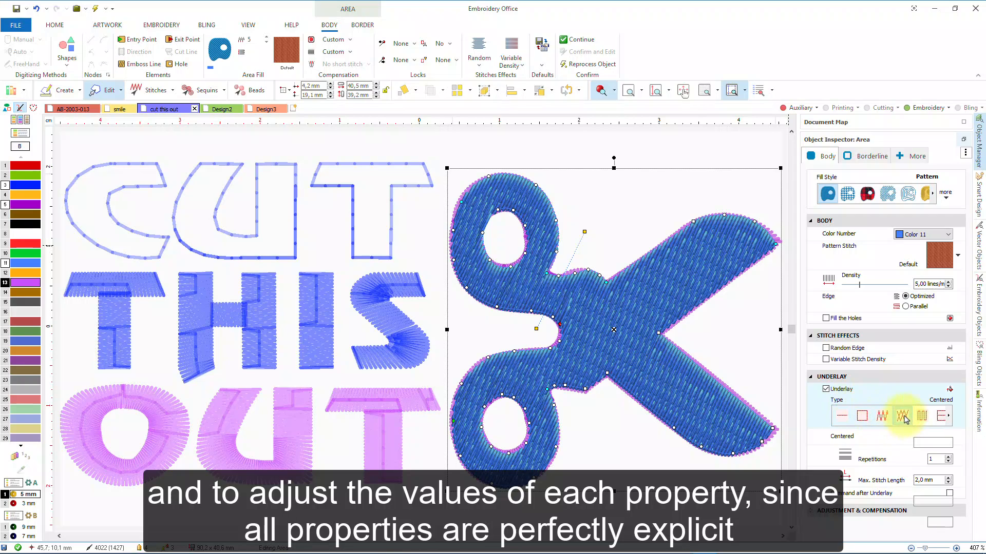
{"action": "left_click", "coordinate": [902, 416]}
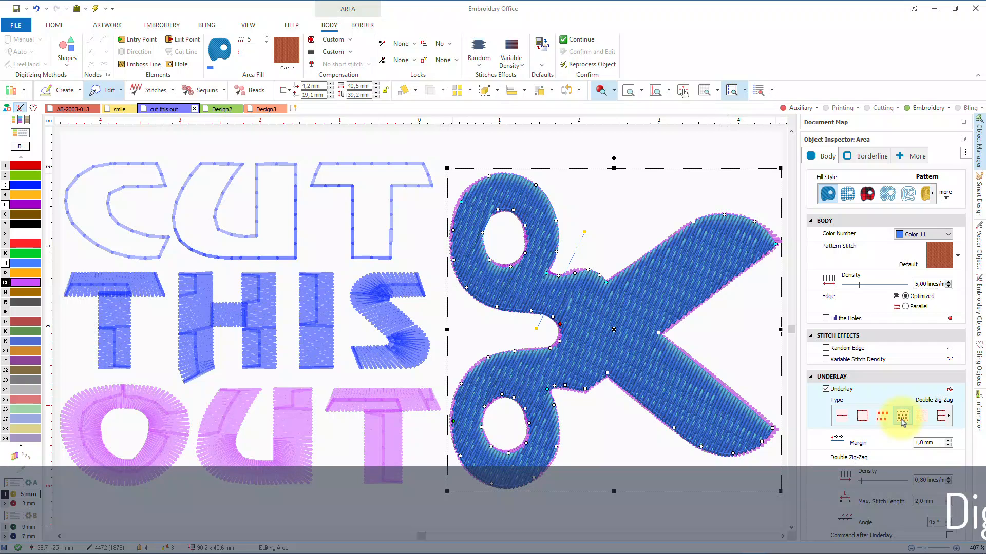
{"action": "left_click", "coordinate": [964, 139]}
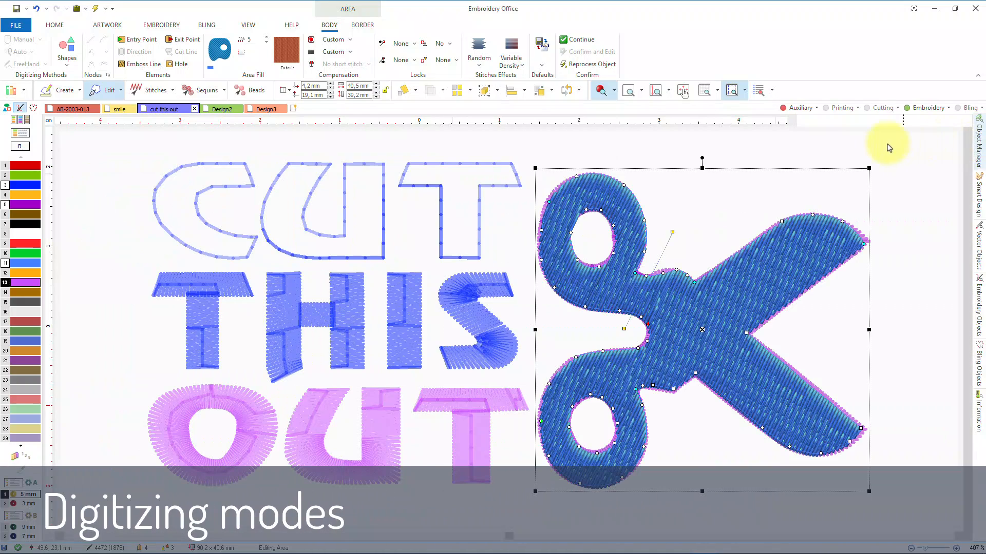
{"action": "left_click", "coordinate": [523, 152]}
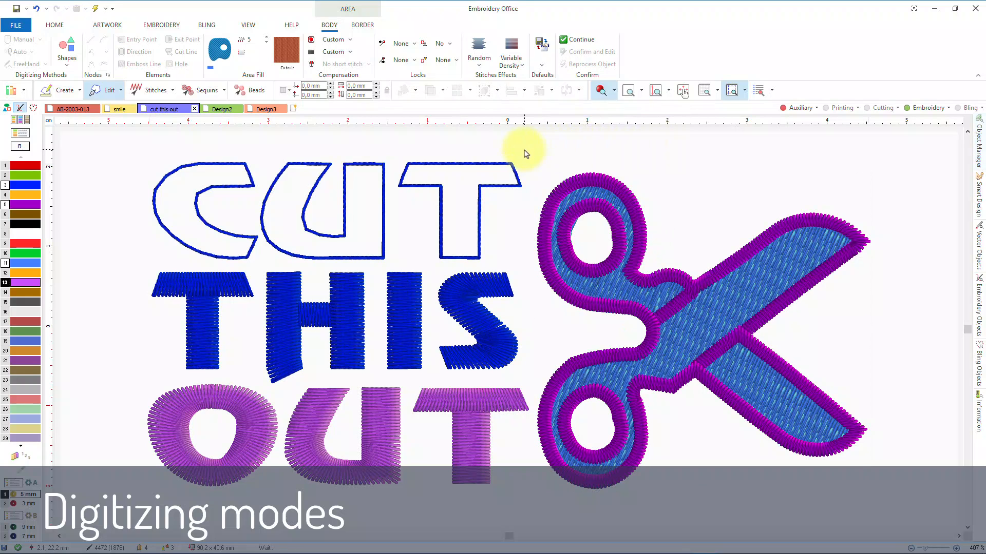
Create a new blank design and close all other open documents without saving their changes
{"action": "left_click", "coordinate": [294, 109]}
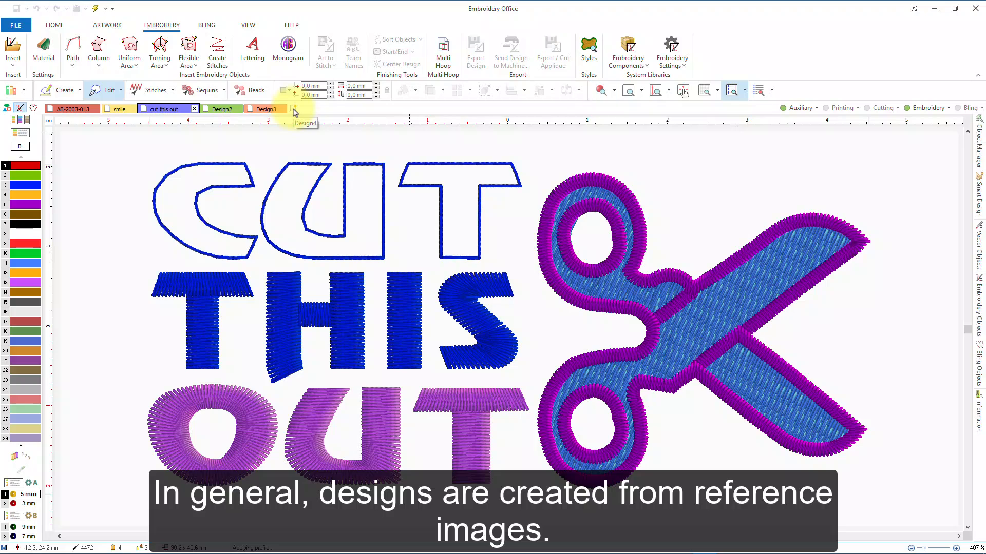
{"action": "right_click", "coordinate": [295, 110]}
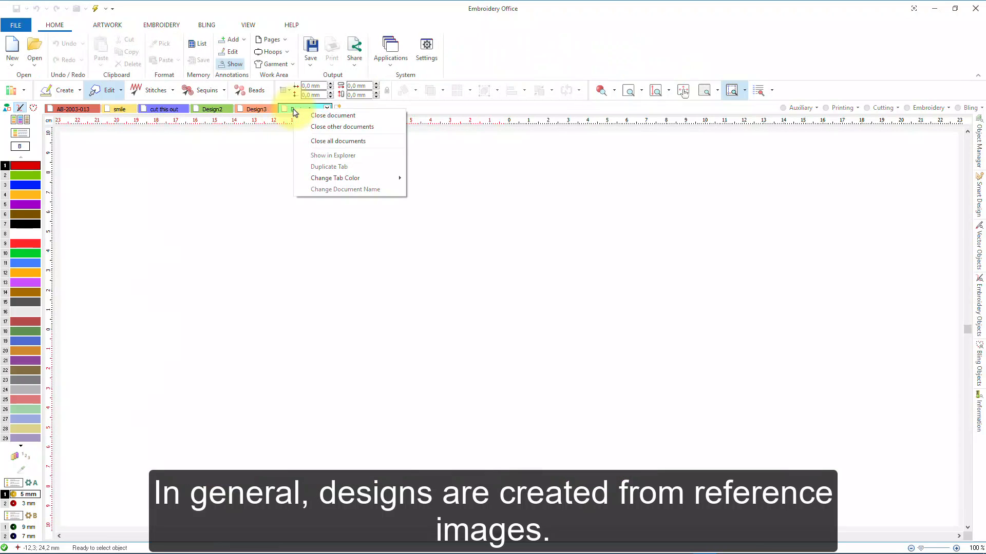
{"action": "left_click", "coordinate": [319, 127]}
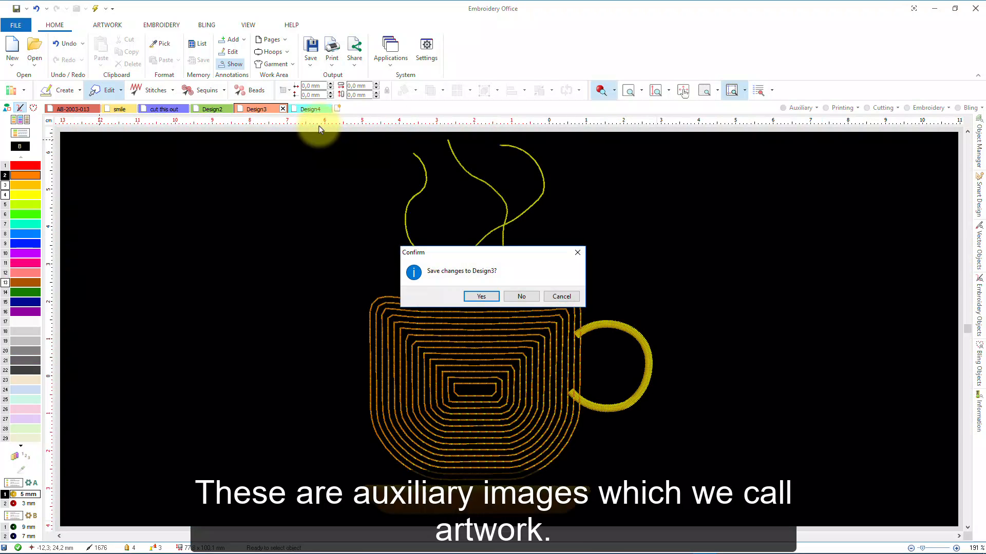
{"action": "left_click", "coordinate": [514, 299]}
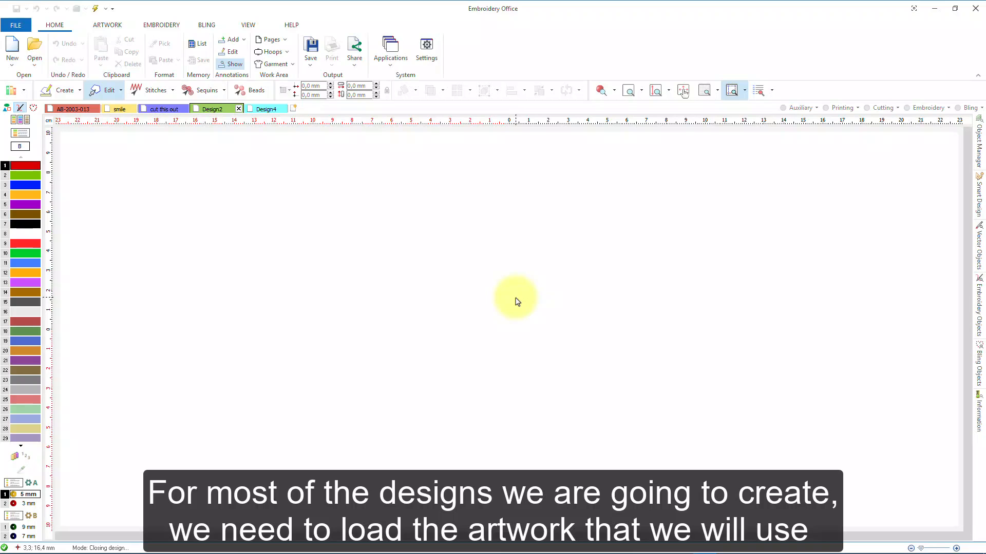
{"action": "left_click", "coordinate": [517, 302]}
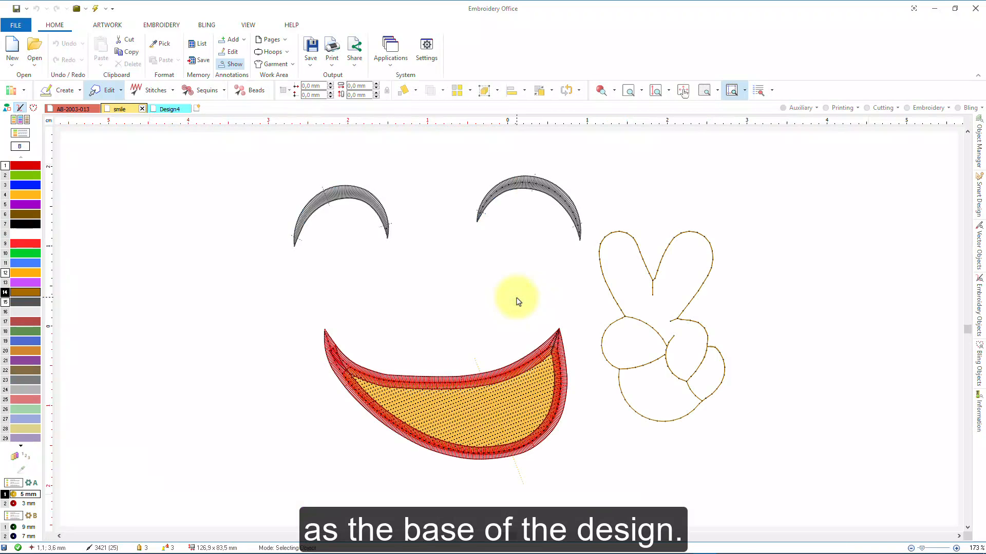
{"action": "left_click", "coordinate": [517, 302]}
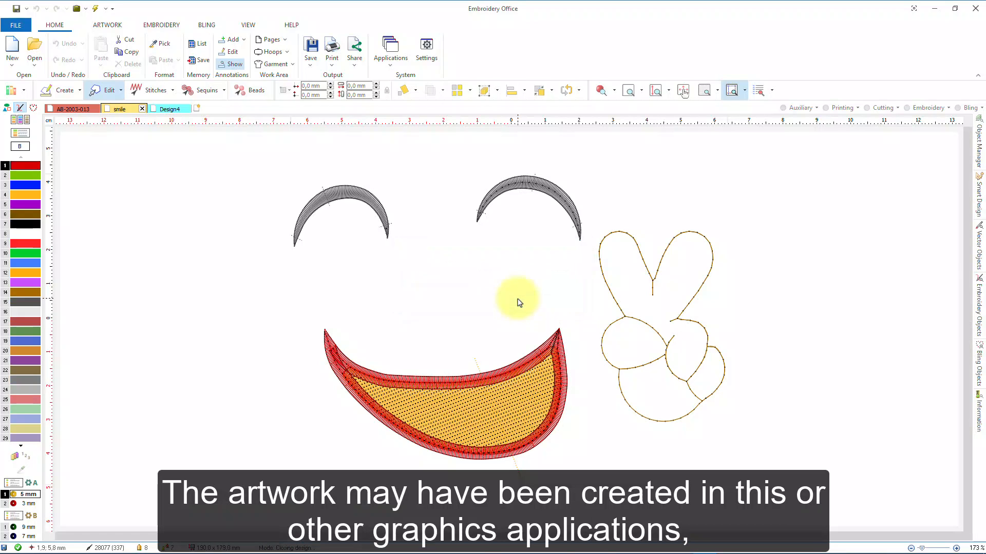
{"action": "left_click", "coordinate": [520, 300]}
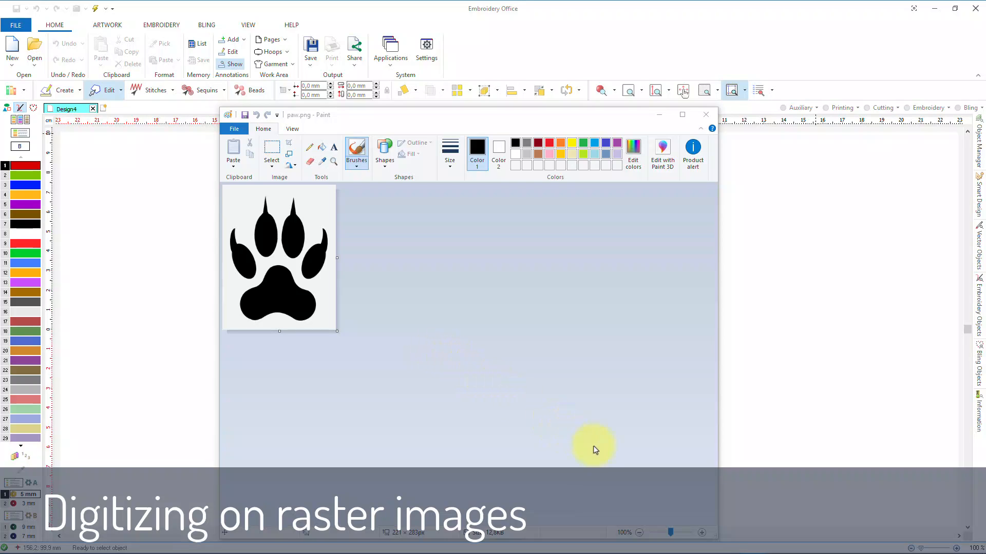
Magnify paw.png in Paint to examine the pixels along the edges of the raster image
{"action": "left_click", "coordinate": [702, 533]}
{"action": "left_click", "coordinate": [702, 533]}
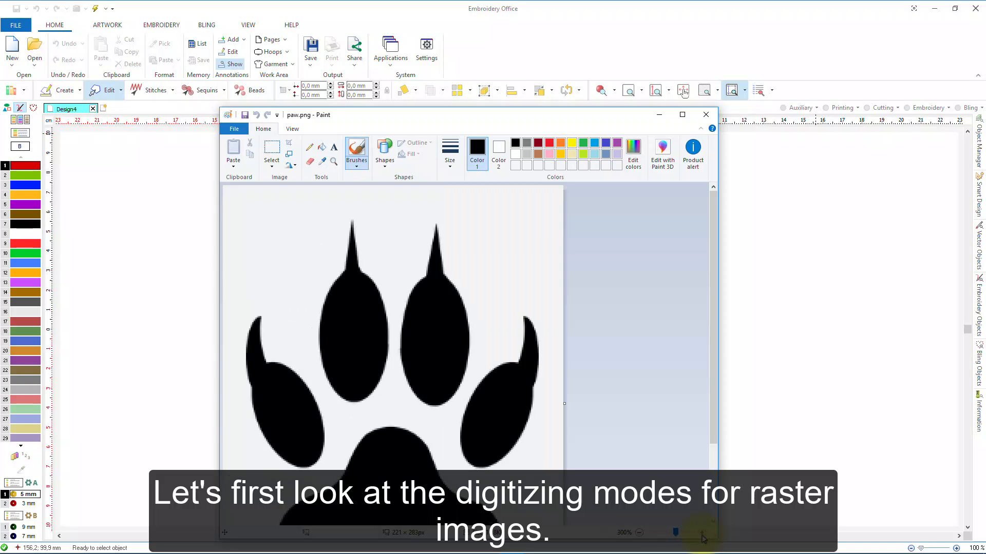
{"action": "left_click", "coordinate": [702, 534]}
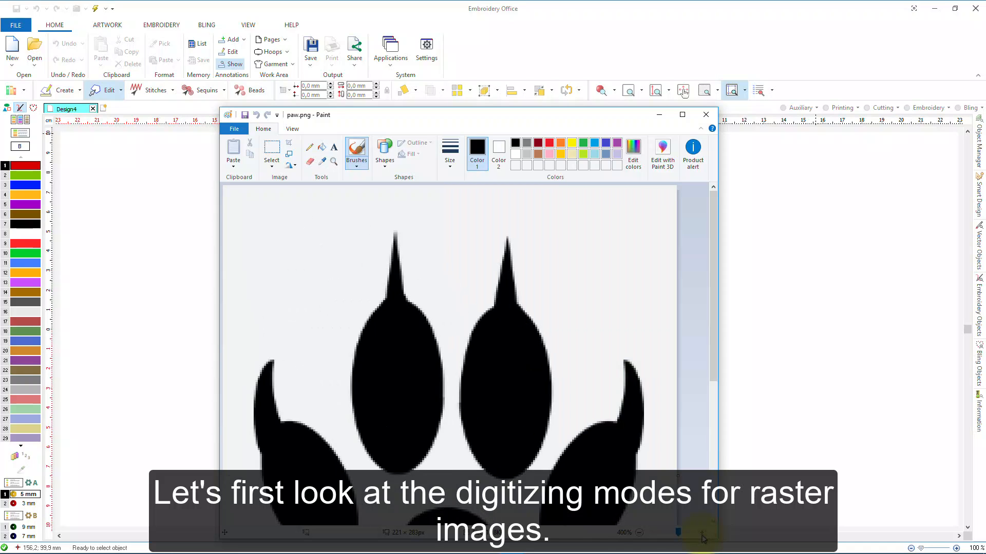
{"action": "left_click", "coordinate": [702, 534]}
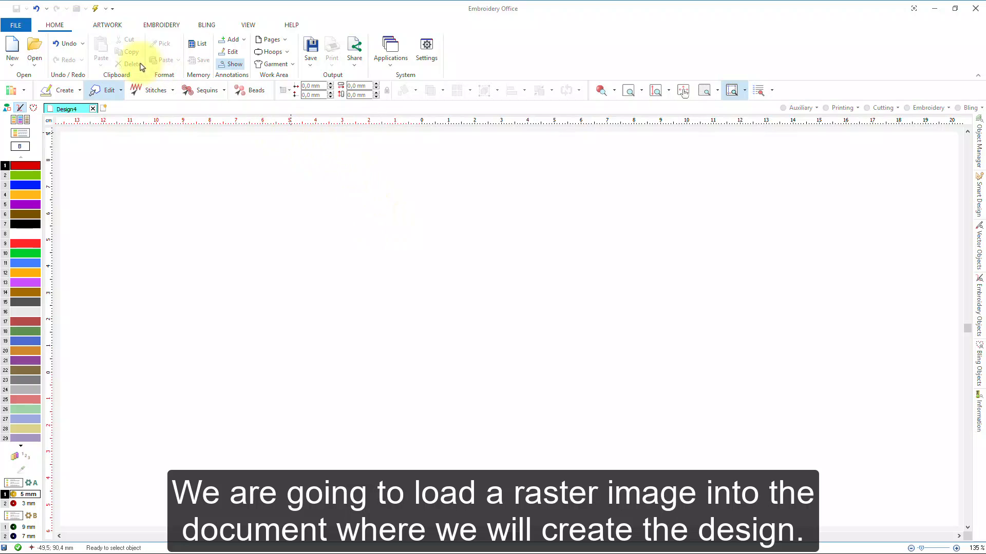
Load the raster image file paw.png from the Artwork Bitmap folder into the blank design
{"action": "left_click", "coordinate": [107, 25]}
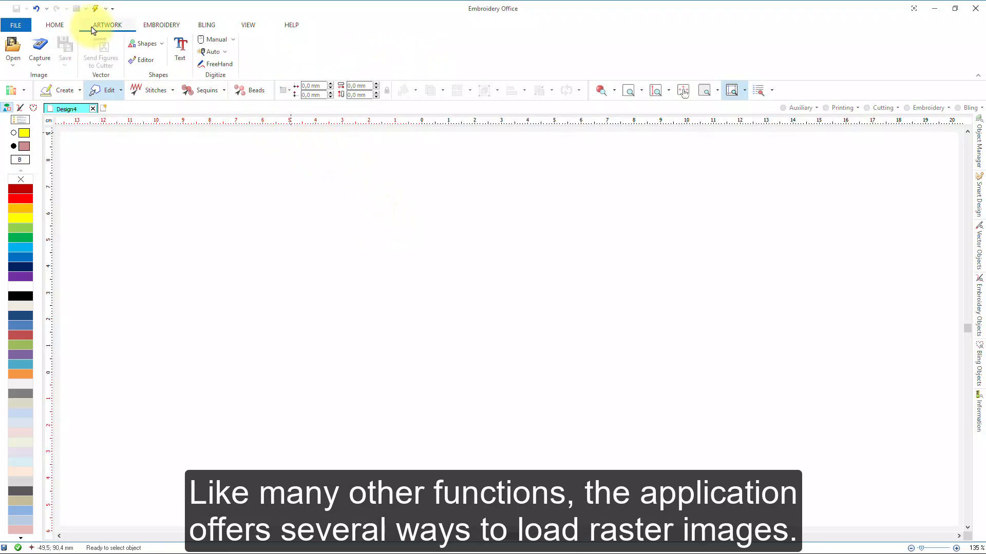
{"action": "left_click", "coordinate": [11, 66]}
{"action": "left_click", "coordinate": [25, 78]}
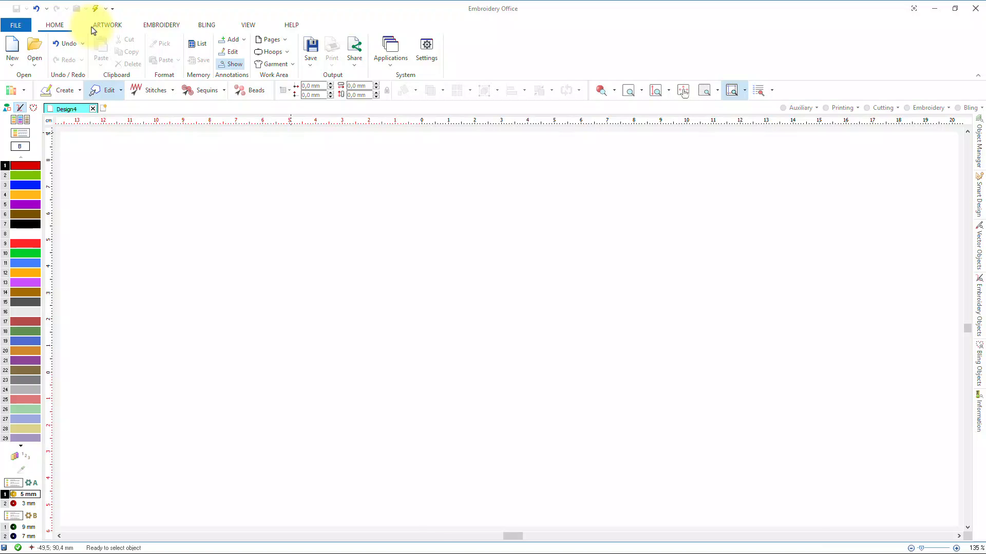
{"action": "left_click", "coordinate": [93, 29]}
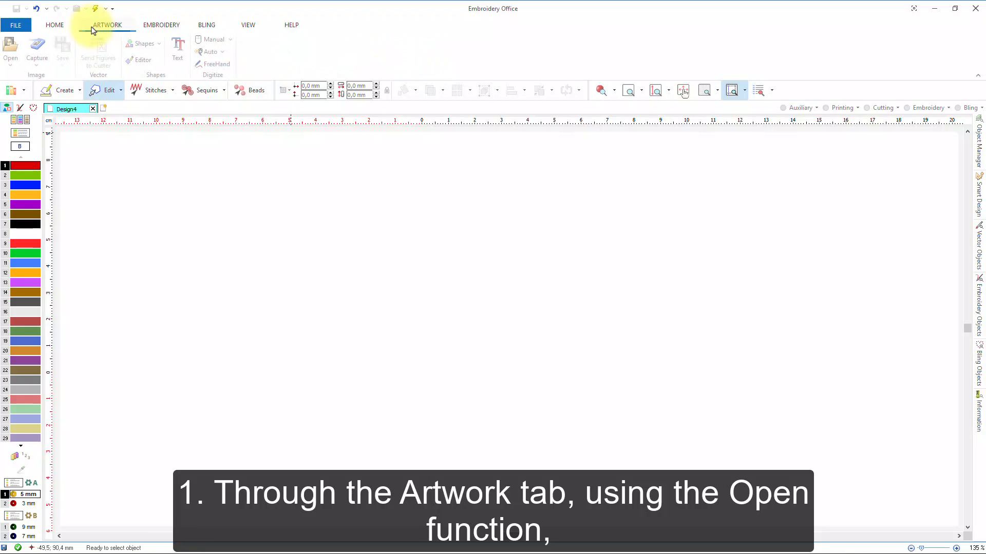
{"action": "left_click", "coordinate": [13, 65]}
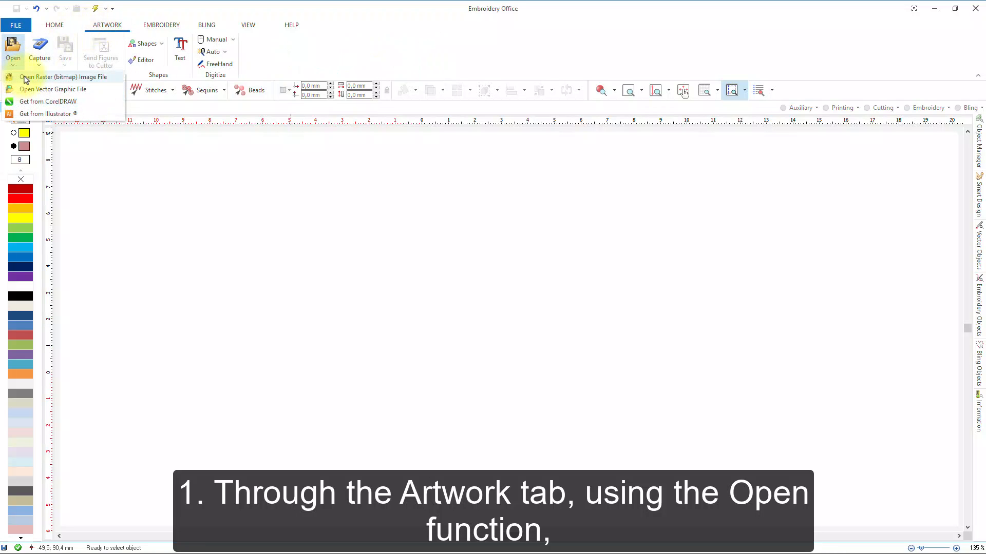
{"action": "left_click", "coordinate": [25, 78]}
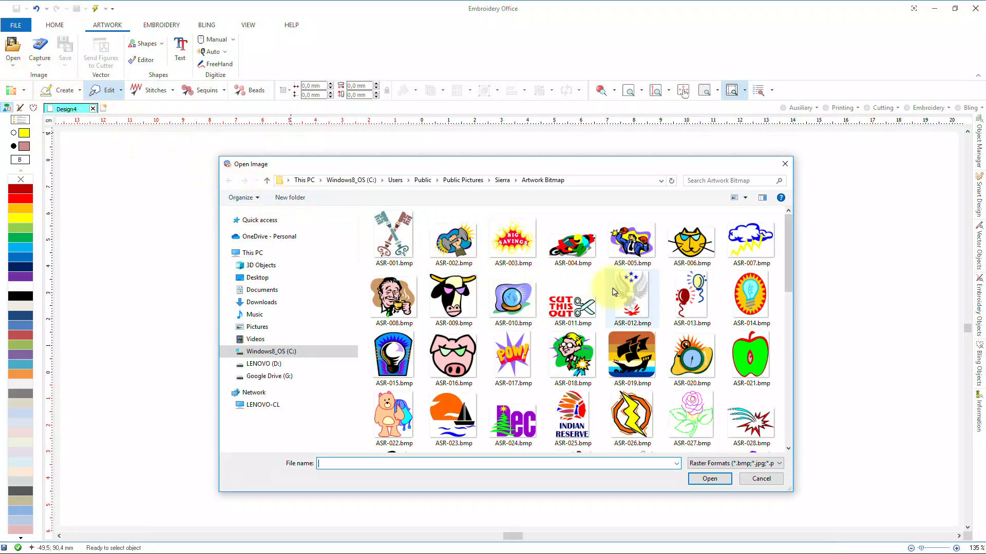
{"action": "left_click_drag", "start_coordinate": [788, 275], "coordinate": [759, 419]}
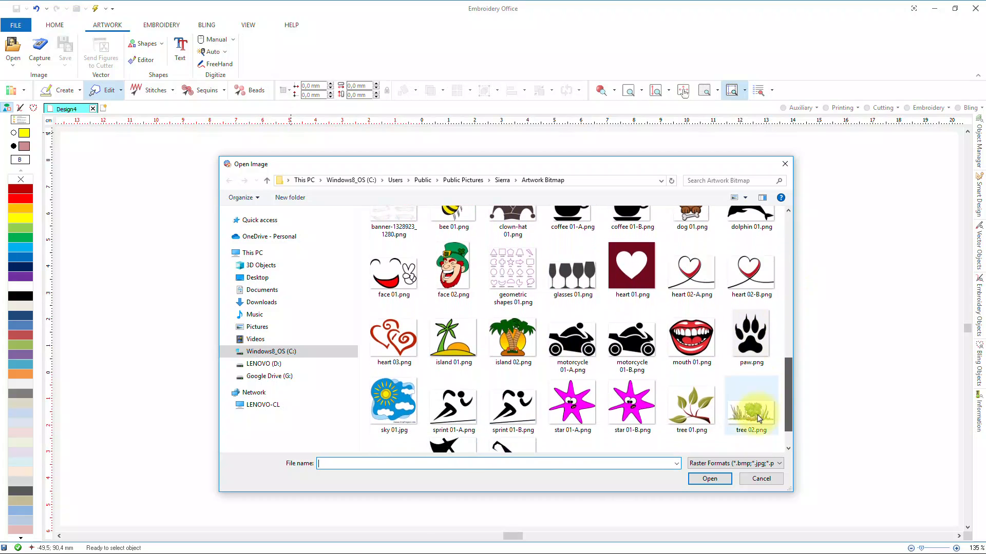
{"action": "double_click", "coordinate": [751, 338]}
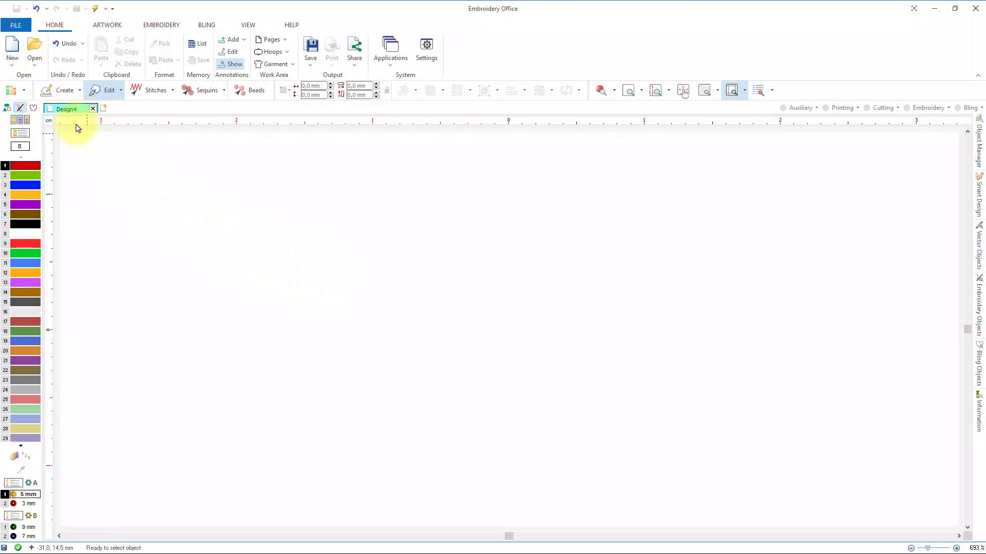
Place the paw image from the raster image catalog onto the work area and close the catalog
{"action": "left_click", "coordinate": [25, 92]}
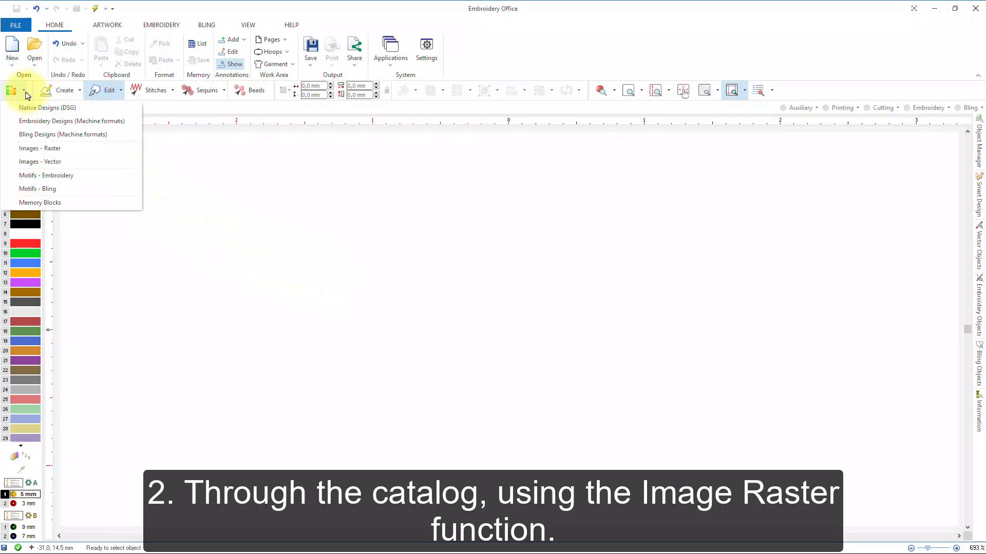
{"action": "left_click", "coordinate": [31, 149]}
{"action": "left_click_drag", "start_coordinate": [117, 136], "coordinate": [194, 147]}
{"action": "left_click", "coordinate": [341, 436]}
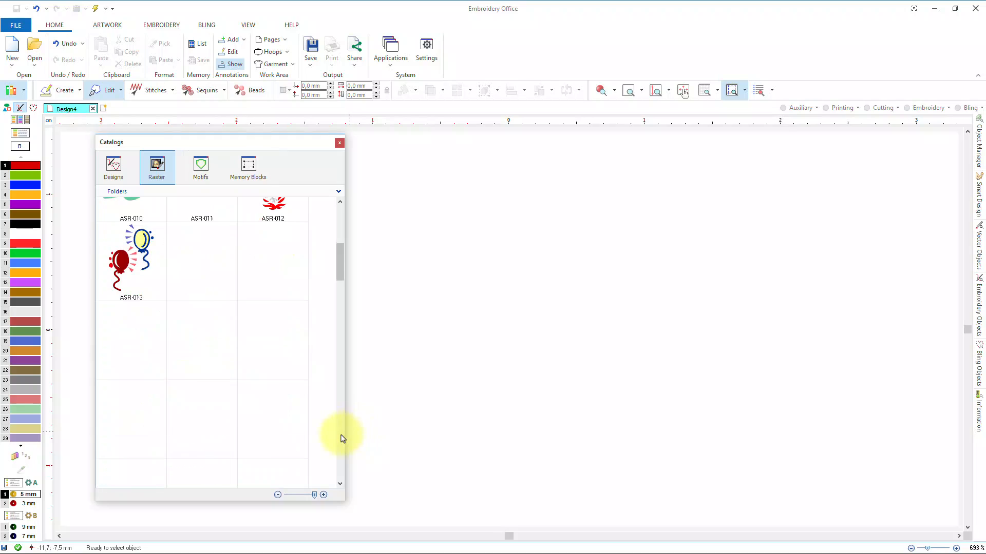
{"action": "left_click", "coordinate": [343, 438]}
{"action": "left_click", "coordinate": [343, 439]}
{"action": "left_click", "coordinate": [343, 439]}
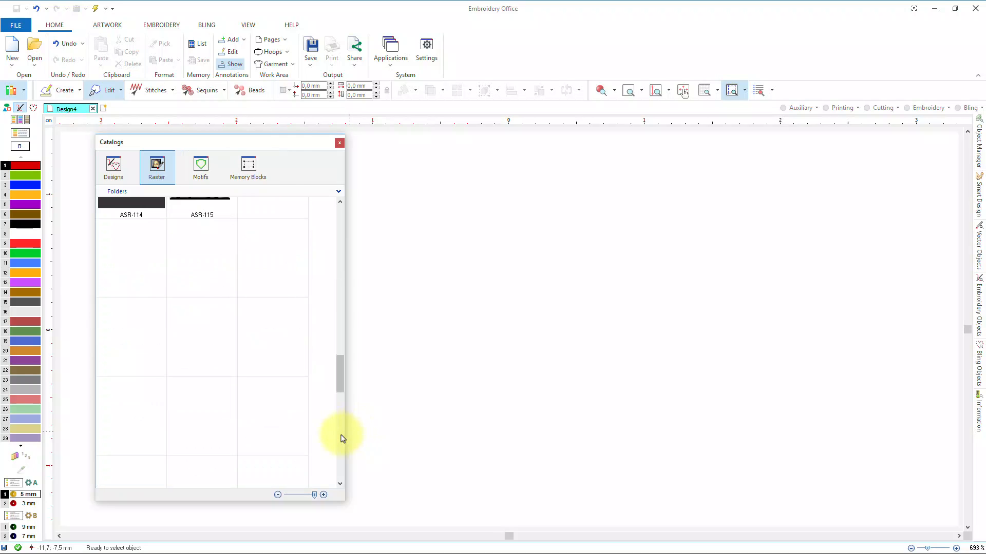
{"action": "left_click", "coordinate": [342, 439]}
{"action": "left_click", "coordinate": [343, 439]}
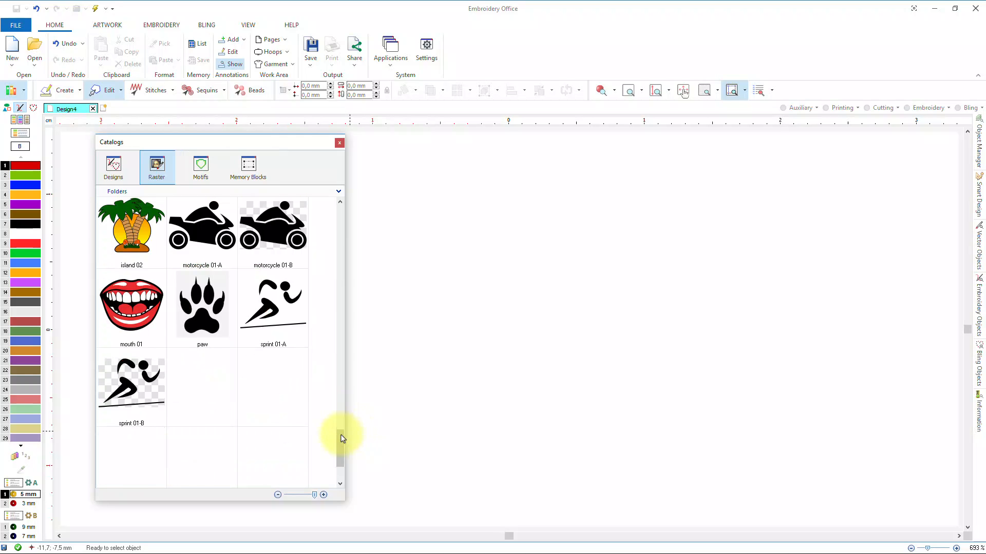
{"action": "left_click_drag", "start_coordinate": [205, 304], "coordinate": [480, 290]}
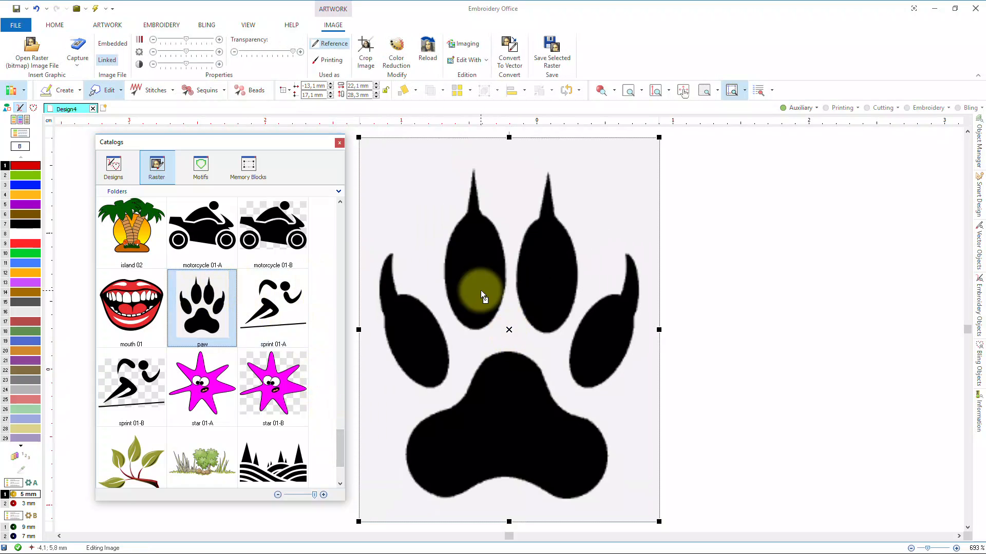
{"action": "left_click", "coordinate": [339, 143]}
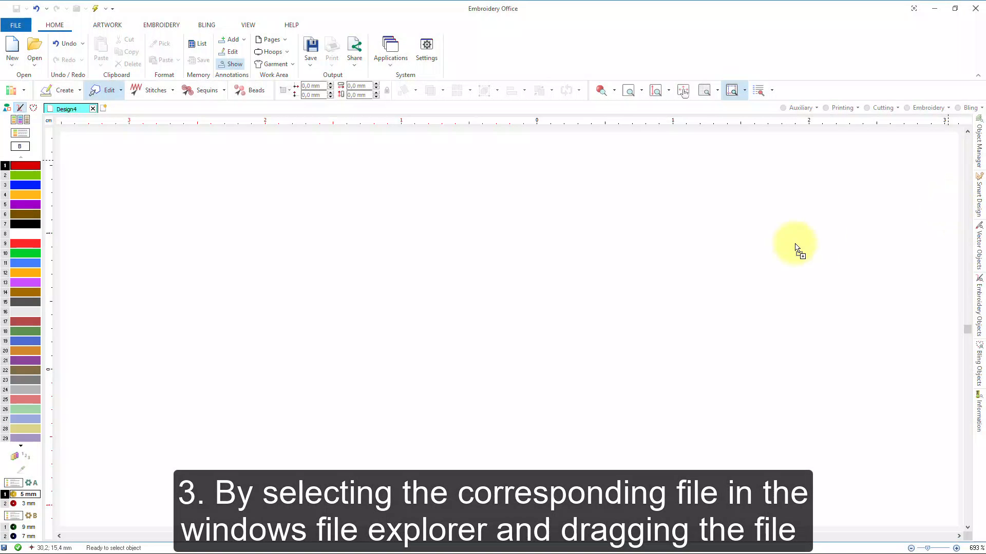
Add the paw image to the design straight from the Windows file explorer, deselect it and show the grid
{"action": "left_click_drag", "start_coordinate": [790, 247], "coordinate": [479, 312]}
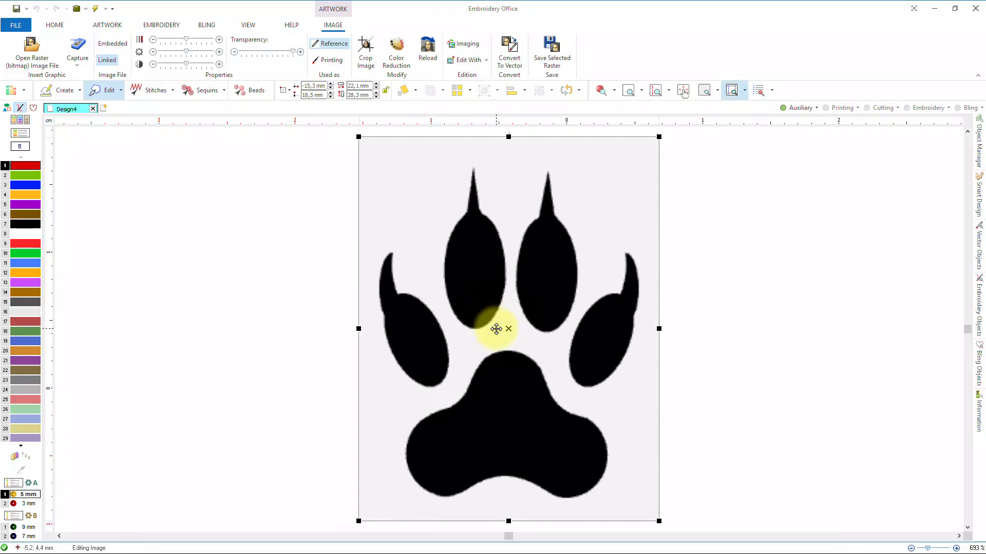
{"action": "left_click", "coordinate": [723, 334]}
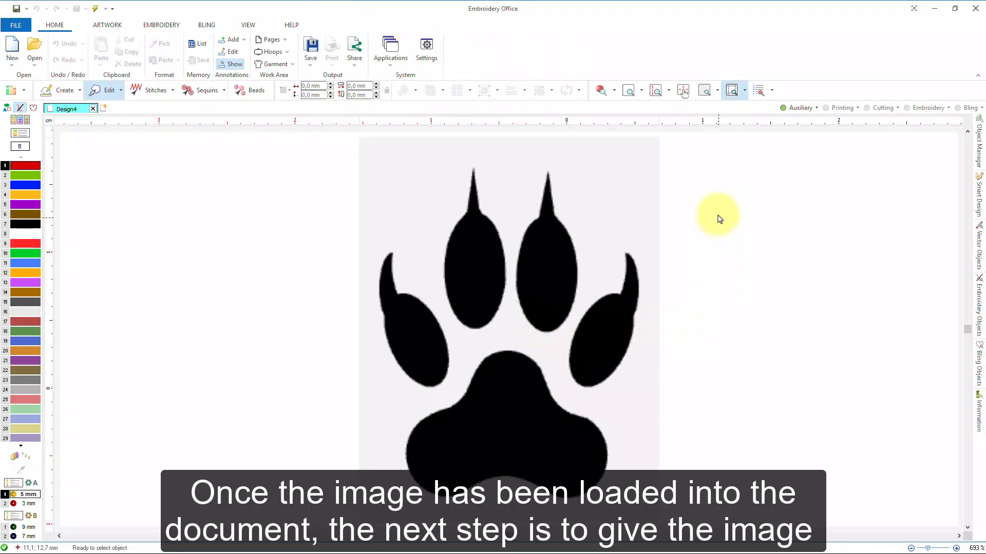
{"action": "left_click", "coordinate": [706, 91]}
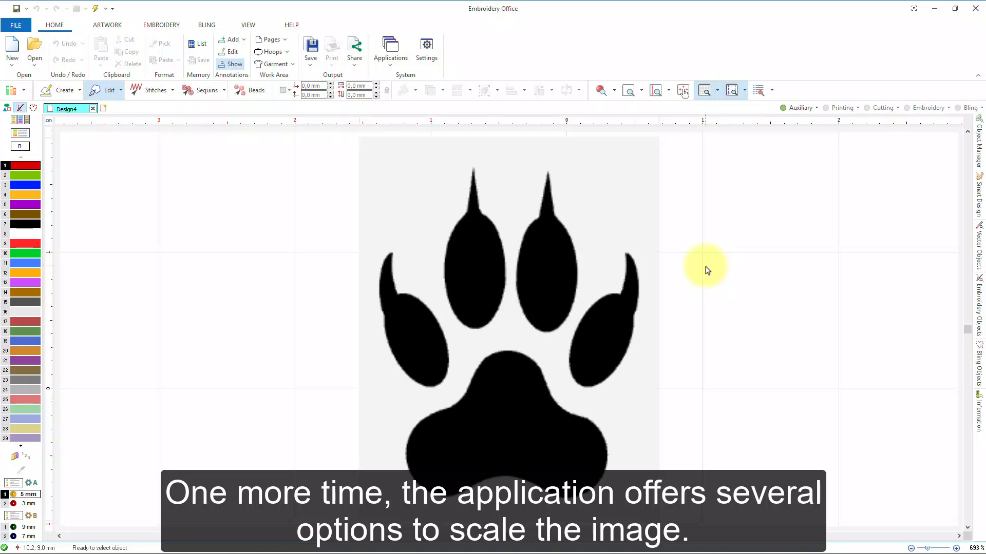
Scale the paw image up proportionally from its corners to about 36.9 by 47.2 mm
{"action": "scroll", "coordinate": [707, 269], "scroll_direction": "down", "scroll_amount": 4}
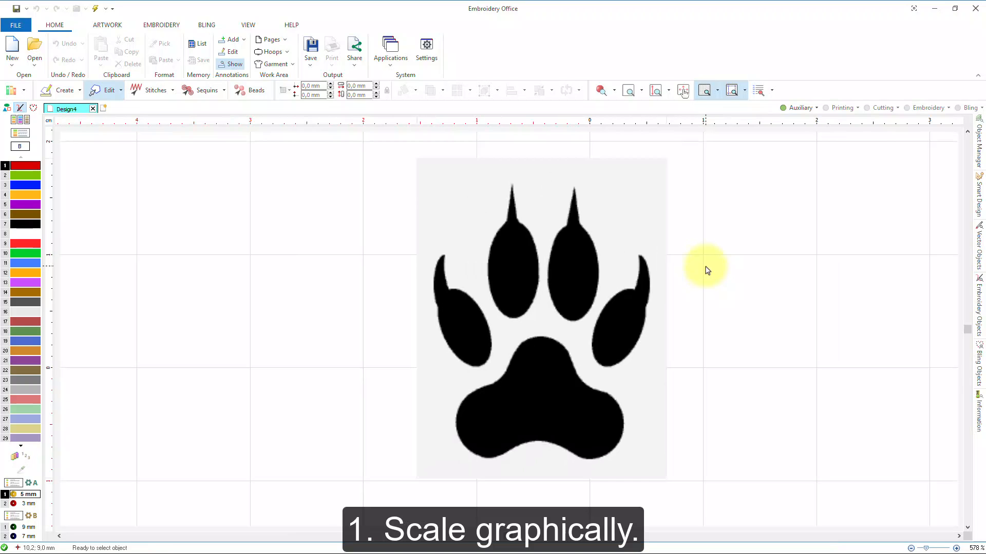
{"action": "scroll", "coordinate": [707, 270], "scroll_direction": "down", "scroll_amount": 1}
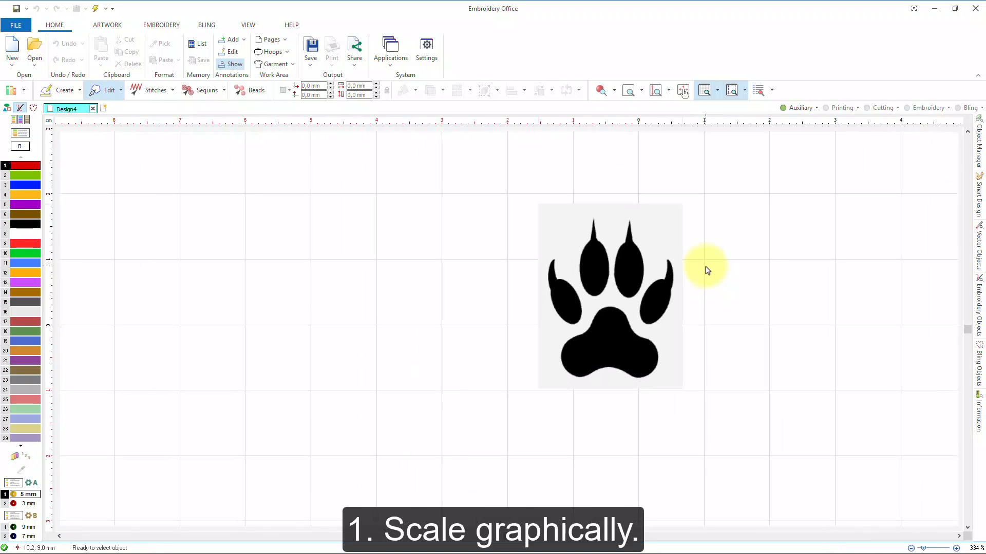
{"action": "left_click", "coordinate": [602, 259]}
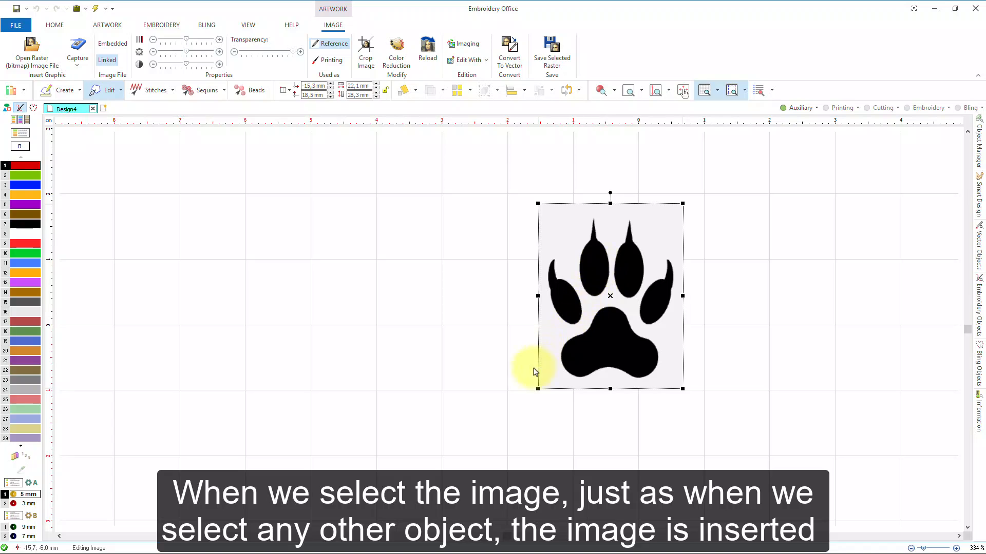
{"action": "left_click_drag", "start_coordinate": [538, 389], "coordinate": [483, 439]}
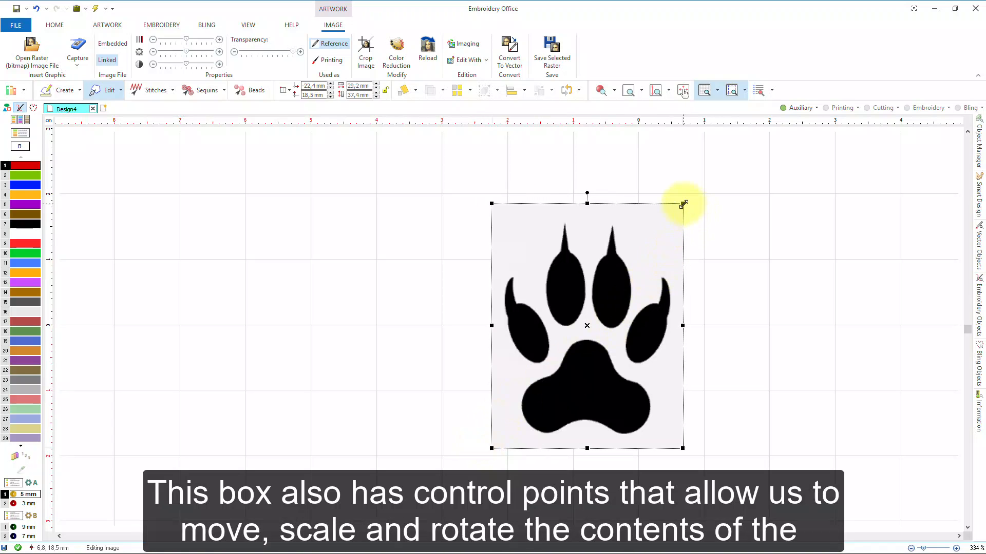
{"action": "left_click_drag", "start_coordinate": [682, 204], "coordinate": [709, 170]}
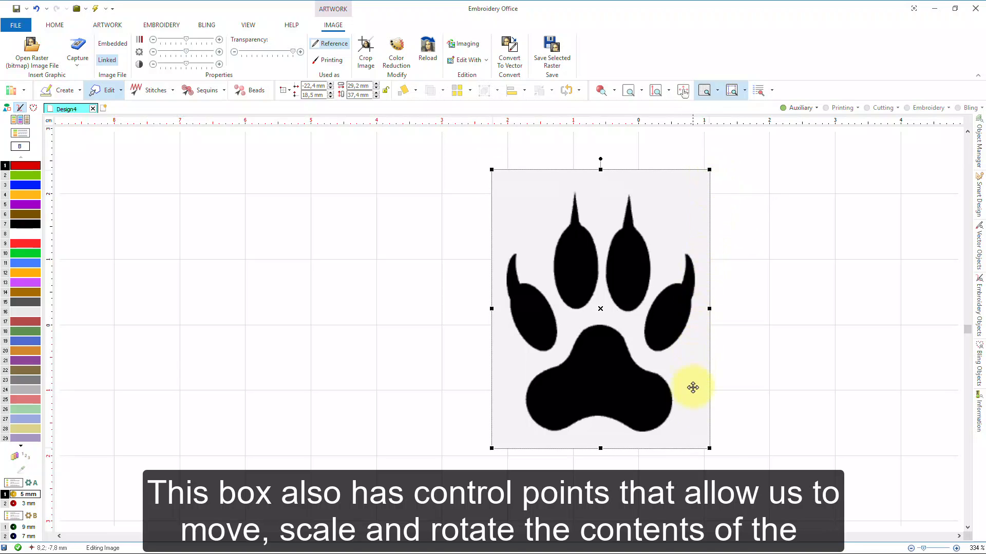
{"action": "left_click_drag", "start_coordinate": [708, 450], "coordinate": [737, 477]}
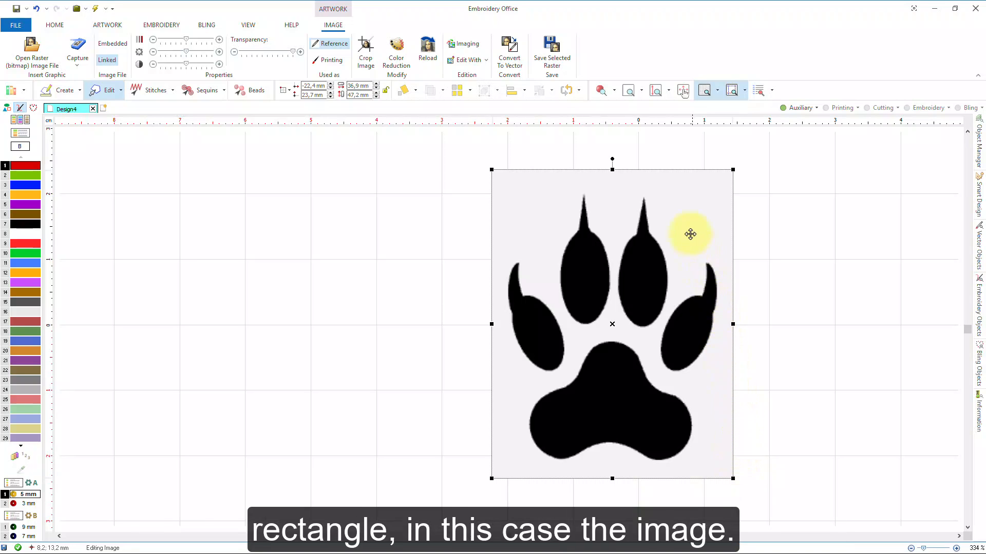
Rotate the paw image slightly counterclockwise, stretch only its width to about 39.4 mm and shift it slightly down-left
{"action": "left_click_drag", "start_coordinate": [612, 157], "coordinate": [591, 160]}
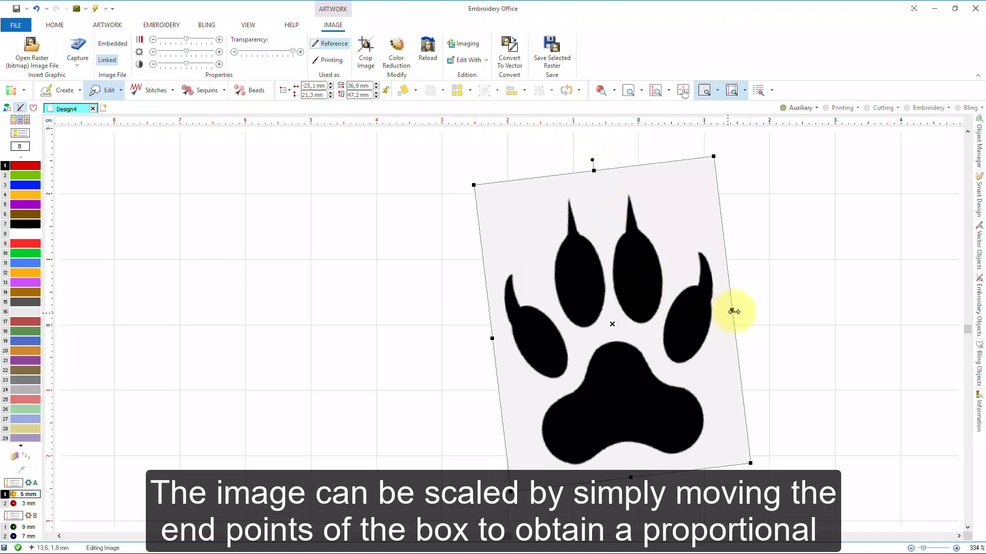
{"action": "left_click_drag", "start_coordinate": [736, 308], "coordinate": [748, 309]}
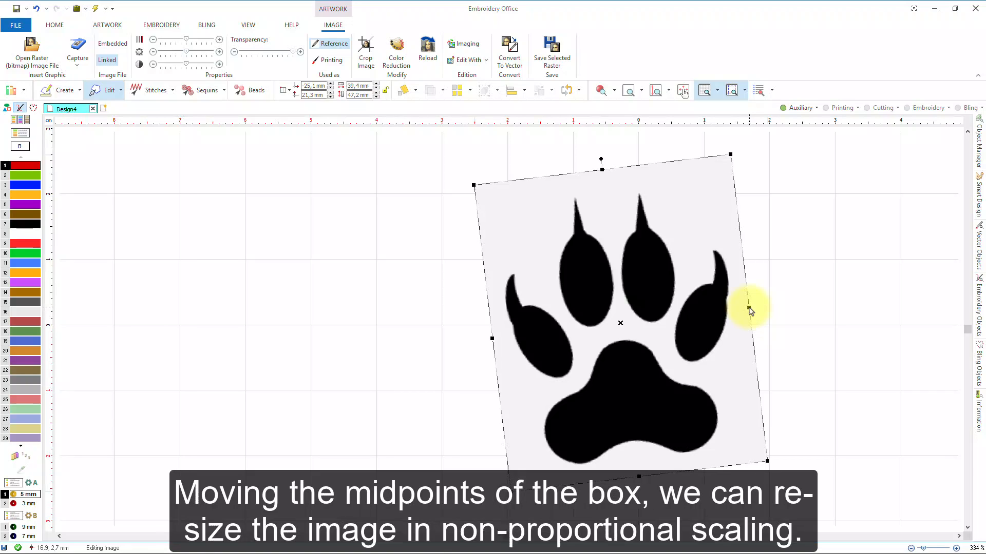
{"action": "left_click_drag", "start_coordinate": [640, 268], "coordinate": [619, 276]}
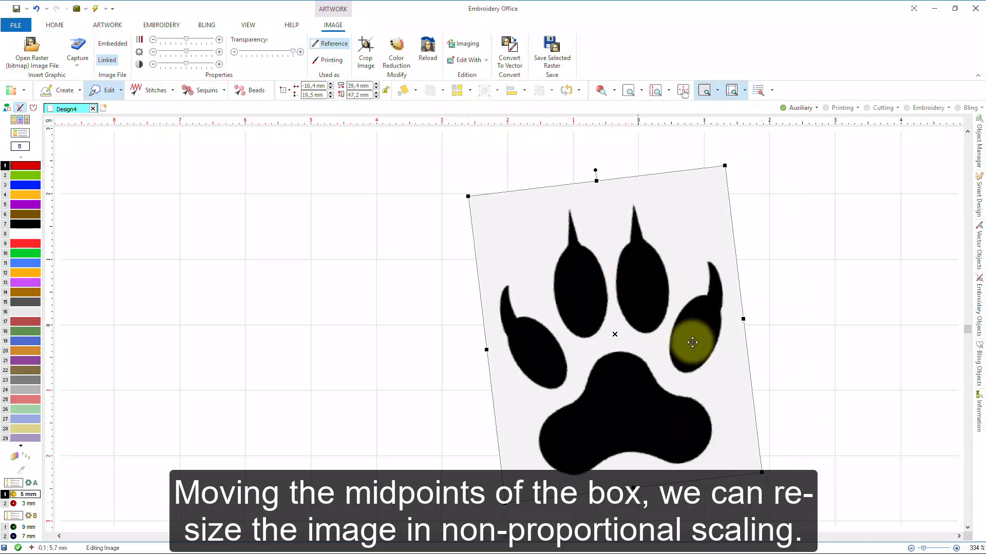
Scale the paw image up proportionally to about 45 by 53.9 mm, and shift it slightly up-right with a slight clockwise rotation
{"action": "left_click_drag", "start_coordinate": [761, 471], "coordinate": [803, 511]}
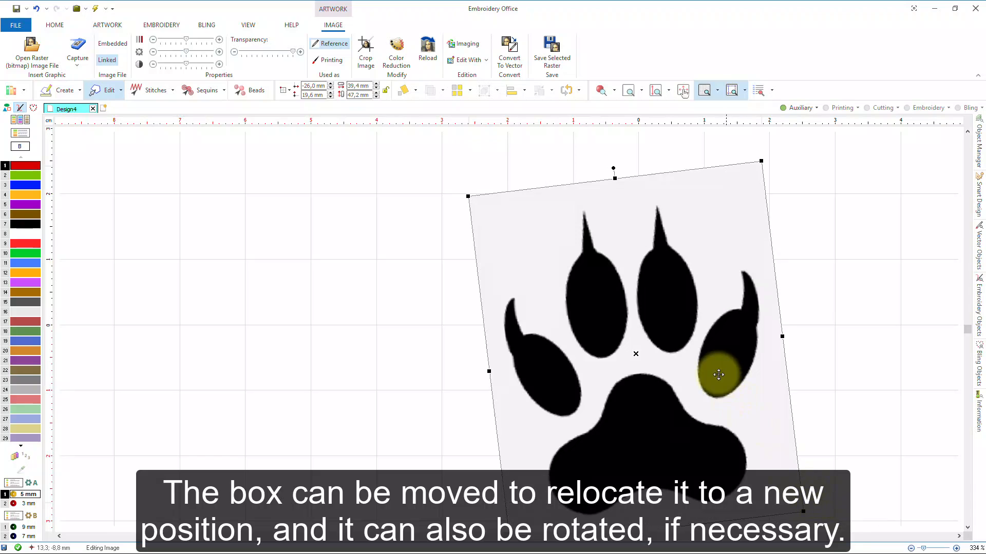
{"action": "left_click_drag", "start_coordinate": [718, 375], "coordinate": [726, 359]}
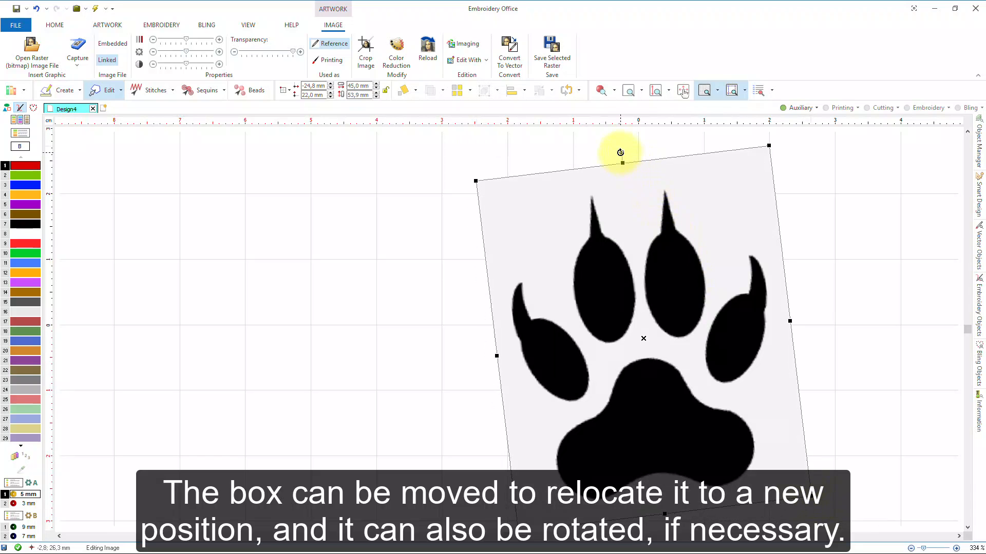
{"action": "left_click_drag", "start_coordinate": [620, 153], "coordinate": [639, 153]}
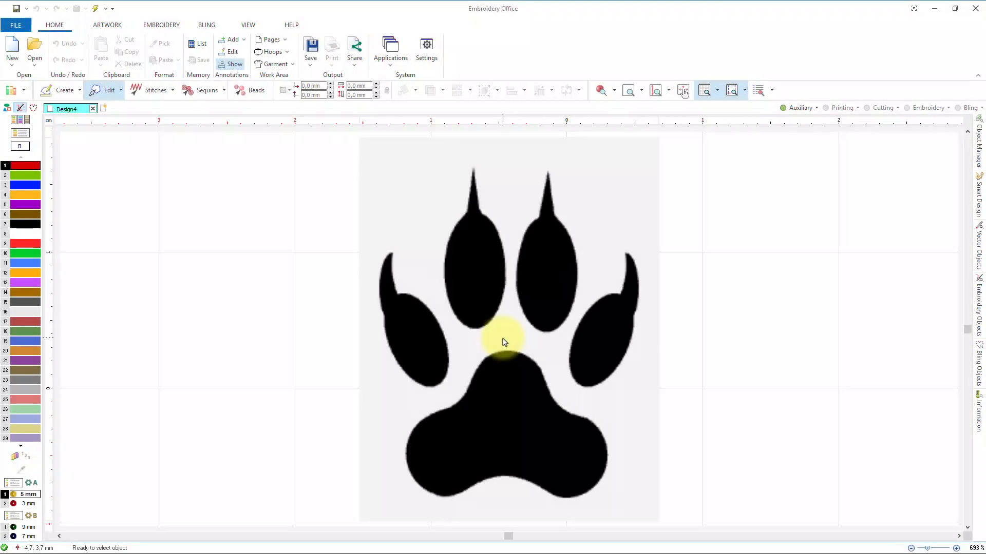
Rescale the paw image from a horizontal reference line drawn across the outer edges of the two outer toes, setting its length to 80 mm
{"action": "left_click", "coordinate": [503, 338]}
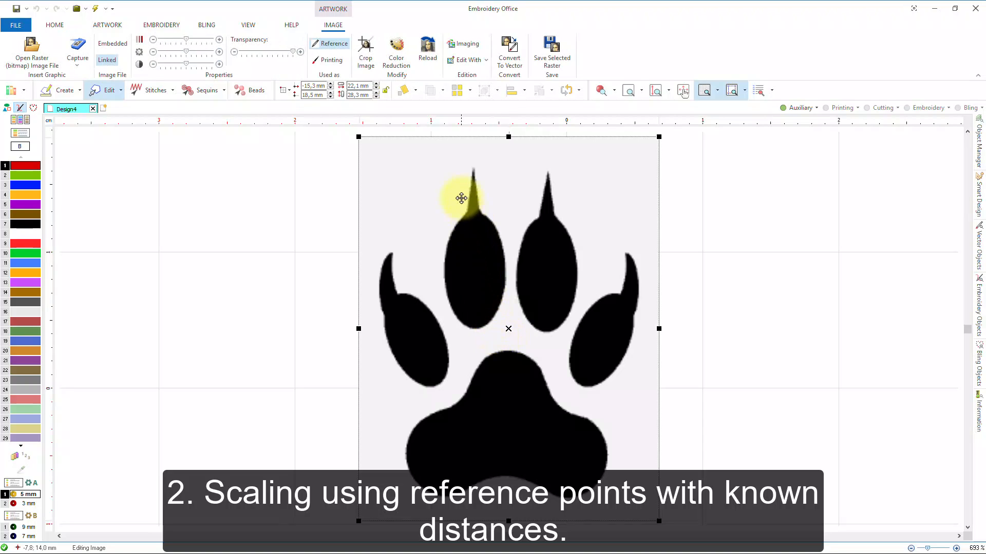
{"action": "left_click", "coordinate": [415, 90]}
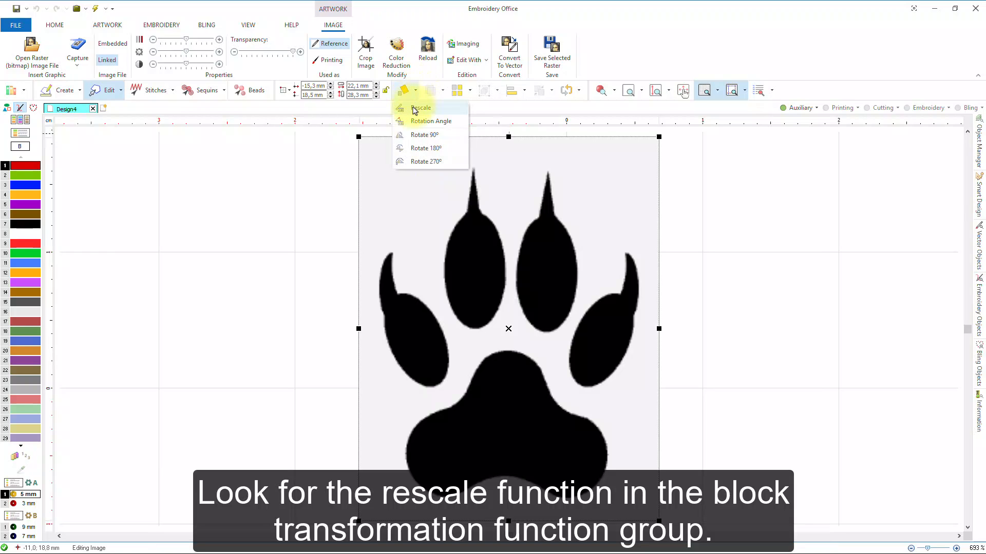
{"action": "left_click", "coordinate": [414, 107]}
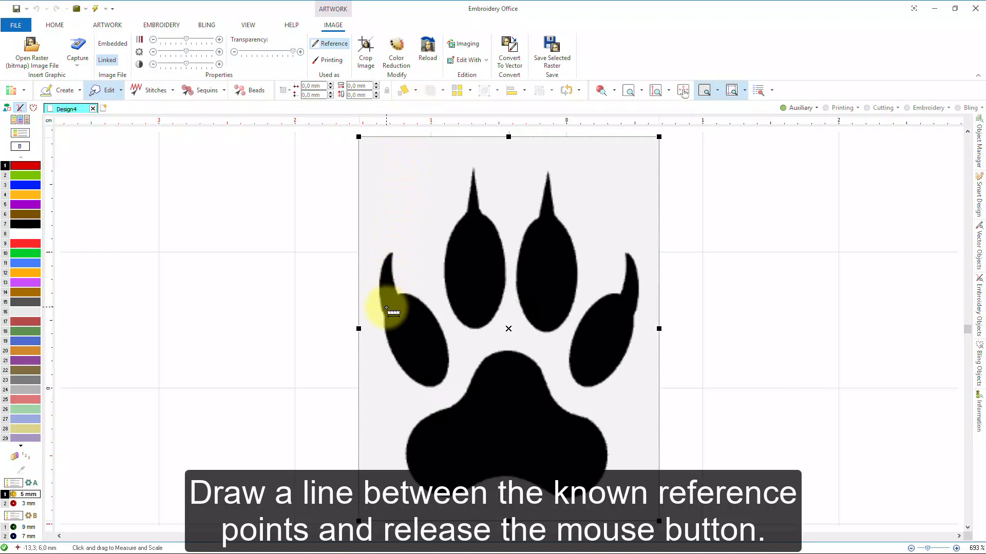
{"action": "left_click_drag", "start_coordinate": [380, 311], "coordinate": [641, 311]}
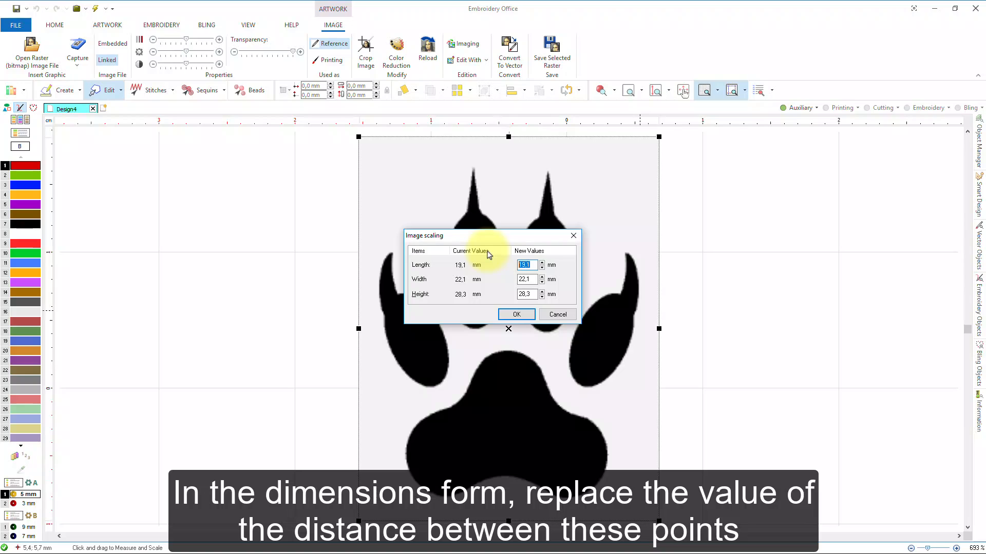
{"action": "type", "text": "80"}
{"action": "key", "text": "Return"}
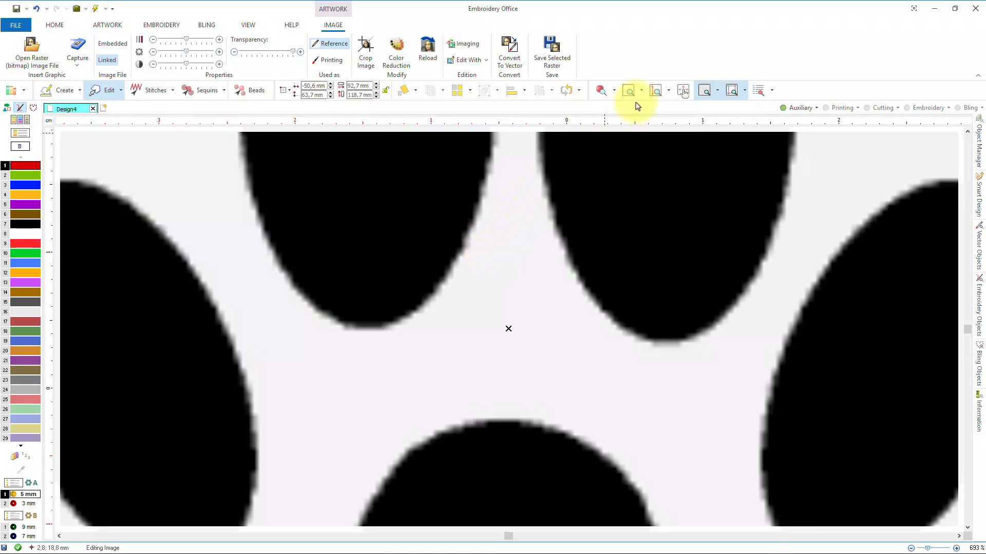
{"action": "left_click", "coordinate": [651, 92]}
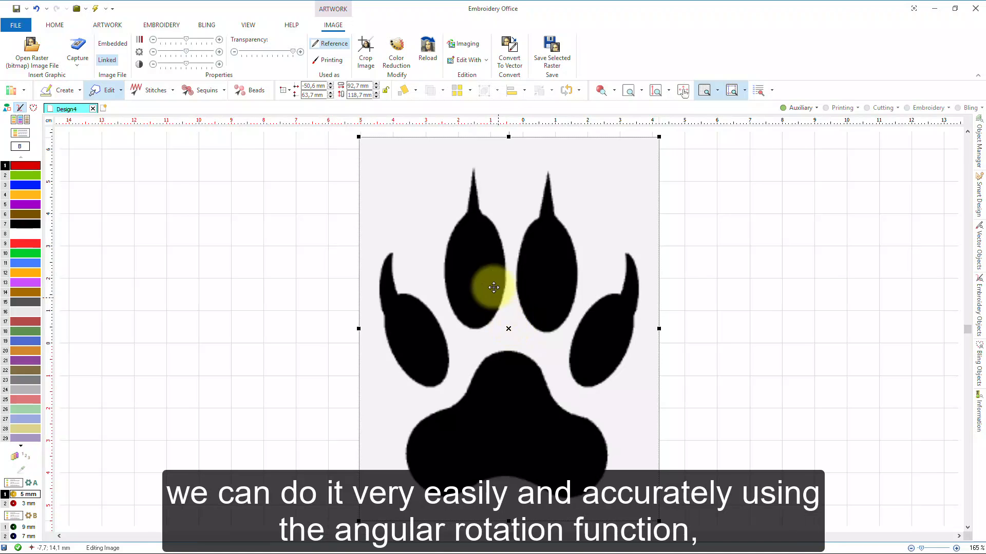
Rotate the paw image by angle, using a horizontal reference line between the lower ends of the outer toes and a new line angle of 10°
{"action": "left_click", "coordinate": [417, 91]}
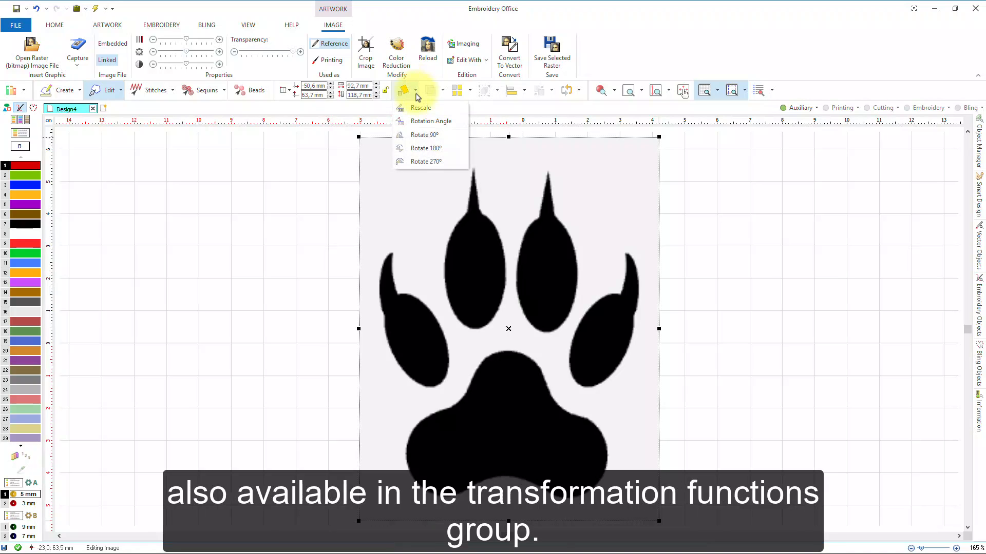
{"action": "left_click", "coordinate": [416, 121]}
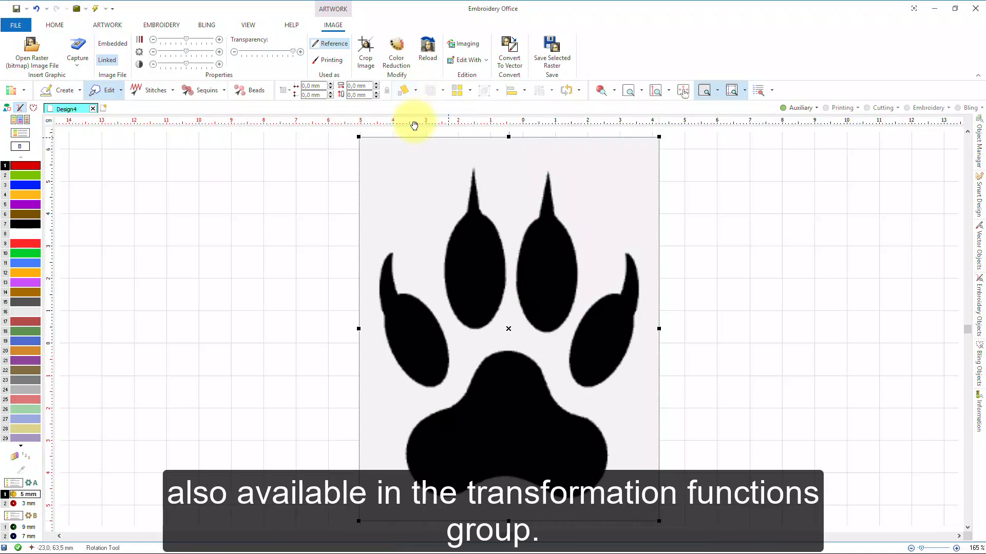
{"action": "left_click", "coordinate": [436, 389]}
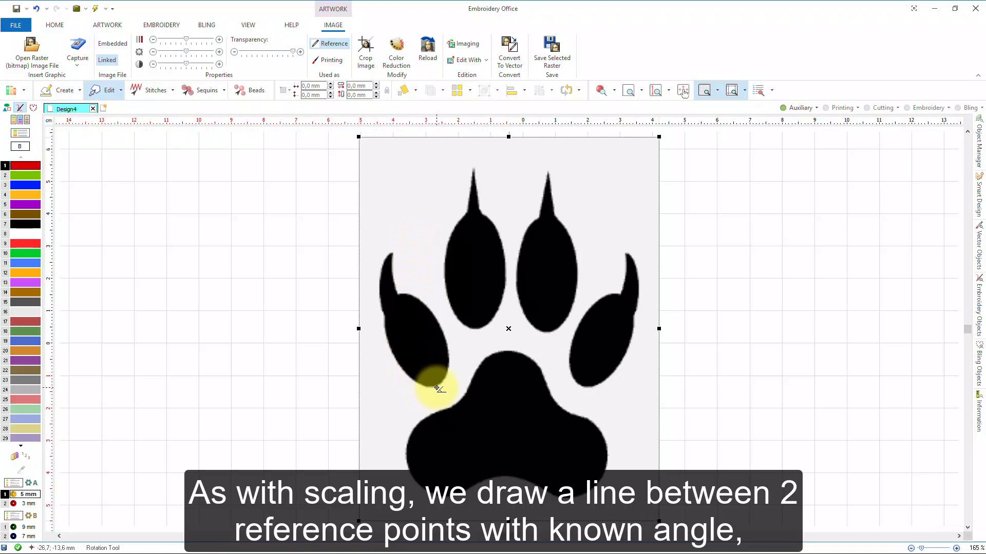
{"action": "left_click", "coordinate": [585, 388]}
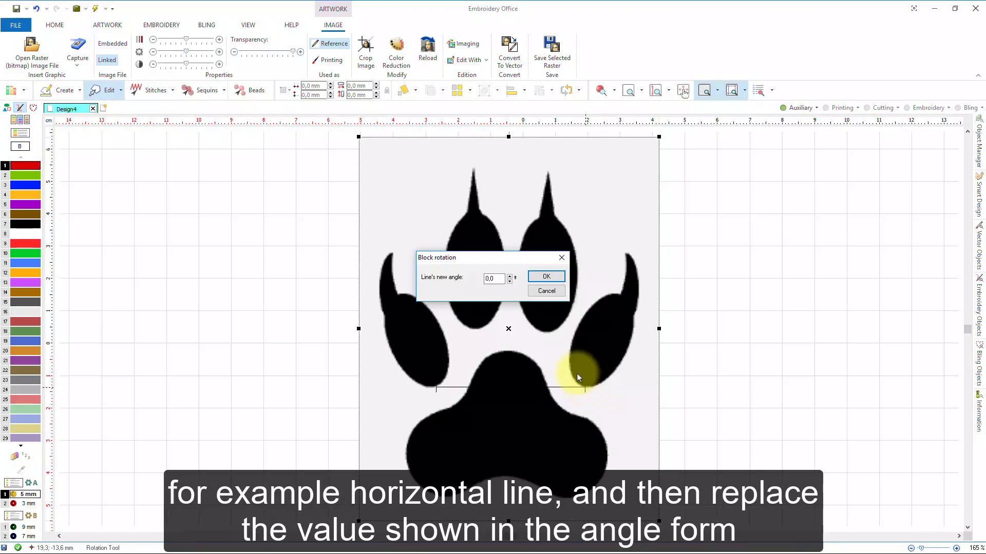
{"action": "left_click", "coordinate": [500, 277]}
{"action": "left_click_drag", "start_coordinate": [499, 277], "coordinate": [422, 258]}
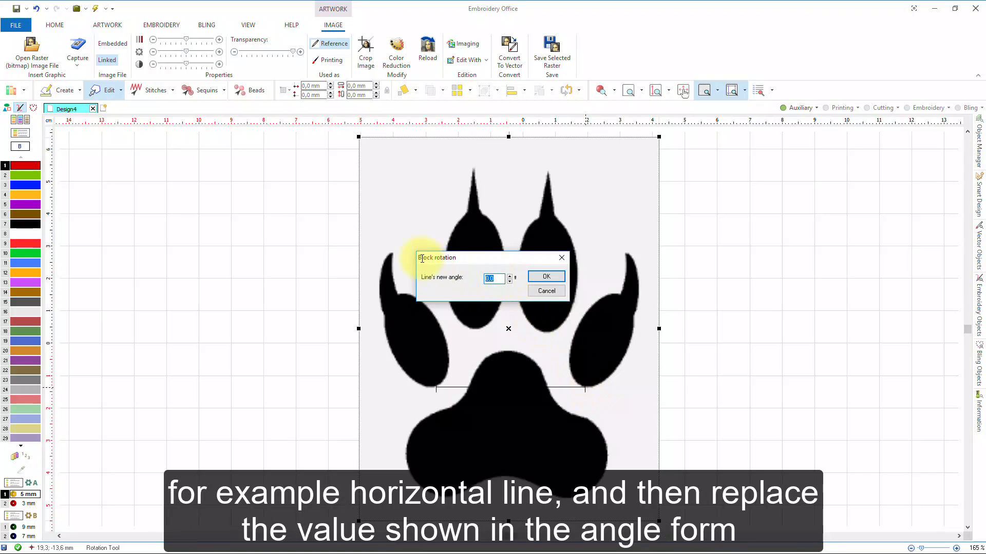
{"action": "type", "text": "10"}
{"action": "key", "text": "Return"}
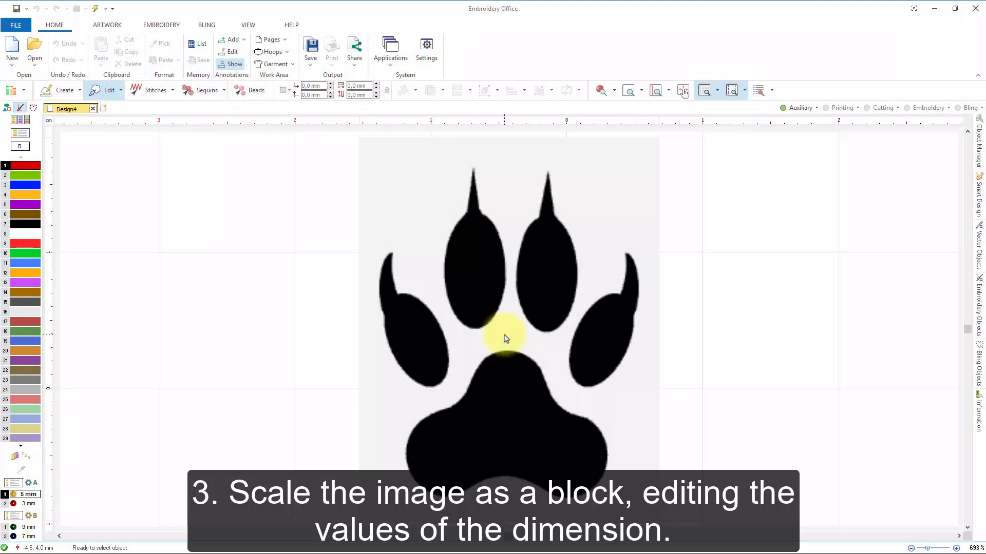
Select the small paw image and set its width to 70 mm, keeping its proportions
{"action": "scroll", "coordinate": [505, 338], "scroll_direction": "down", "scroll_amount": 3}
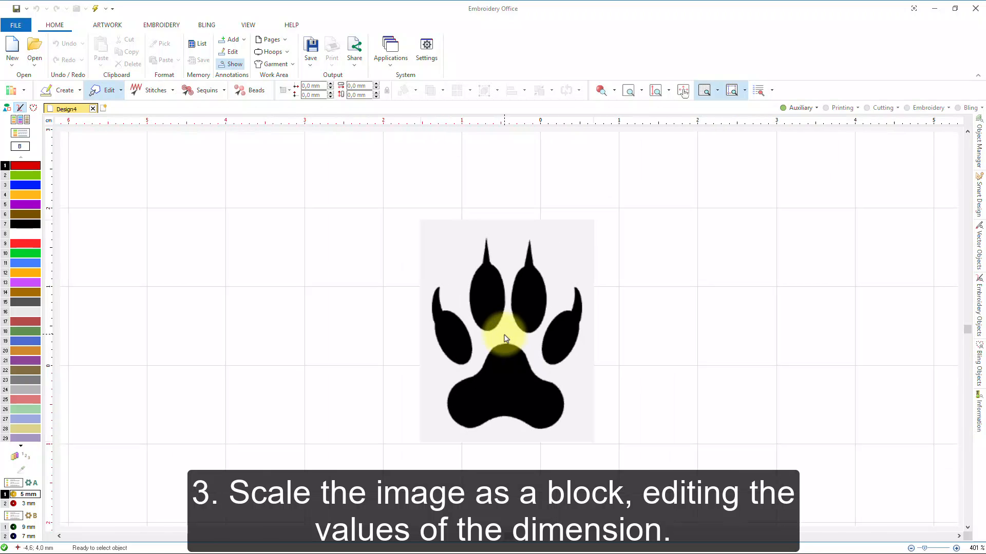
{"action": "scroll", "coordinate": [506, 339], "scroll_direction": "down", "scroll_amount": 1}
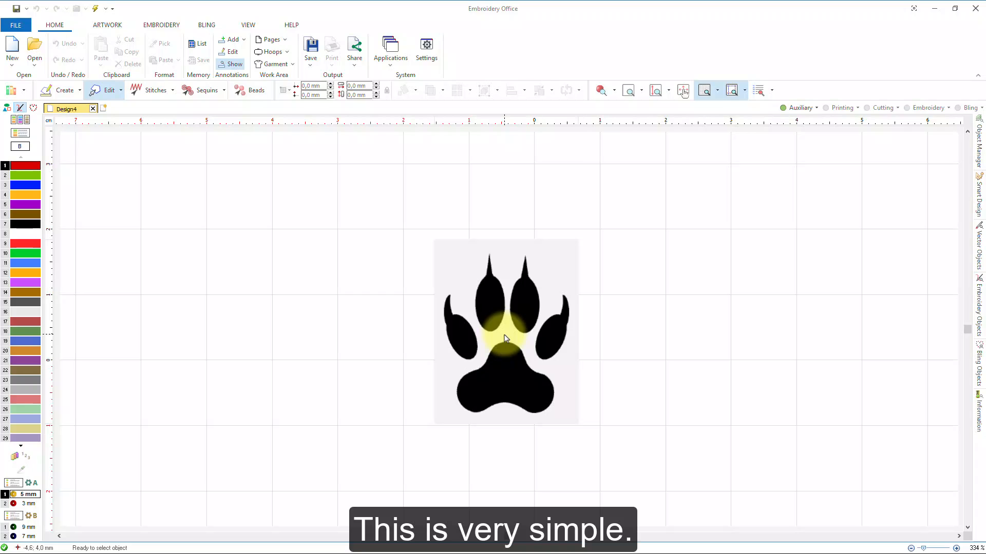
{"action": "left_click", "coordinate": [496, 310]}
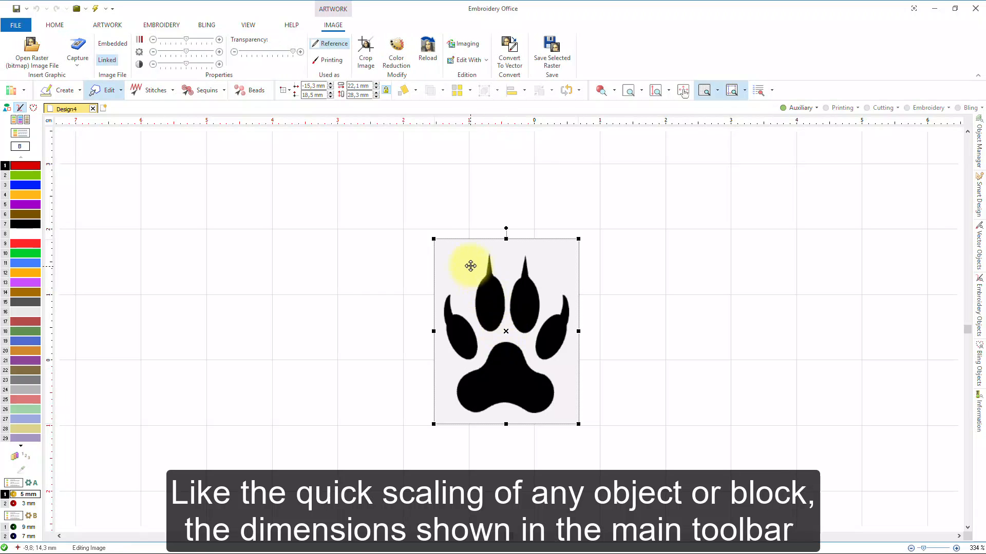
{"action": "left_click", "coordinate": [365, 86]}
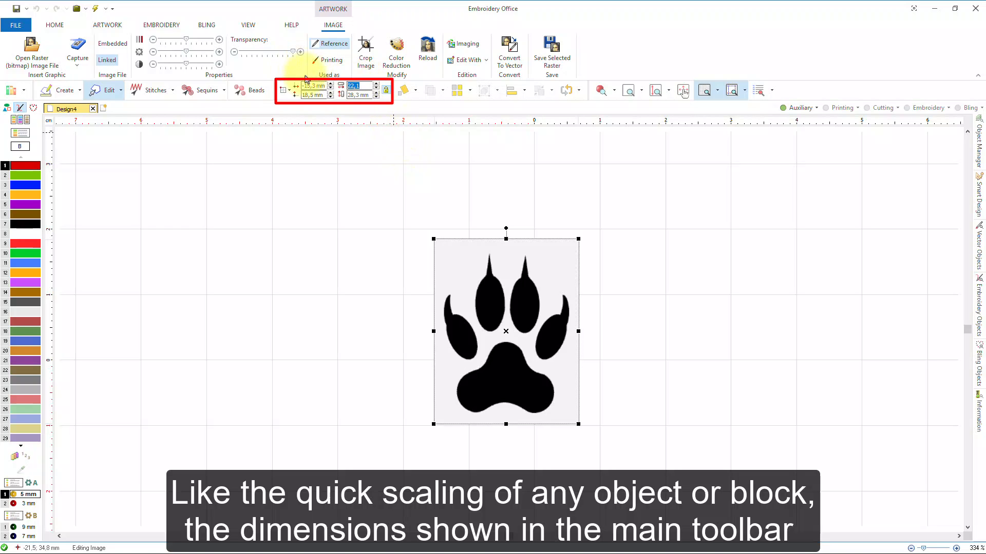
{"action": "type", "text": "70"}
{"action": "key", "text": "Return"}
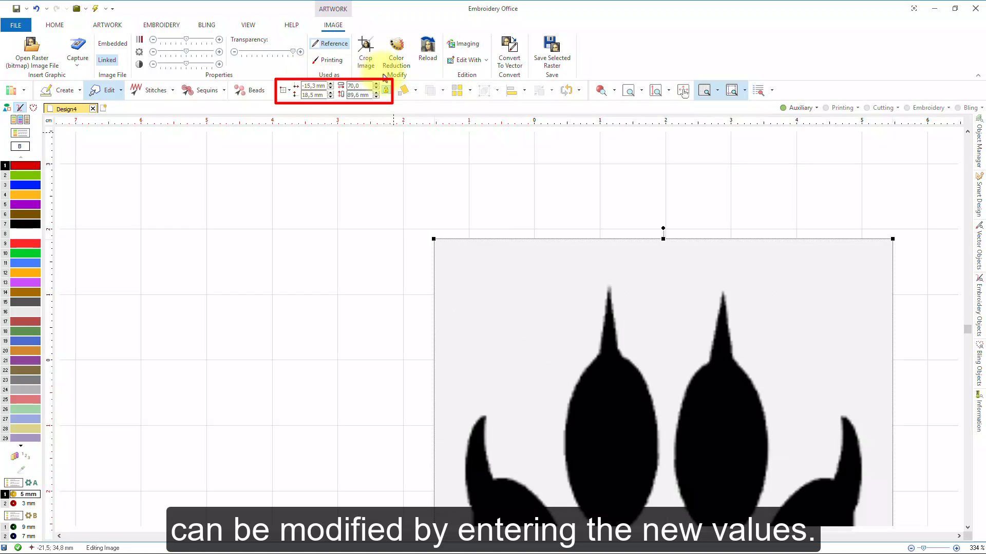
{"action": "left_click", "coordinate": [654, 92]}
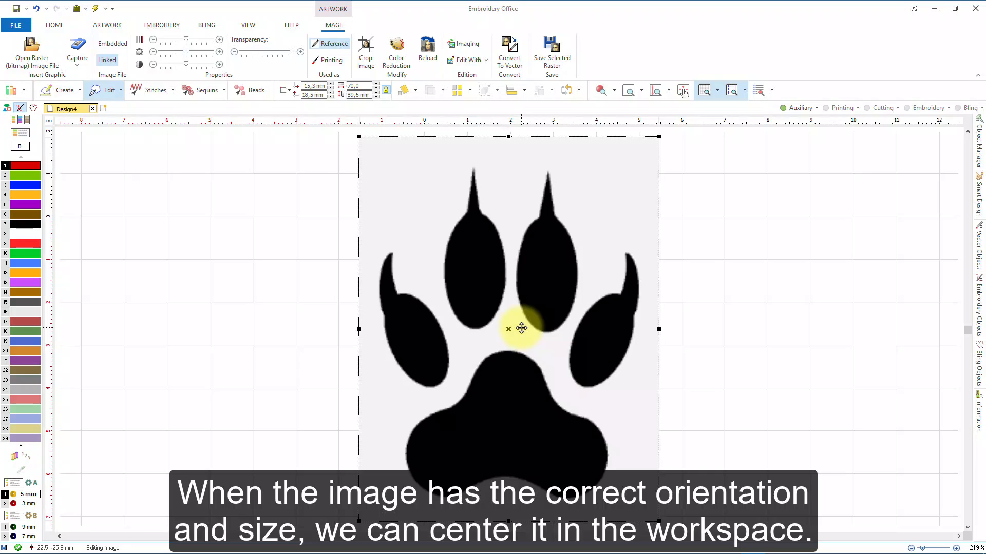
Center the paw image at the origin of the work area
{"action": "left_click", "coordinate": [524, 92]}
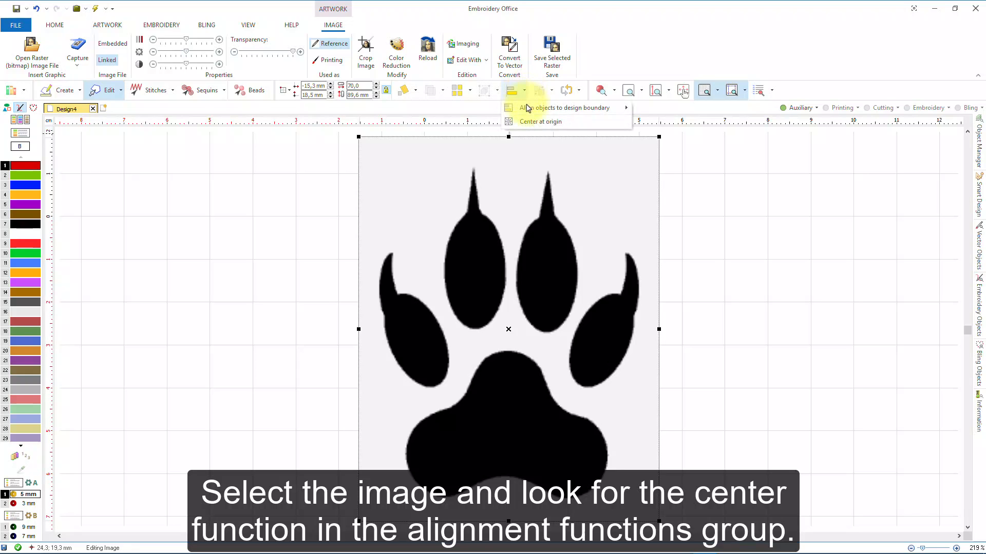
{"action": "left_click", "coordinate": [530, 123]}
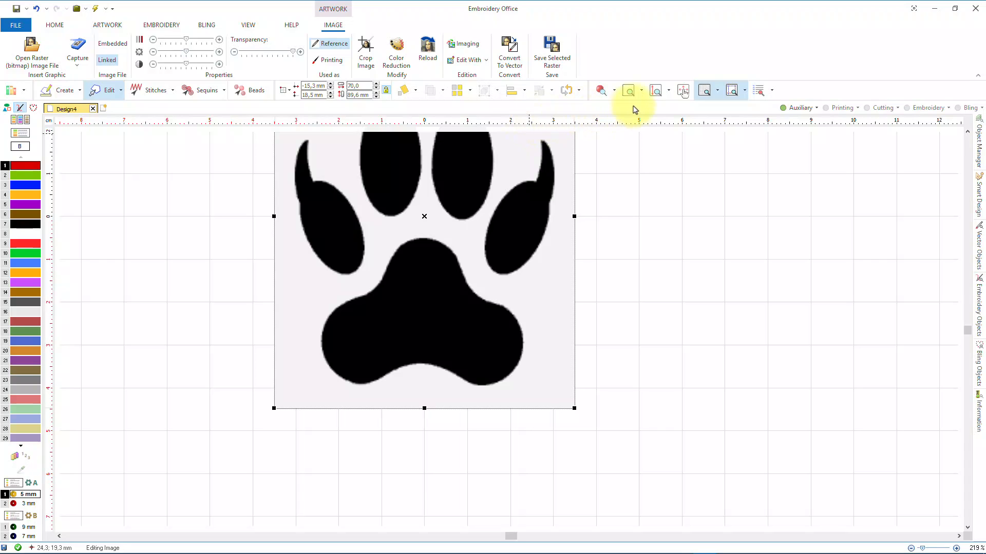
{"action": "left_click", "coordinate": [655, 94]}
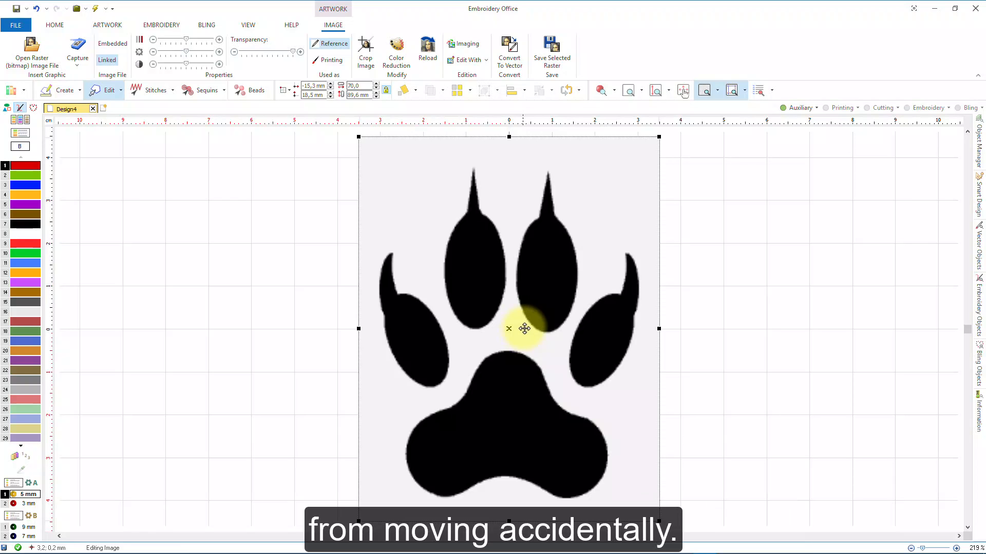
Deselect the paw image and lock the auxiliary objects so it cannot be moved
{"action": "left_click", "coordinate": [791, 111]}
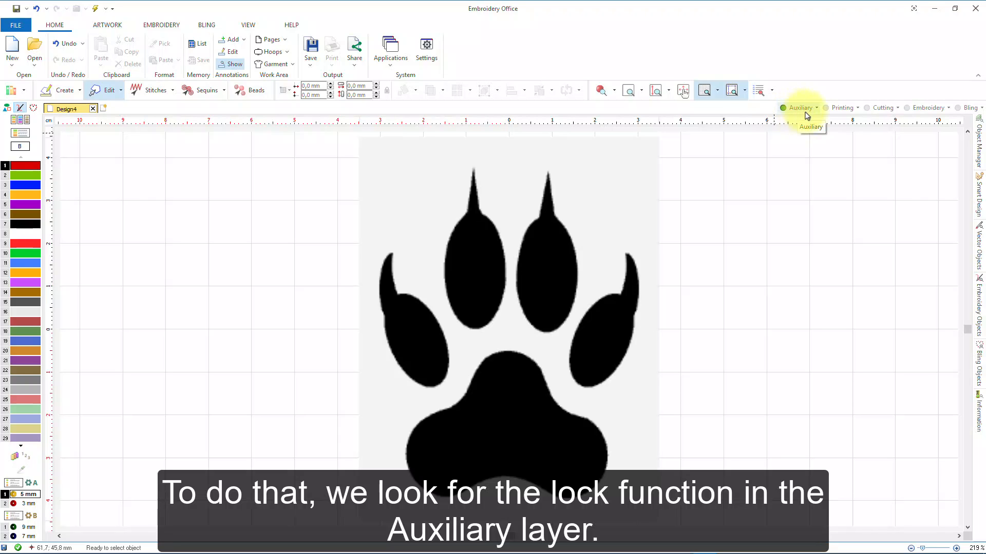
{"action": "left_click", "coordinate": [816, 108]}
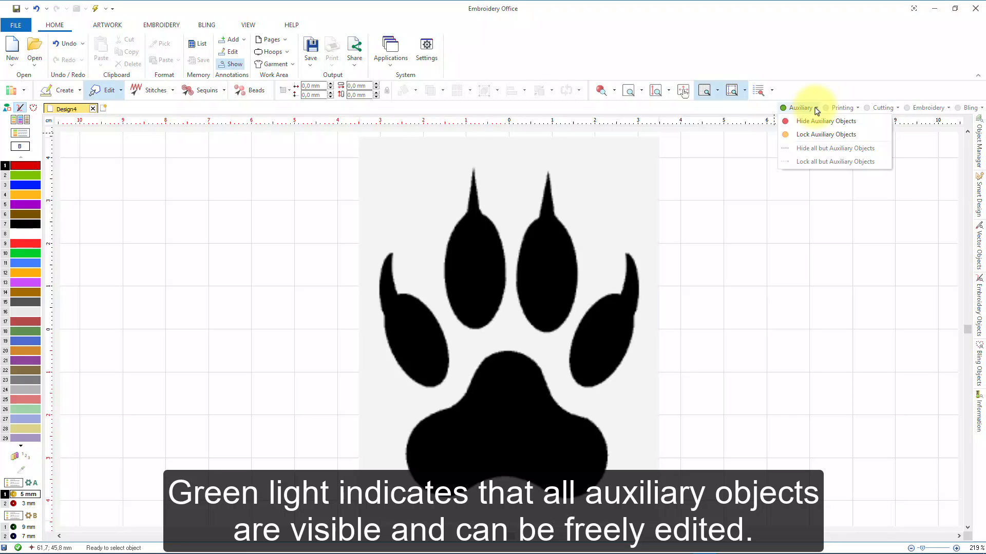
{"action": "left_click", "coordinate": [804, 139]}
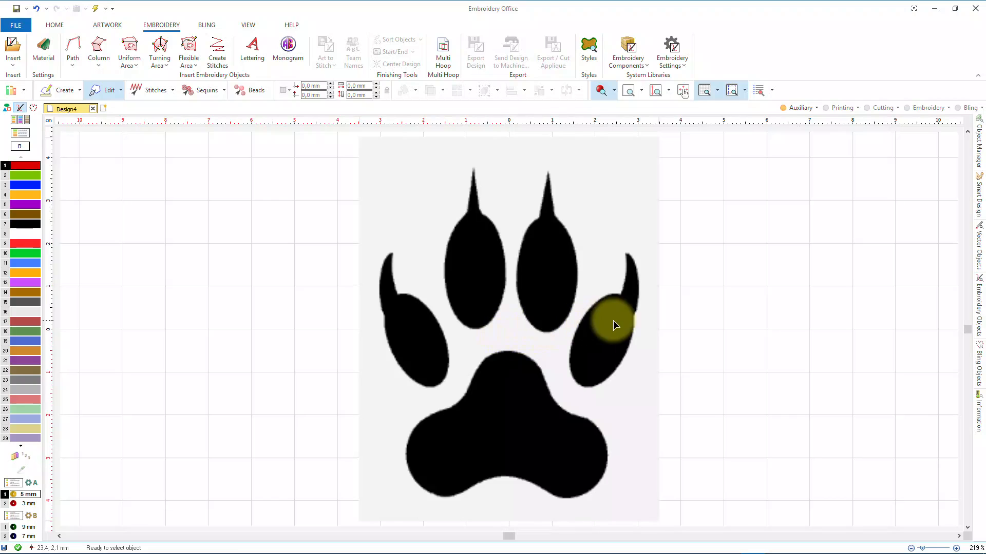
Start a new uniform area object from Smart Design in manual digitizing mode, using brown color 6
{"action": "left_click", "coordinate": [981, 206]}
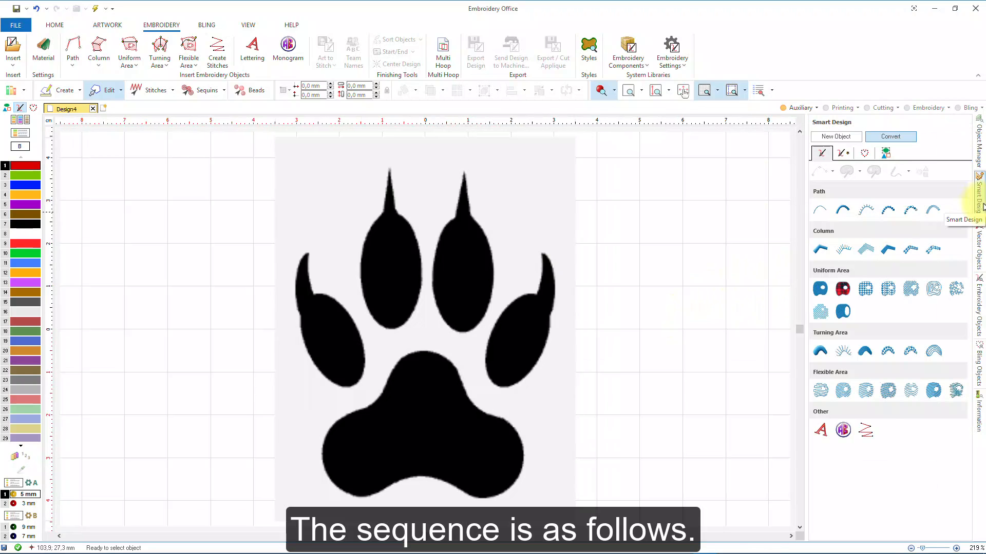
{"action": "left_click", "coordinate": [842, 137]}
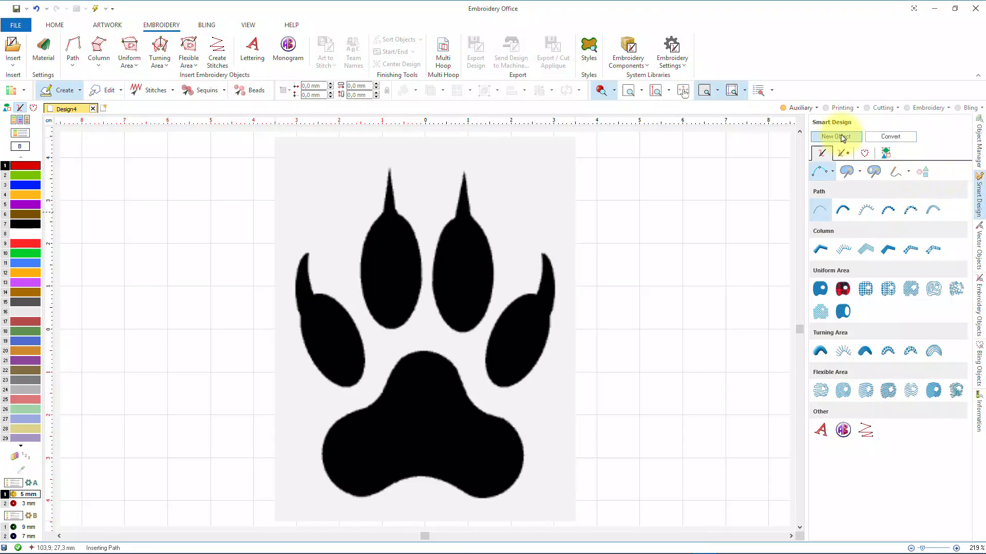
{"action": "left_click", "coordinate": [820, 290]}
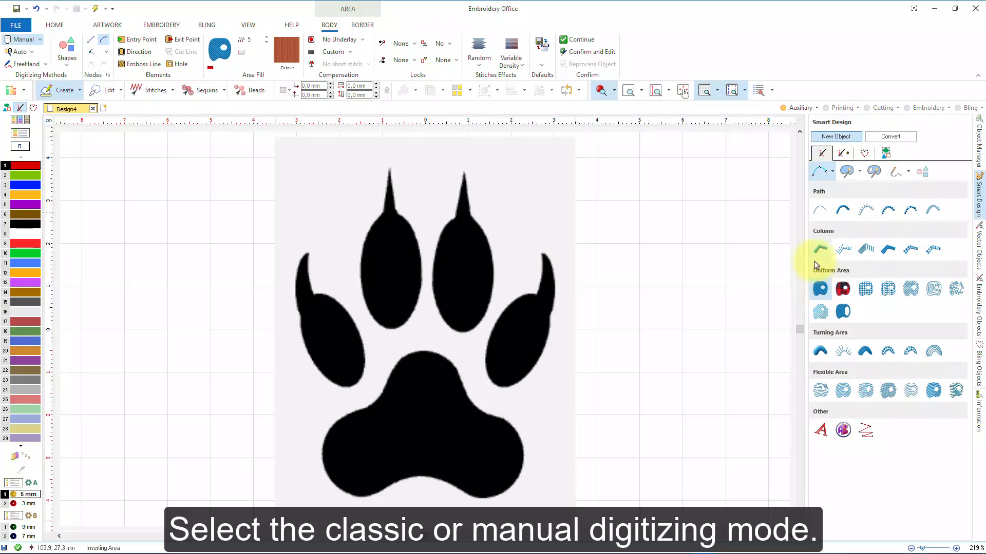
{"action": "left_click", "coordinate": [818, 170]}
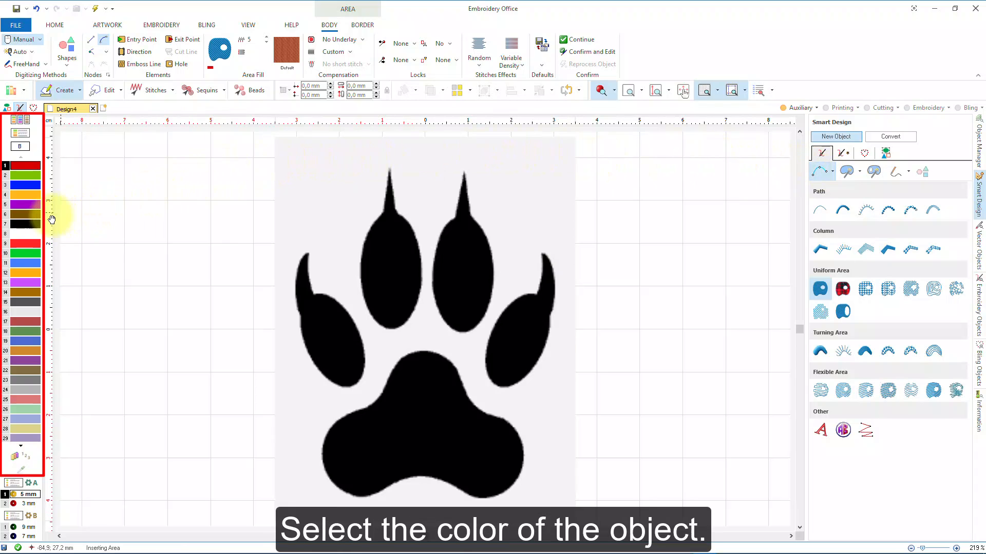
{"action": "left_click", "coordinate": [25, 215]}
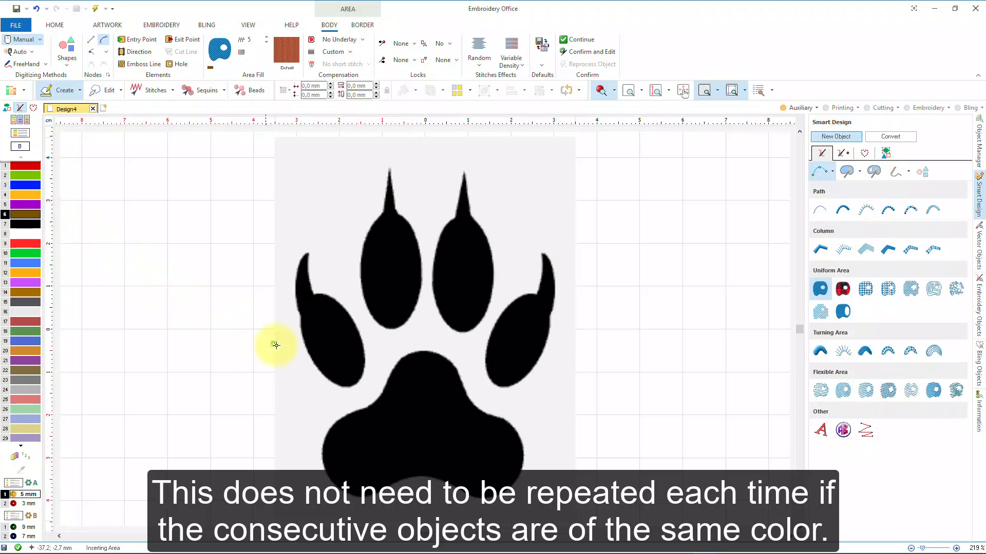
Trace the large central pad with curved nodes placed one by one around its contour, about 47 mm wide and 39 mm high
{"action": "scroll", "coordinate": [434, 446], "scroll_direction": "up", "scroll_amount": 4}
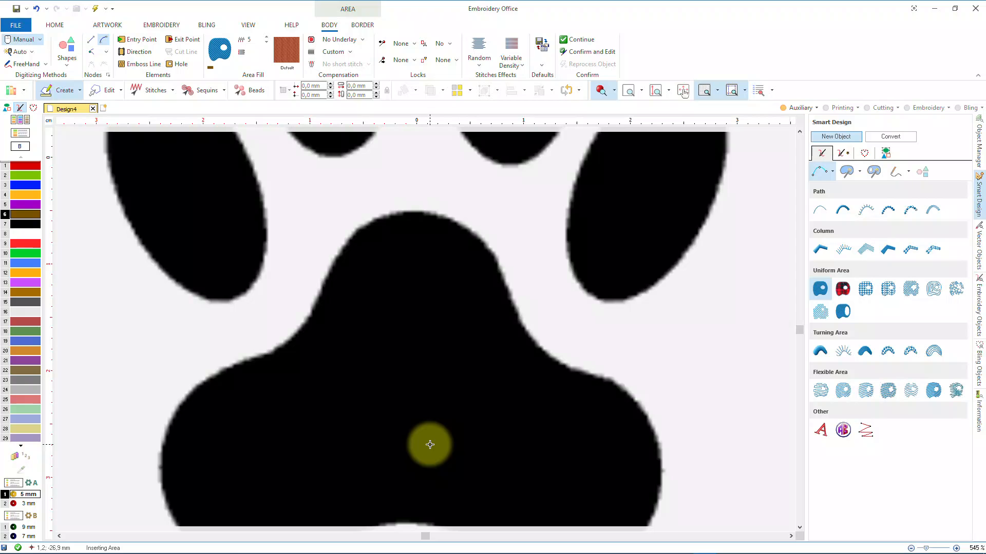
{"action": "left_click_drag", "start_coordinate": [430, 445], "coordinate": [416, 375]}
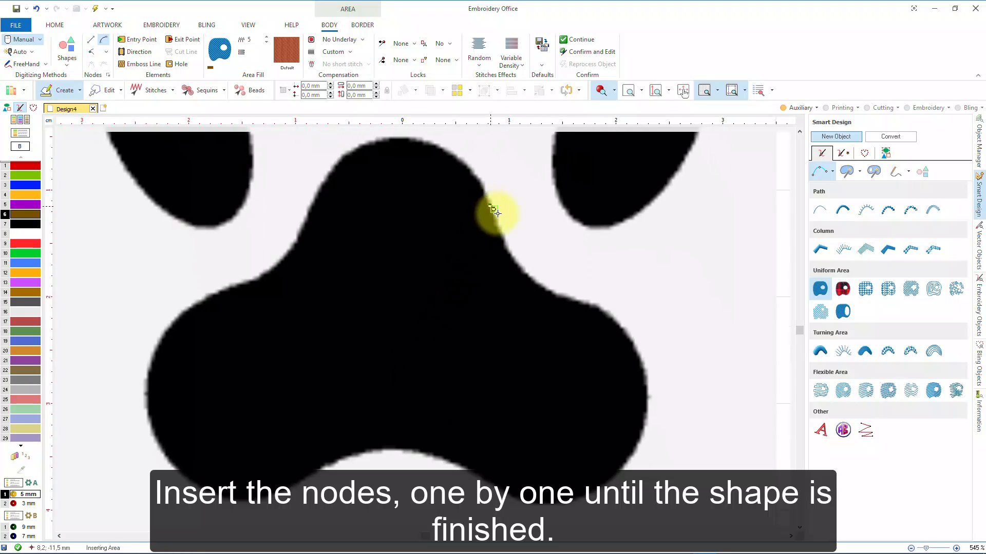
{"action": "left_click", "coordinate": [490, 206]}
{"action": "left_click", "coordinate": [524, 275]}
{"action": "left_click", "coordinate": [605, 315]}
{"action": "left_click", "coordinate": [650, 395]}
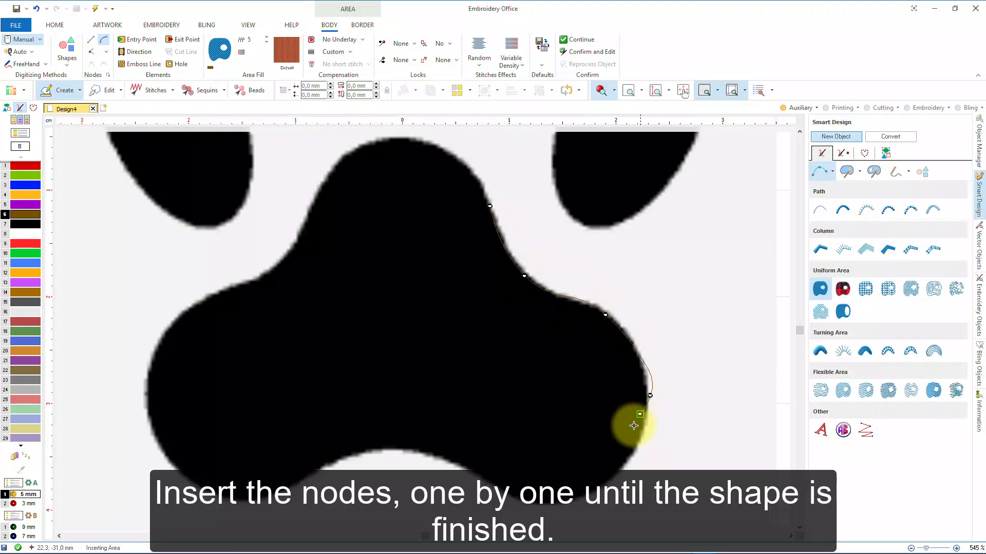
{"action": "left_click", "coordinate": [616, 477]}
{"action": "left_click", "coordinate": [533, 503]}
{"action": "left_click", "coordinate": [453, 465]}
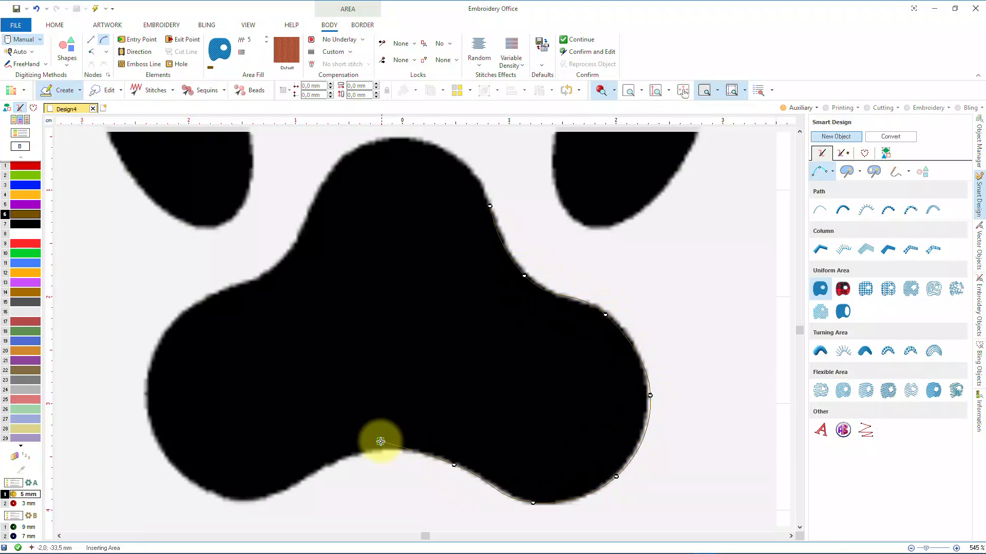
{"action": "left_click", "coordinate": [371, 447]}
{"action": "left_click", "coordinate": [280, 486]}
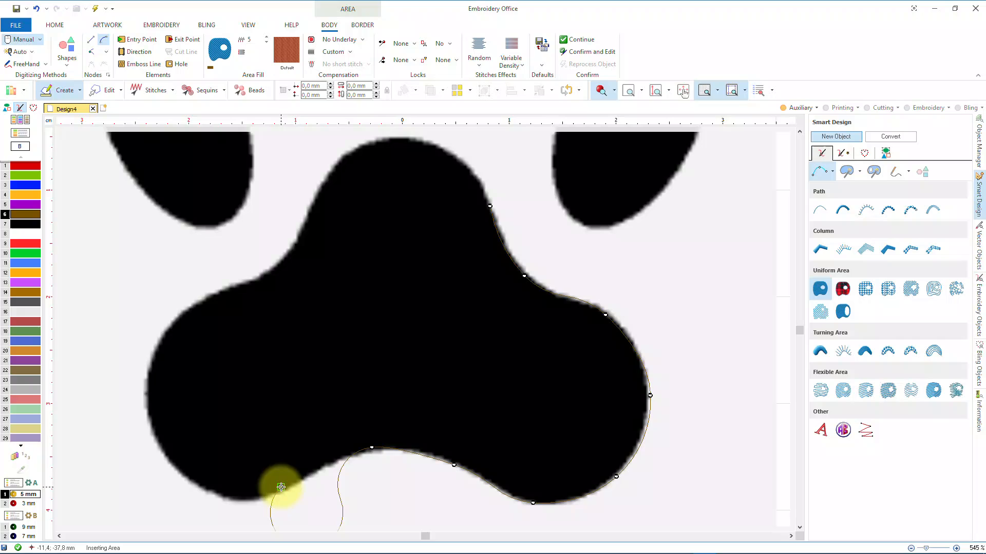
{"action": "left_click", "coordinate": [184, 479]}
{"action": "left_click", "coordinate": [144, 399]}
{"action": "left_click", "coordinate": [205, 295]}
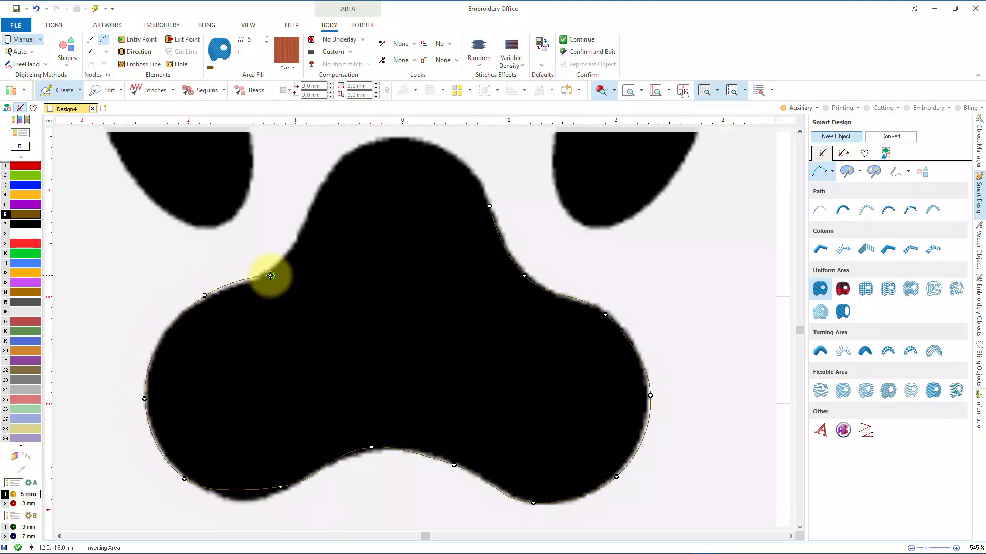
{"action": "left_click", "coordinate": [265, 272]}
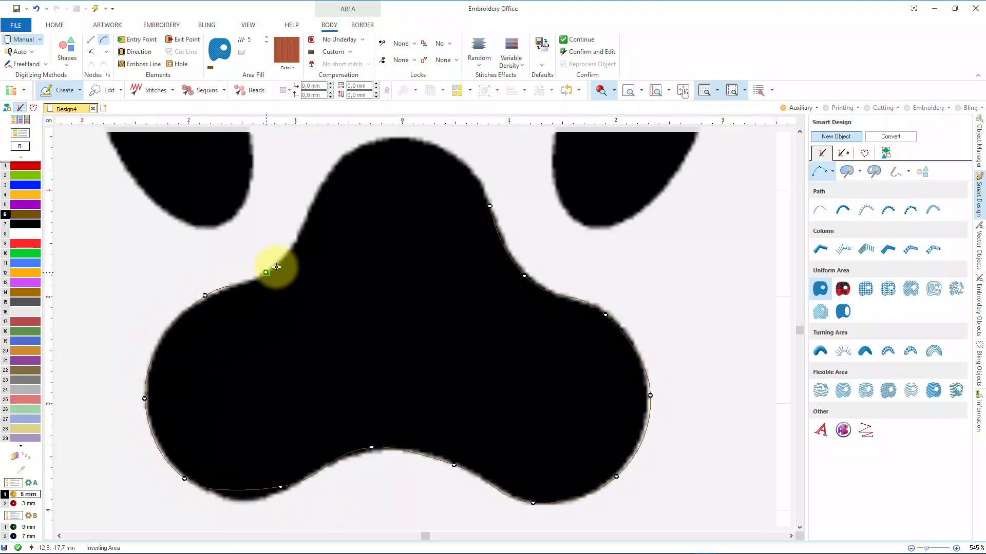
{"action": "left_click", "coordinate": [304, 224]}
{"action": "left_click", "coordinate": [339, 158]}
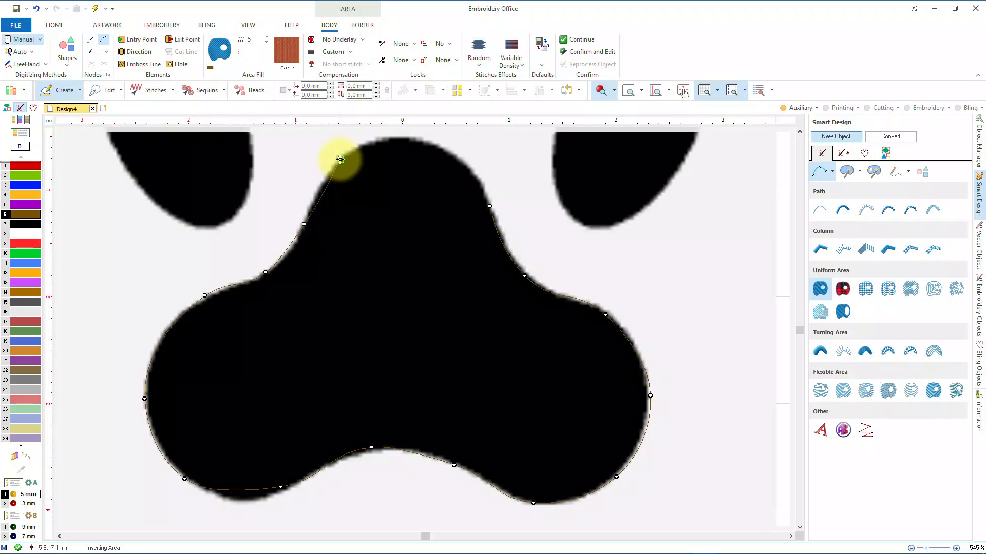
{"action": "left_click", "coordinate": [416, 142]}
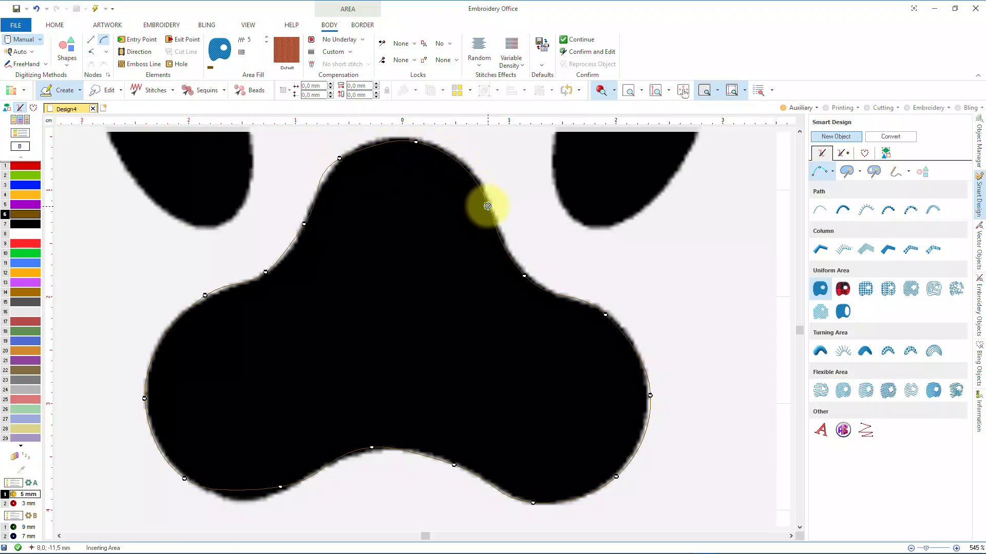
Add a slanted direction line across the pad outline, from its upper right edge to just below its bottom notch
{"action": "right_click", "coordinate": [488, 206]}
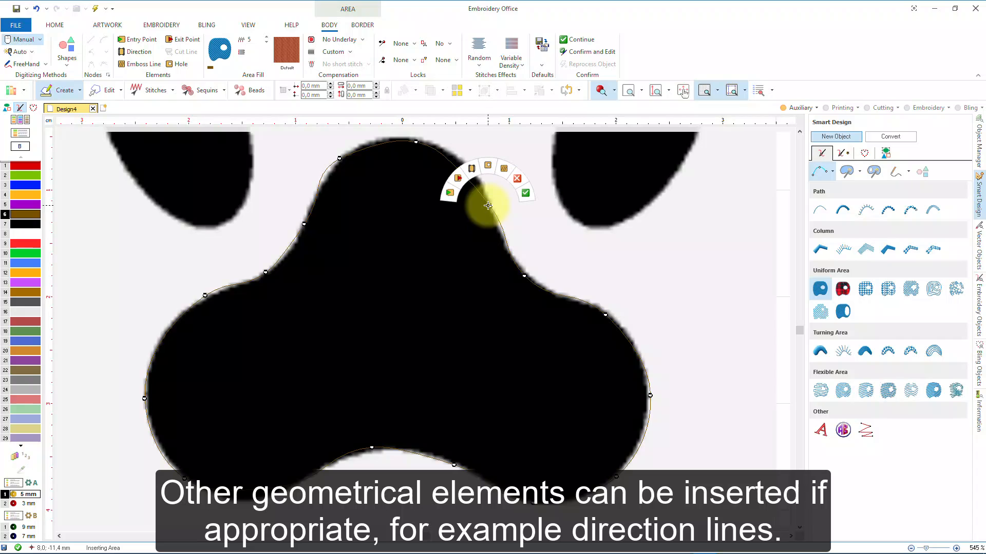
{"action": "left_click", "coordinate": [471, 167]}
{"action": "left_click", "coordinate": [480, 167]}
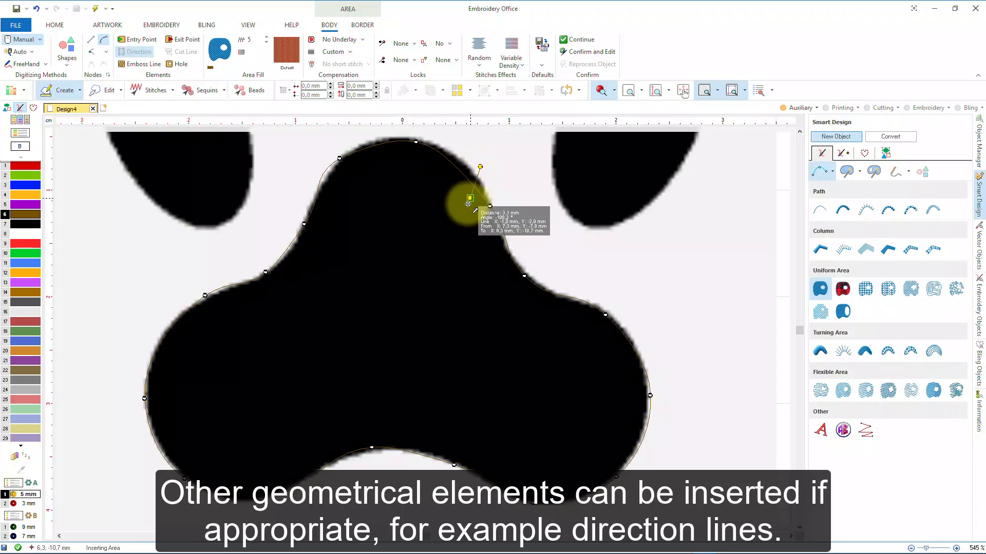
{"action": "left_click", "coordinate": [369, 470]}
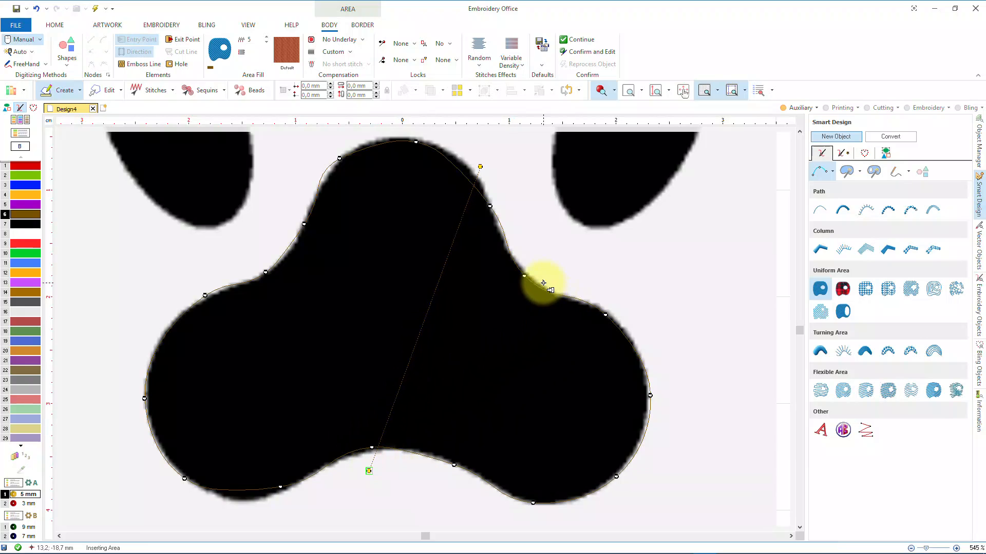
Generate the pad's stitches with an entry point beside its right edge and an exit point beside its left edge
{"action": "left_click", "coordinate": [543, 284]}
{"action": "right_click", "coordinate": [411, 276]}
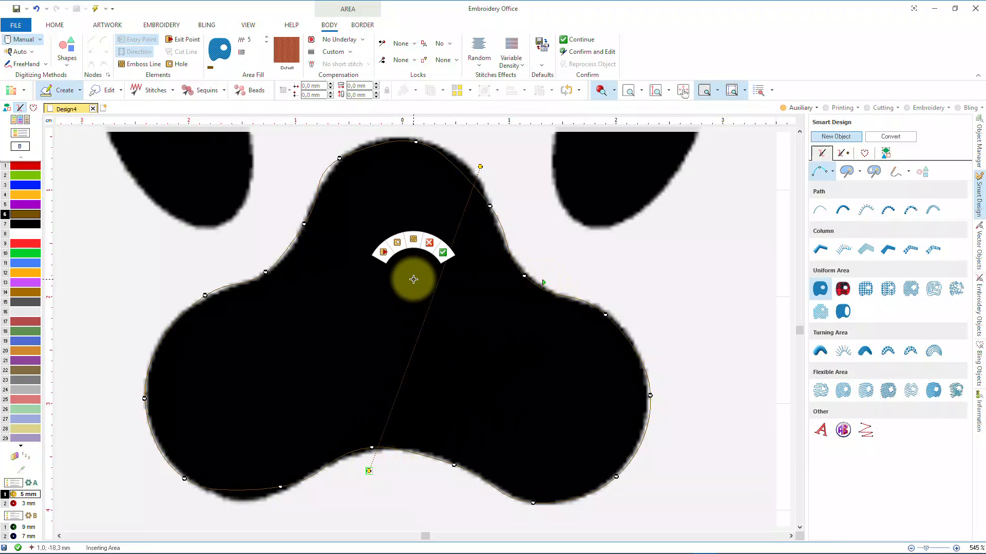
{"action": "left_click", "coordinate": [384, 253]}
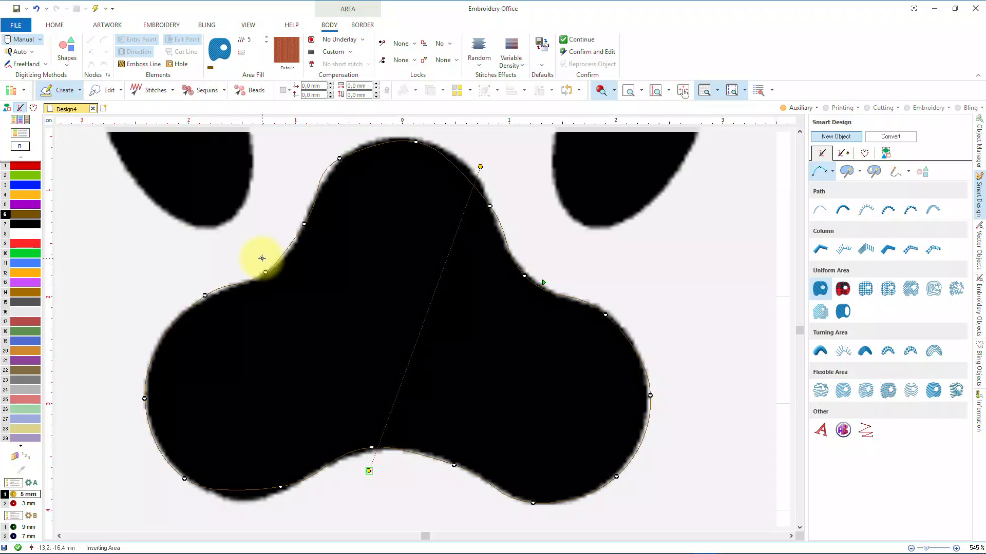
{"action": "key", "text": "Return"}
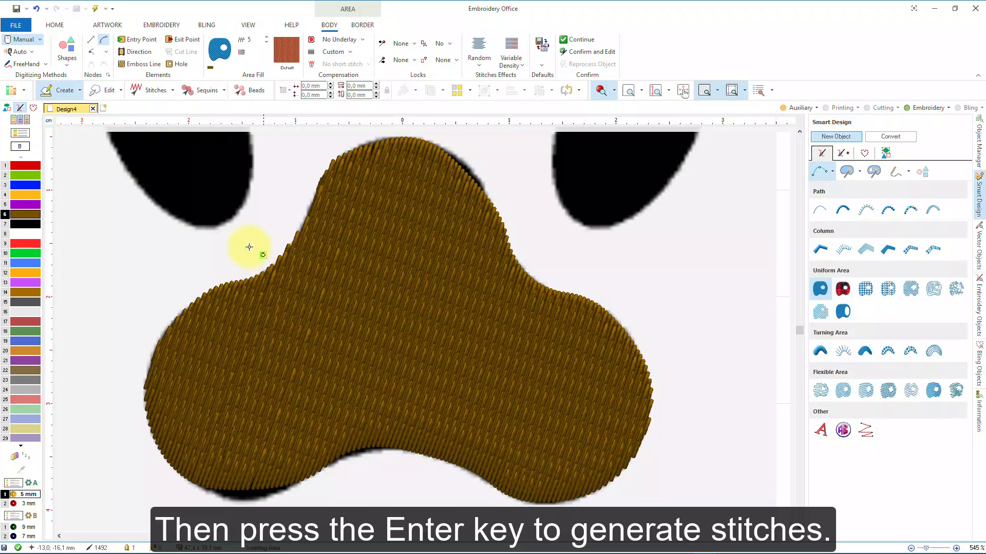
Switch the stitched pad to editing and select the outline node at its lower left edge
{"action": "left_click", "coordinate": [105, 91]}
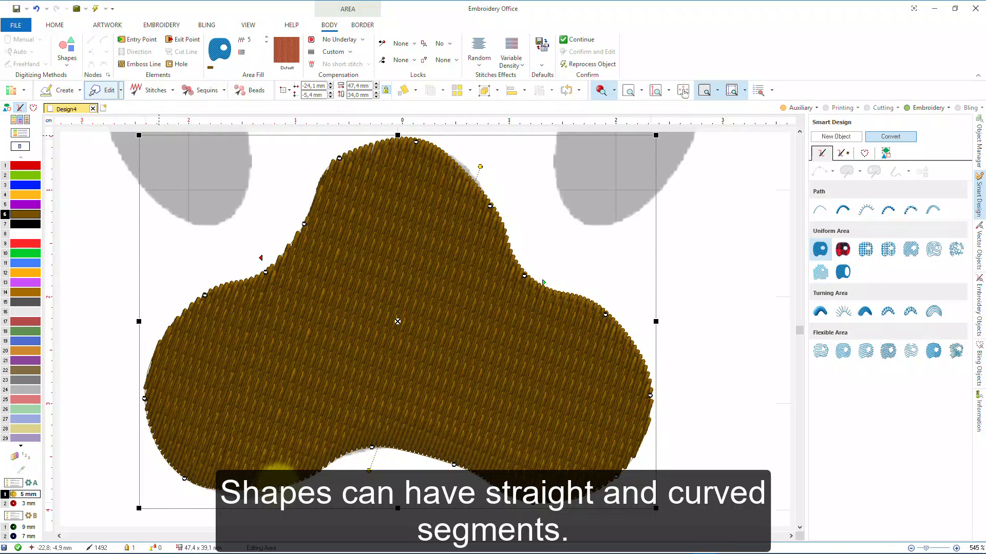
{"action": "left_click", "coordinate": [279, 488]}
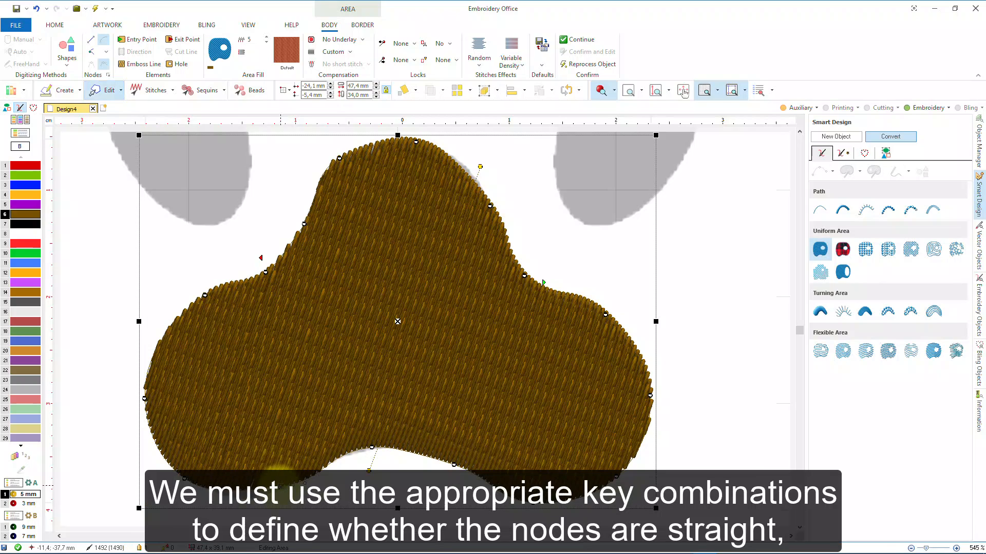
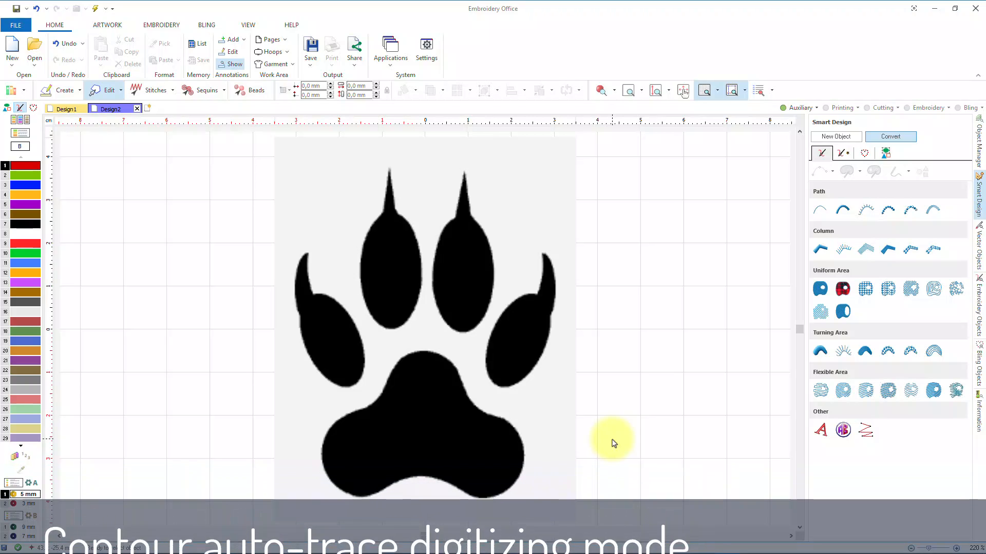
{"action": "left_click", "coordinate": [628, 90]}
{"action": "left_click_drag", "start_coordinate": [411, 154], "coordinate": [642, 220]}
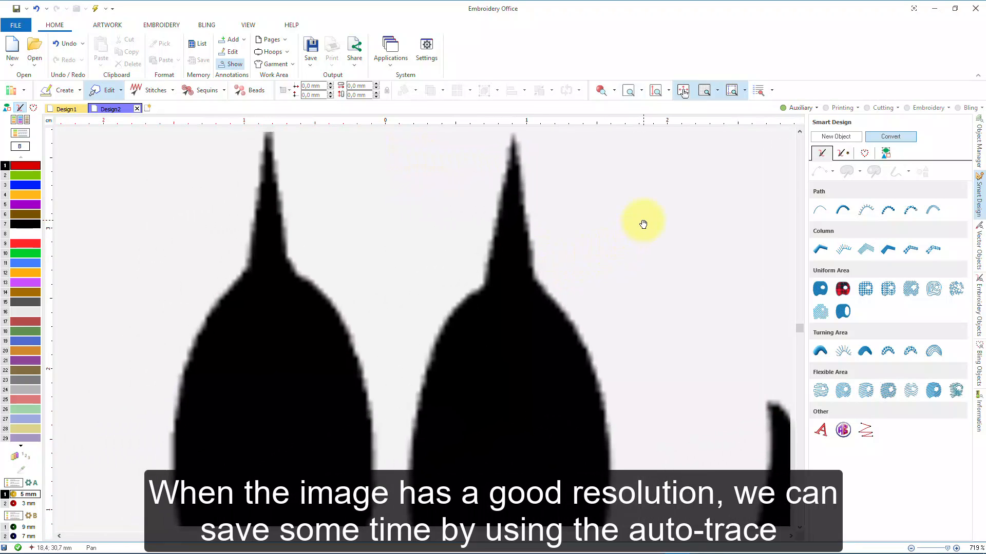
{"action": "left_click_drag", "start_coordinate": [448, 423], "coordinate": [466, 343]}
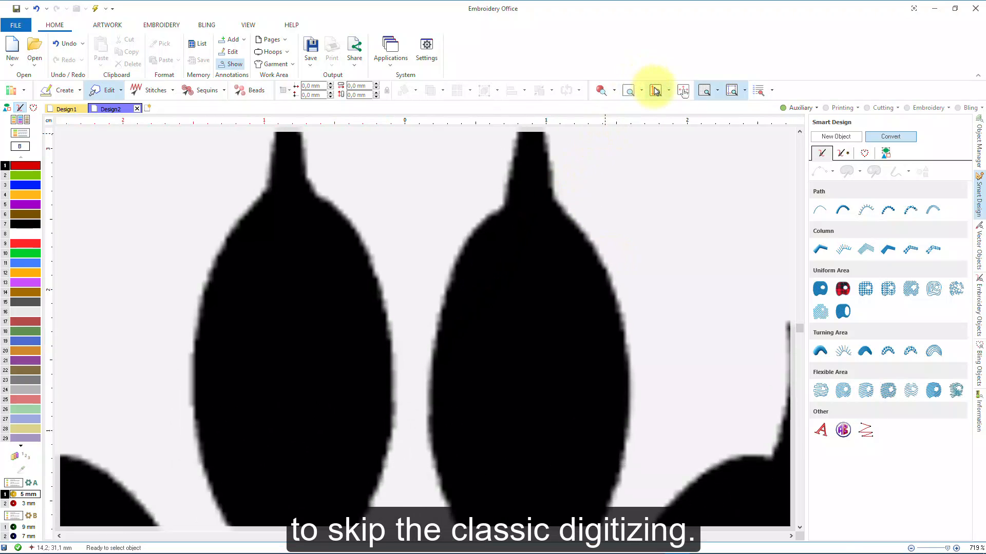
{"action": "left_click", "coordinate": [656, 92]}
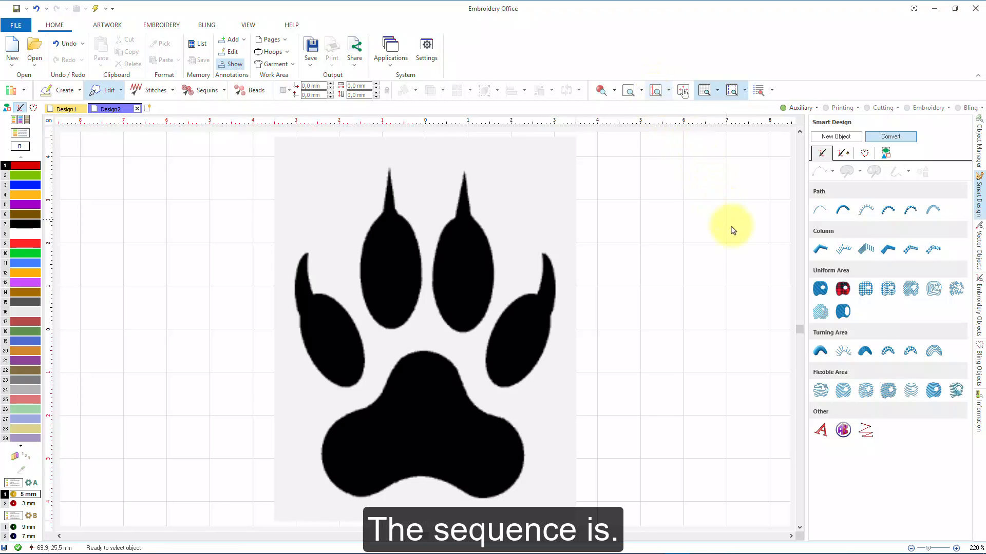
Start a new uniform area object with Autotrace, using purple color 5
{"action": "left_click", "coordinate": [819, 289]}
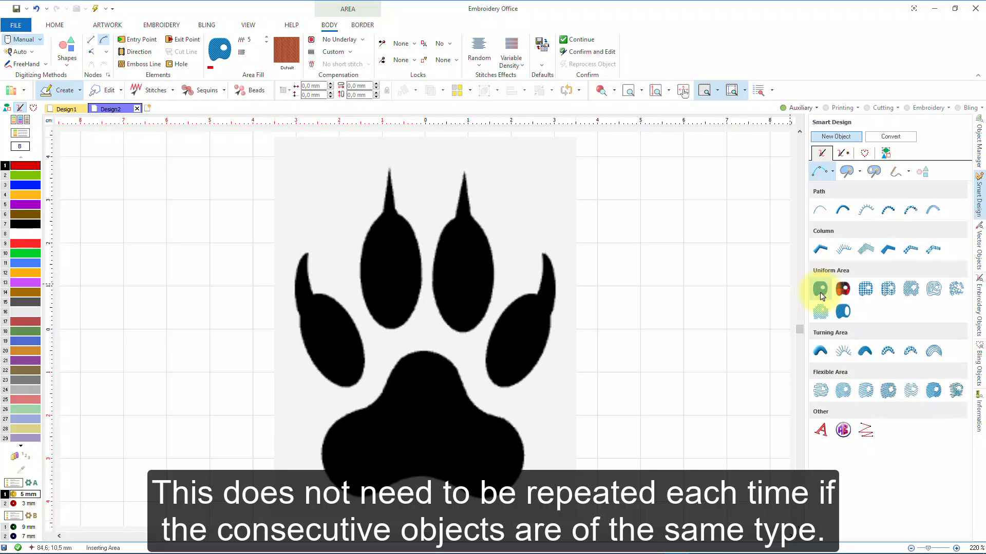
{"action": "left_click", "coordinate": [820, 290]}
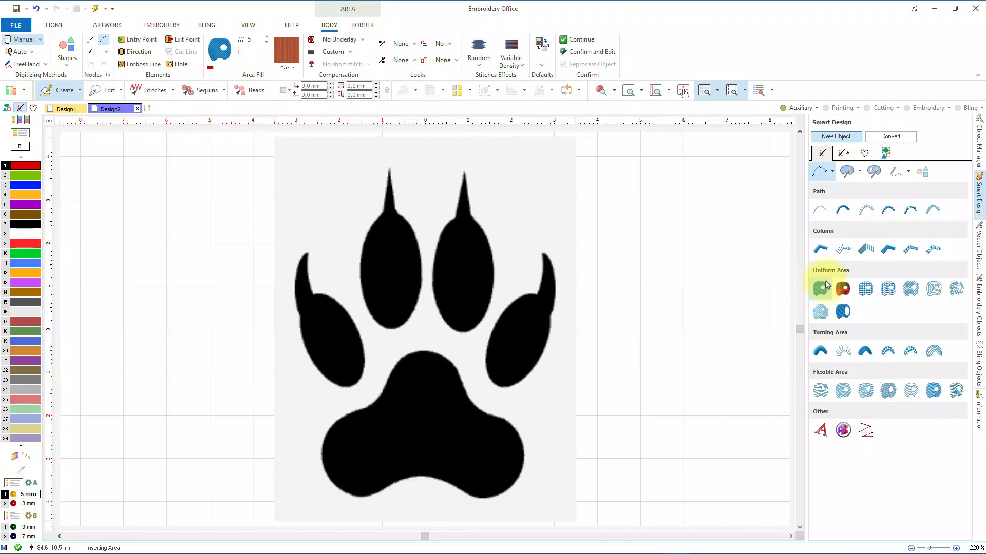
{"action": "left_click", "coordinate": [860, 173]}
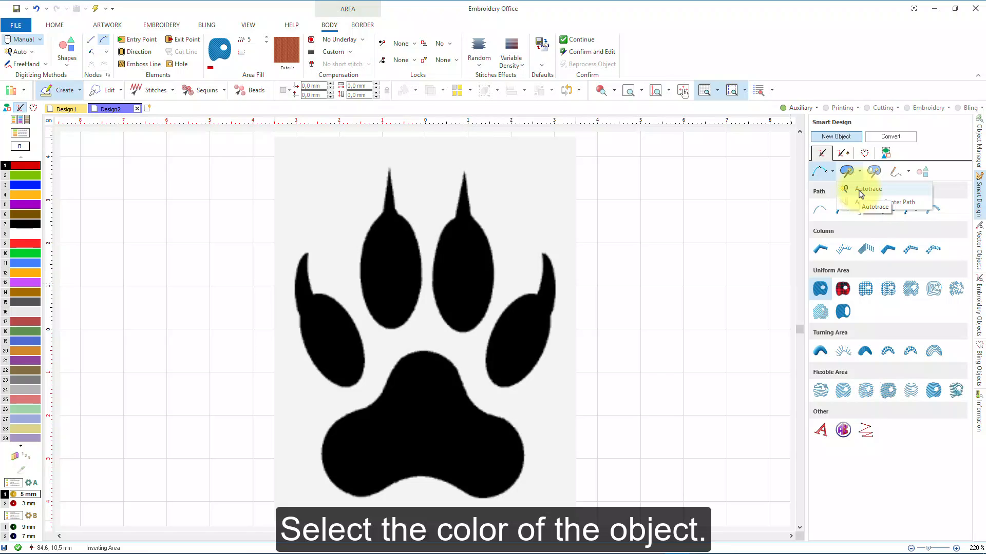
{"action": "left_click", "coordinate": [859, 191]}
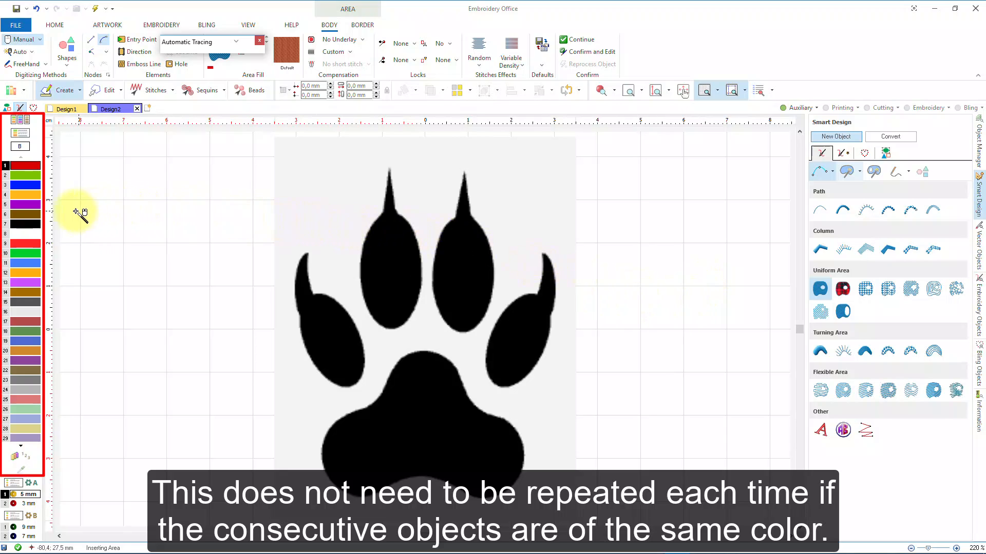
{"action": "left_click", "coordinate": [31, 205]}
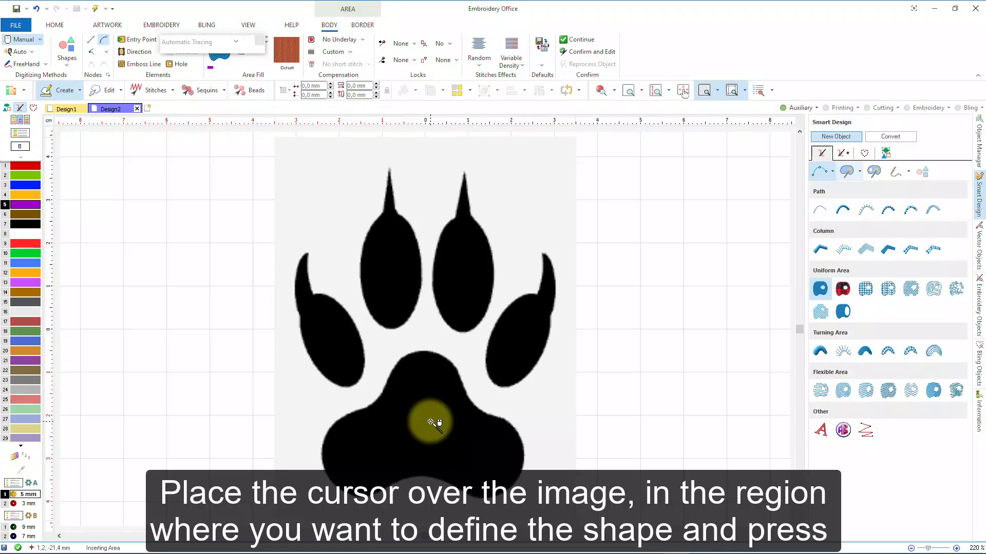
Auto-trace the large central pad and try to add a direction line starting just below its bottom notch
{"action": "left_click", "coordinate": [431, 423]}
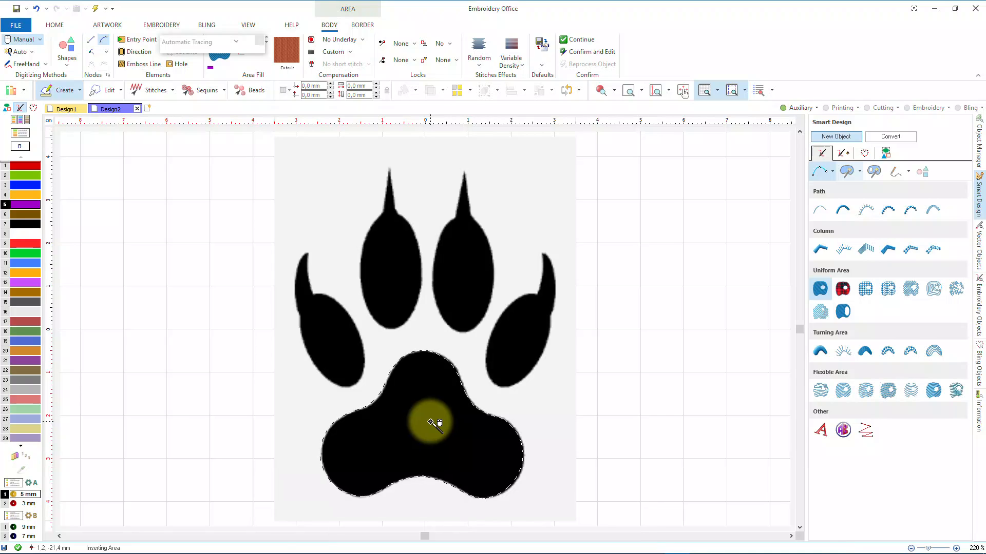
{"action": "right_click", "coordinate": [431, 423]}
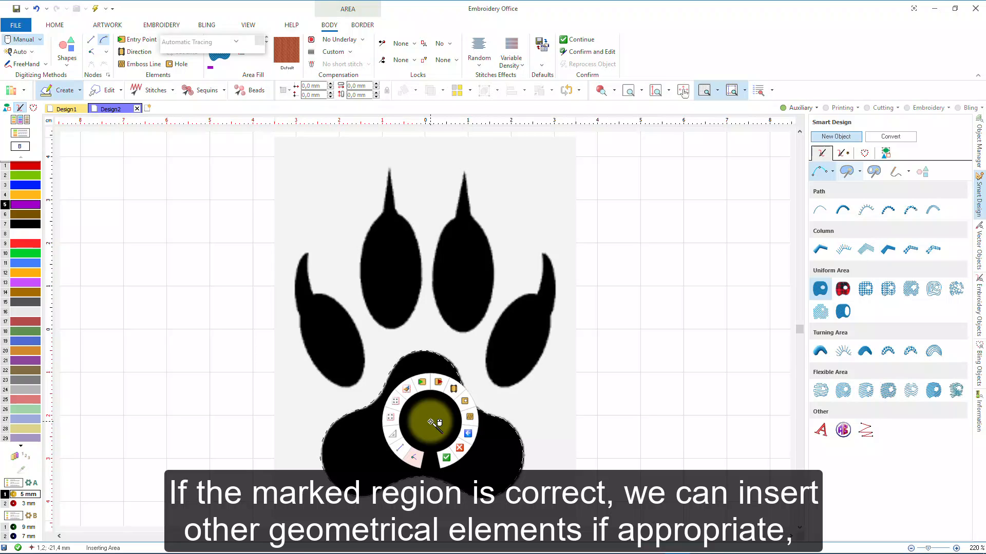
{"action": "left_click", "coordinate": [453, 388]}
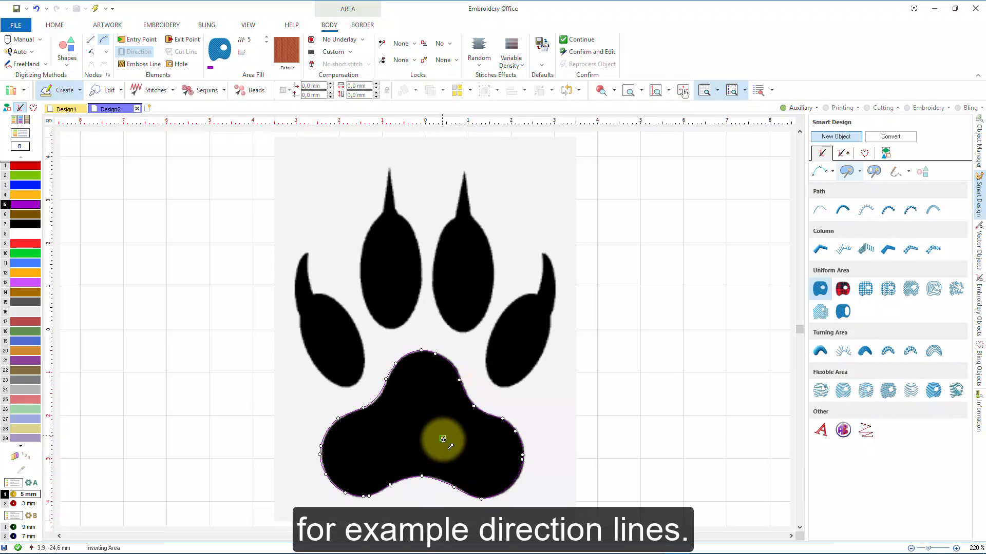
{"action": "left_click", "coordinate": [433, 492]}
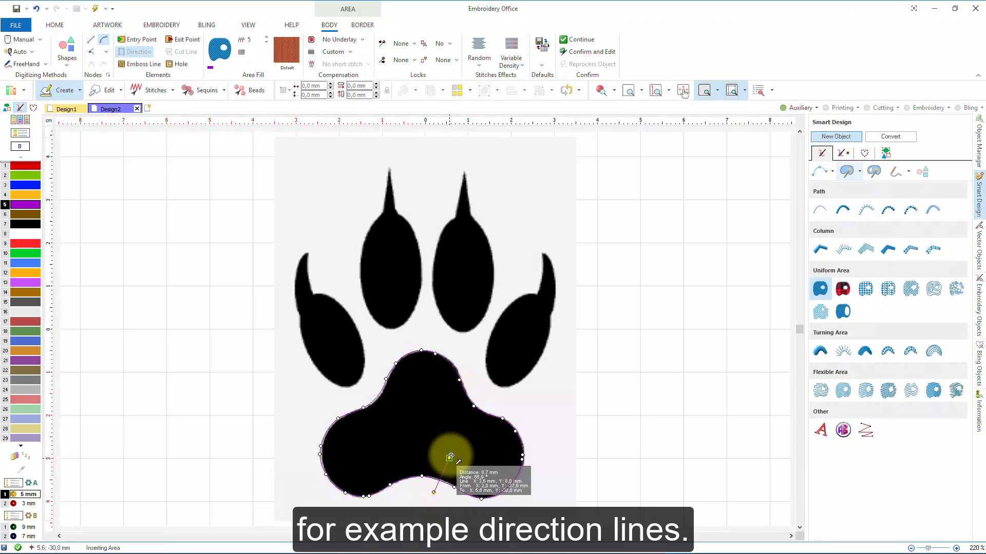
Define the traced pad's entry and exit points and generate its purple stitches
{"action": "right_click", "coordinate": [482, 383]}
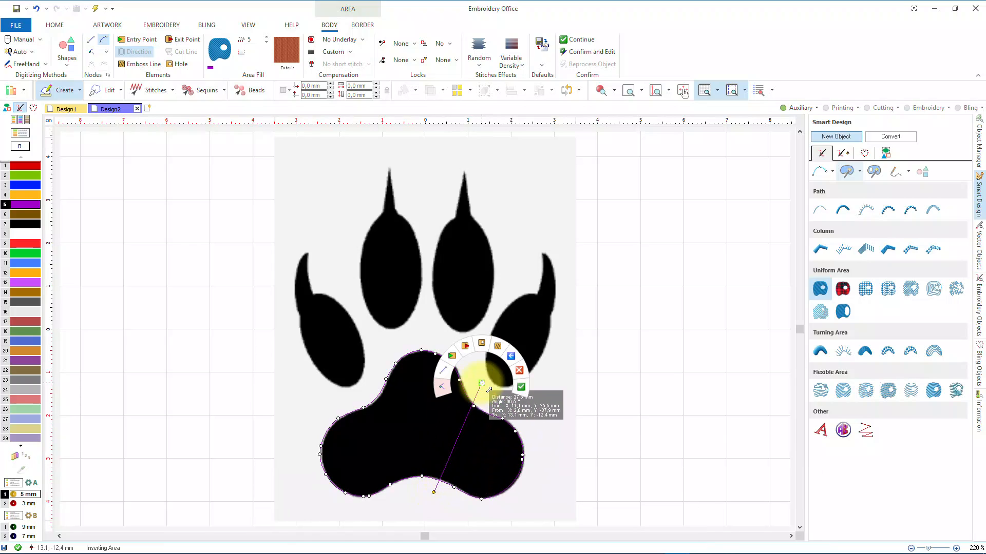
{"action": "left_click", "coordinate": [451, 355]}
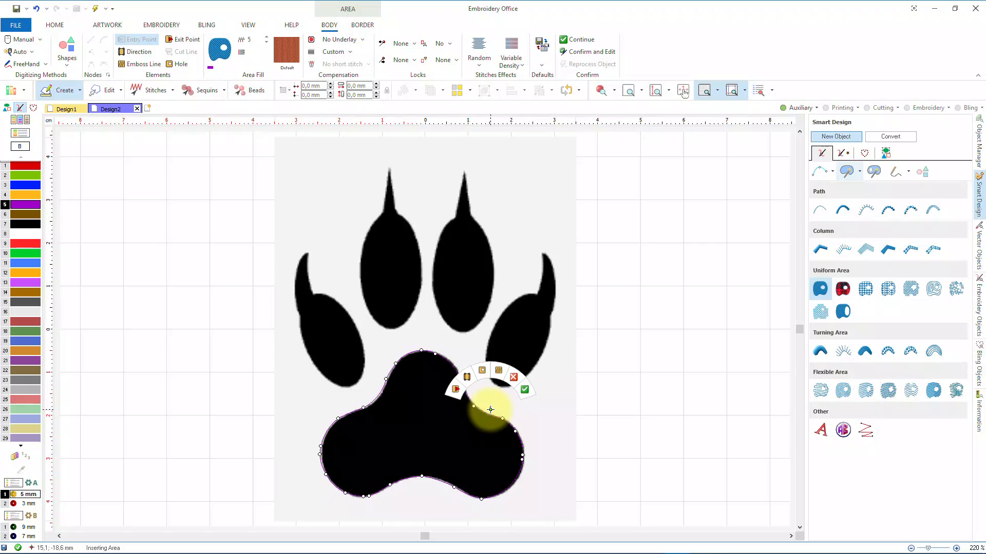
{"action": "left_click", "coordinate": [455, 389]}
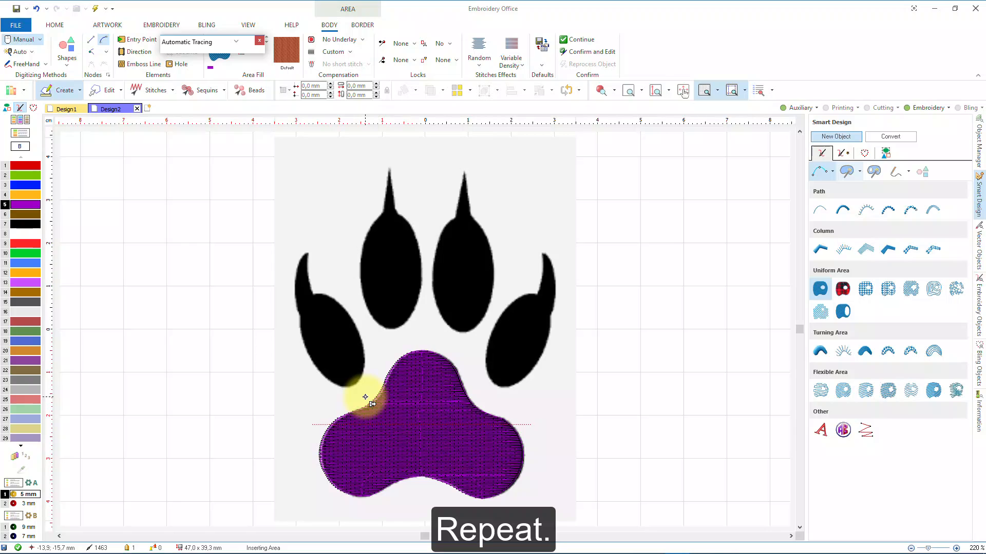
Auto-trace the paw's four toes with their claws as purple uniform areas and turn on the realistic stitch view
{"action": "left_click", "coordinate": [337, 352]}
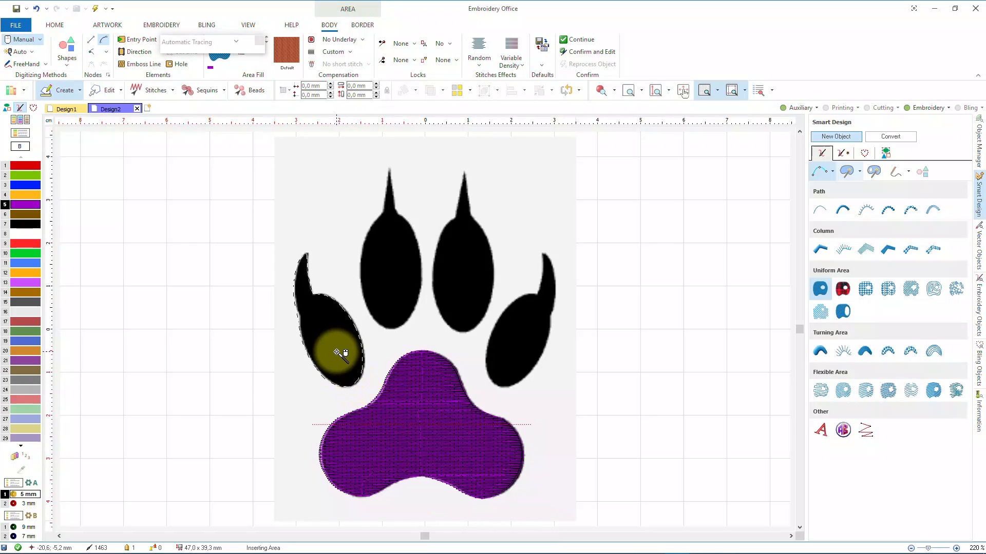
{"action": "left_click", "coordinate": [392, 303]}
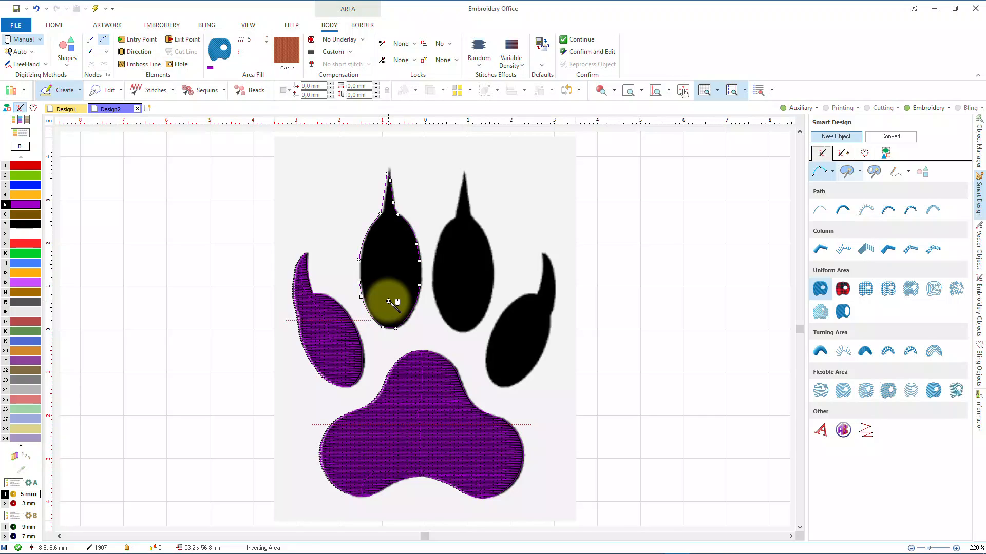
{"action": "left_click", "coordinate": [461, 290]}
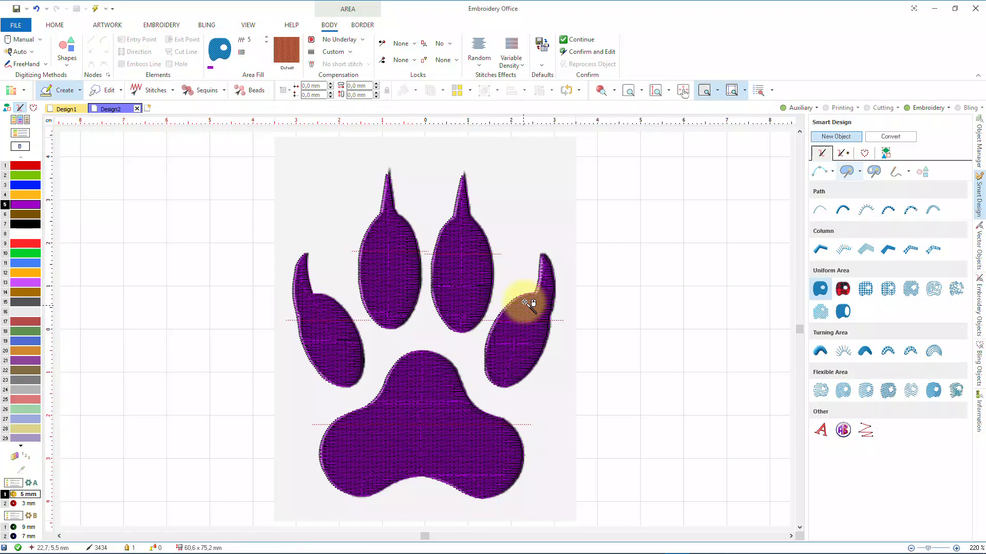
{"action": "left_click", "coordinate": [605, 91]}
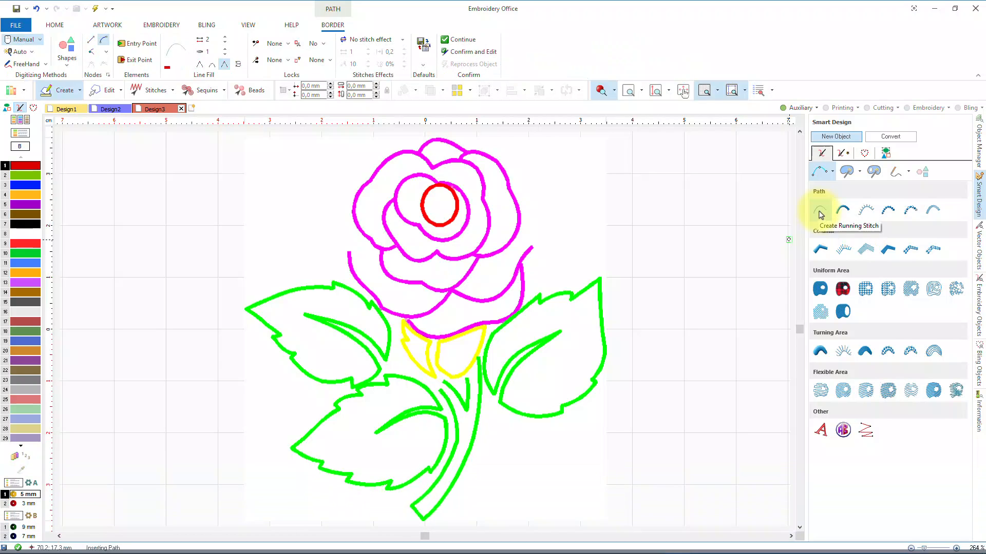
Trace the rose's leaves and stem lines as running stitches with Autotrace Center Path, using green color 2
{"action": "left_click", "coordinate": [862, 172]}
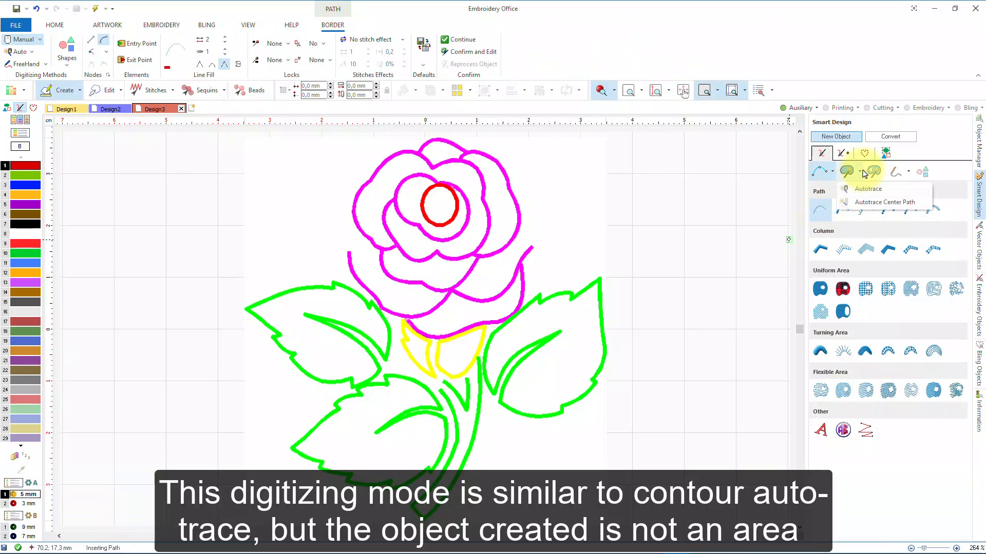
{"action": "left_click", "coordinate": [860, 203]}
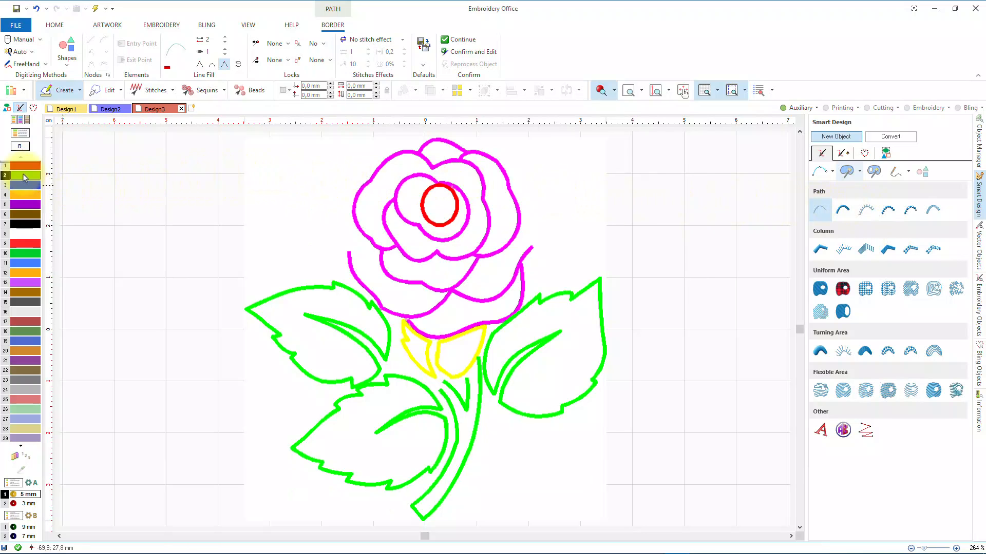
{"action": "left_click", "coordinate": [24, 177]}
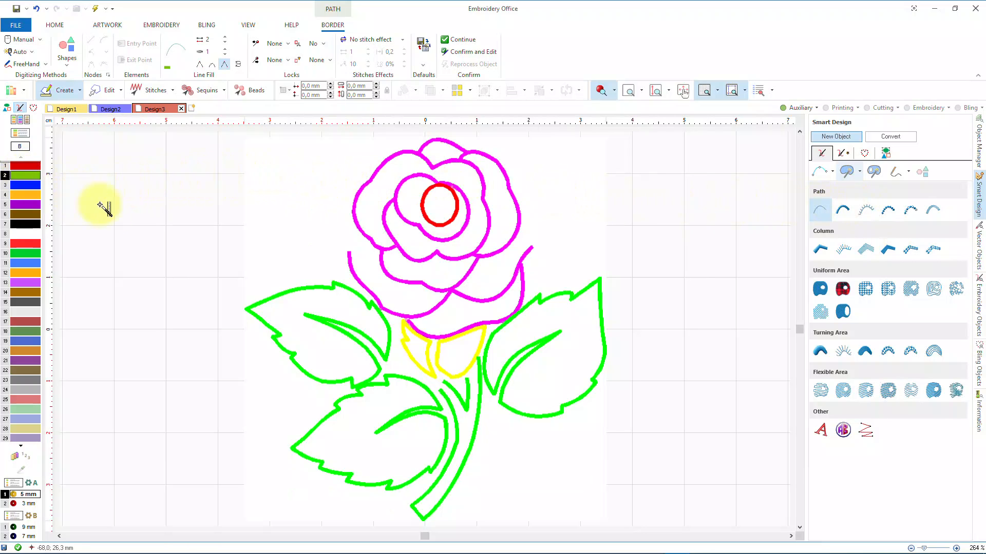
{"action": "left_click", "coordinate": [249, 308]}
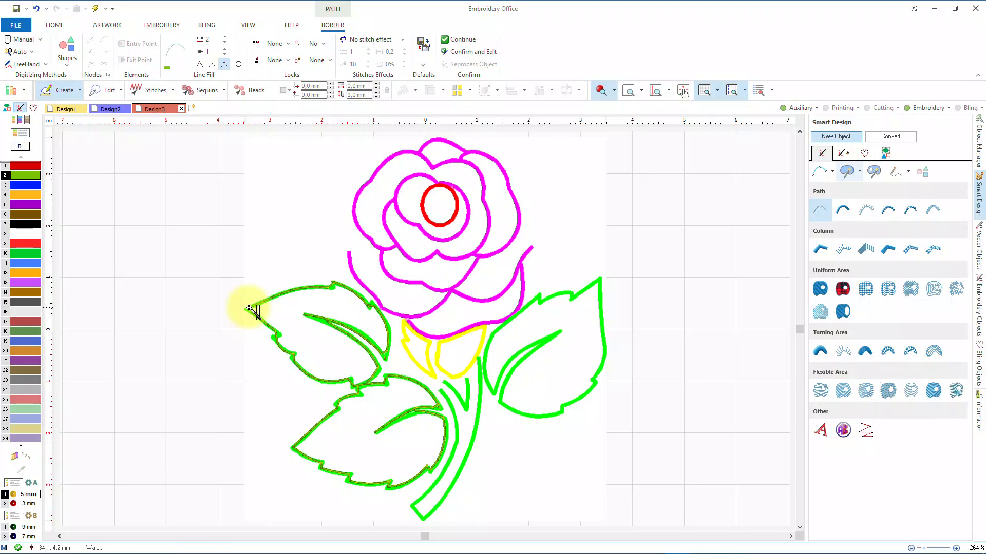
{"action": "left_click", "coordinate": [442, 392]}
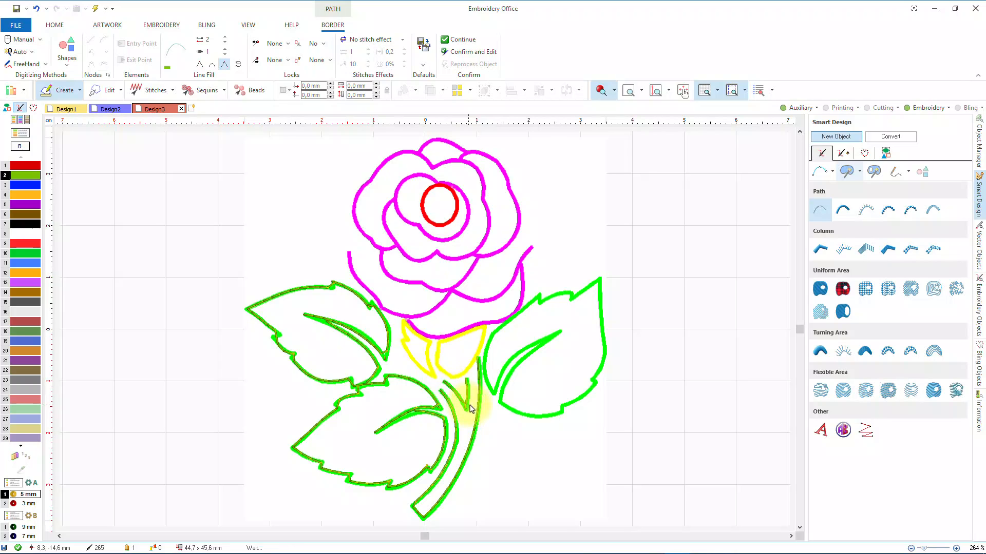
{"action": "left_click", "coordinate": [471, 408]}
{"action": "left_click", "coordinate": [494, 394]}
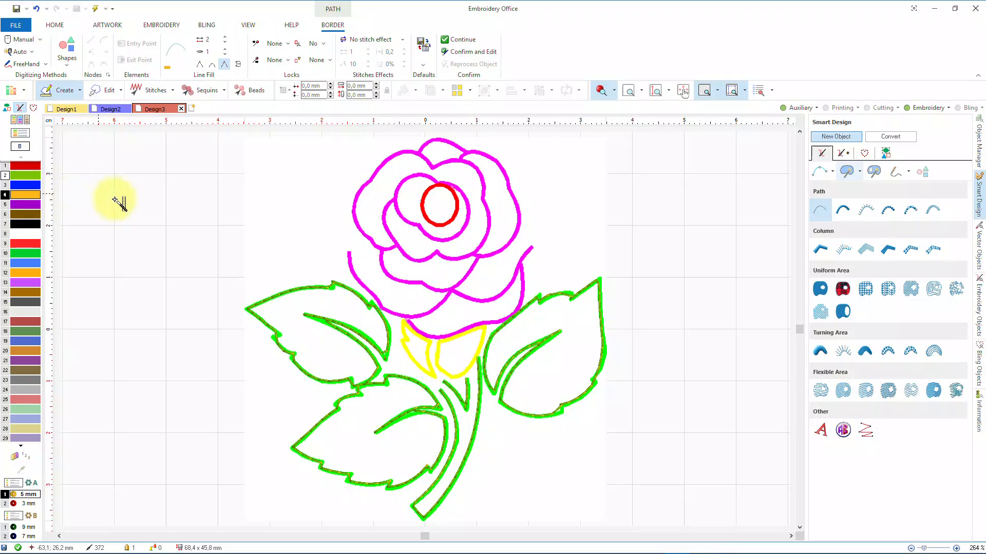
Trace the rose's remaining center paths, using color 4 for the sepals, 9 for the center and 25 for the petals, and hide the auxiliary image
{"action": "left_click", "coordinate": [405, 342]}
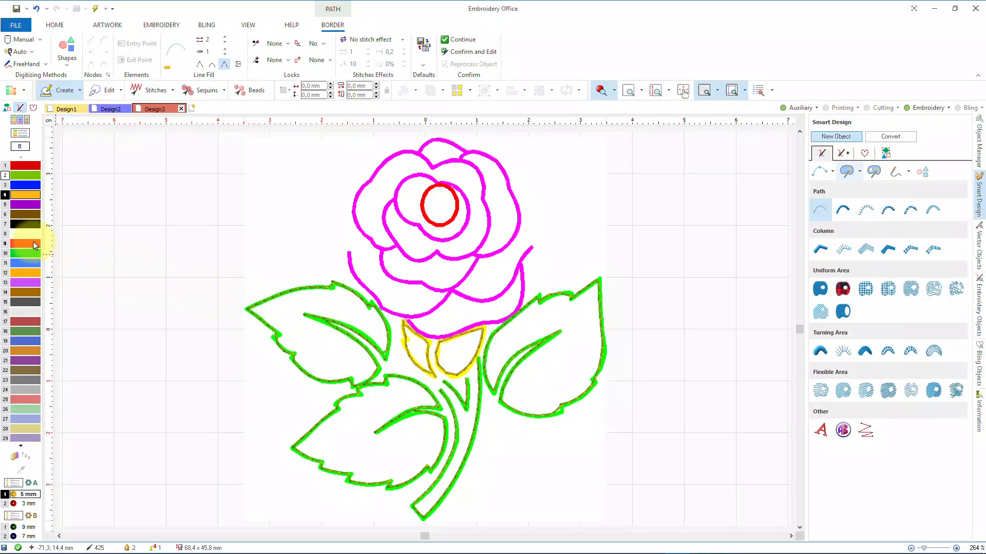
{"action": "left_click", "coordinate": [430, 227]}
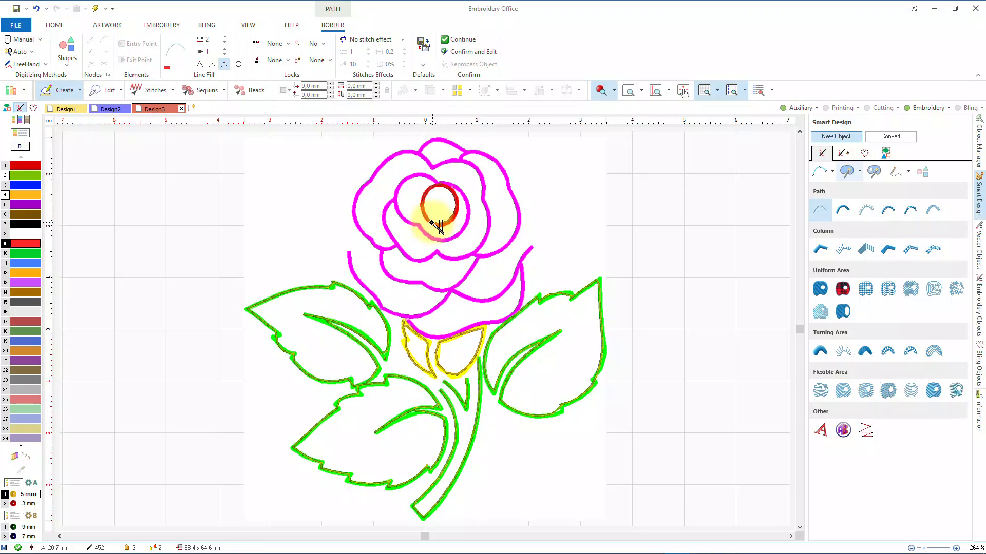
{"action": "left_click", "coordinate": [28, 399]}
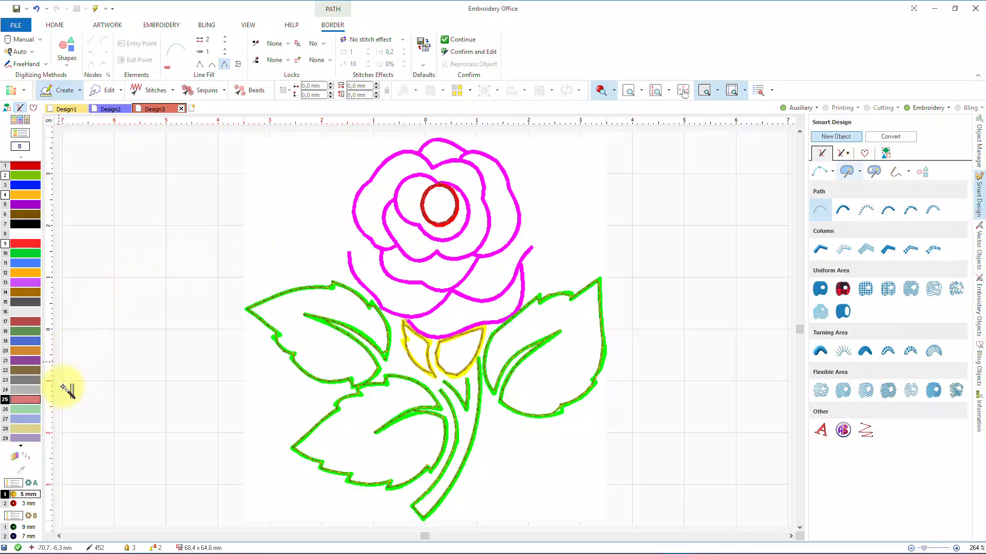
{"action": "left_click", "coordinate": [381, 264]}
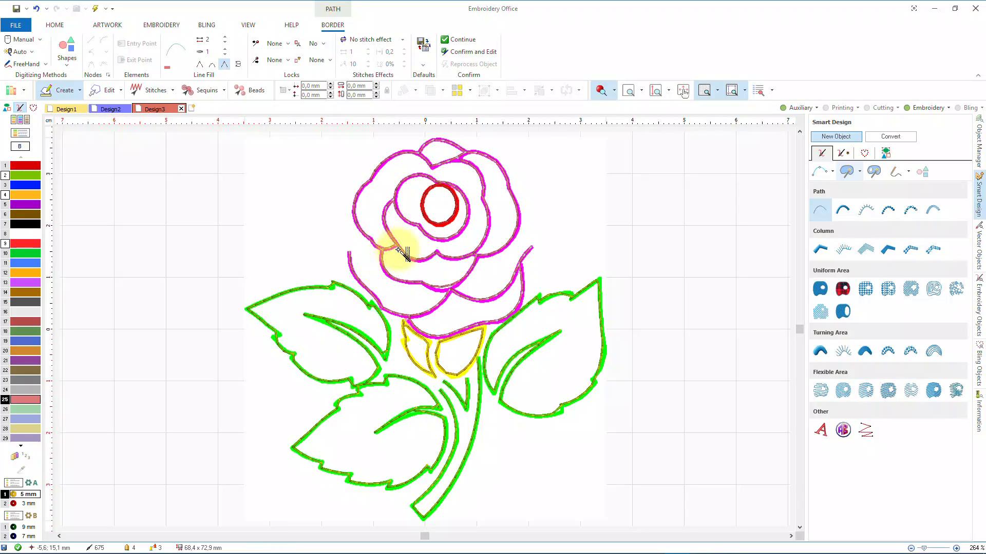
{"action": "left_click", "coordinate": [797, 110]}
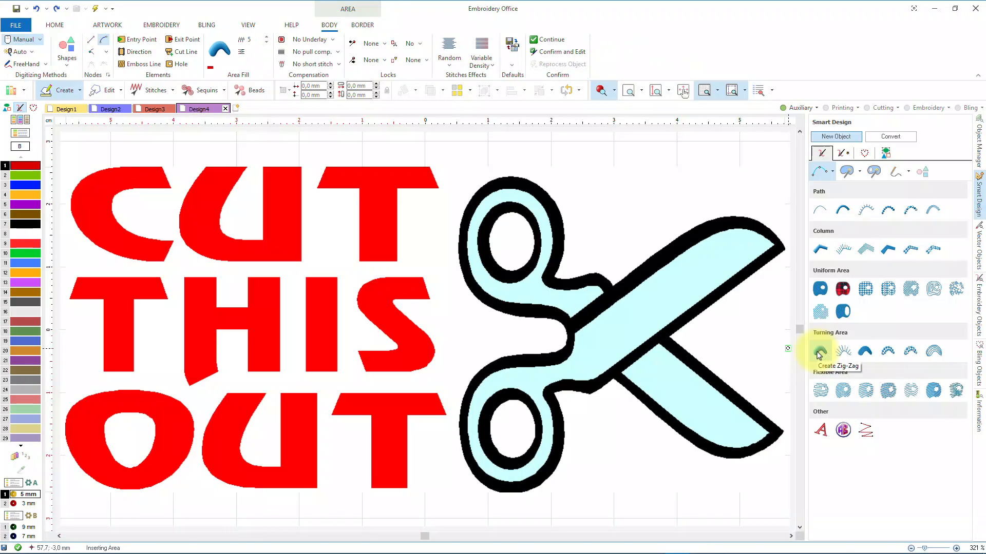
Auto-digitize the letters C, U, T and the T and H of THIS as red zig-zag turning areas with automatic directions and cutting lines
{"action": "left_click", "coordinate": [820, 352]}
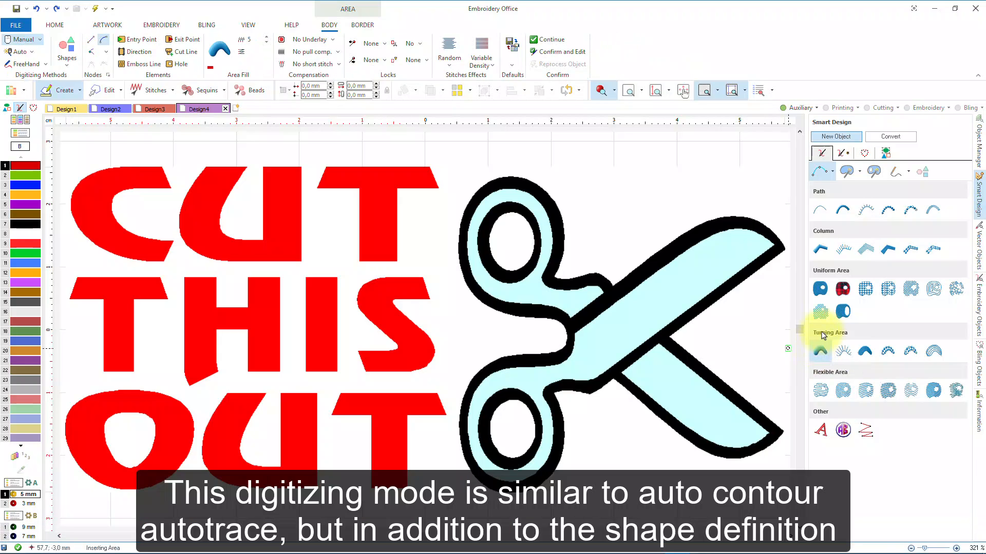
{"action": "left_click", "coordinate": [874, 172]}
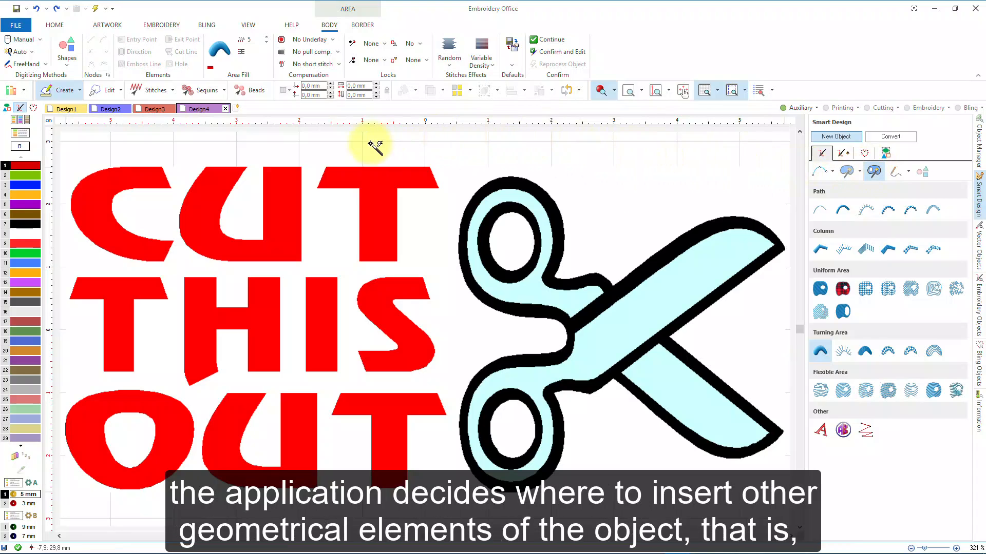
{"action": "left_click", "coordinate": [139, 181]}
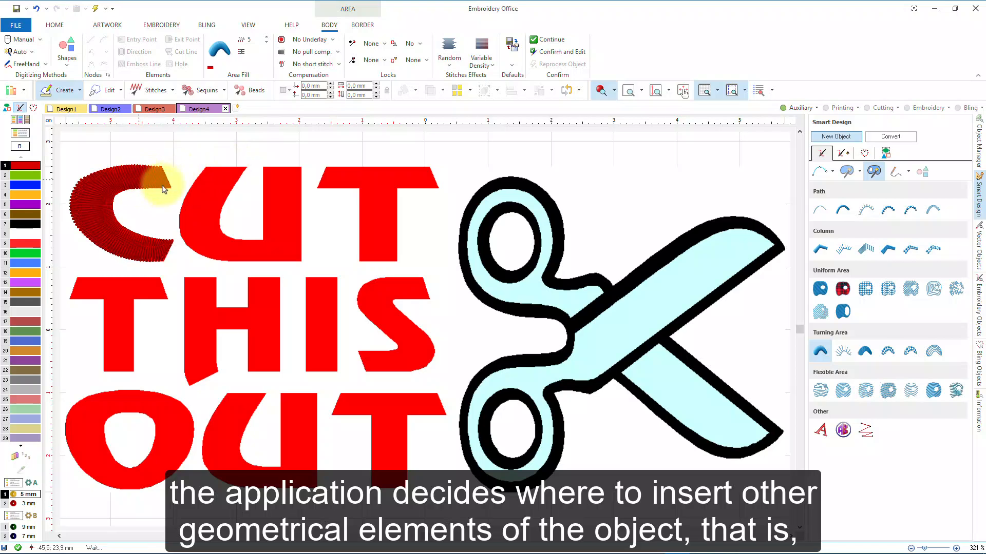
{"action": "left_click", "coordinate": [213, 184]}
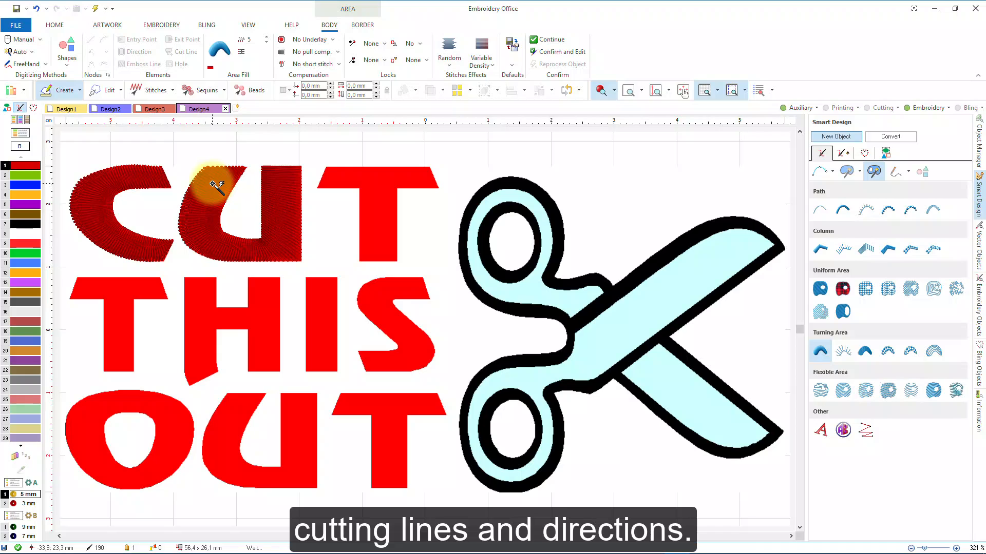
{"action": "left_click", "coordinate": [336, 184]}
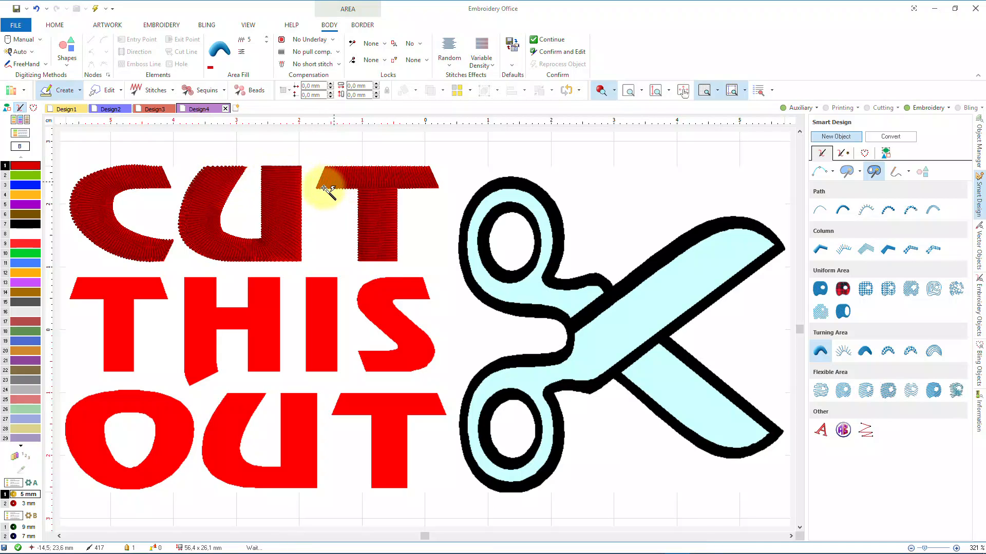
{"action": "left_click", "coordinate": [121, 294]}
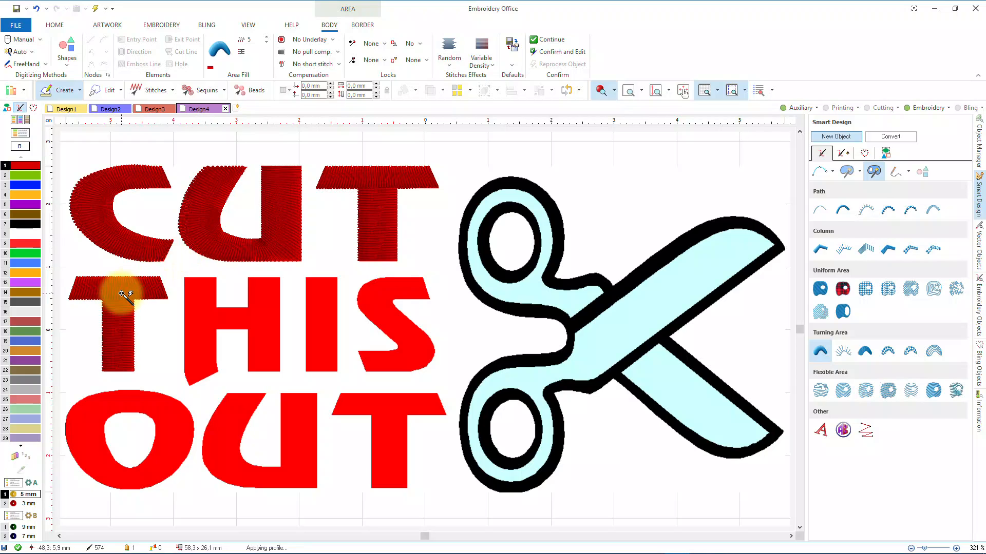
{"action": "left_click", "coordinate": [207, 321]}
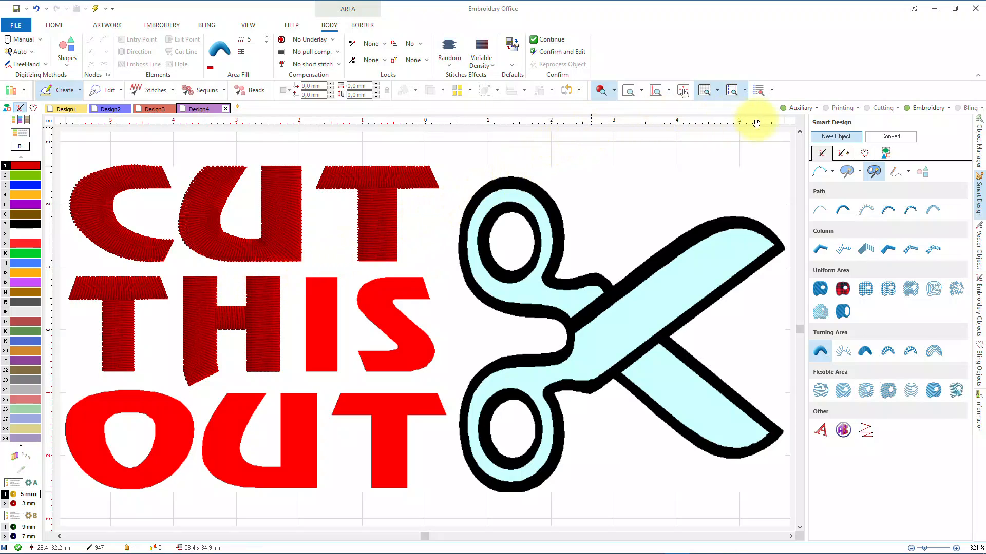
Hide the auxiliary image and switch the stitched letter H to editing
{"action": "left_click", "coordinate": [802, 110]}
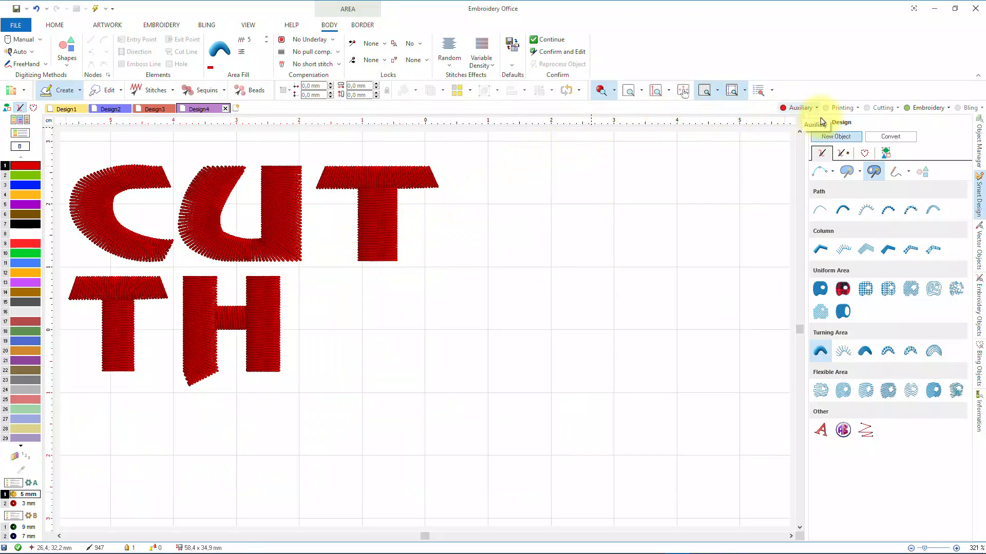
{"action": "left_click", "coordinate": [880, 138]}
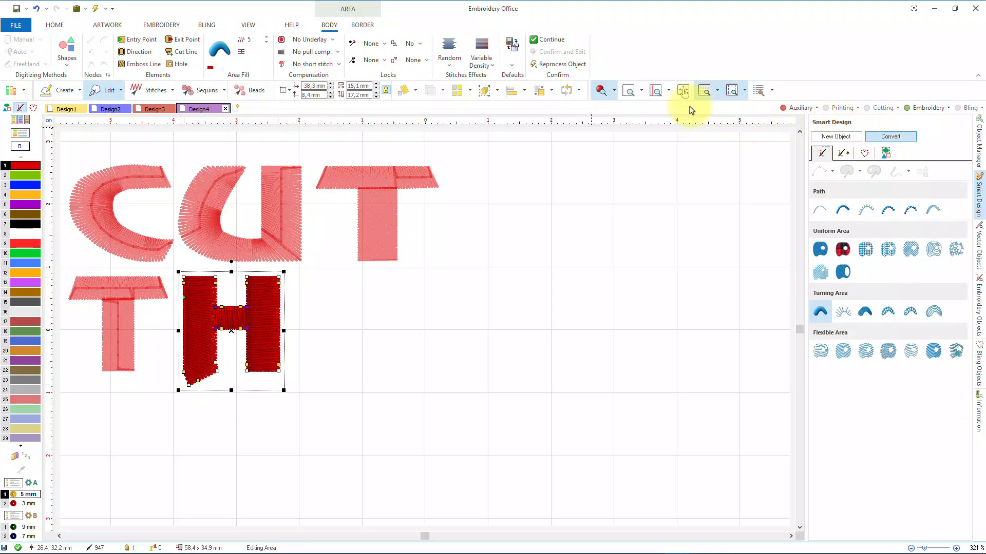
Move the lower right corner node of the letter H's left leg down and outward
{"action": "left_click", "coordinate": [628, 91]}
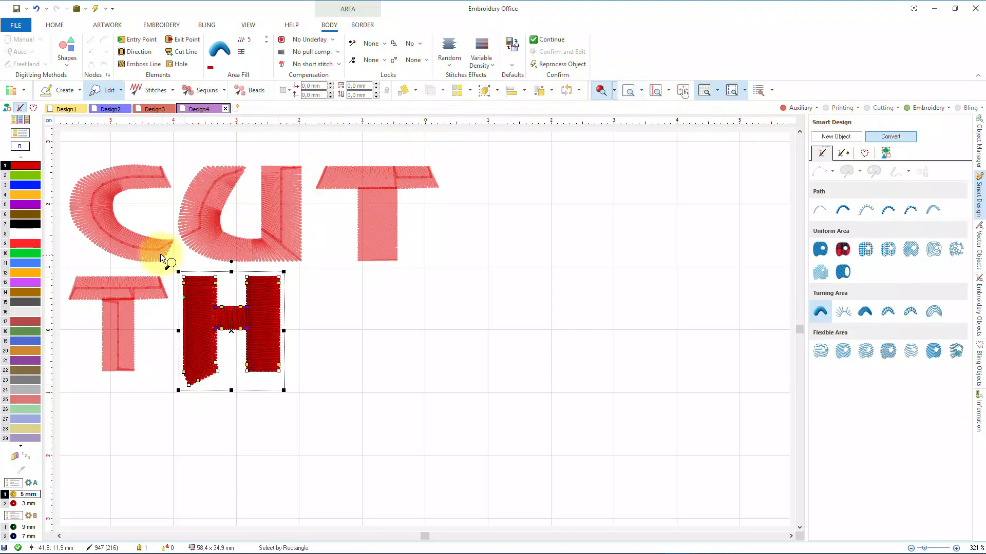
{"action": "left_click_drag", "start_coordinate": [160, 256], "coordinate": [376, 366]}
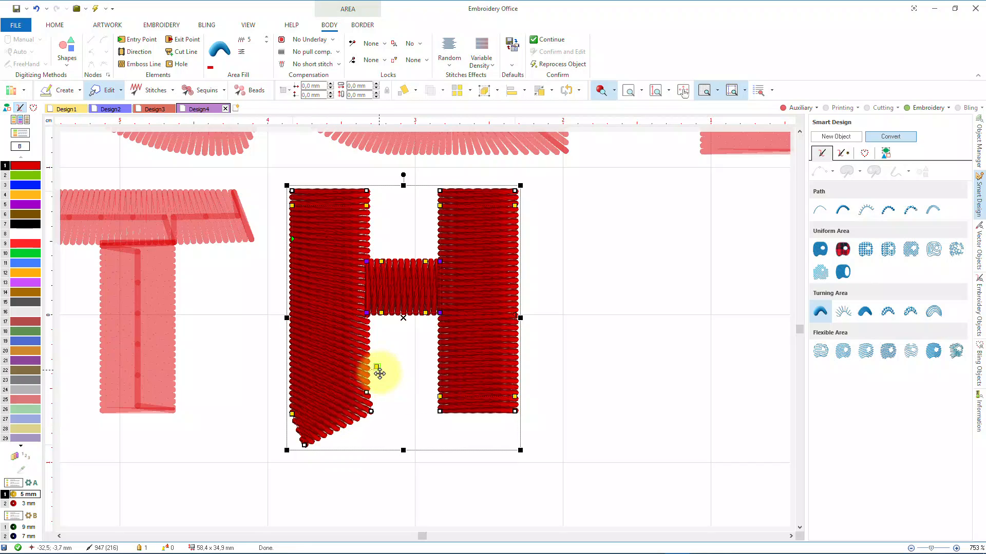
{"action": "left_click", "coordinate": [370, 411]}
{"action": "left_click_drag", "start_coordinate": [375, 413], "coordinate": [413, 447]}
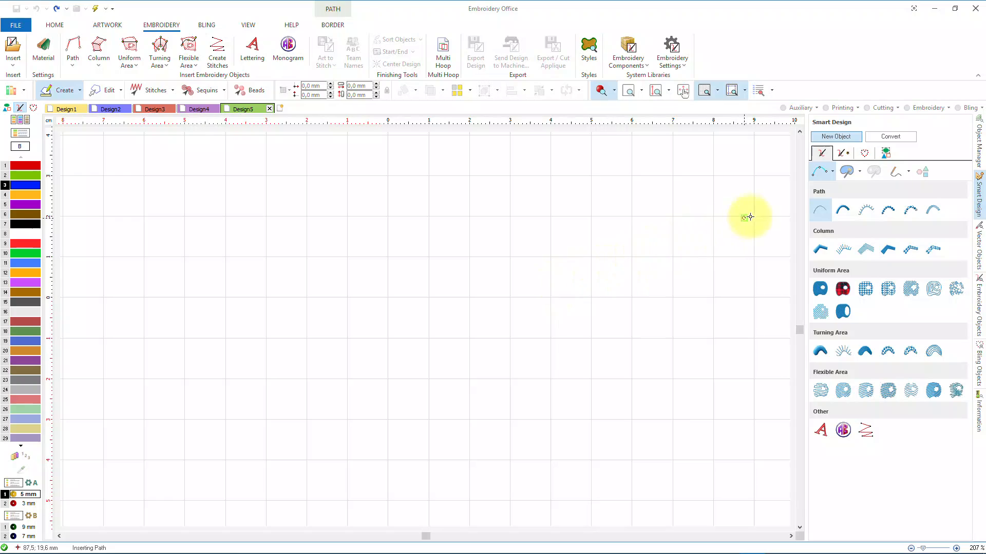
Draw freehand running stitches, a zigzag about 94 by 68 mm in blue color 3 and a further stroke across it in purple color 5
{"action": "left_click", "coordinate": [818, 213]}
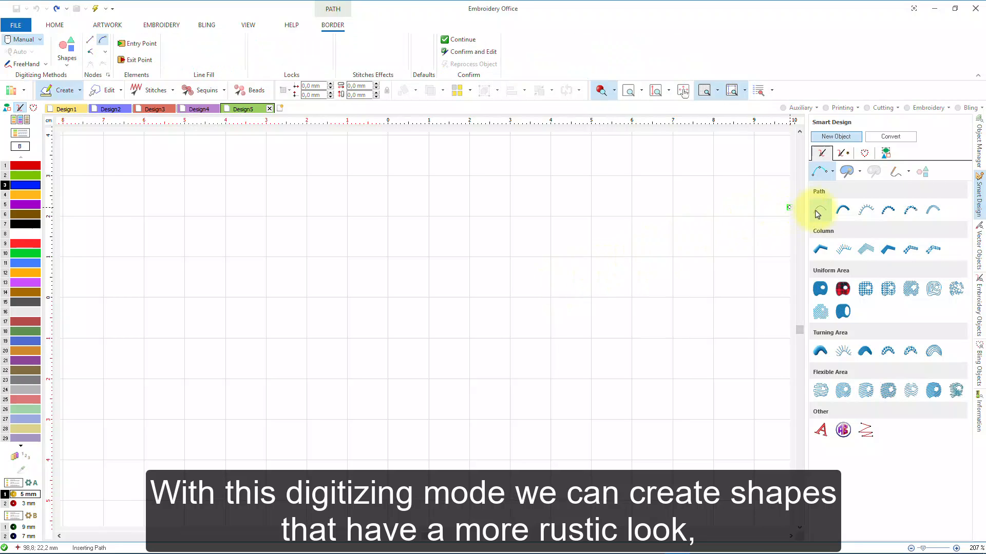
{"action": "left_click", "coordinate": [895, 173]}
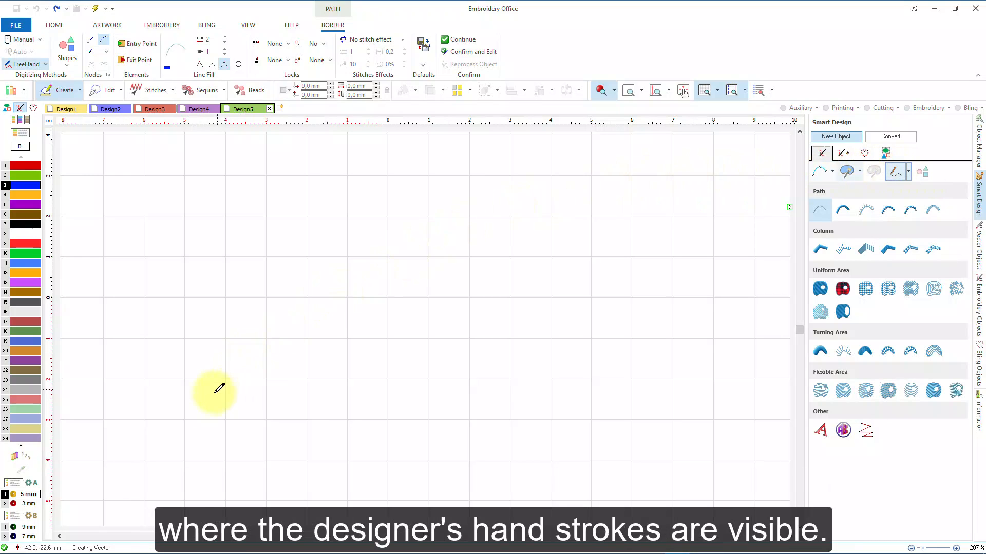
{"action": "mouse_move", "coordinate": [190, 413]}
{"action": "left_mouse_down"}
{"action": "mouse_move", "coordinate": [372, 252]}
{"action": "mouse_move", "coordinate": [555, 193]}
{"action": "mouse_move", "coordinate": [442, 246]}
{"action": "mouse_move", "coordinate": [239, 407]}
{"action": "mouse_move", "coordinate": [394, 300]}
{"action": "mouse_move", "coordinate": [537, 246]}
{"action": "left_mouse_up"}
{"action": "mouse_move", "coordinate": [452, 288]}
{"action": "left_mouse_down"}
{"action": "mouse_move", "coordinate": [283, 418]}
{"action": "mouse_move", "coordinate": [461, 325]}
{"action": "mouse_move", "coordinate": [558, 308]}
{"action": "mouse_move", "coordinate": [396, 394]}
{"action": "mouse_move", "coordinate": [320, 450]}
{"action": "mouse_move", "coordinate": [574, 349]}
{"action": "mouse_move", "coordinate": [437, 467]}
{"action": "mouse_move", "coordinate": [561, 398]}
{"action": "left_mouse_up"}
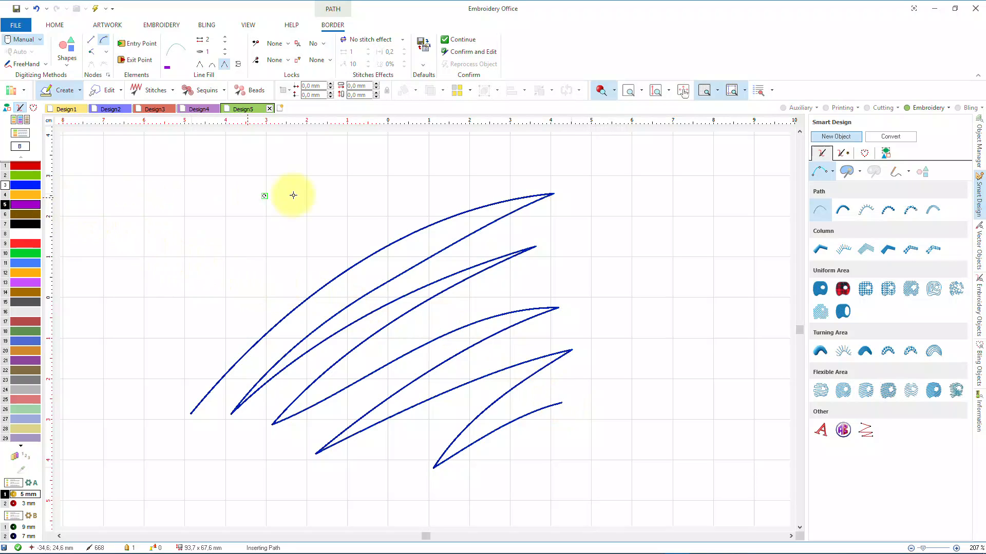
{"action": "left_click", "coordinate": [895, 175]}
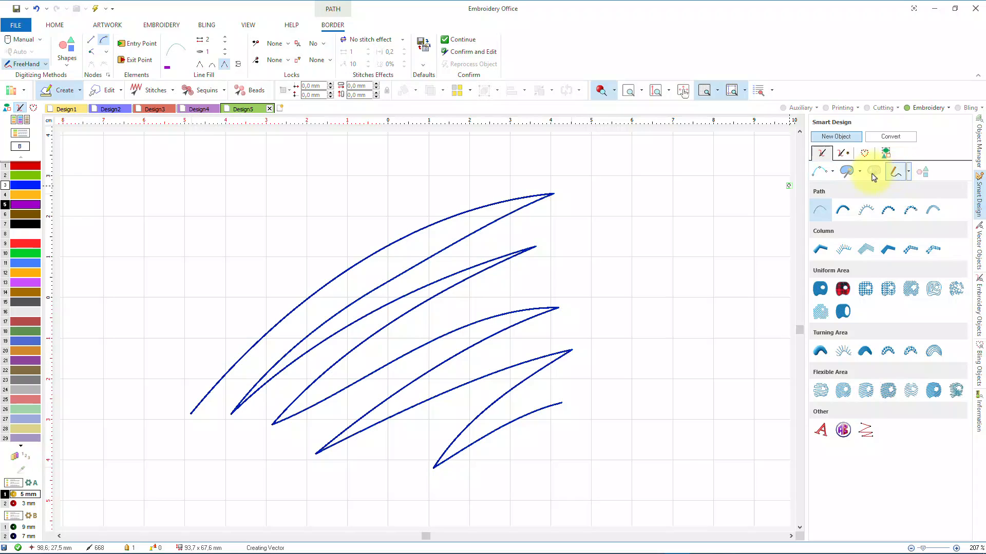
{"action": "mouse_move", "coordinate": [352, 295]}
{"action": "left_mouse_down"}
{"action": "mouse_move", "coordinate": [541, 223]}
{"action": "mouse_move", "coordinate": [480, 245]}
{"action": "mouse_move", "coordinate": [259, 398]}
{"action": "mouse_move", "coordinate": [459, 279]}
{"action": "mouse_move", "coordinate": [557, 256]}
{"action": "mouse_move", "coordinate": [400, 345]}
{"action": "mouse_move", "coordinate": [301, 415]}
{"action": "mouse_move", "coordinate": [423, 343]}
{"action": "mouse_move", "coordinate": [581, 276]}
{"action": "mouse_move", "coordinate": [352, 438]}
{"action": "mouse_move", "coordinate": [570, 323]}
{"action": "mouse_move", "coordinate": [393, 459]}
{"action": "mouse_move", "coordinate": [566, 368]}
{"action": "mouse_move", "coordinate": [445, 471]}
{"action": "mouse_move", "coordinate": [544, 429]}
{"action": "left_mouse_up"}
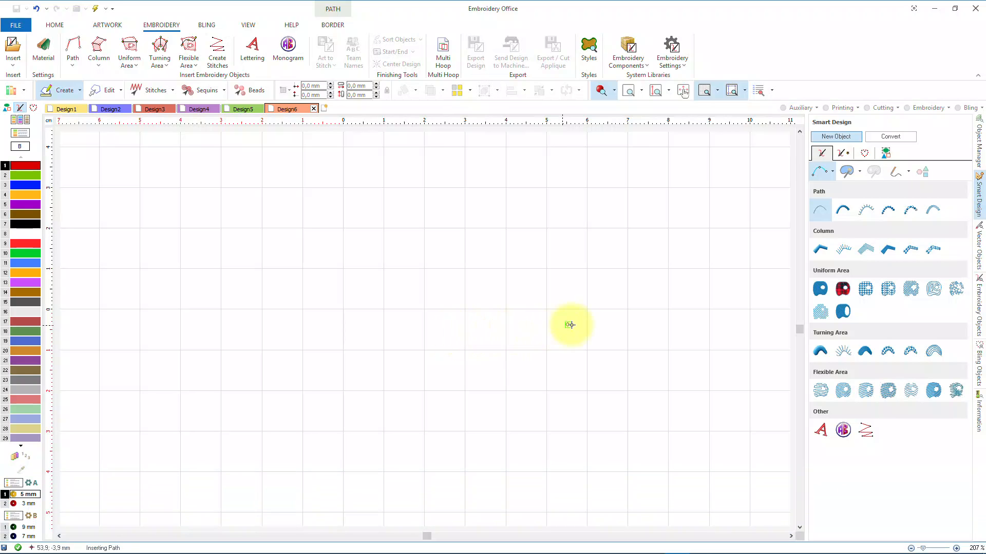
Insert the predefined broken heart from Hearts and Feelings as a filled red uniform area, about 56 by 46 mm
{"action": "left_click", "coordinate": [820, 289]}
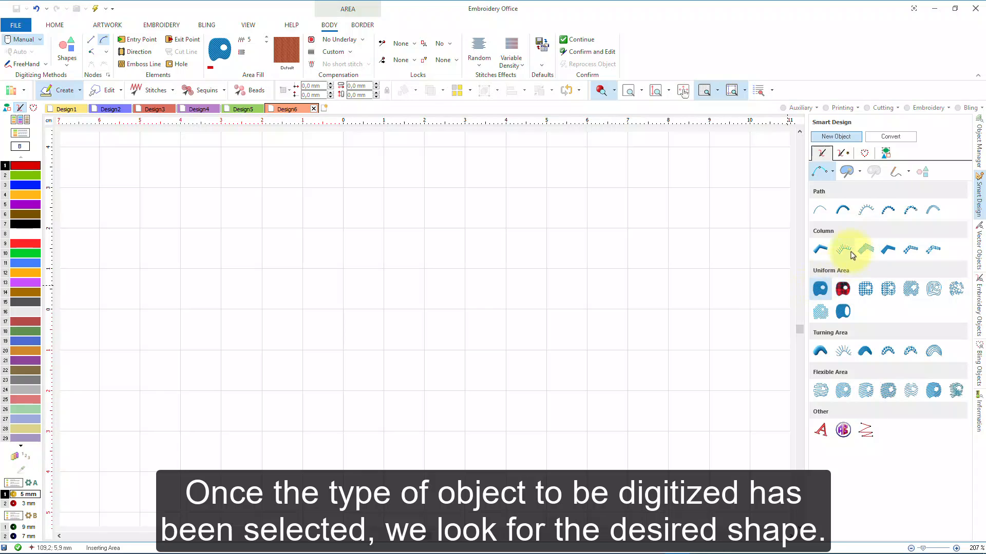
{"action": "left_click", "coordinate": [924, 172]}
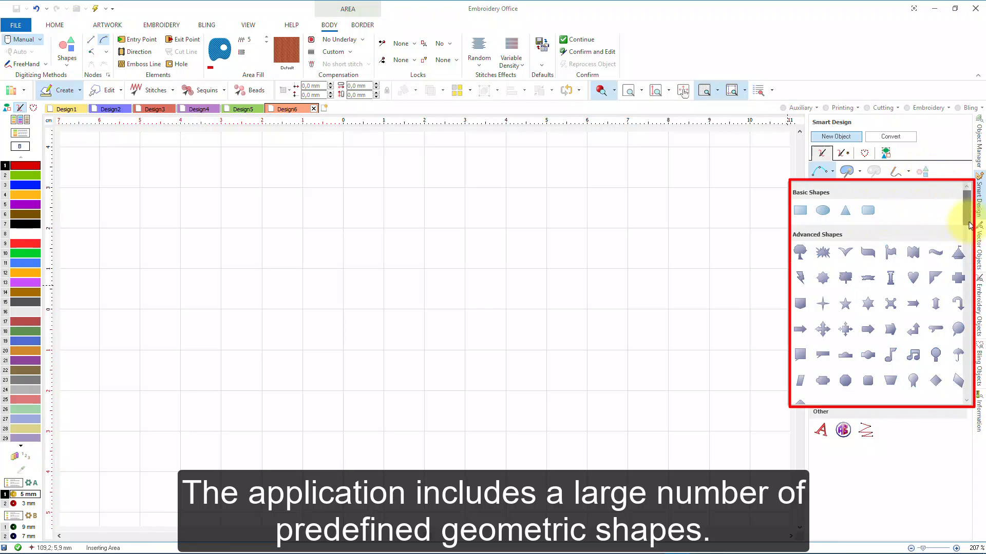
{"action": "left_click_drag", "start_coordinate": [970, 226], "coordinate": [982, 318]}
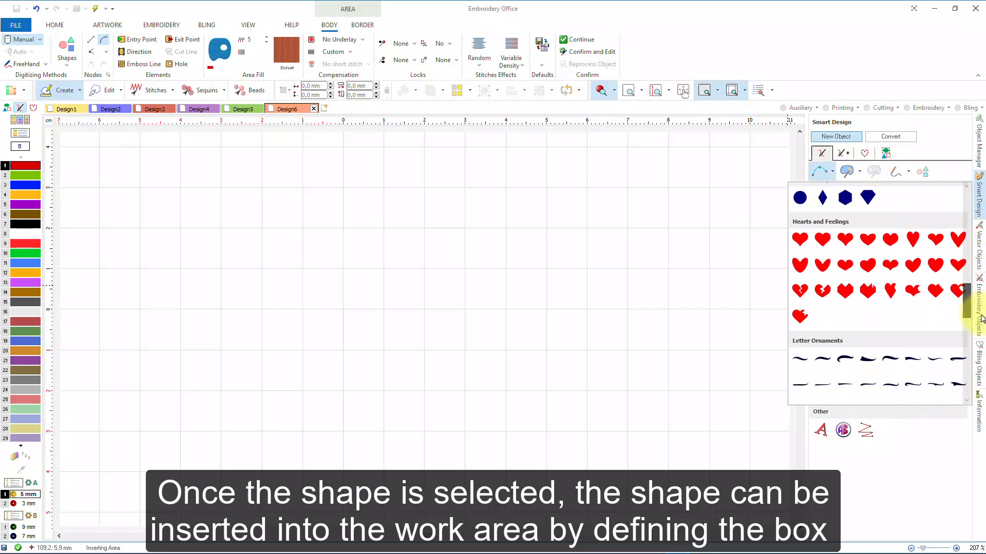
{"action": "left_click", "coordinate": [802, 291]}
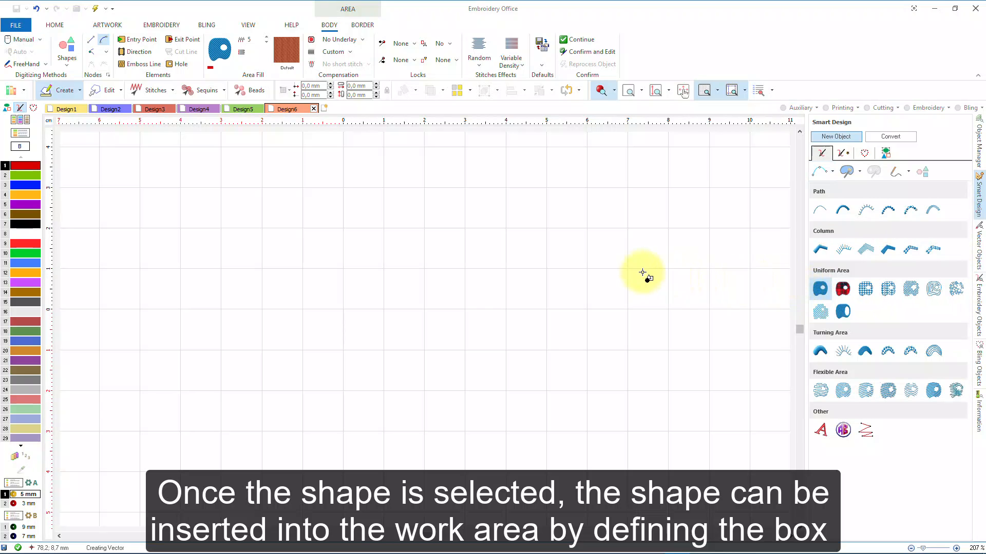
{"action": "left_click_drag", "start_coordinate": [314, 220], "coordinate": [543, 407]}
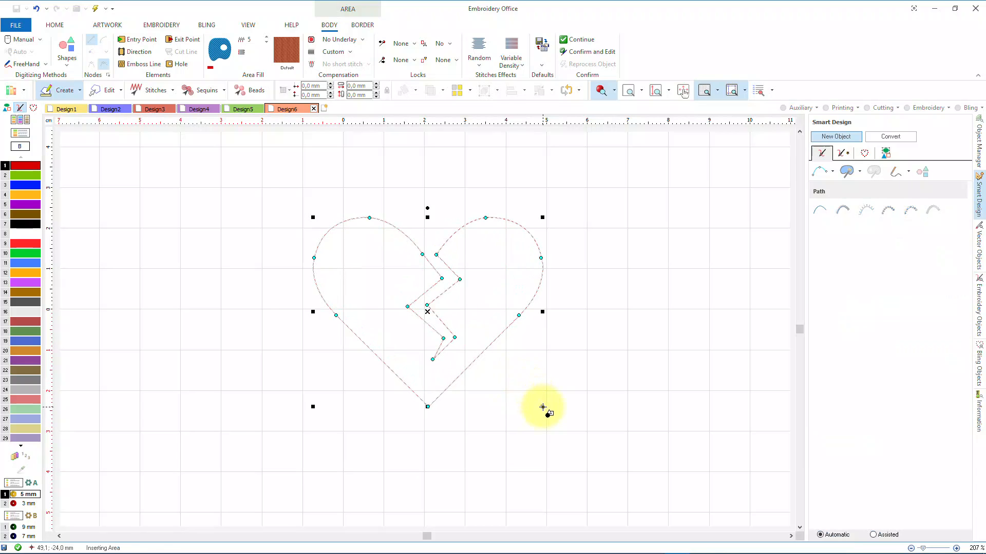
{"action": "key", "text": "Return"}
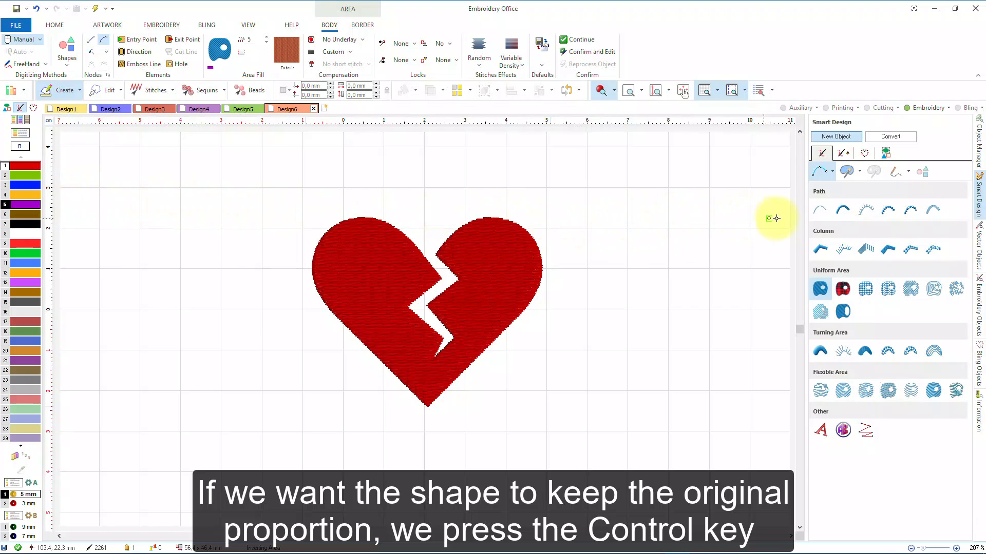
Draw a predefined heart as a stitched path over the upper right of the broken heart, keeping the shape's original proportions
{"action": "left_click", "coordinate": [846, 212]}
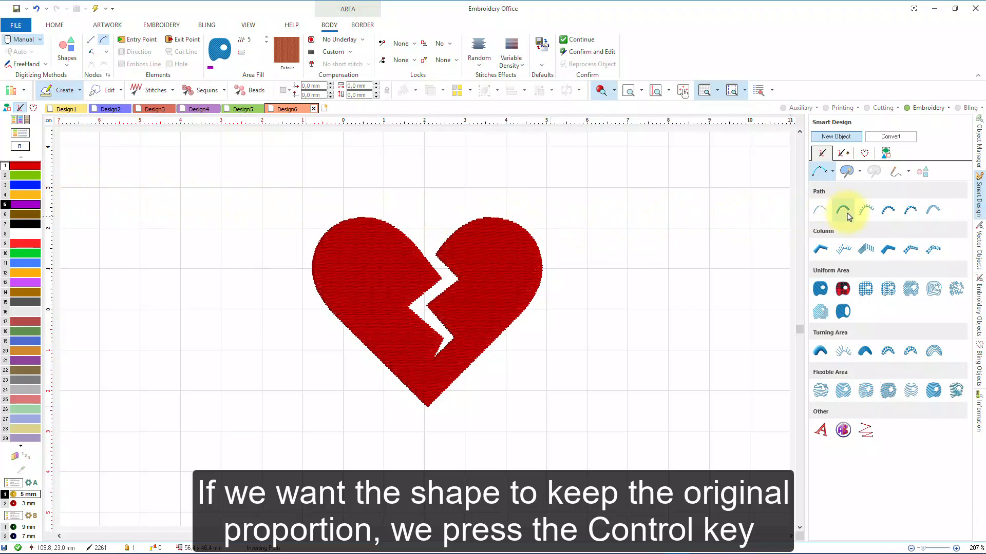
{"action": "left_click", "coordinate": [923, 172]}
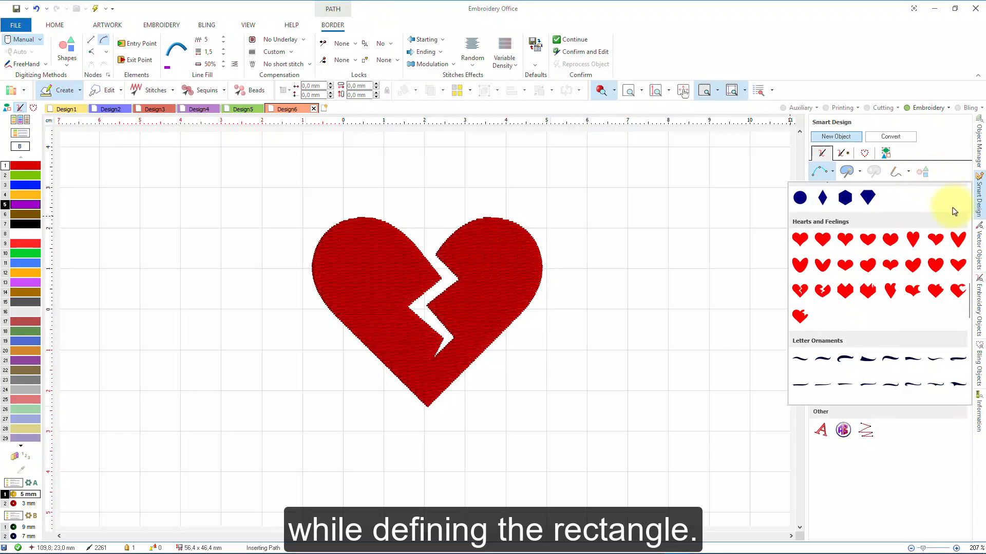
{"action": "left_click", "coordinate": [935, 239]}
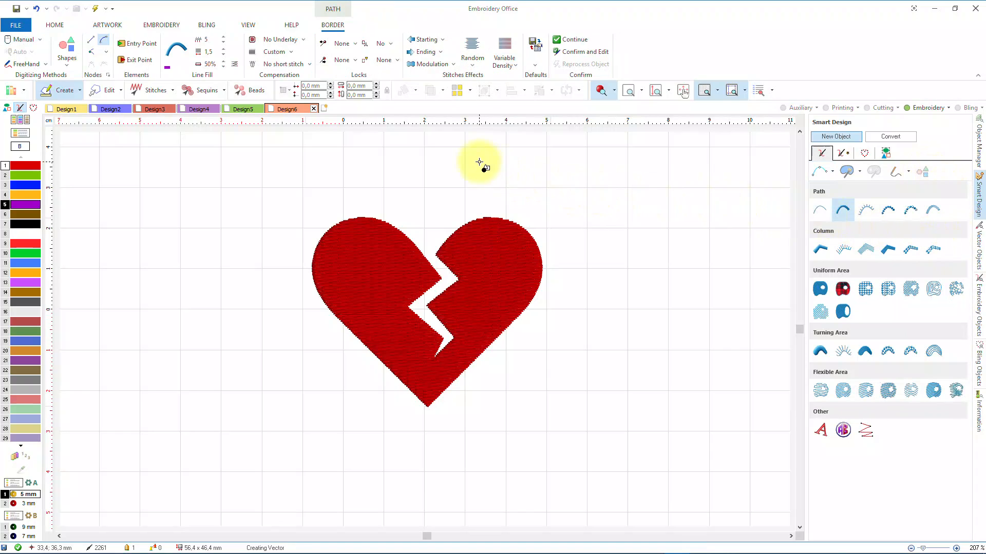
{"action": "left_click_drag", "start_coordinate": [479, 163], "coordinate": [645, 267]}
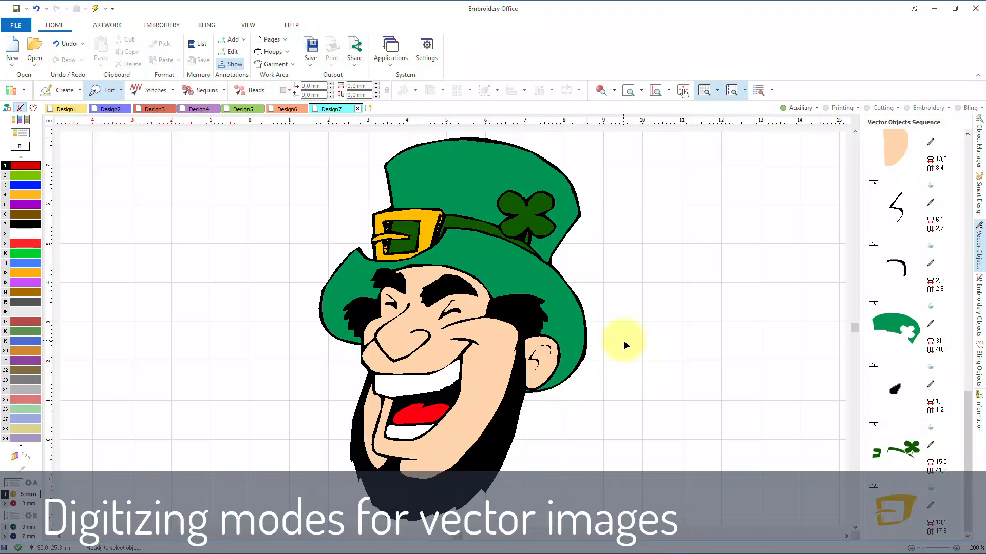
Examine the leprechaun's separate vector shapes: hat crown, buckle, brim, face and tongue, looking closely at the tongue's outline and nodes
{"action": "left_click", "coordinate": [475, 174]}
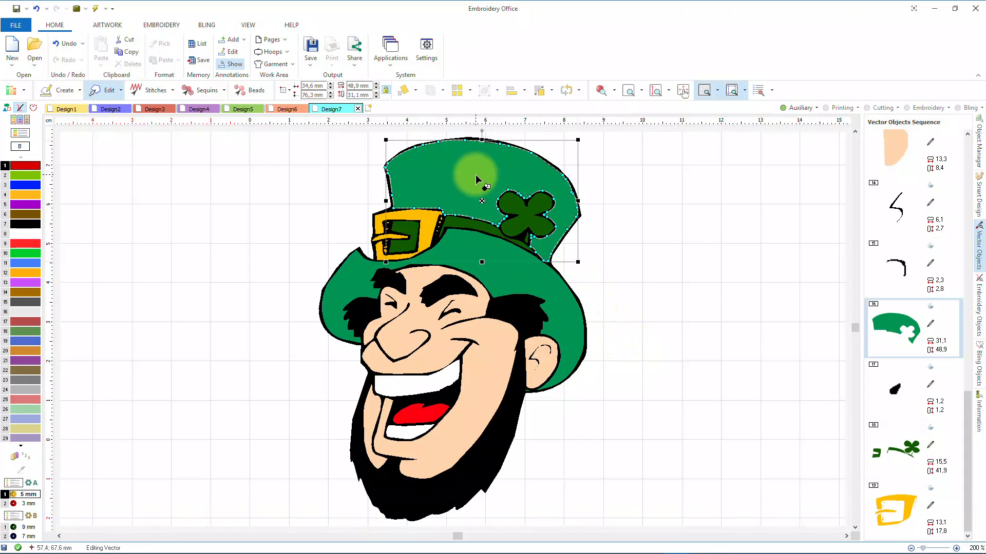
{"action": "left_click", "coordinate": [434, 229]}
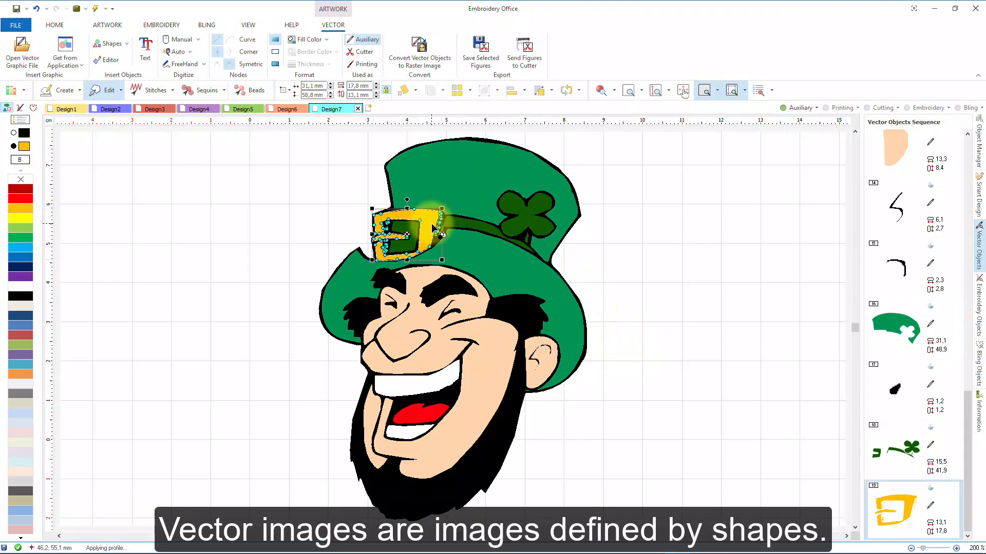
{"action": "left_click", "coordinate": [478, 261]}
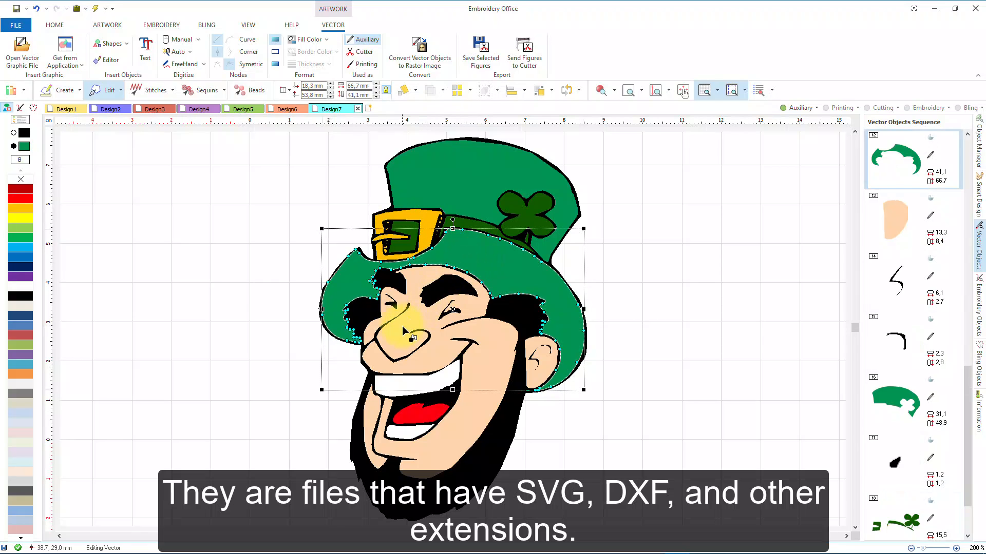
{"action": "left_click", "coordinate": [402, 329]}
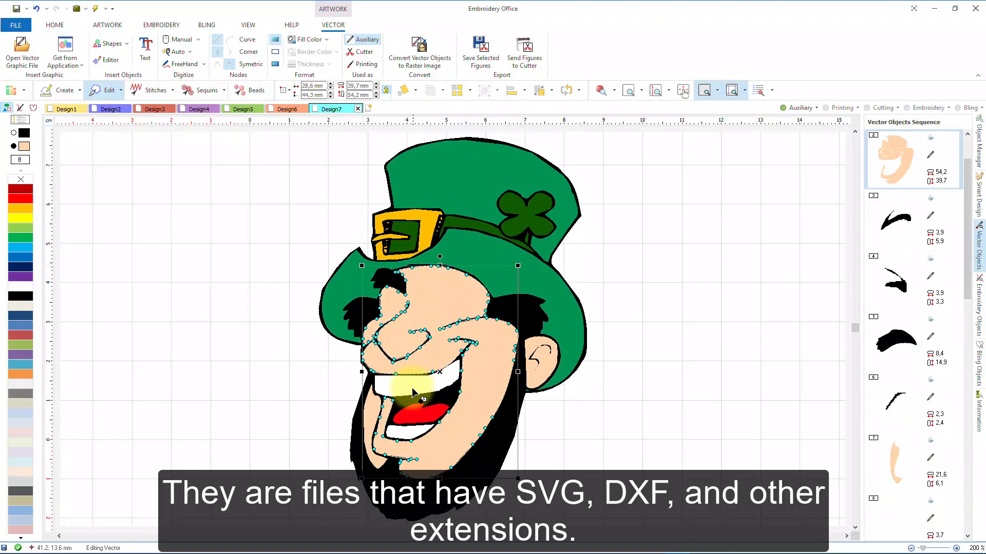
{"action": "left_click", "coordinate": [406, 417]}
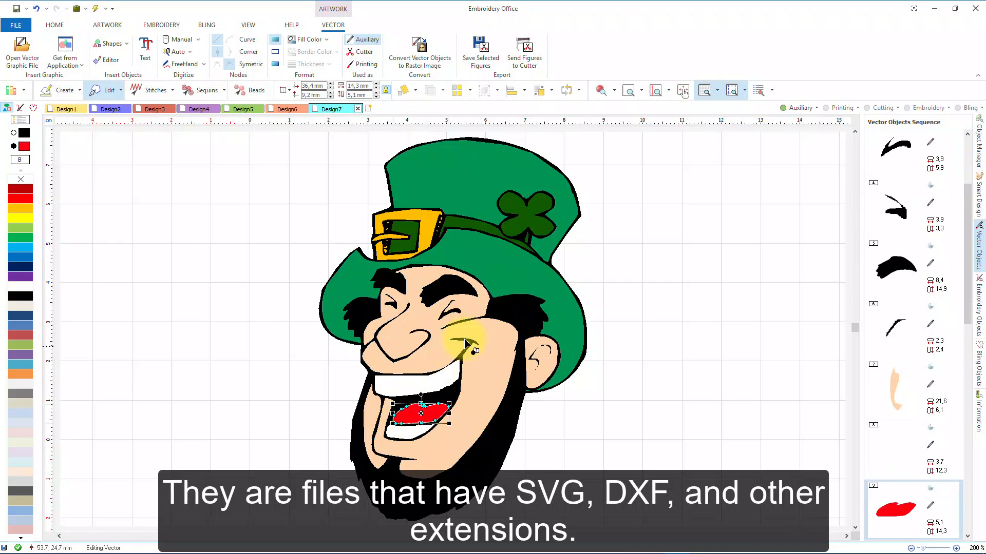
{"action": "left_click", "coordinate": [628, 90]}
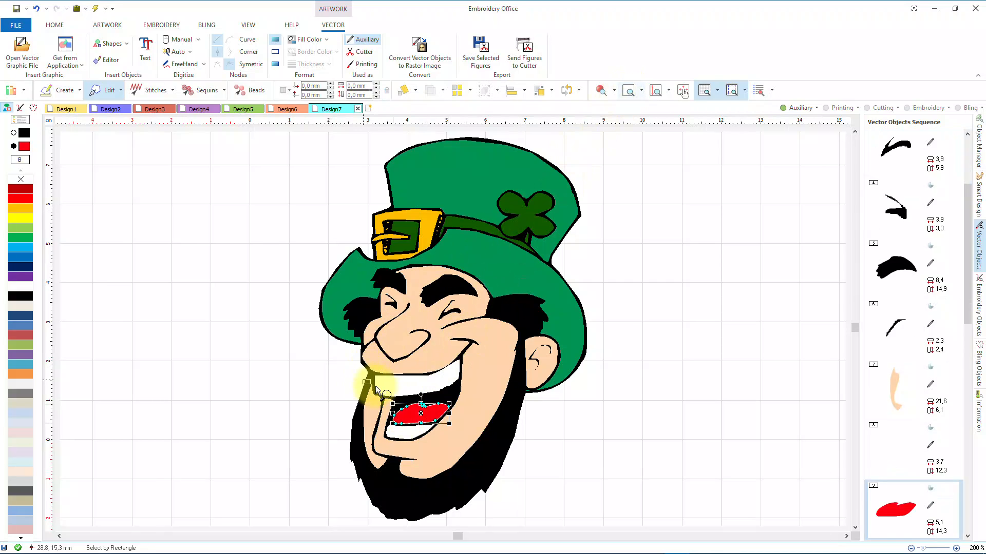
{"action": "left_click_drag", "start_coordinate": [362, 378], "coordinate": [487, 457]}
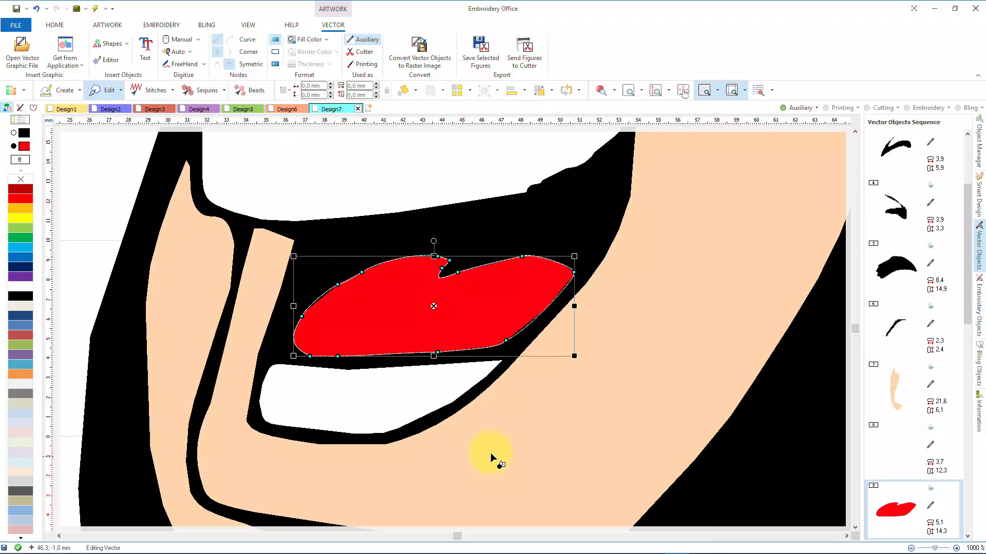
{"action": "left_click", "coordinate": [470, 311]}
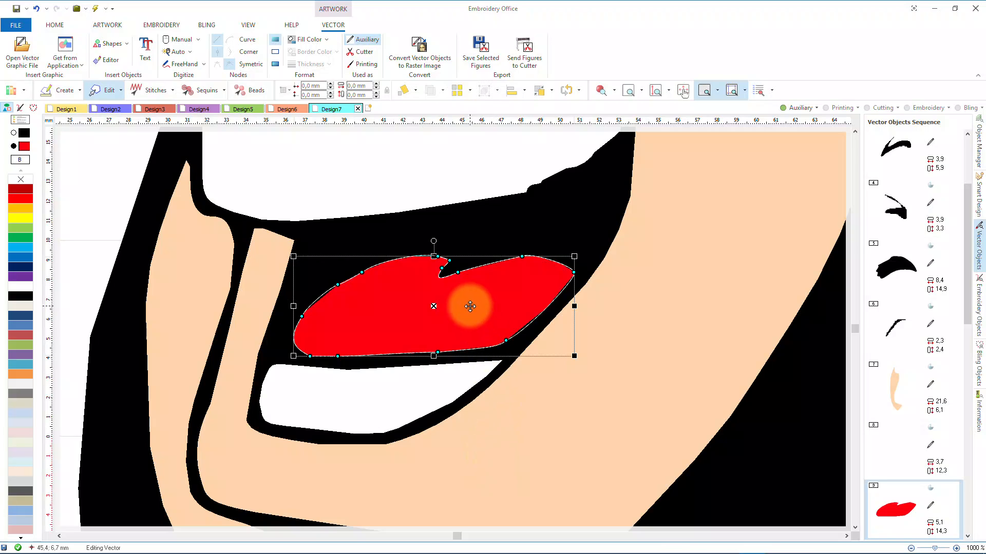
Create a new blank design and look through the sources available for opening raster and vector images
{"action": "left_click", "coordinate": [369, 109]}
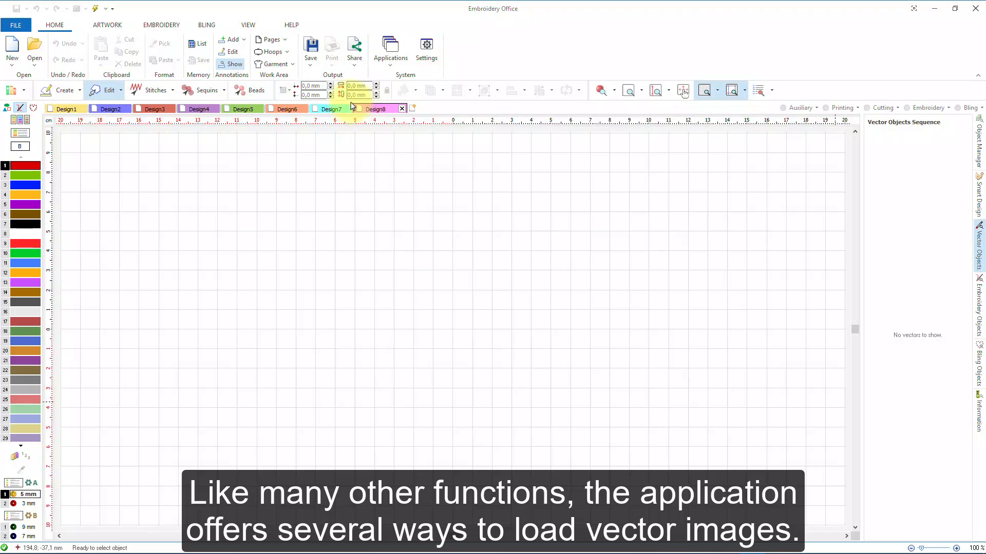
{"action": "left_click", "coordinate": [115, 29]}
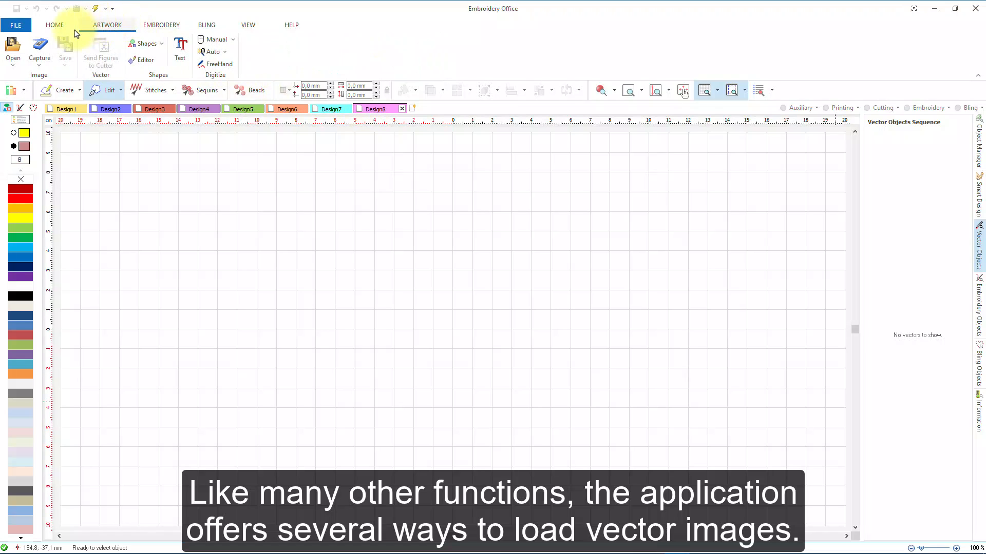
{"action": "left_click", "coordinate": [13, 64]}
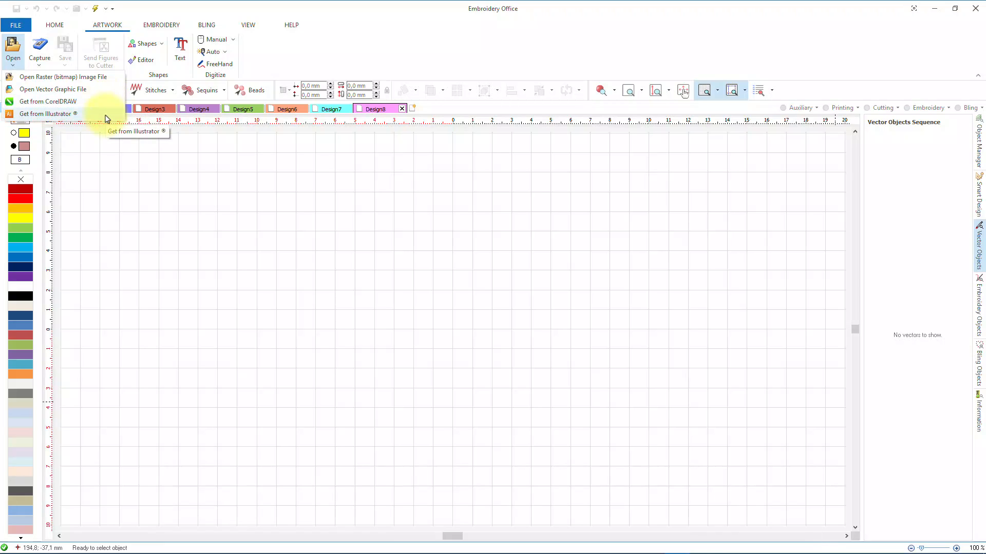
{"action": "left_click", "coordinate": [91, 144]}
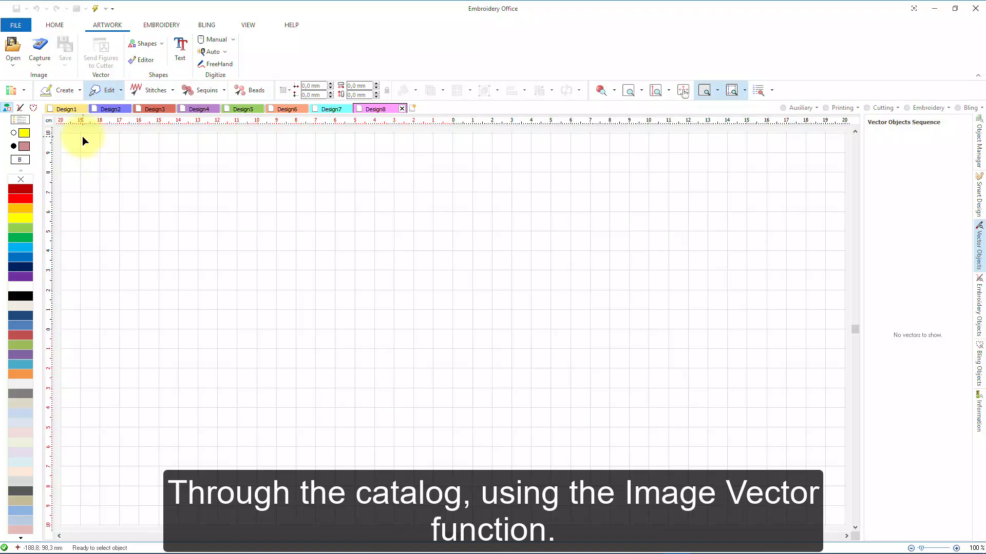
Insert the wheelbarrow image ASV-037 from the vector catalog into the blank design and close the catalog
{"action": "left_click", "coordinate": [12, 95]}
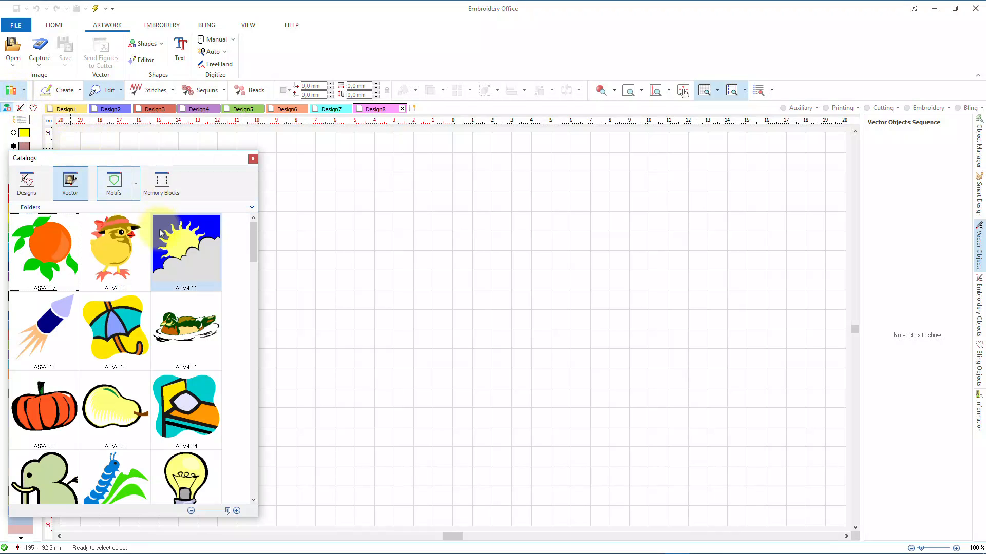
{"action": "scroll", "coordinate": [255, 335], "scroll_direction": "down", "scroll_amount": 5}
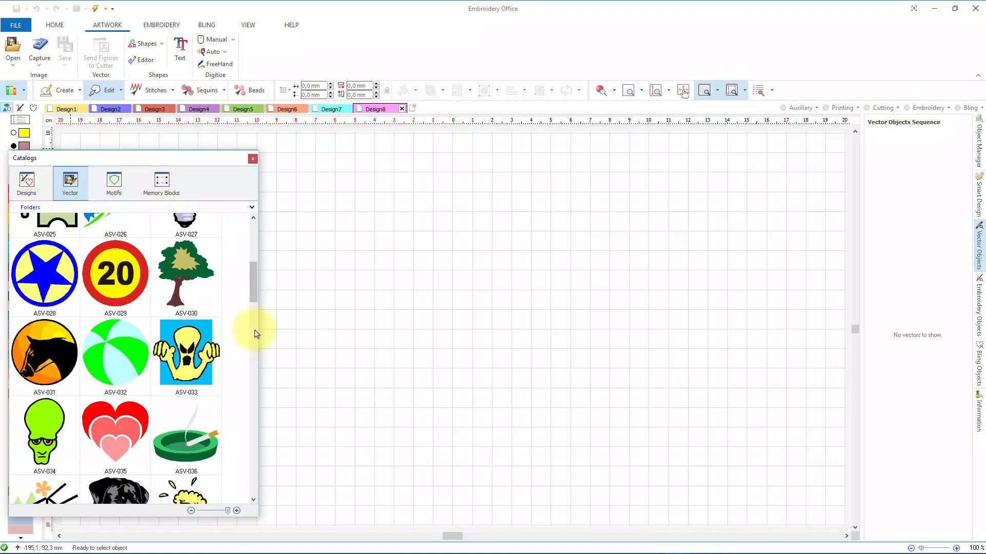
{"action": "scroll", "coordinate": [255, 334], "scroll_direction": "down", "scroll_amount": 4}
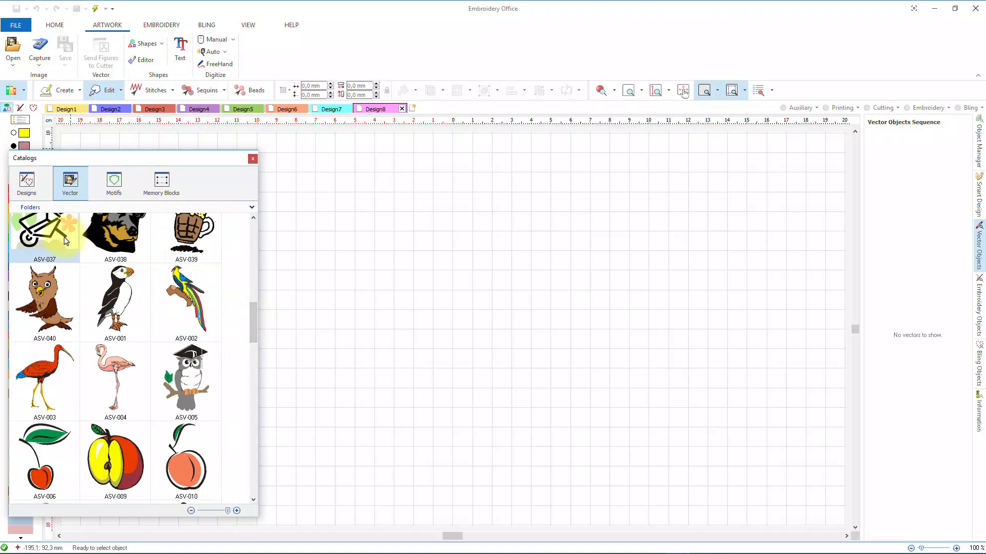
{"action": "left_click_drag", "start_coordinate": [50, 239], "coordinate": [97, 231]}
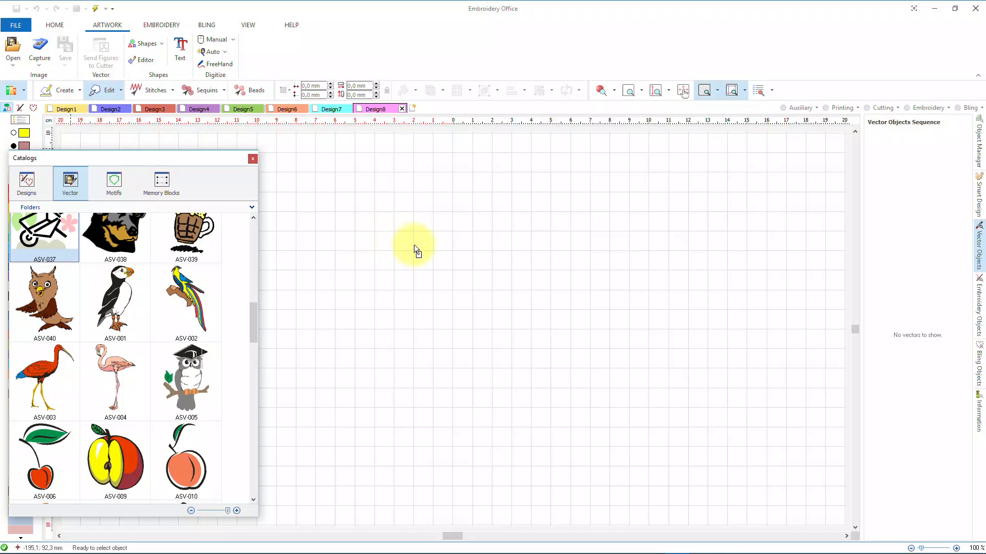
{"action": "left_click_drag", "start_coordinate": [414, 245], "coordinate": [413, 244]}
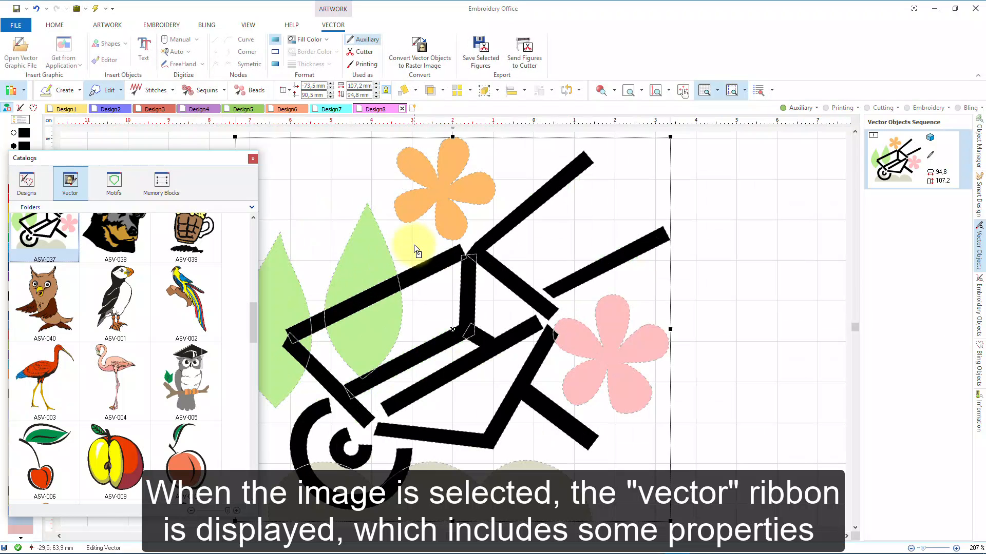
{"action": "left_click", "coordinate": [252, 159]}
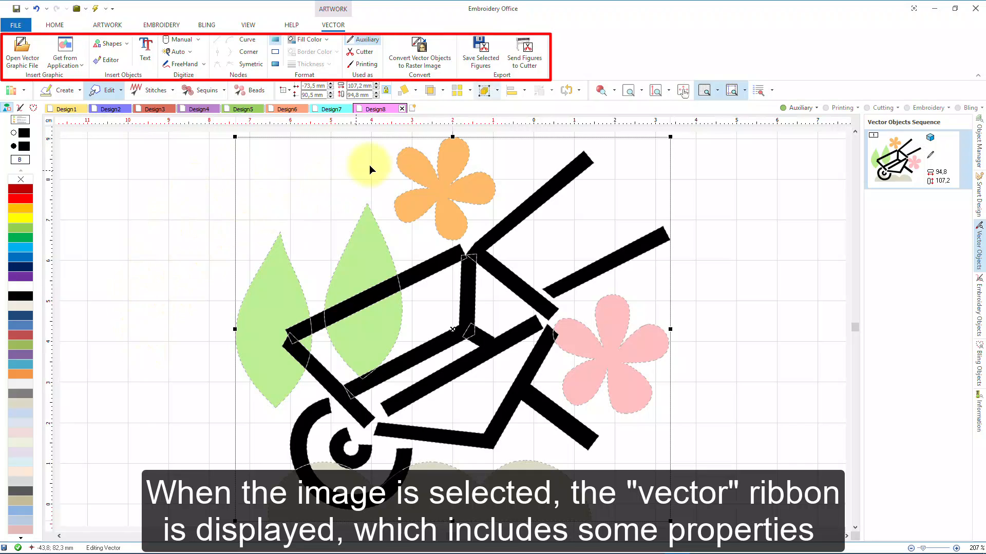
Ungroup all objects of the wheelbarrow image and select the orange flower and both green leaves one by one
{"action": "left_click", "coordinate": [498, 90]}
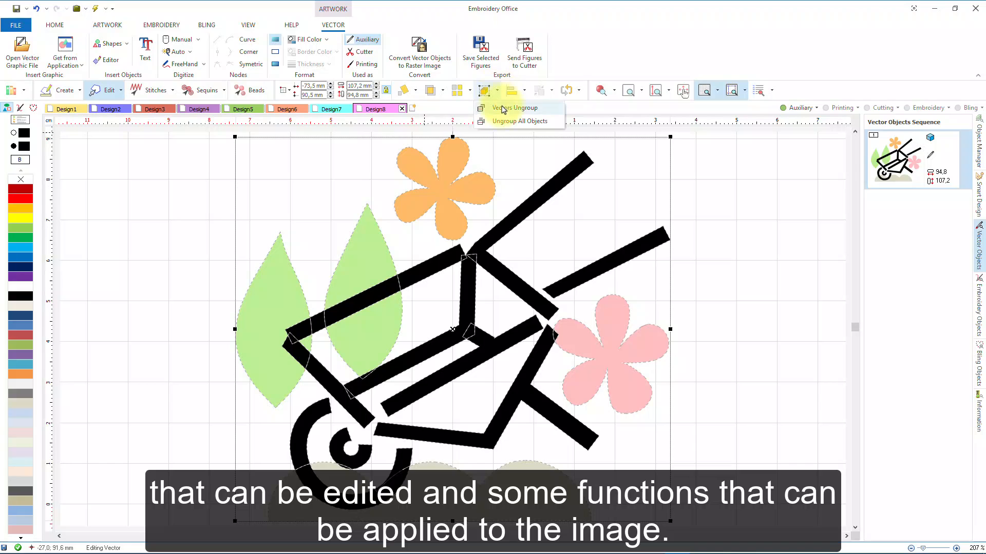
{"action": "left_click", "coordinate": [504, 123]}
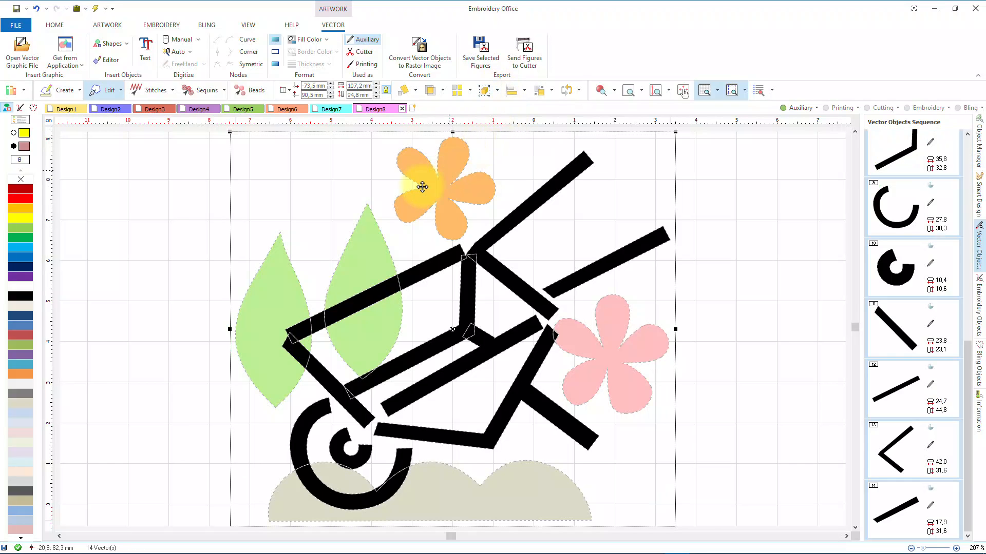
{"action": "left_click", "coordinate": [434, 168]}
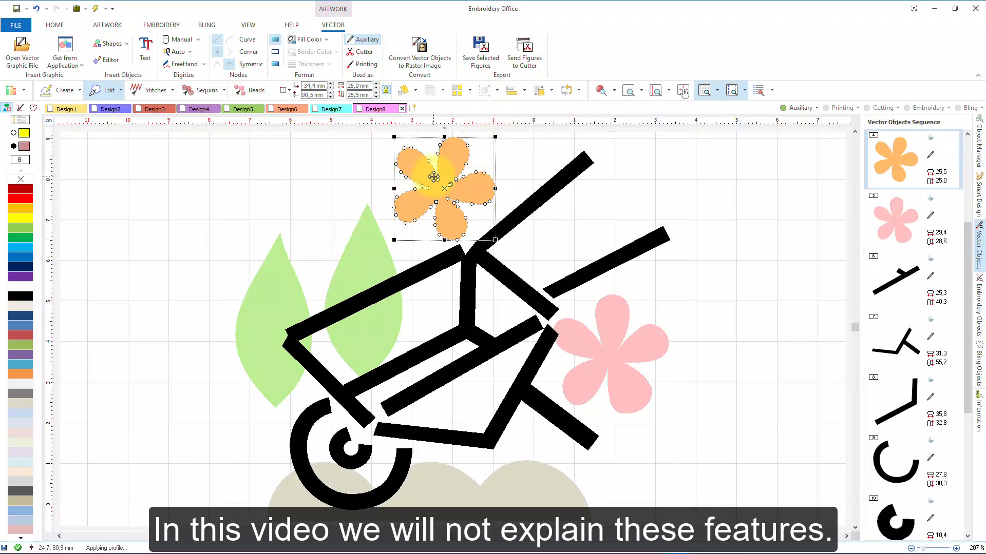
{"action": "left_click", "coordinate": [362, 253]}
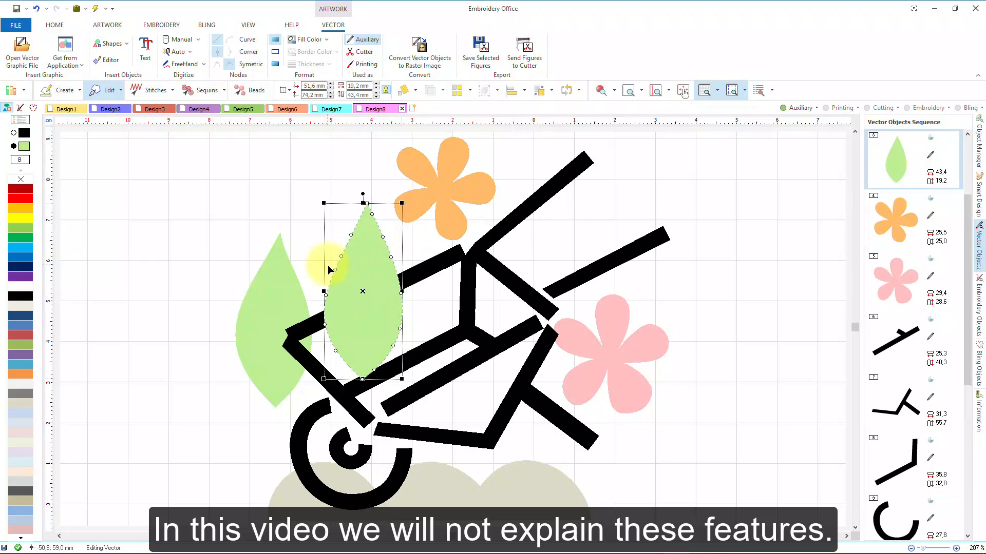
{"action": "left_click", "coordinate": [285, 283]}
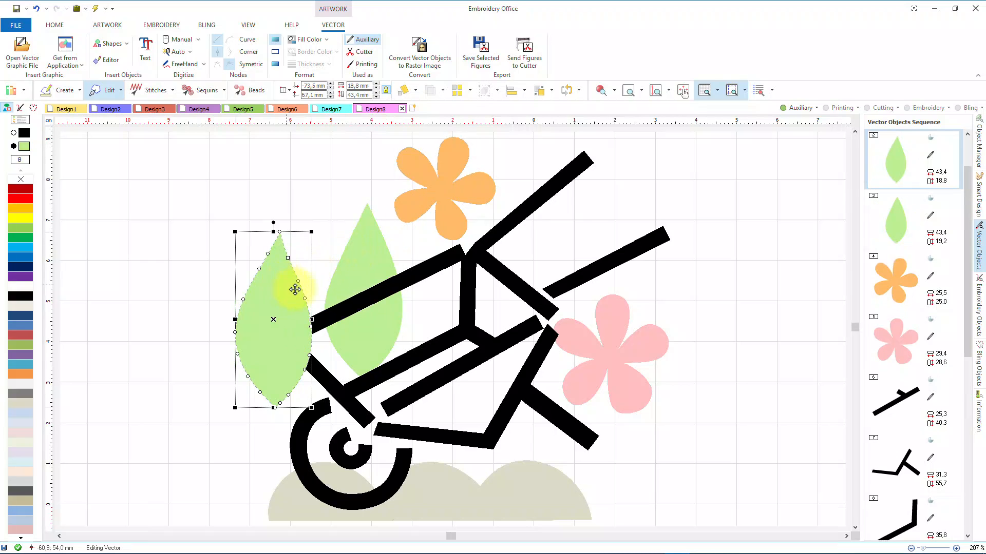
Set up a new uniform fill area object with manual digitizing, working close up on the pink flower
{"action": "left_click", "coordinate": [359, 301]}
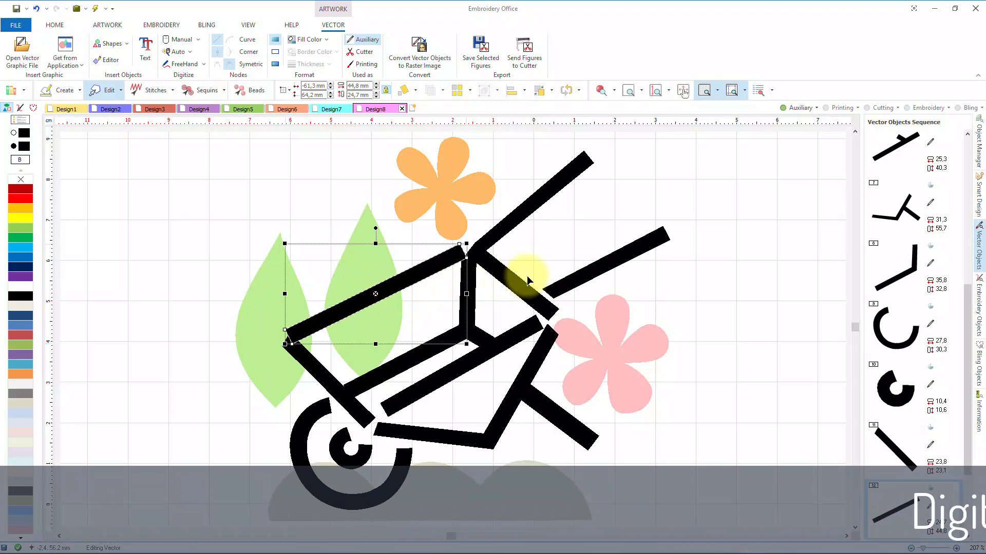
{"action": "left_click", "coordinate": [978, 207]}
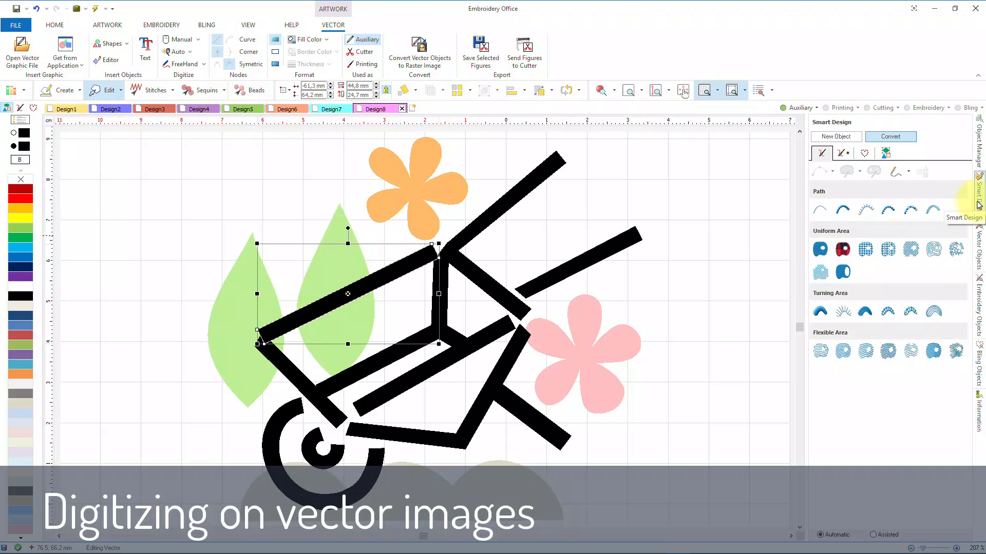
{"action": "left_click", "coordinate": [851, 137]}
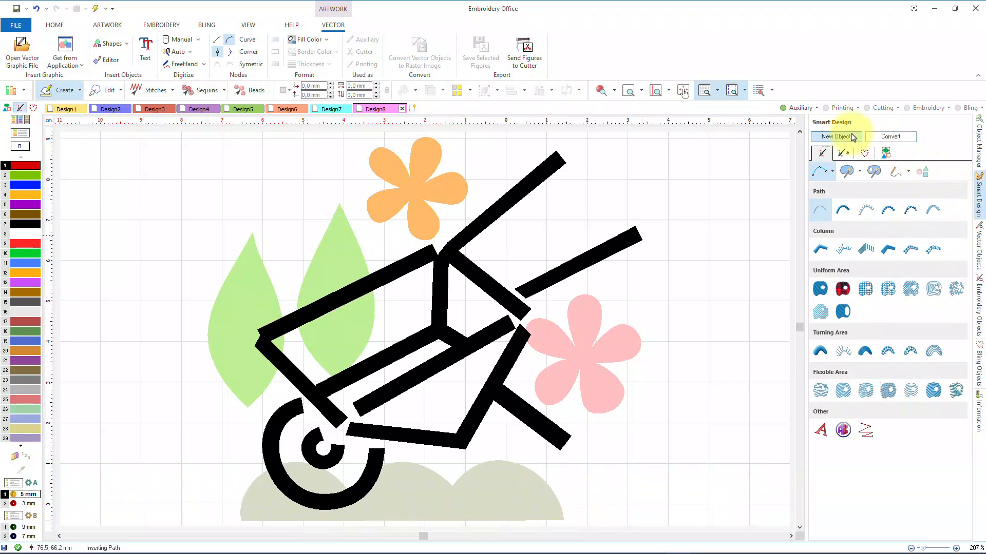
{"action": "left_click", "coordinate": [820, 289]}
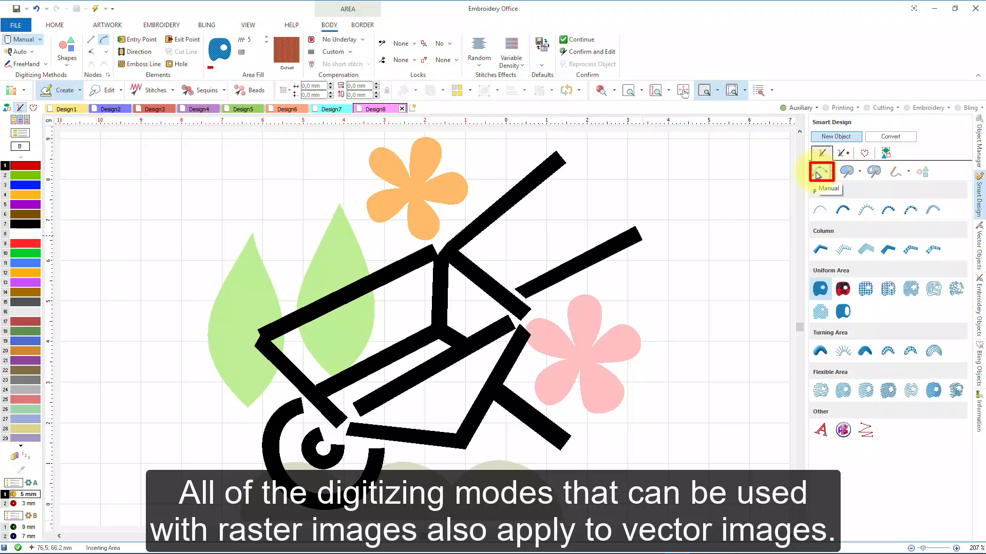
{"action": "left_click", "coordinate": [817, 175]}
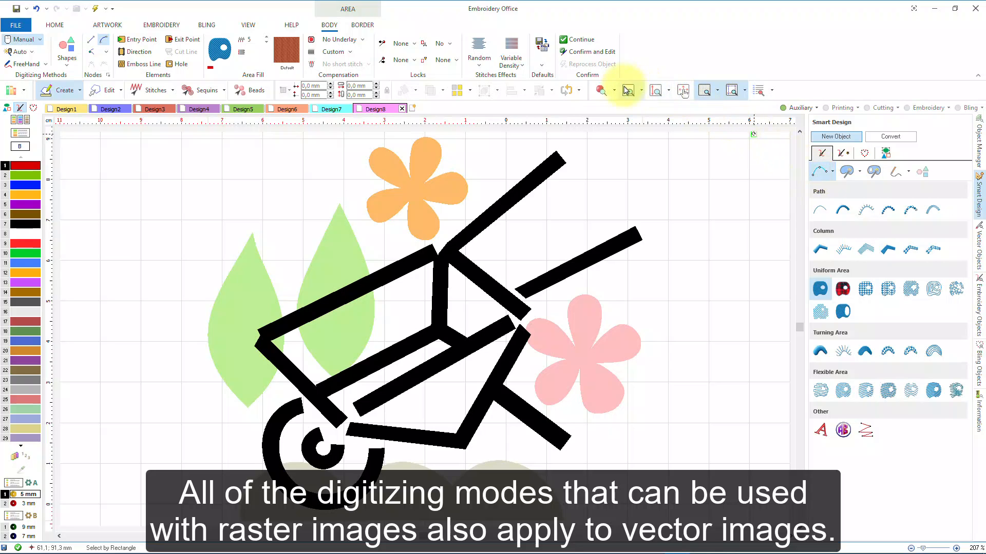
{"action": "left_click", "coordinate": [627, 91]}
{"action": "left_click_drag", "start_coordinate": [497, 281], "coordinate": [676, 439]}
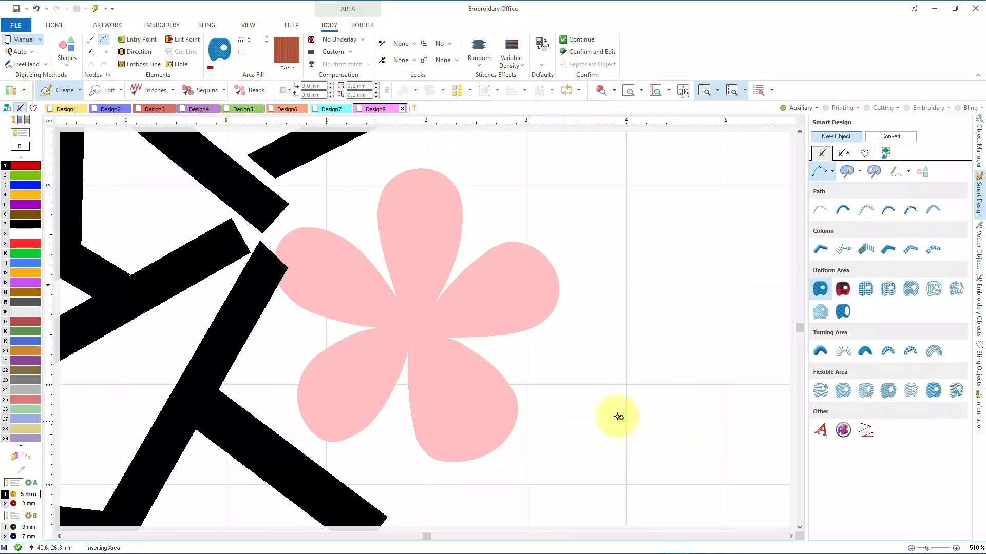
Trace the pink flower's lower-right petal with curve points, starting and ending at the notches beside the flower's centre
{"action": "left_click", "coordinate": [407, 352]}
{"action": "left_click", "coordinate": [412, 425]}
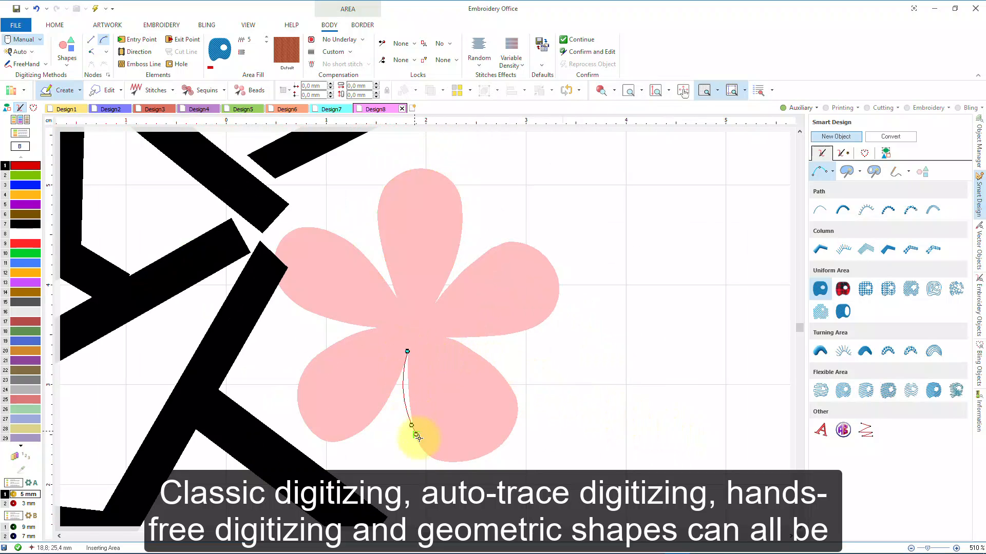
{"action": "left_click", "coordinate": [432, 457]}
{"action": "left_click", "coordinate": [483, 455]}
{"action": "left_click", "coordinate": [520, 413]}
{"action": "left_click", "coordinate": [497, 371]}
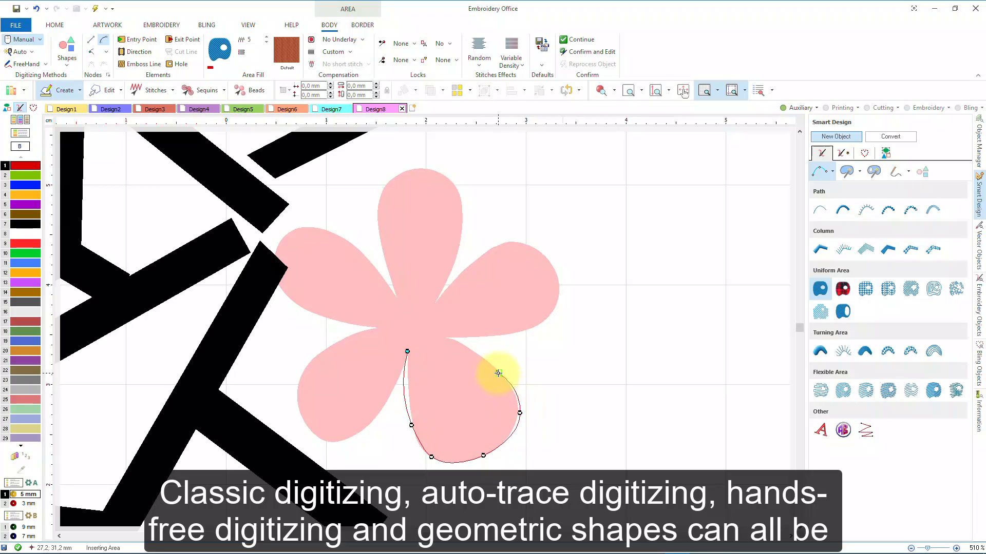
{"action": "left_click", "coordinate": [478, 354]}
{"action": "left_click", "coordinate": [445, 337]}
Continue the fill outline around the pink flower's upper-right petal to the notch below its top petal
{"action": "left_click", "coordinate": [490, 335]}
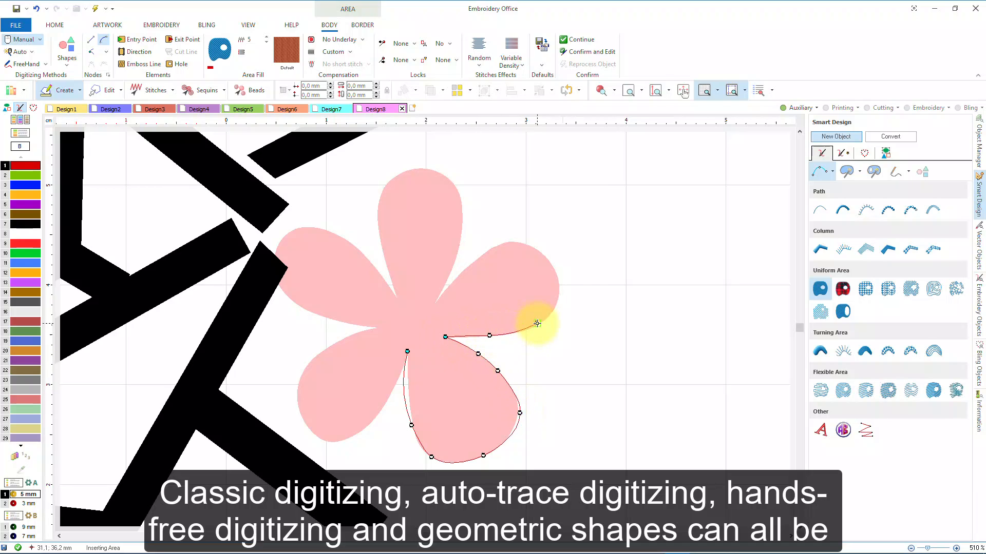
{"action": "left_click", "coordinate": [537, 323]}
{"action": "left_click", "coordinate": [560, 290]}
{"action": "left_click", "coordinate": [547, 259]}
{"action": "left_click", "coordinate": [511, 242]}
{"action": "left_click", "coordinate": [480, 255]}
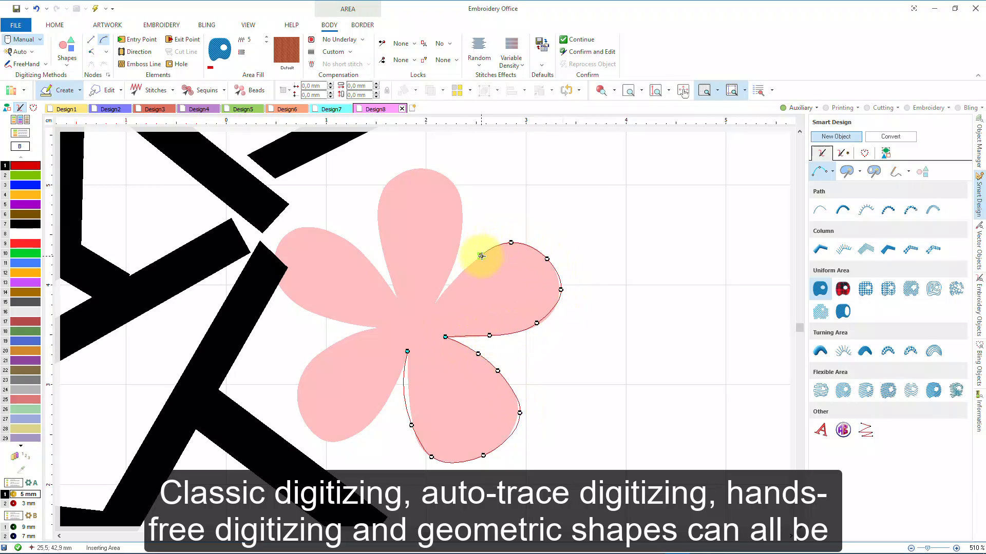
{"action": "left_click", "coordinate": [439, 299]}
Continue the outline around the pink flower's top petal down to the notch before the upper-left petal
{"action": "left_click", "coordinate": [454, 266]}
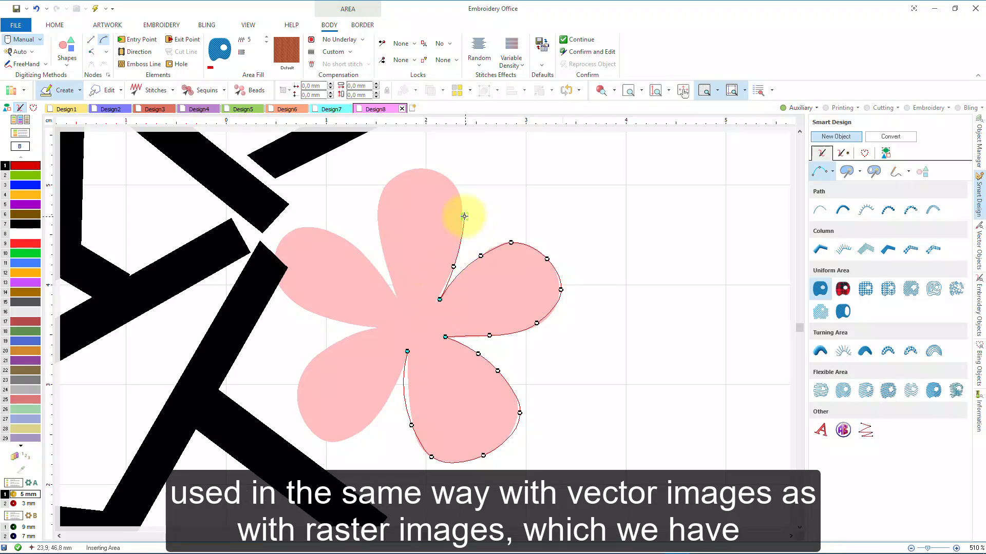
{"action": "left_click", "coordinate": [461, 215]}
{"action": "left_click", "coordinate": [451, 178]}
{"action": "left_click", "coordinate": [411, 168]}
{"action": "left_click", "coordinate": [382, 194]}
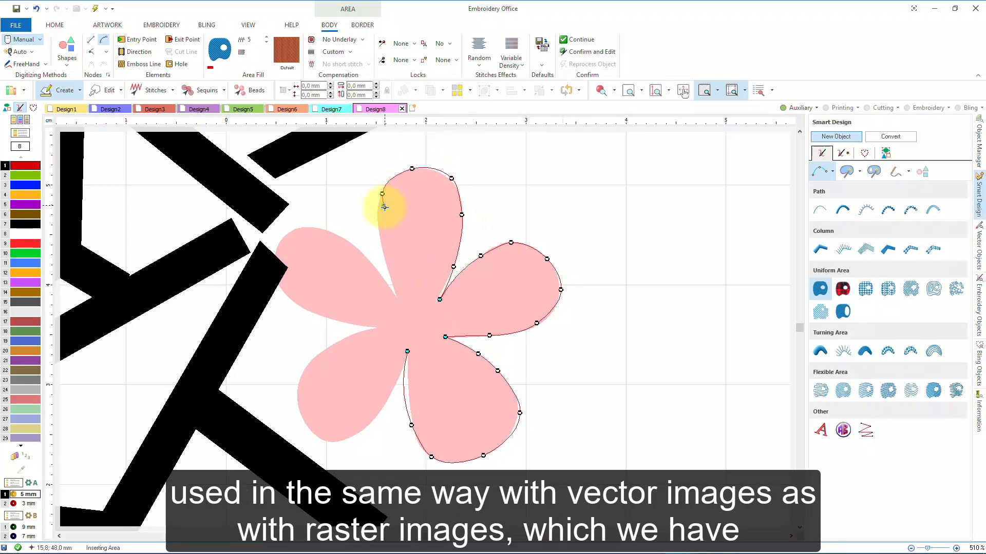
{"action": "left_click", "coordinate": [379, 235]}
{"action": "left_click", "coordinate": [386, 266]}
{"action": "left_click", "coordinate": [397, 299]}
Continue the outline around the pink flower's upper-left petal to the notch above the lower-left petal
{"action": "left_click", "coordinate": [376, 268]}
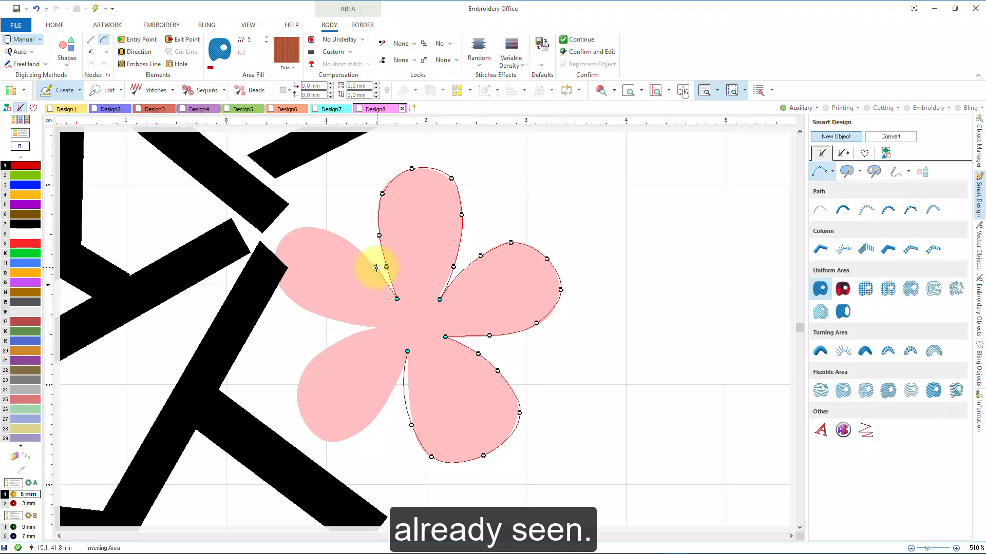
{"action": "left_click", "coordinate": [338, 234]}
{"action": "left_click", "coordinate": [304, 229]}
{"action": "left_click", "coordinate": [280, 242]}
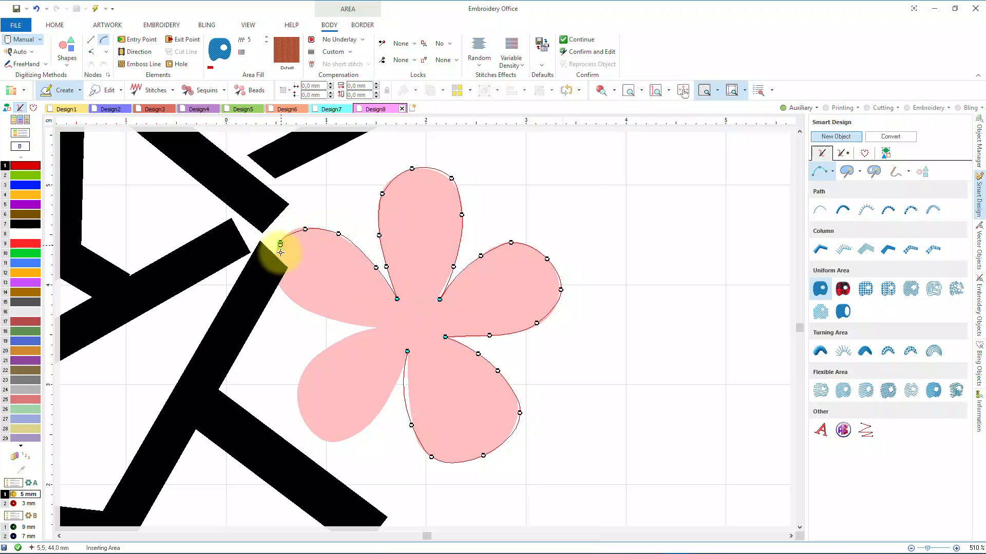
{"action": "left_click", "coordinate": [276, 281]}
{"action": "left_click", "coordinate": [300, 306]}
{"action": "left_click", "coordinate": [338, 320]}
{"action": "left_click", "coordinate": [377, 327]}
Trace the pink flower's lower-left petal and close the outline at the starting point
{"action": "left_click", "coordinate": [342, 340]}
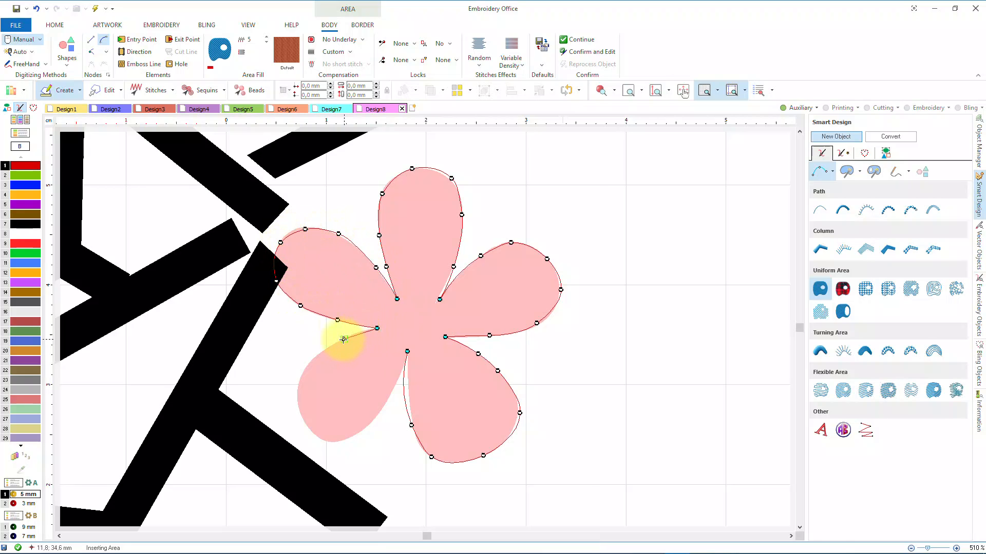
{"action": "left_click", "coordinate": [311, 363]}
{"action": "left_click", "coordinate": [298, 399]}
{"action": "left_click", "coordinate": [306, 426]}
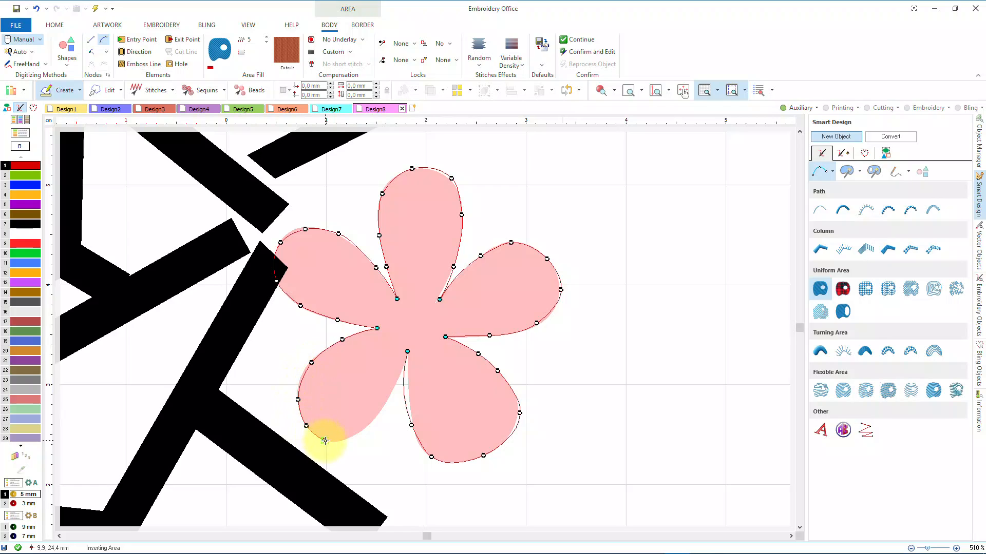
{"action": "left_click", "coordinate": [331, 442]}
{"action": "left_click", "coordinate": [367, 424]}
{"action": "left_click", "coordinate": [390, 397]}
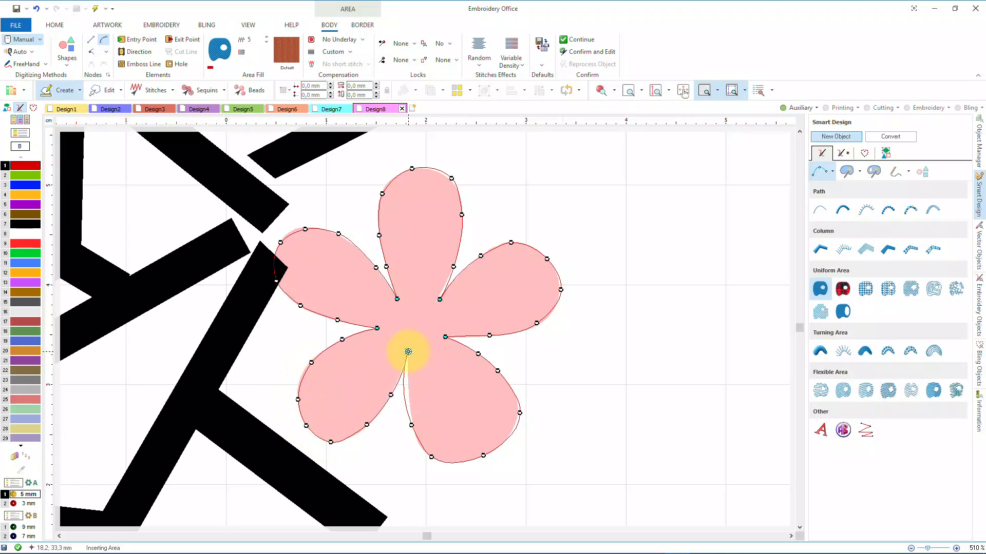
{"action": "right_click", "coordinate": [408, 352]}
Define the fill's stitch direction as a diagonal line across the flower, rising from lower left to upper right
{"action": "left_click", "coordinate": [392, 316]}
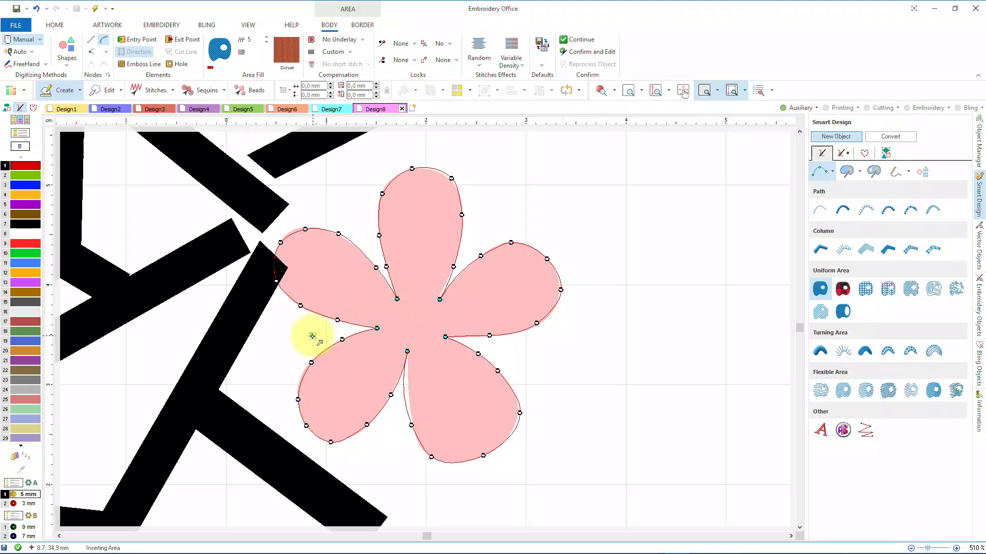
{"action": "left_click", "coordinate": [312, 336]}
{"action": "left_click", "coordinate": [507, 207]}
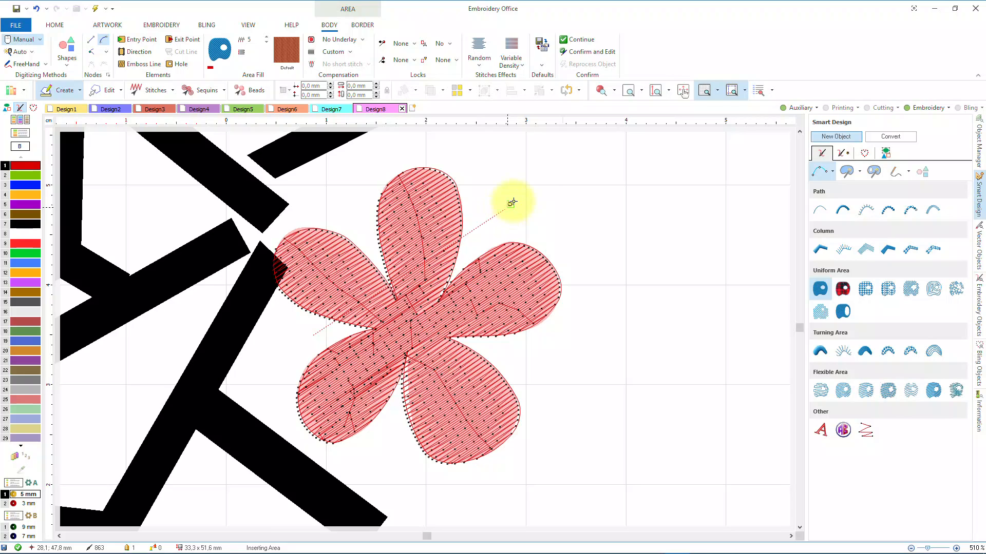
Digitize the orange flower automatically as a uniform fill area and show the stitches in realistic view
{"action": "left_click", "coordinate": [656, 93]}
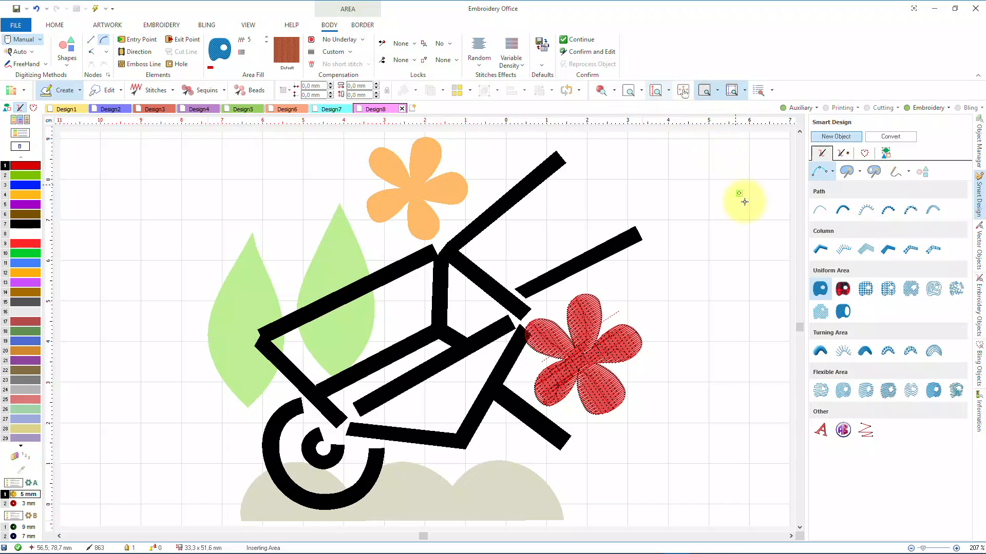
{"action": "left_click", "coordinate": [855, 174]}
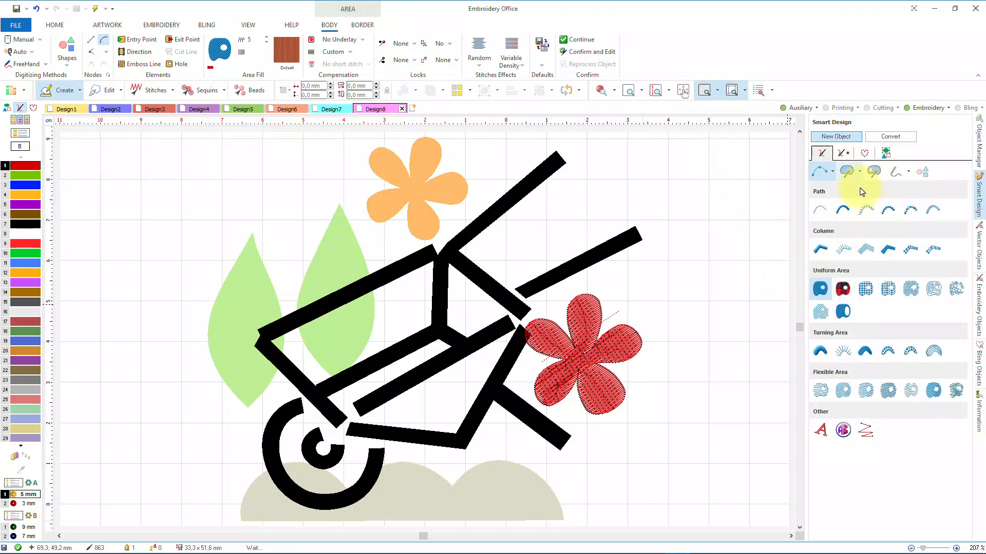
{"action": "left_click", "coordinate": [413, 188]}
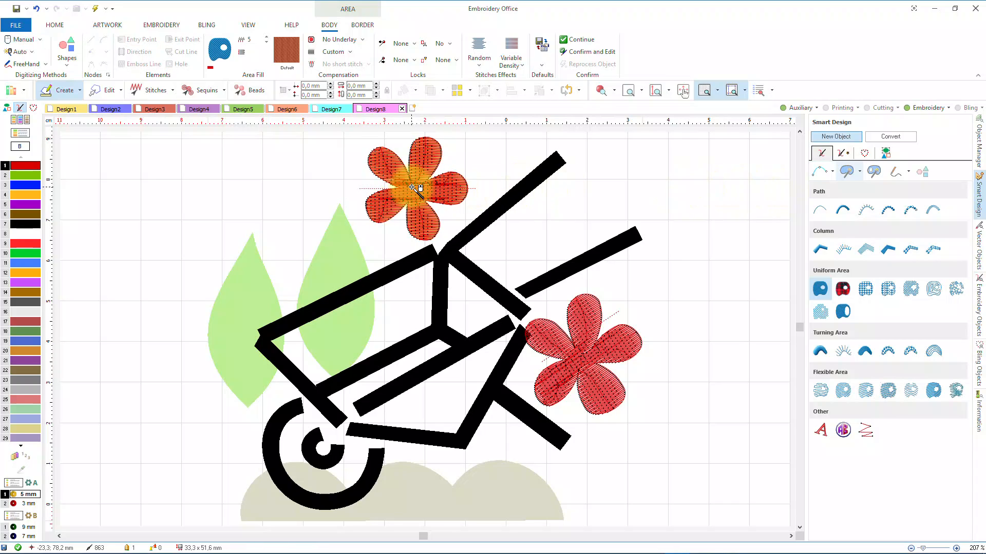
{"action": "left_click", "coordinate": [601, 91]}
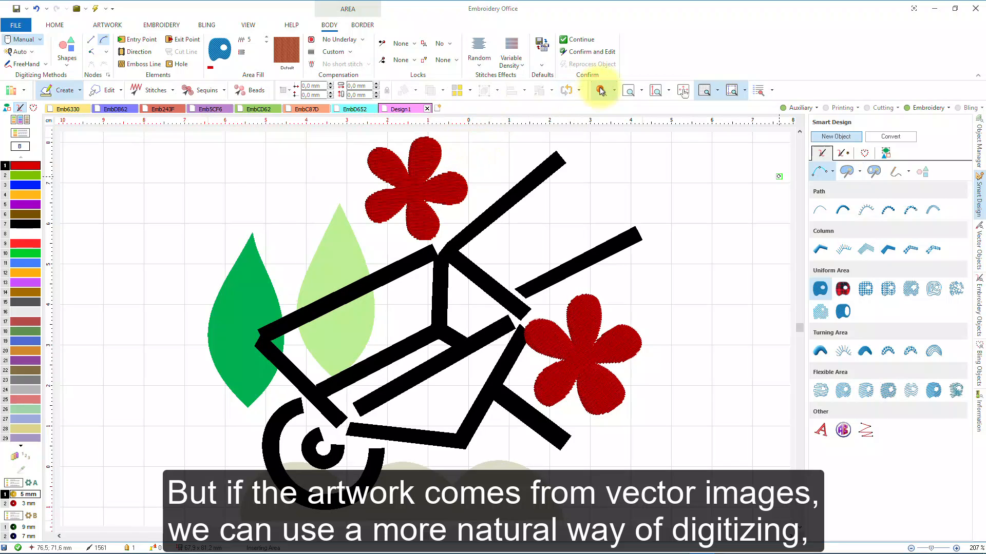
Create a new blank design, insert the wheelbarrow image from the vector catalog and close the catalog
{"action": "left_click", "coordinate": [55, 26]}
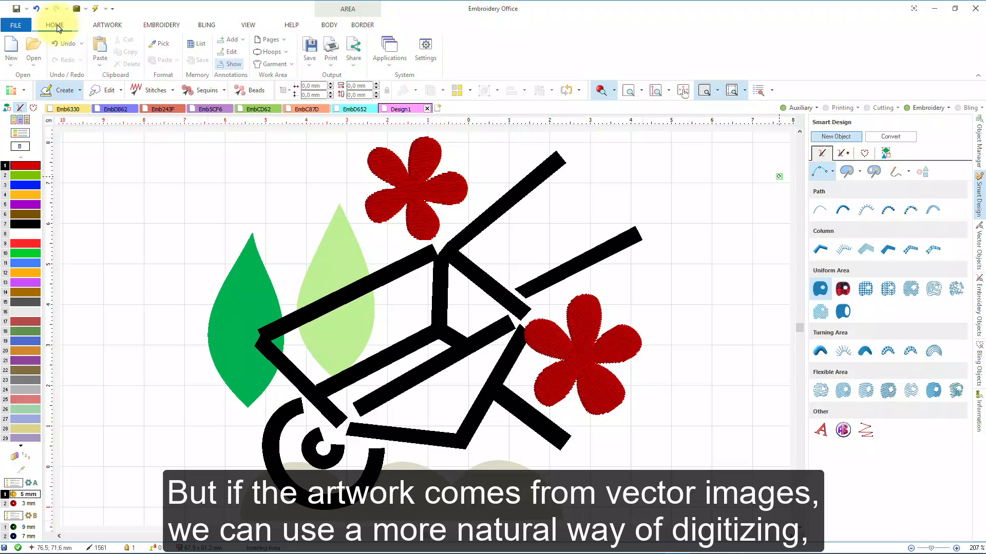
{"action": "left_click", "coordinate": [12, 52]}
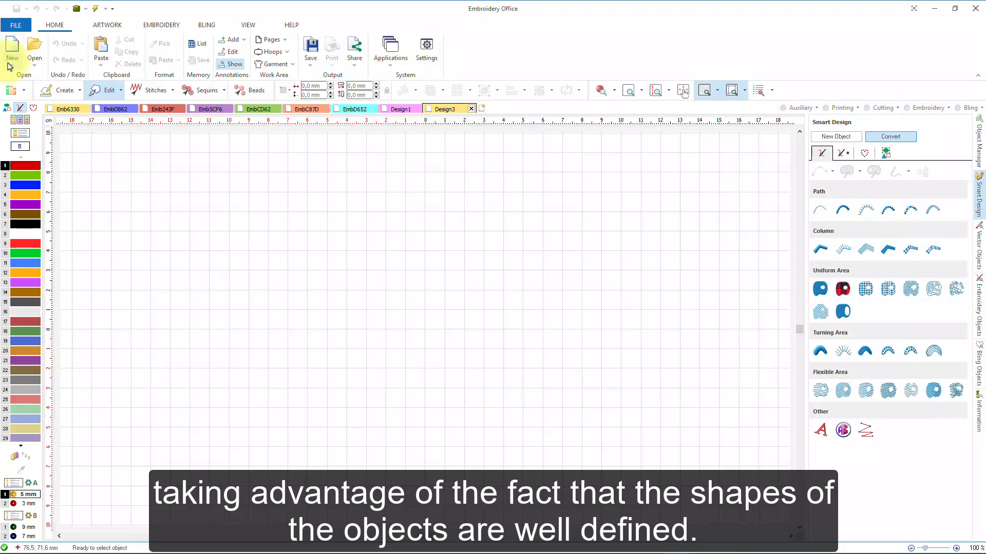
{"action": "left_click", "coordinate": [9, 93]}
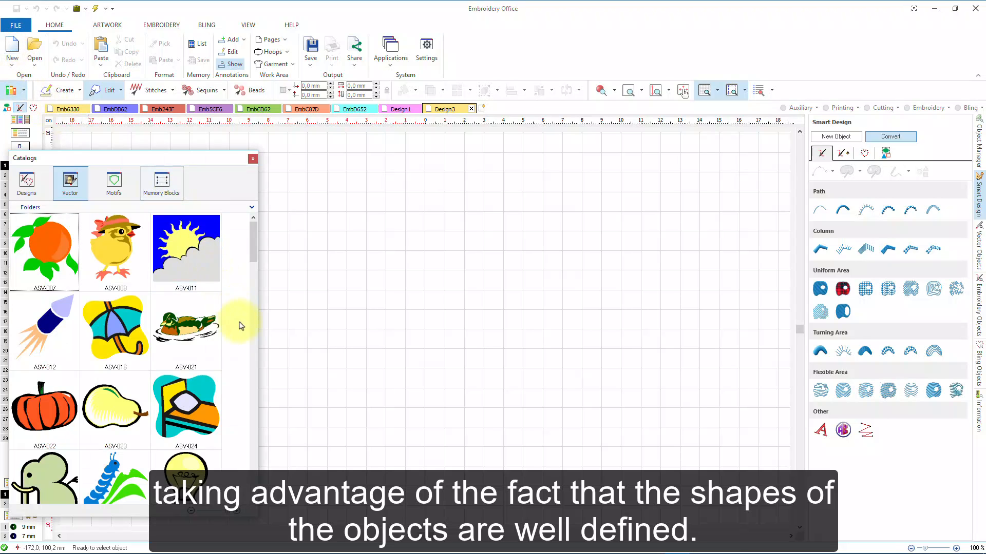
{"action": "left_click", "coordinate": [251, 358]}
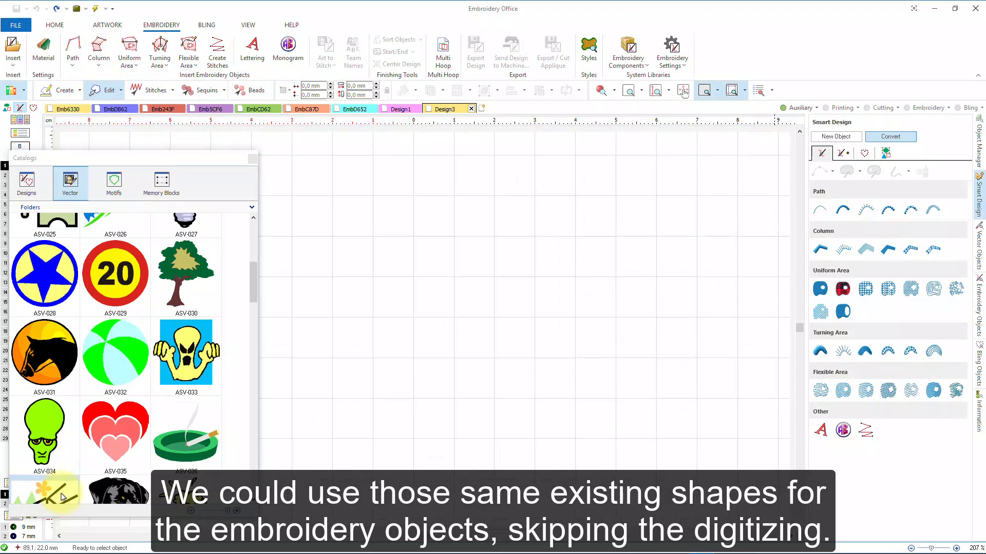
{"action": "left_click", "coordinate": [61, 497]}
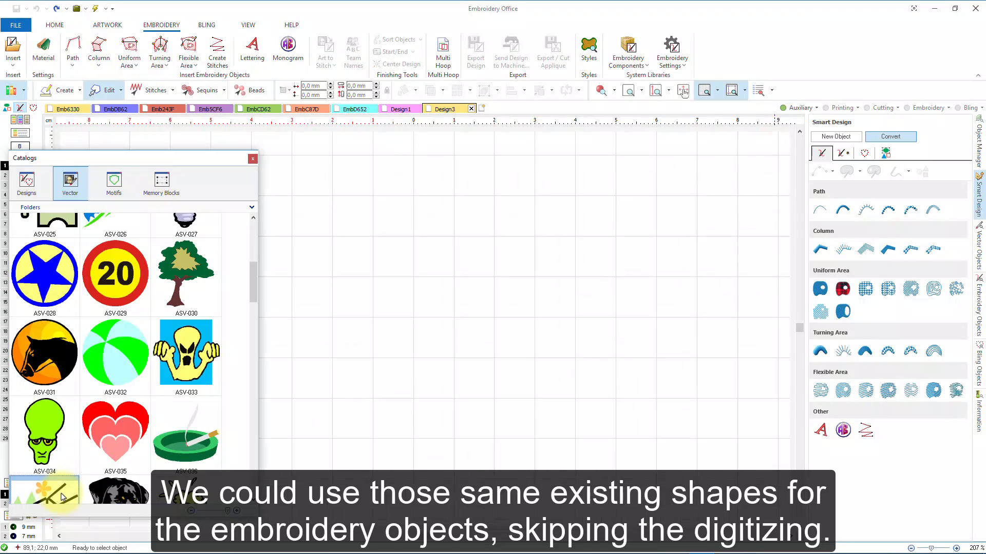
{"action": "left_click_drag", "start_coordinate": [62, 497], "coordinate": [389, 279]}
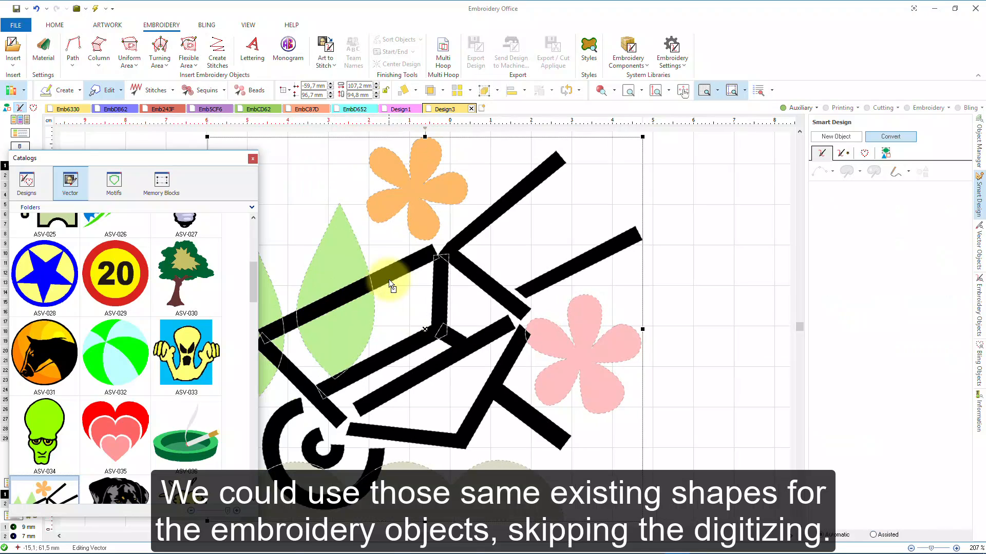
{"action": "left_click", "coordinate": [252, 160]}
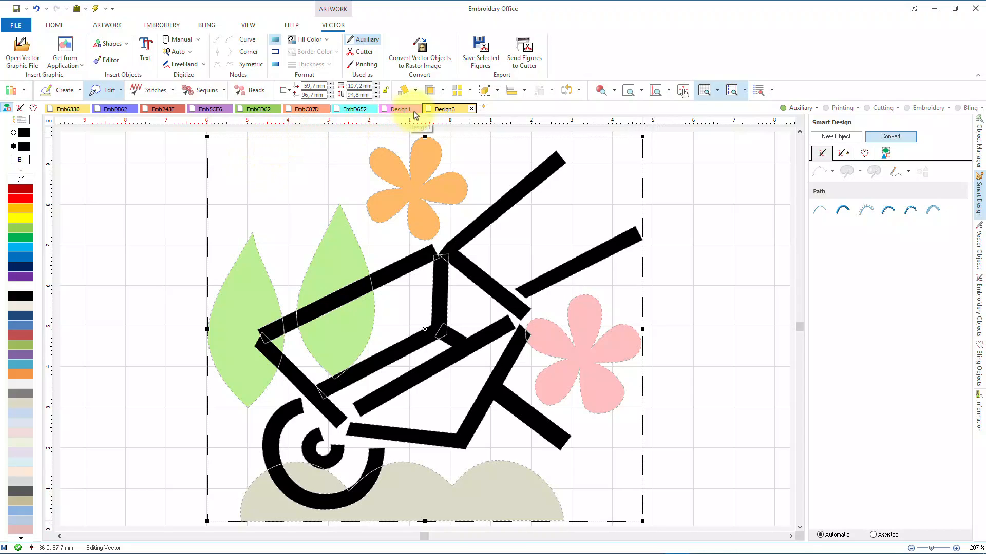
Ungroup the wheelbarrow image and select the green leaves and the black beam overlapping them individually
{"action": "left_click", "coordinate": [496, 90]}
{"action": "left_click", "coordinate": [501, 121]}
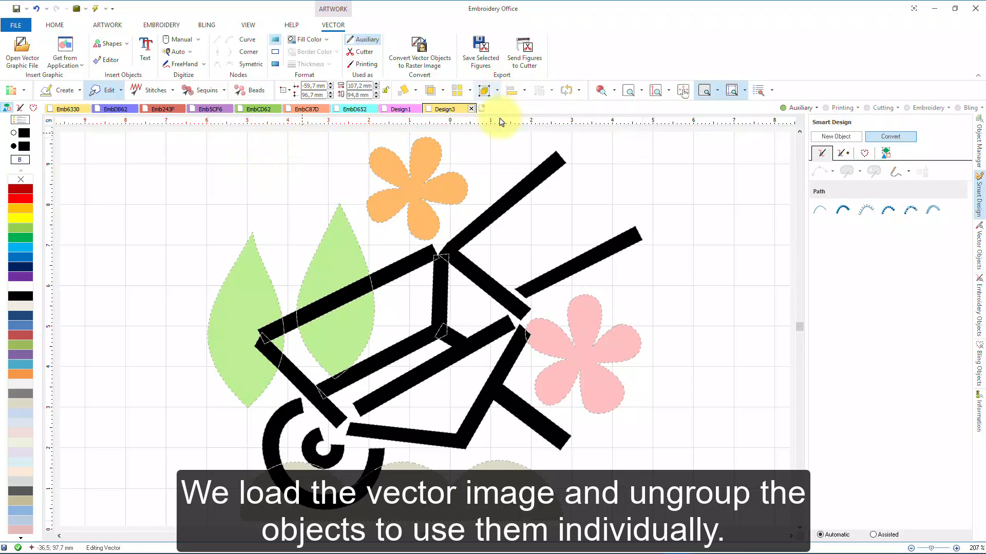
{"action": "left_click", "coordinate": [258, 288]}
{"action": "left_click", "coordinate": [325, 268]}
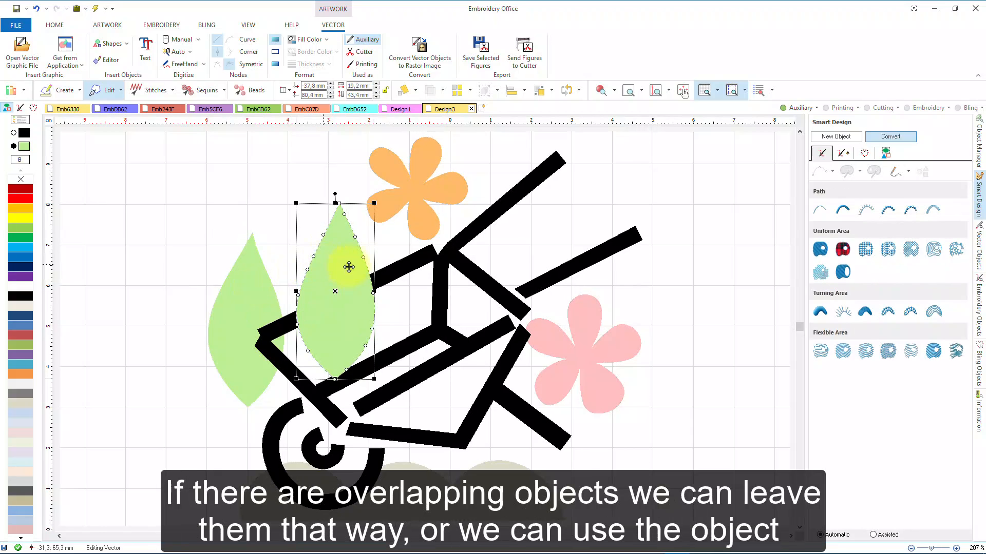
{"action": "left_click", "coordinate": [397, 269]}
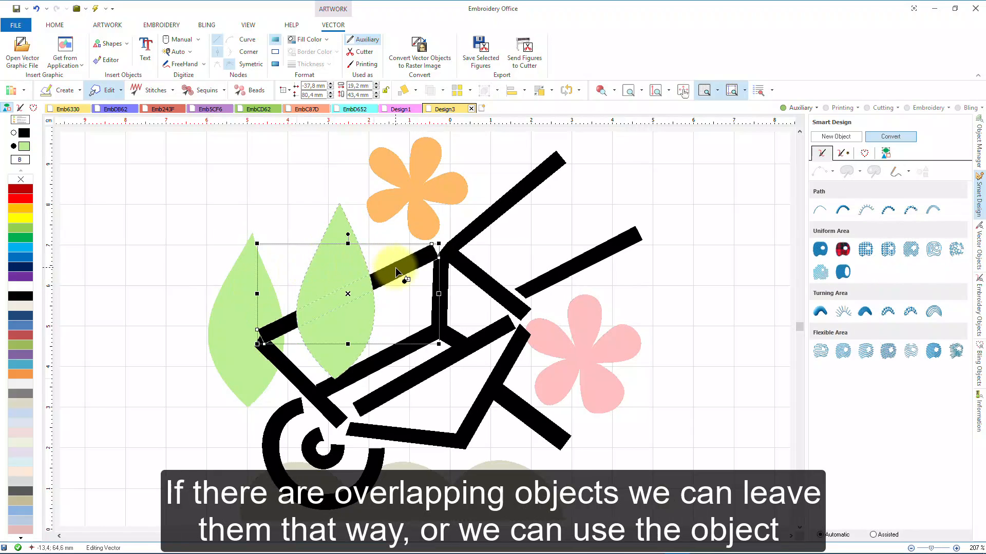
Convert the orange flower's vector shape directly into a uniform fill area embroidery object
{"action": "left_click", "coordinate": [420, 189]}
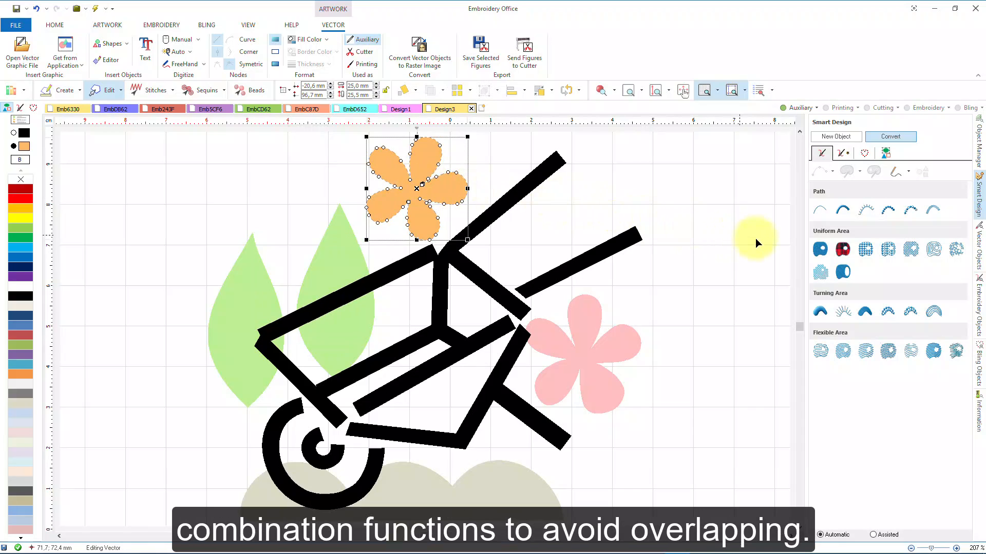
{"action": "left_click", "coordinate": [820, 251]}
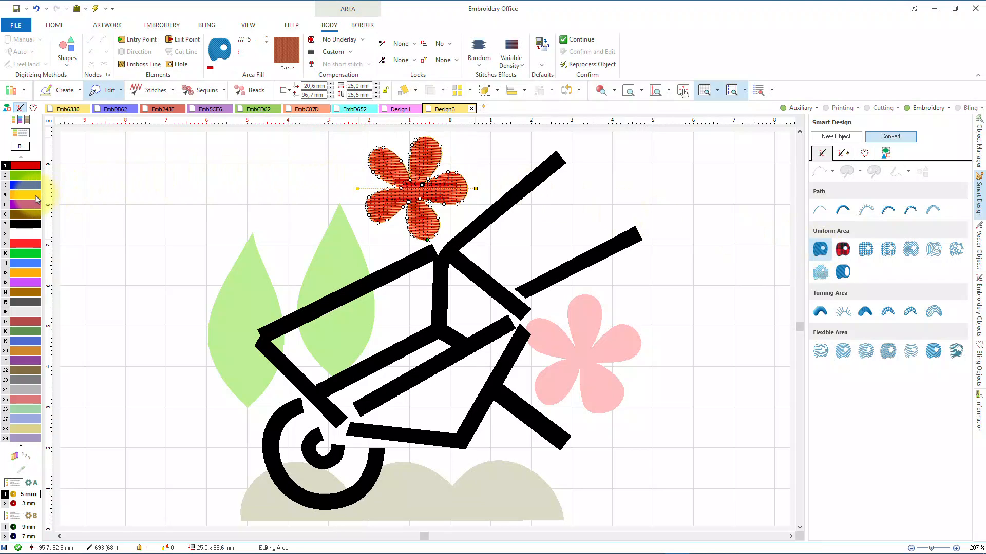
Assign needle 4 to the converted flower and convert both leaves into uniform fill areas using green needle 10
{"action": "left_click", "coordinate": [25, 195]}
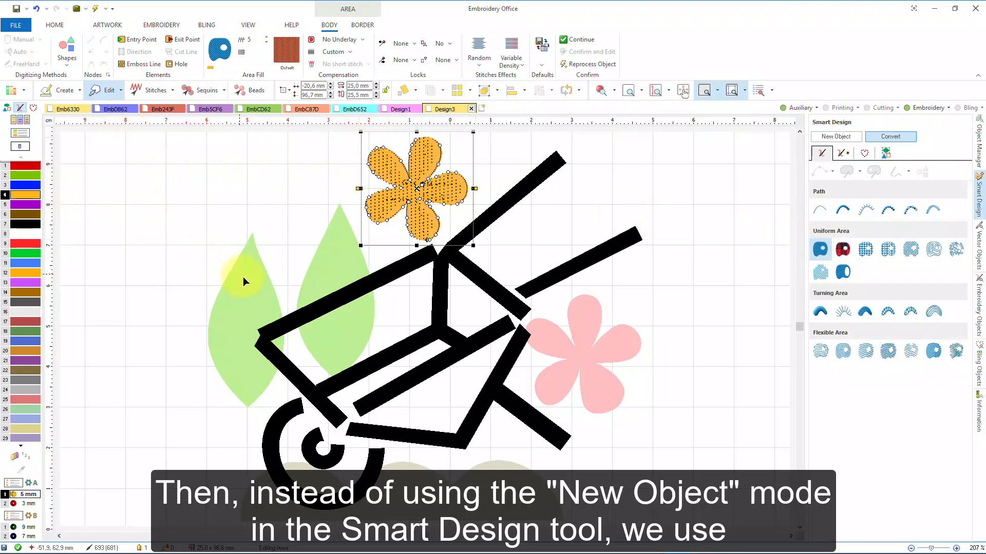
{"action": "left_click", "coordinate": [254, 285]}
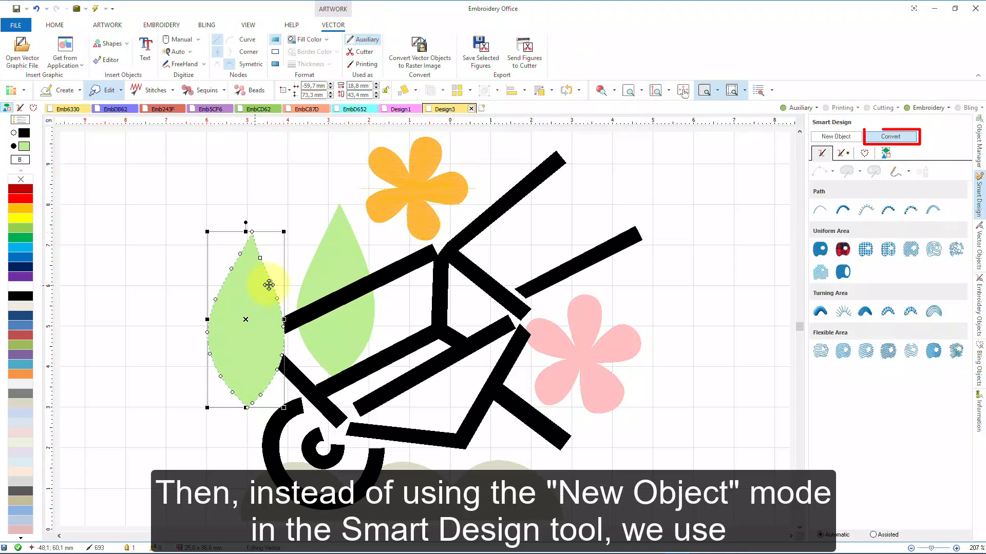
{"action": "left_click", "coordinate": [820, 249]}
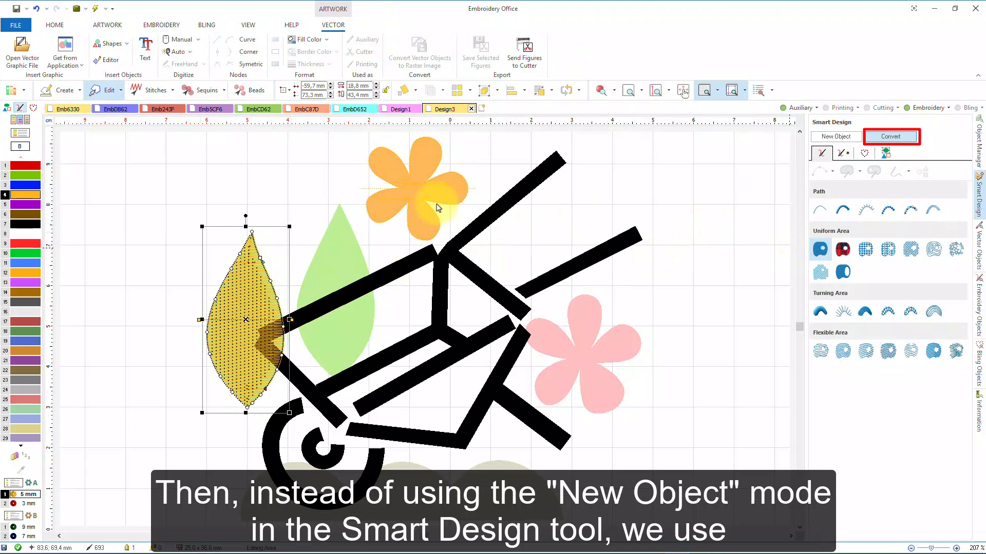
{"action": "left_click", "coordinate": [26, 253]}
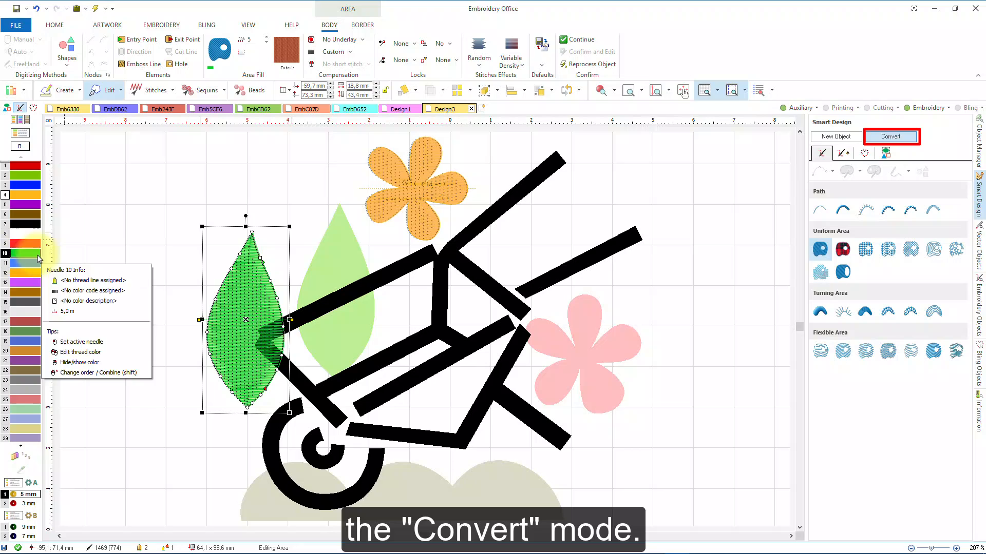
{"action": "left_click", "coordinate": [330, 260]}
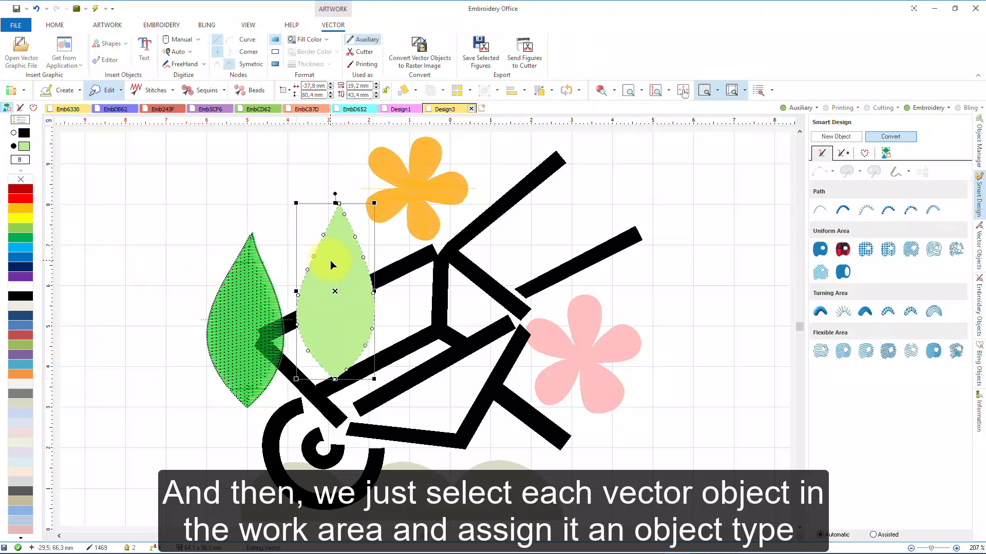
{"action": "left_click", "coordinate": [820, 249]}
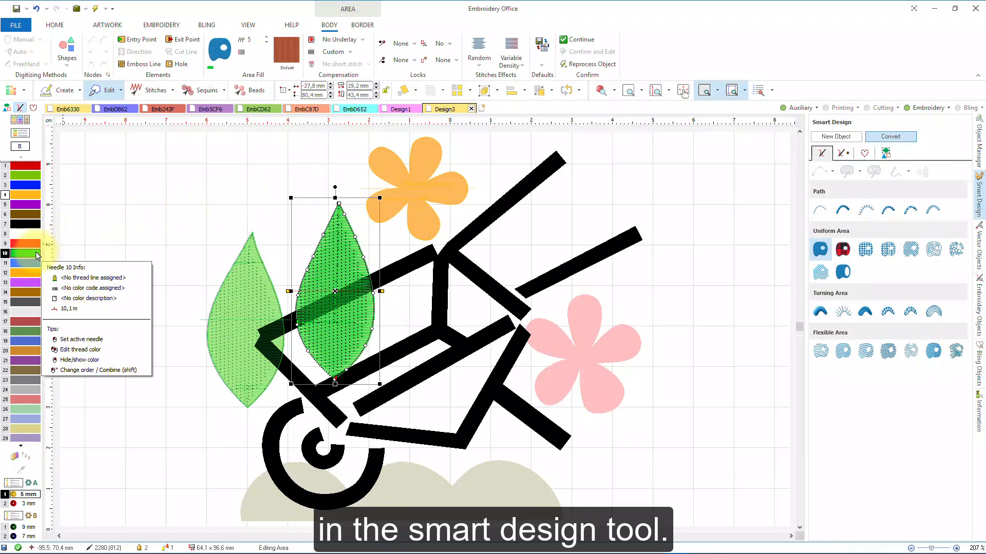
Convert the wheel's outer ring into a turning area embroidery object and assign it purple needle 5
{"action": "left_click", "coordinate": [284, 421]}
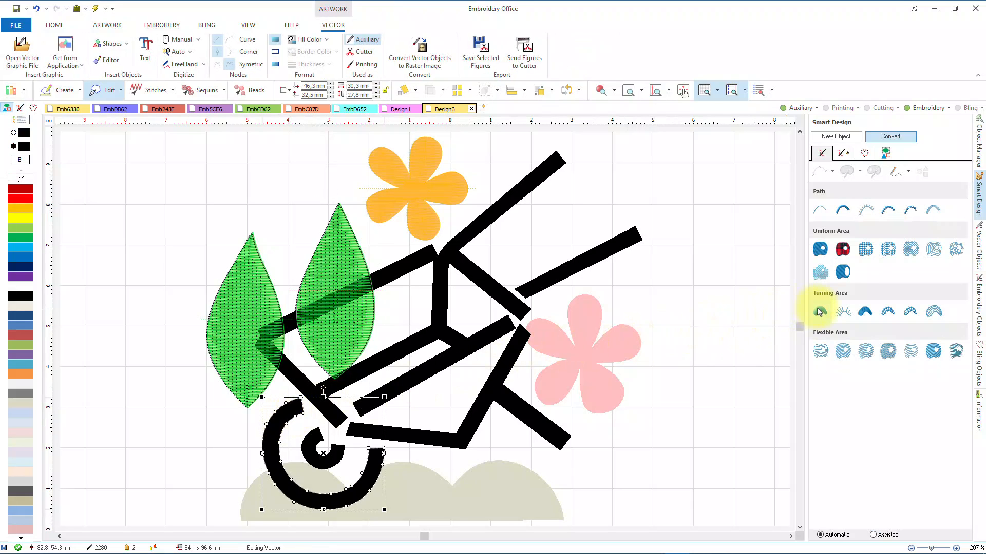
{"action": "left_click", "coordinate": [820, 311]}
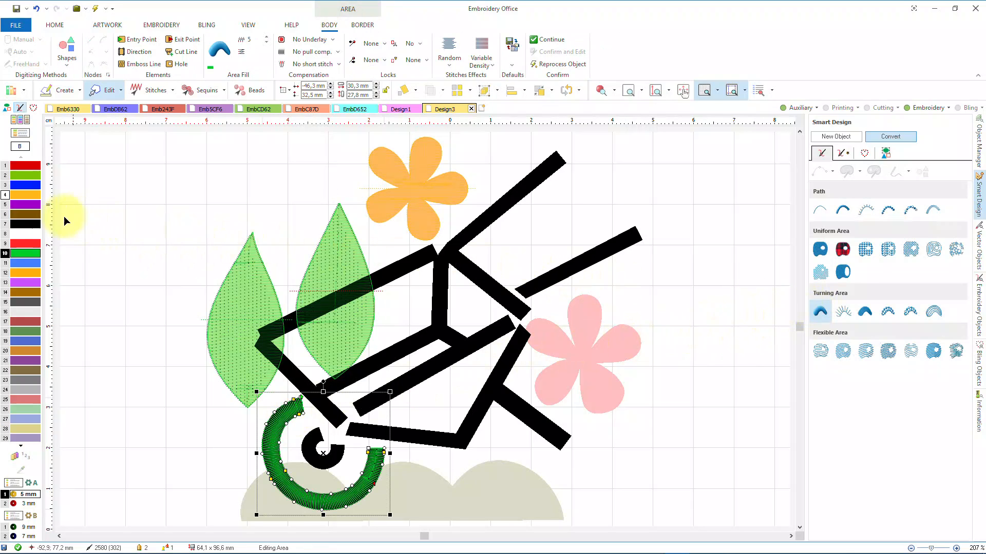
{"action": "left_click", "coordinate": [15, 207]}
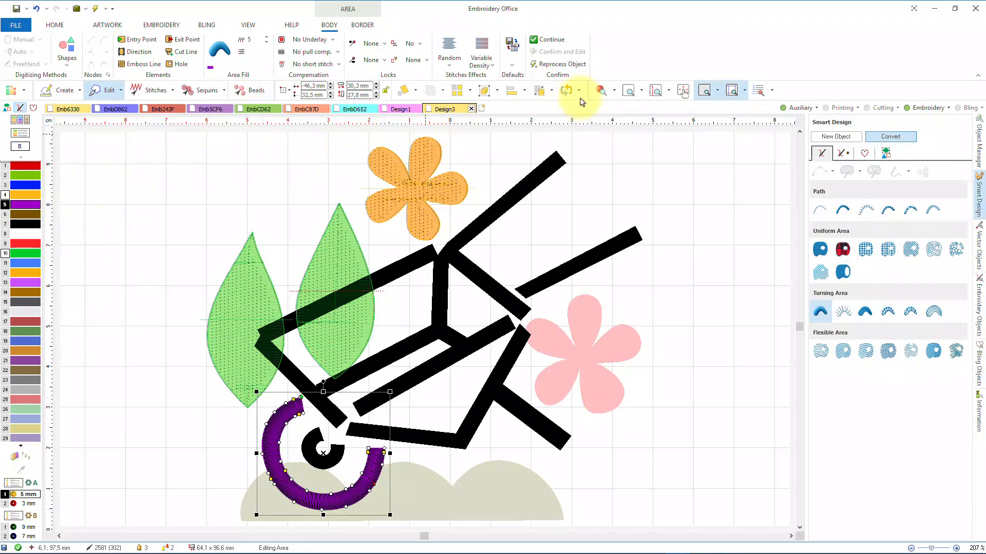
Adjust the stitch direction line on the inner lower edge of the wheel ring and show the stitches in realistic view
{"action": "left_click", "coordinate": [627, 91]}
{"action": "left_click_drag", "start_coordinate": [223, 365], "coordinate": [414, 510]}
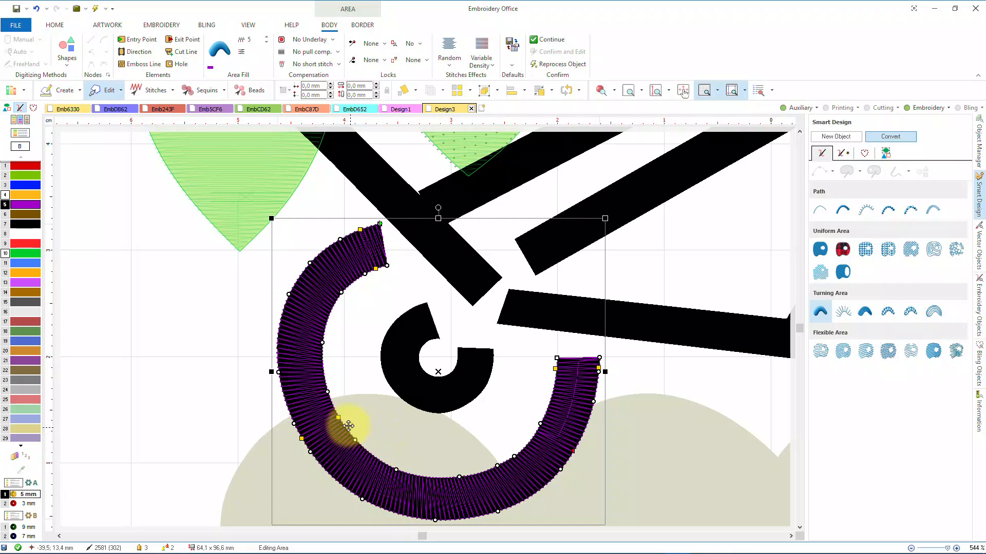
{"action": "left_click_drag", "start_coordinate": [339, 415], "coordinate": [384, 421]}
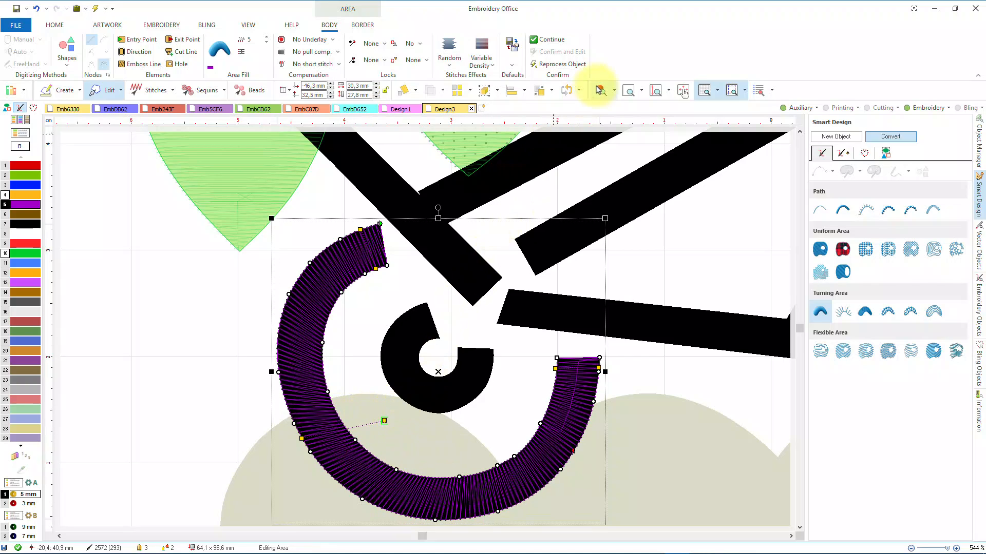
{"action": "left_click", "coordinate": [600, 91]}
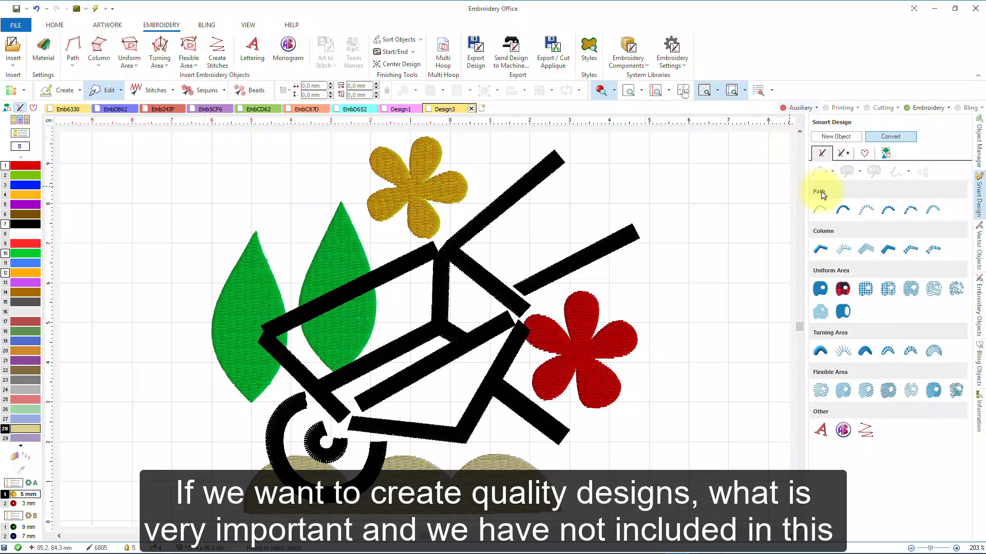
Replace the Smart Design tools with the Object Manager and examine the properties of the outer leaf and the beam
{"action": "left_click", "coordinate": [979, 202]}
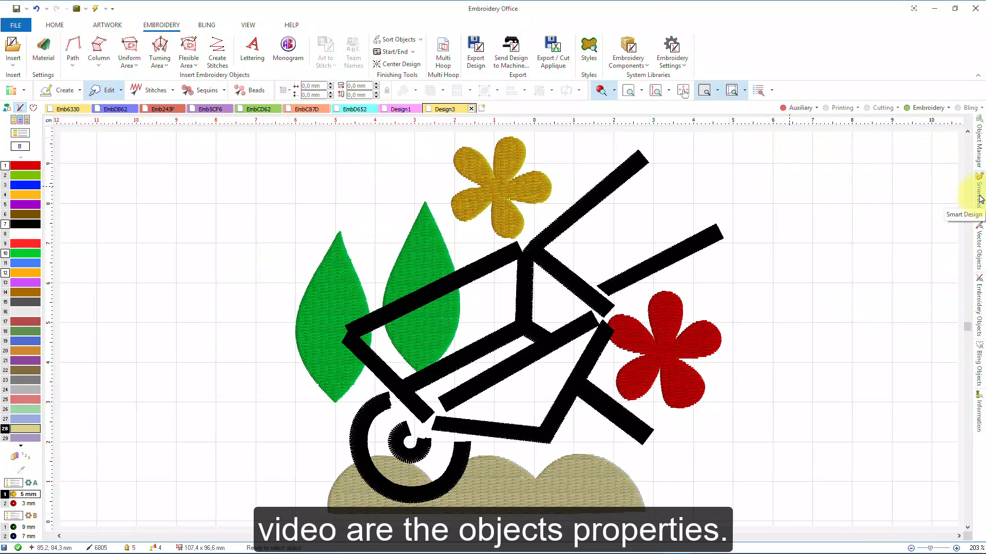
{"action": "left_click", "coordinate": [980, 152]}
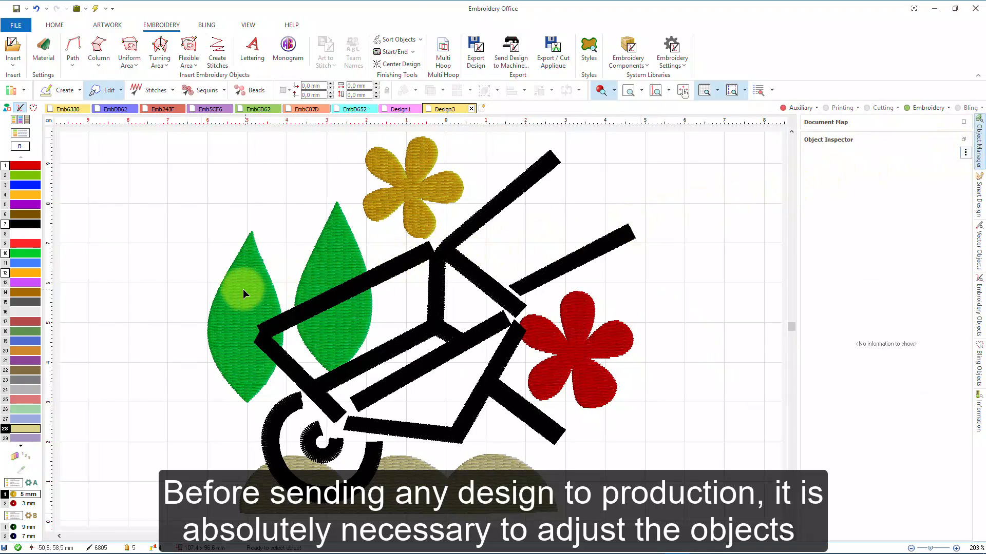
{"action": "left_click", "coordinate": [243, 290]}
{"action": "left_click", "coordinate": [319, 305]}
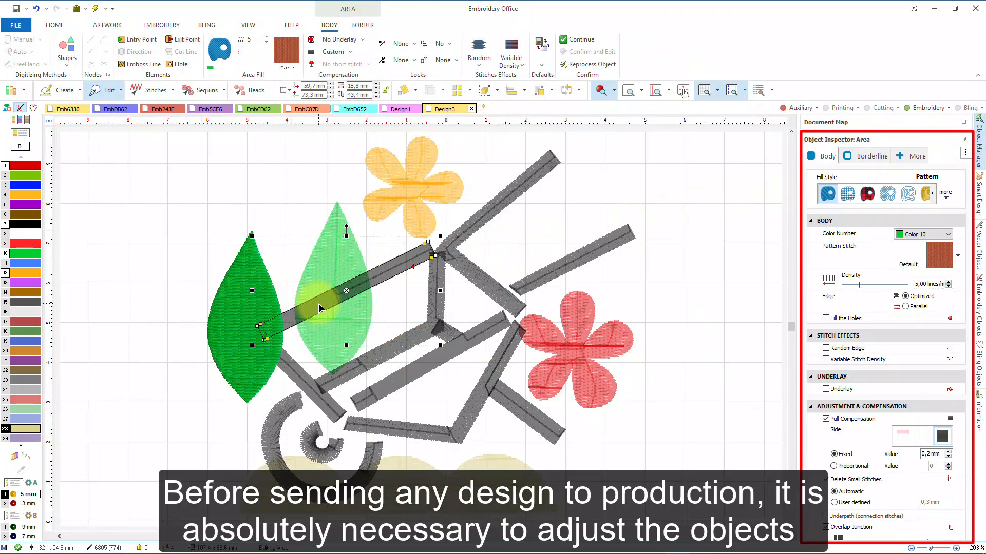
Apply the Random Edge stitch effect to both sides of the leaf nearest the orange flower and deselect it
{"action": "left_click", "coordinate": [337, 221]}
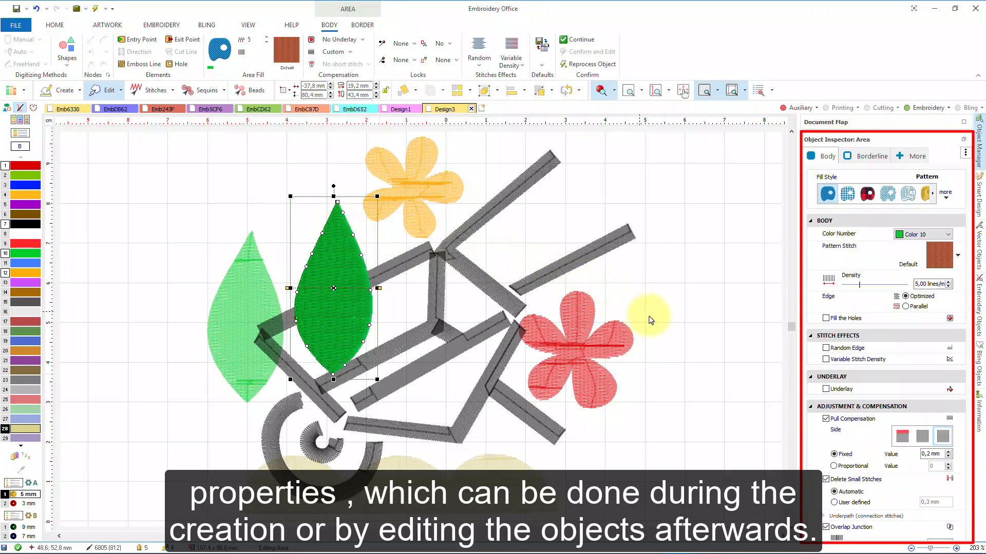
{"action": "left_click", "coordinate": [826, 349]}
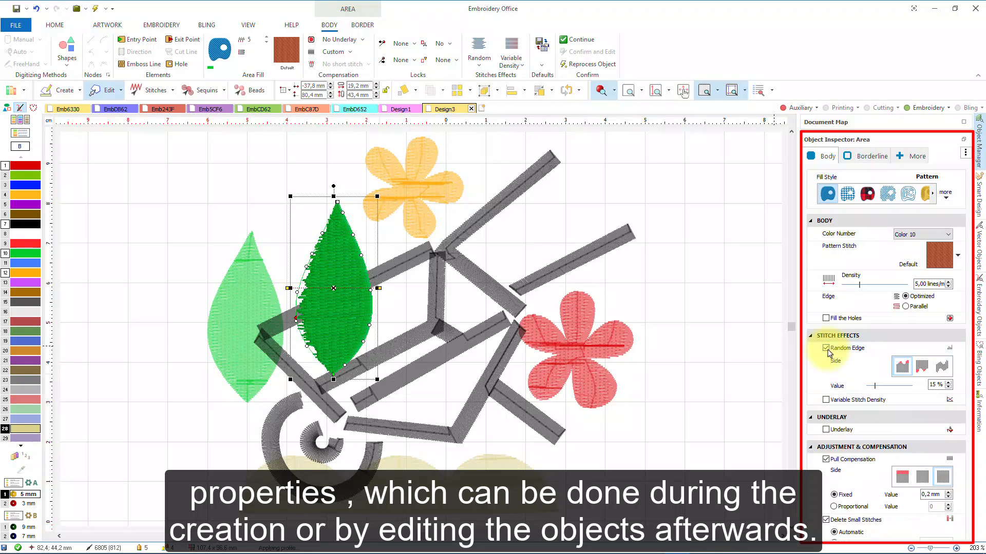
{"action": "left_click", "coordinate": [942, 368]}
{"action": "left_click", "coordinate": [899, 366]}
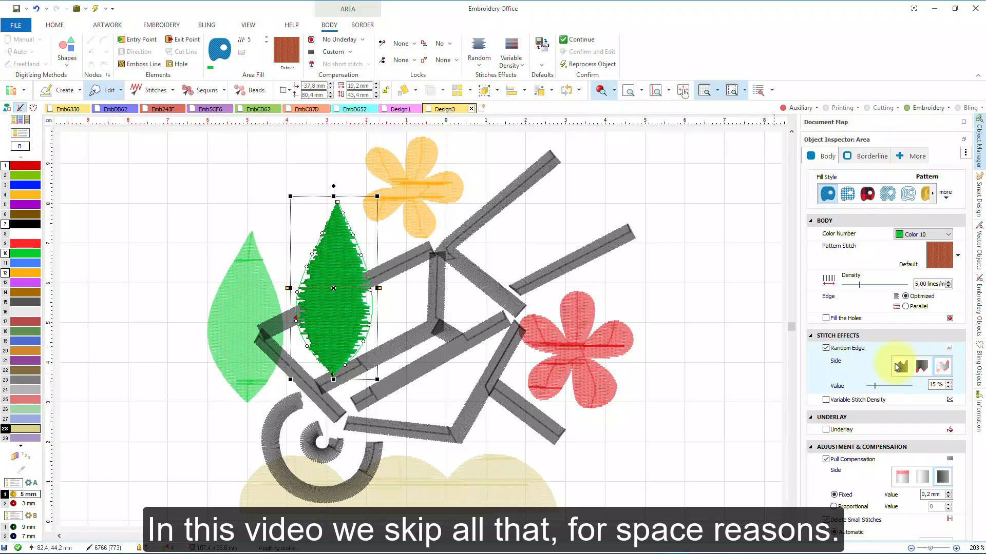
{"action": "left_click", "coordinate": [721, 349]}
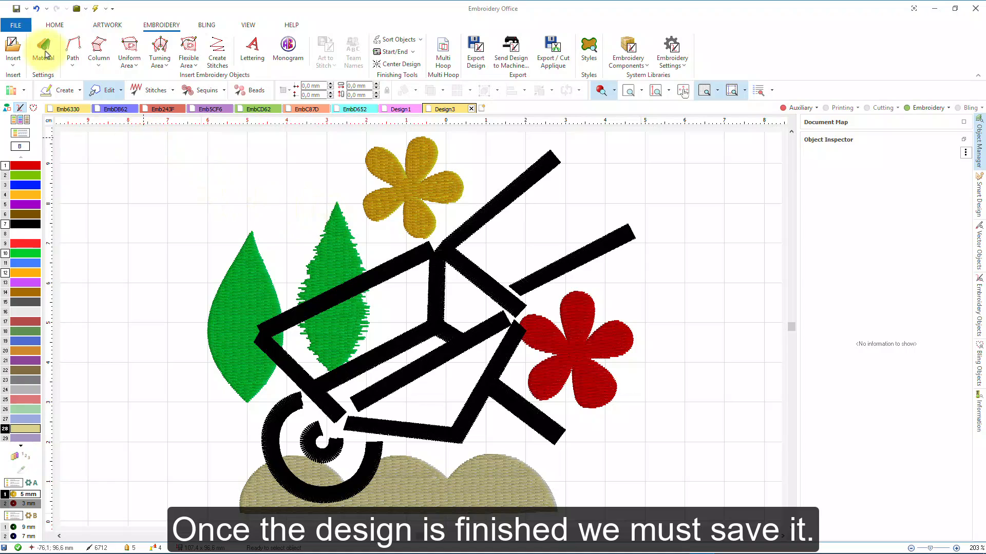
Review the options for saving the design document and exporting embroidery files, and return to the design
{"action": "left_click", "coordinate": [21, 32]}
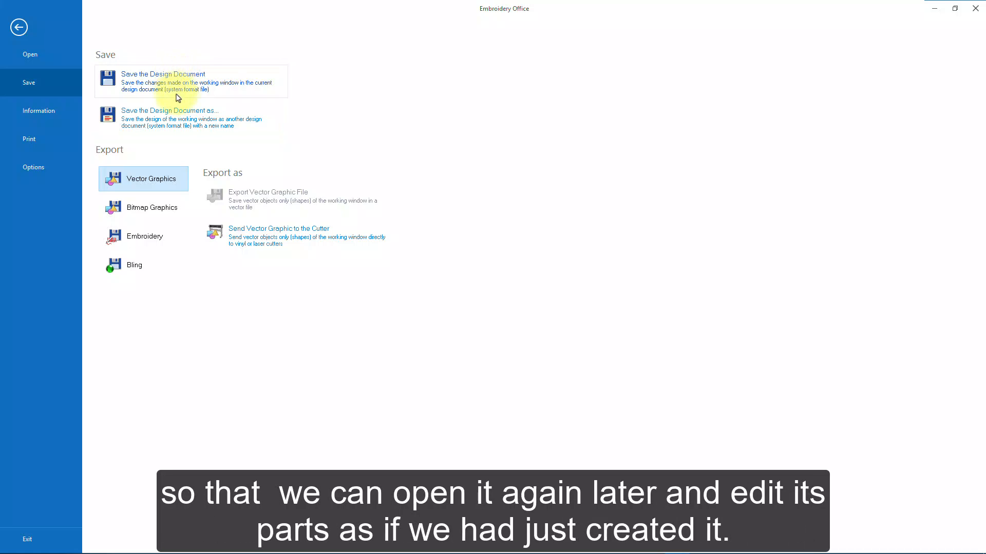
{"action": "left_click", "coordinate": [153, 240]}
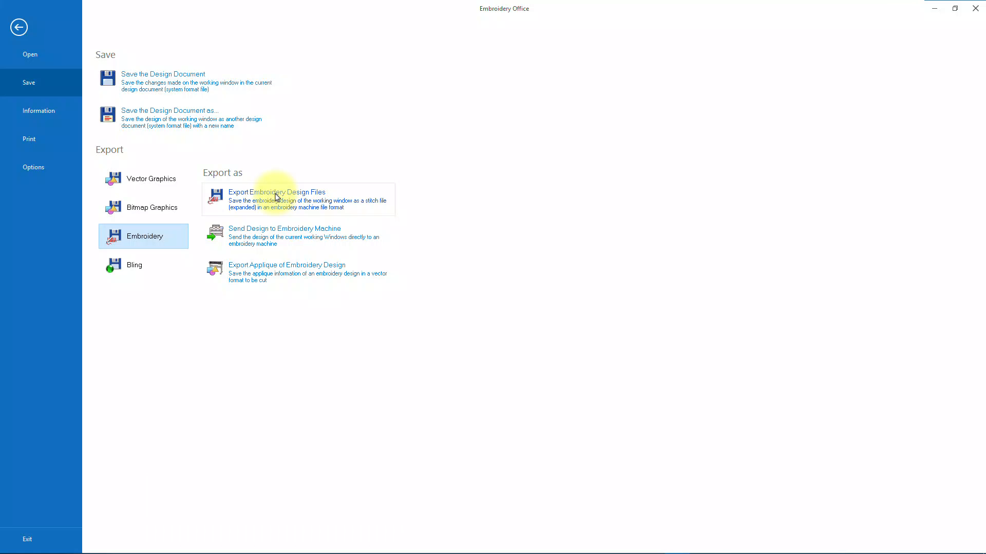
{"action": "left_click", "coordinate": [18, 28]}
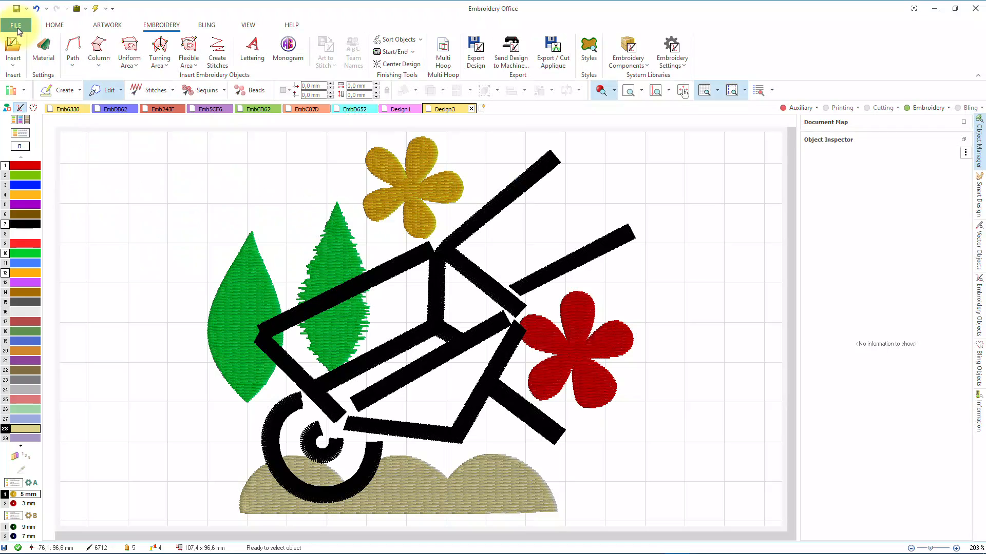